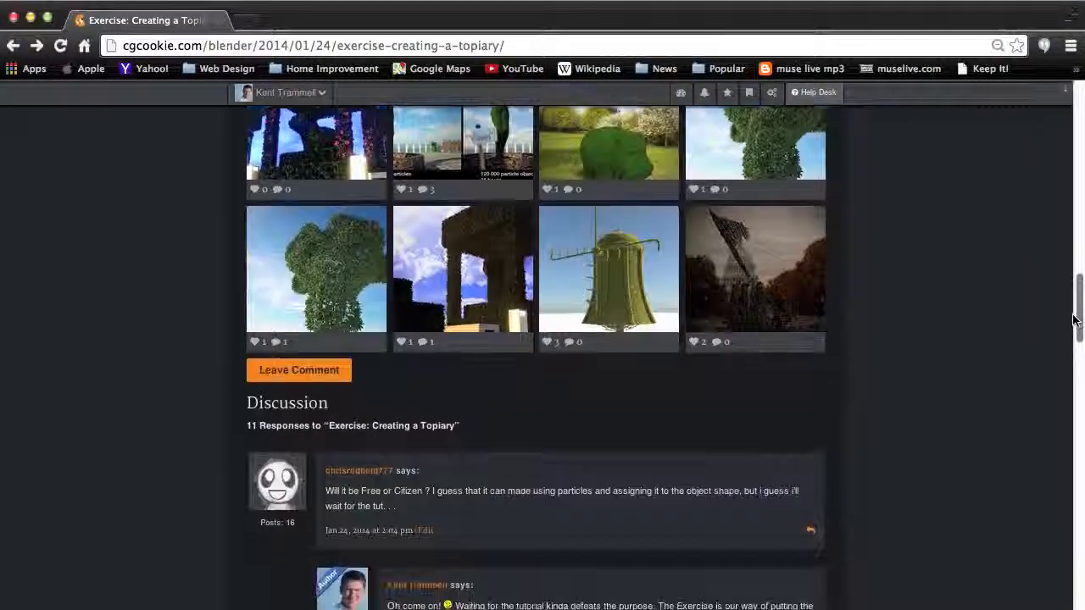
- Browse the Creating a Topiary exercise gallery and look at several submitted images, including the hair versus particle comparison
click(534, 191)
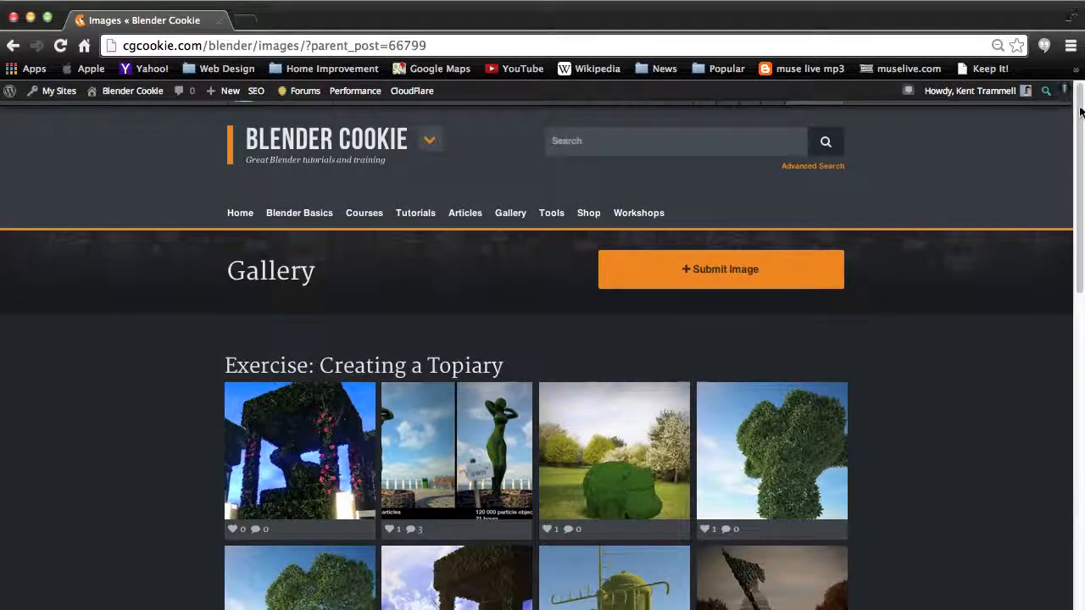
drag(1080, 112, 1070, 205)
click(810, 227)
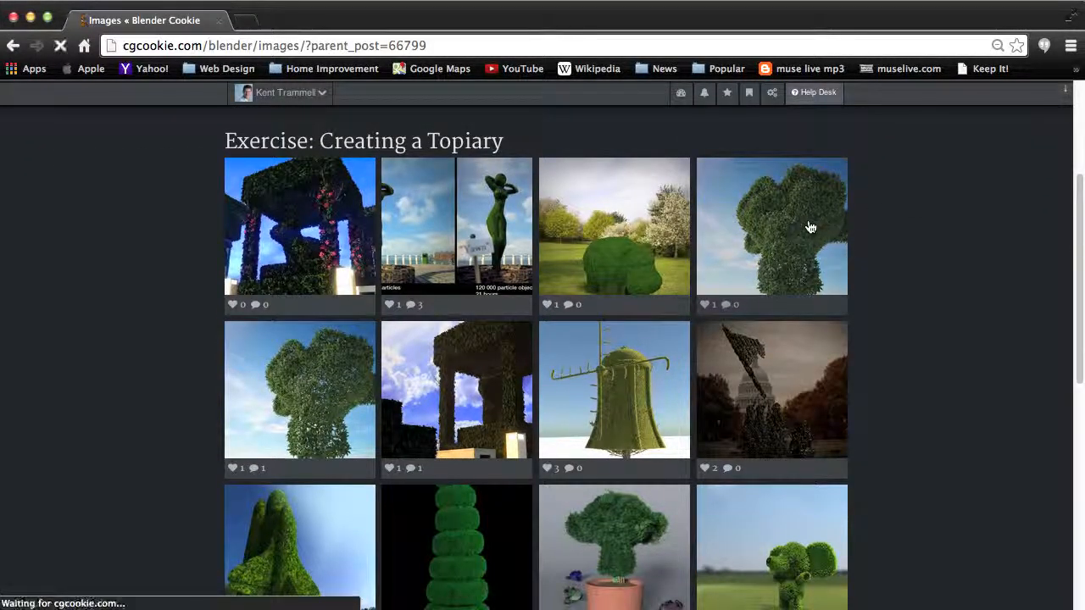
click(13, 47)
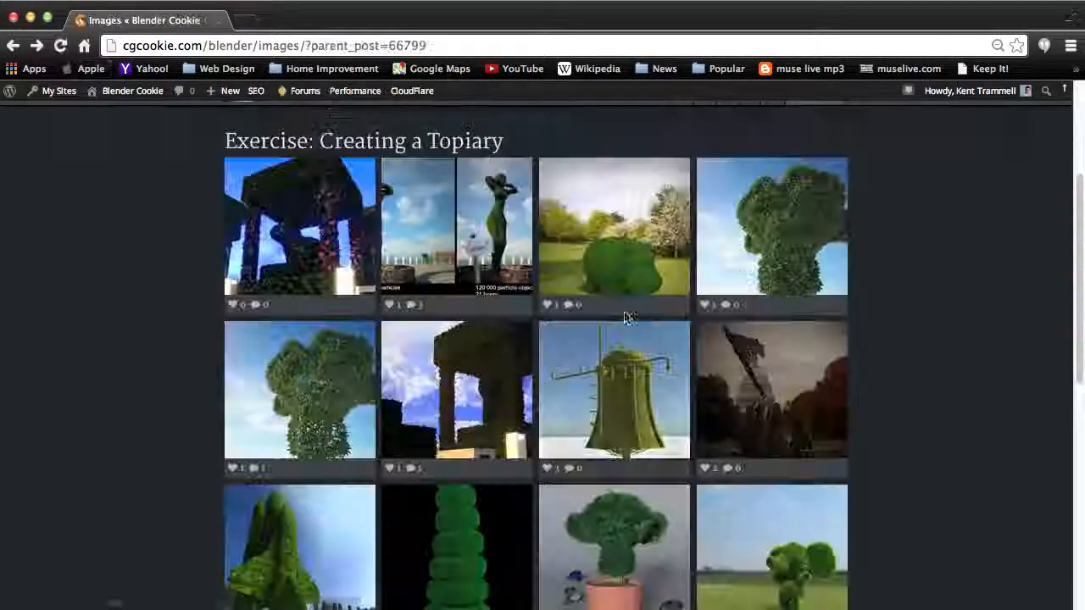
click(491, 242)
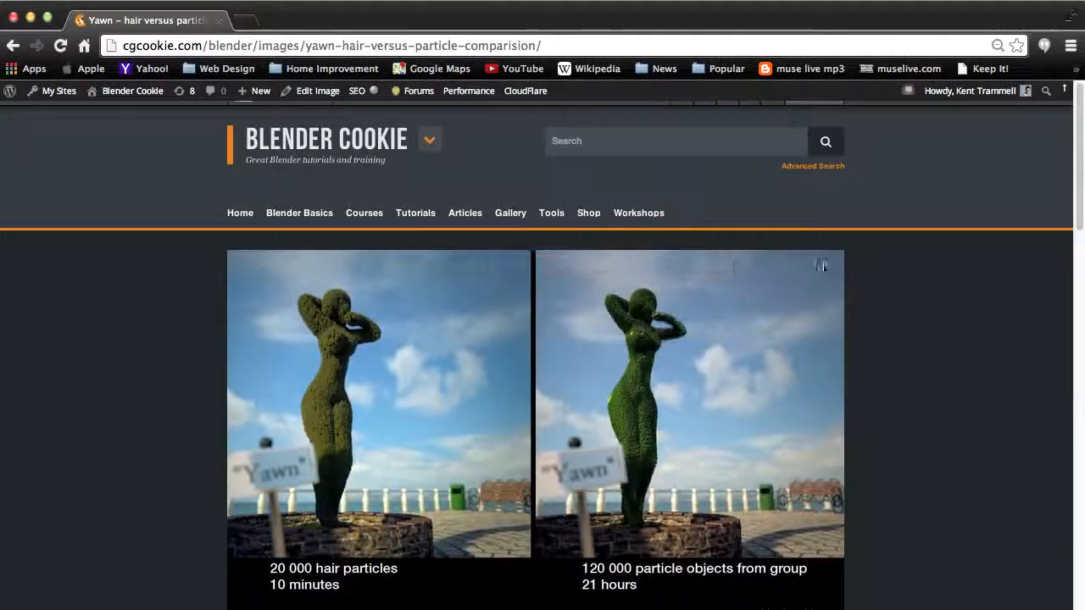
click(13, 46)
scroll(805, 522, down, 3)
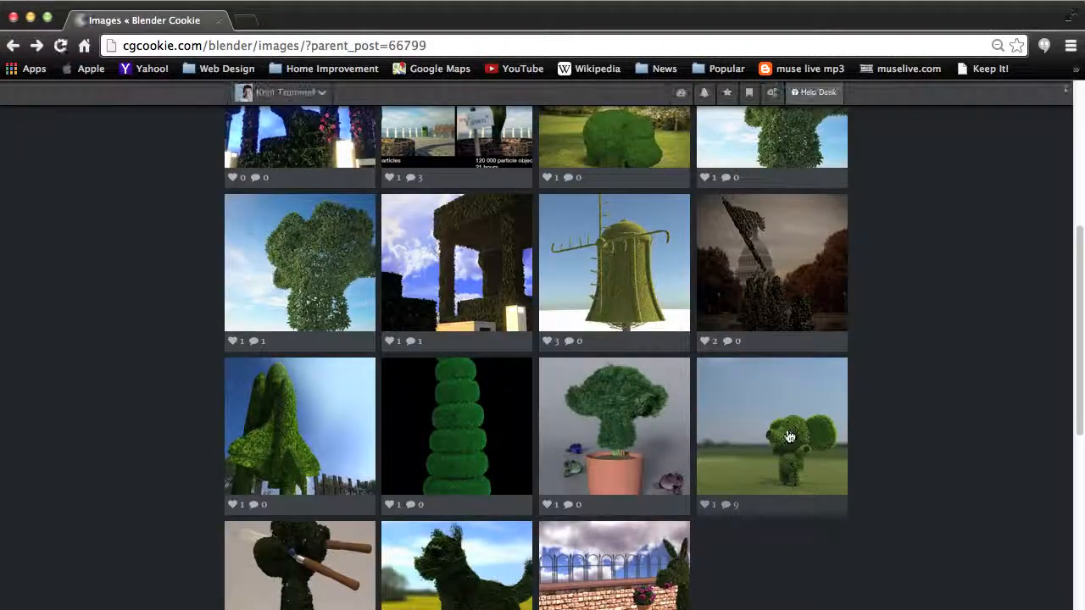
click(788, 424)
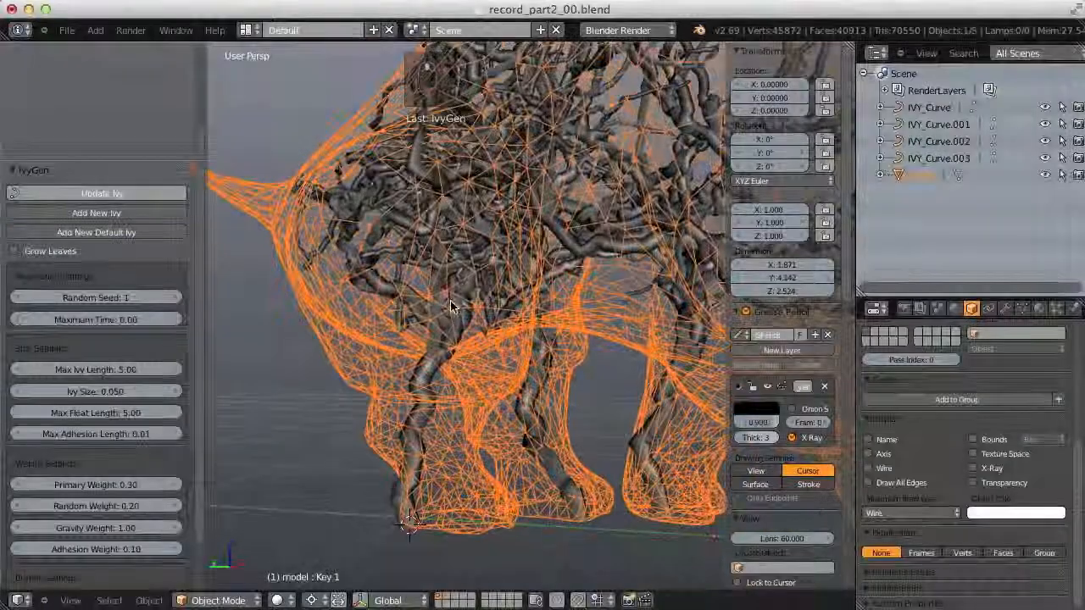
click(96, 485)
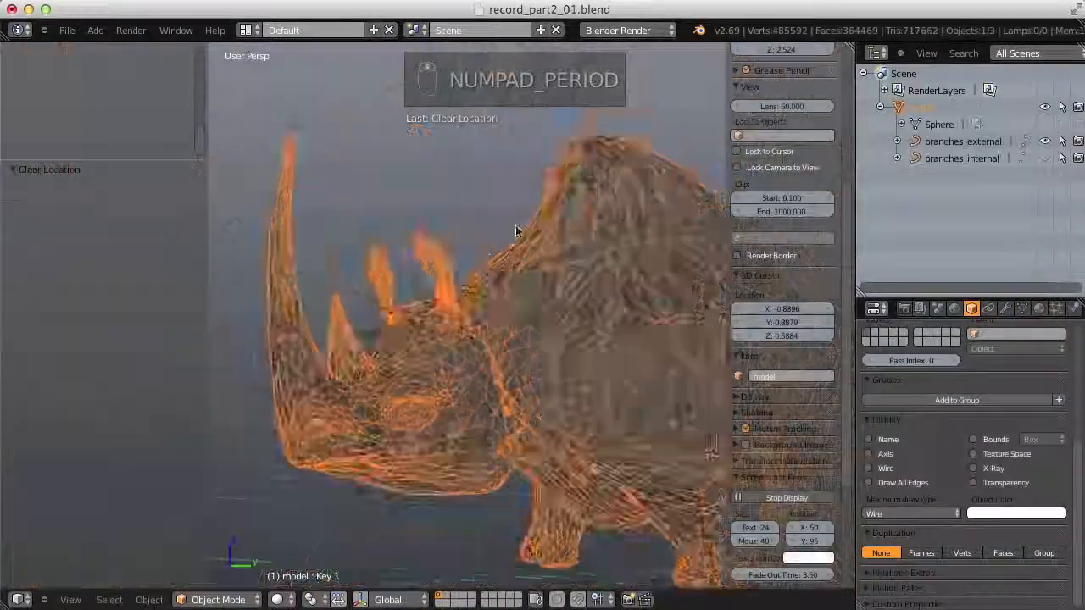
- Edit the branches_external curve and circle-select the stray branch points at the tip of the long horn and near the ears
middle_drag(517, 231, 402, 260)
scroll(401, 259, down, 2)
scroll(401, 259, up, 1)
right_click(307, 270)
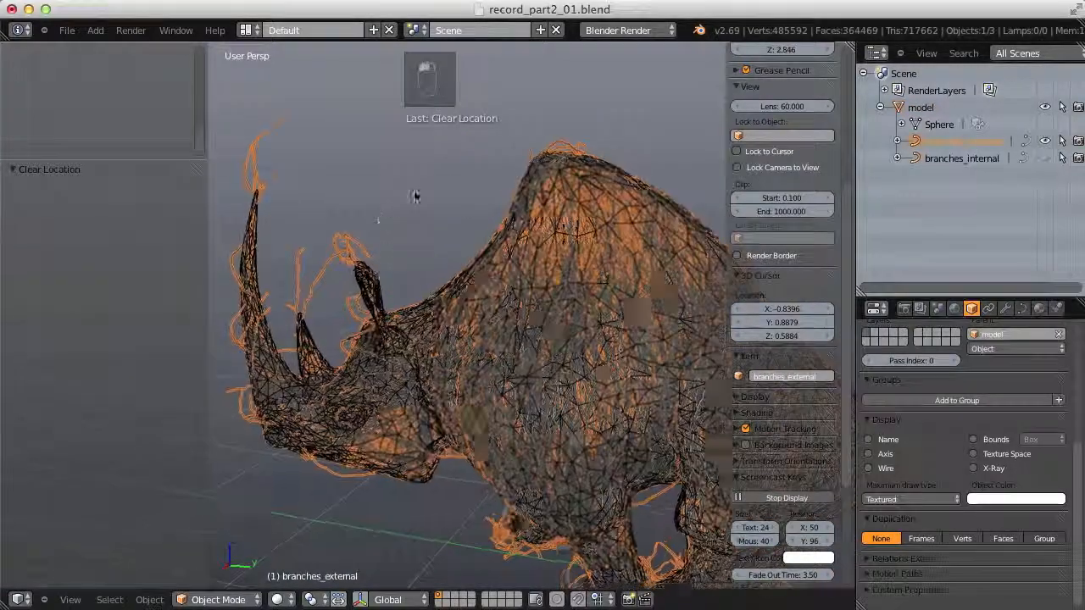
key(Tab)
scroll(389, 196, up, 5)
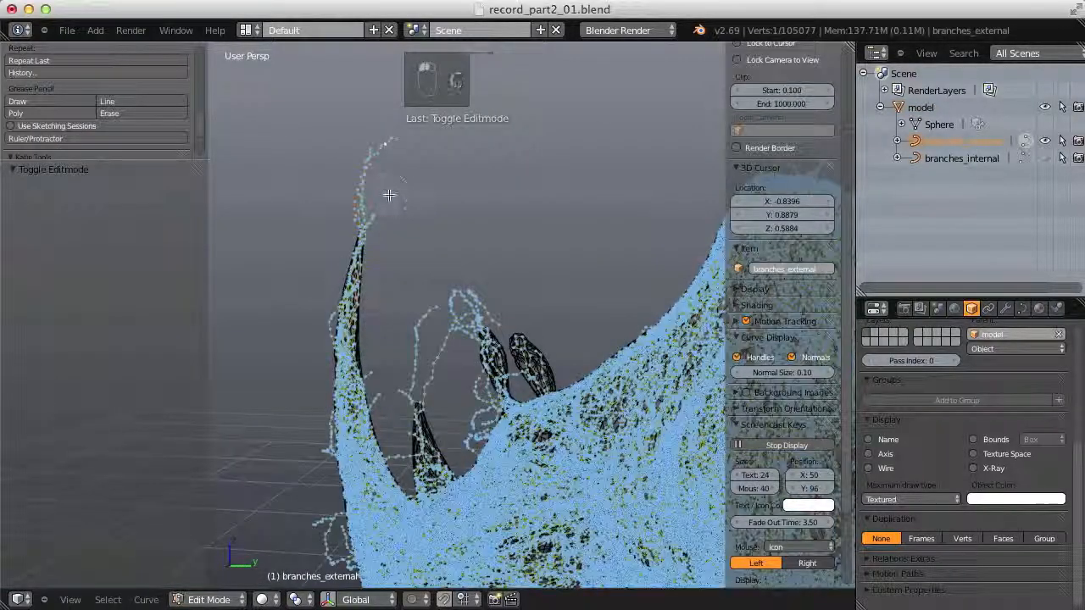
key(c)
drag(389, 196, 368, 157)
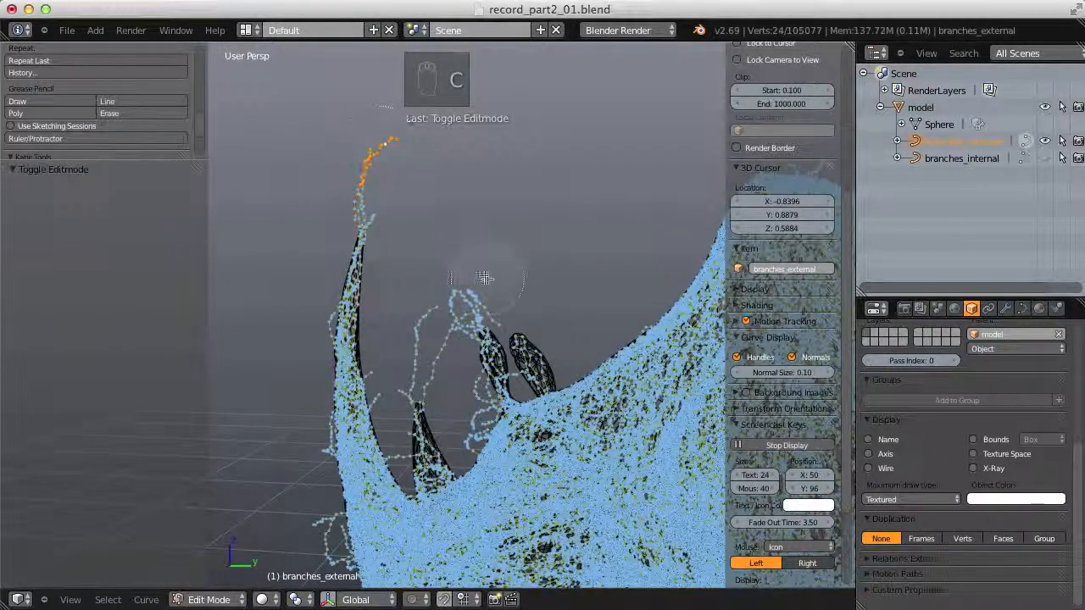
drag(490, 268, 442, 311)
drag(441, 310, 500, 249)
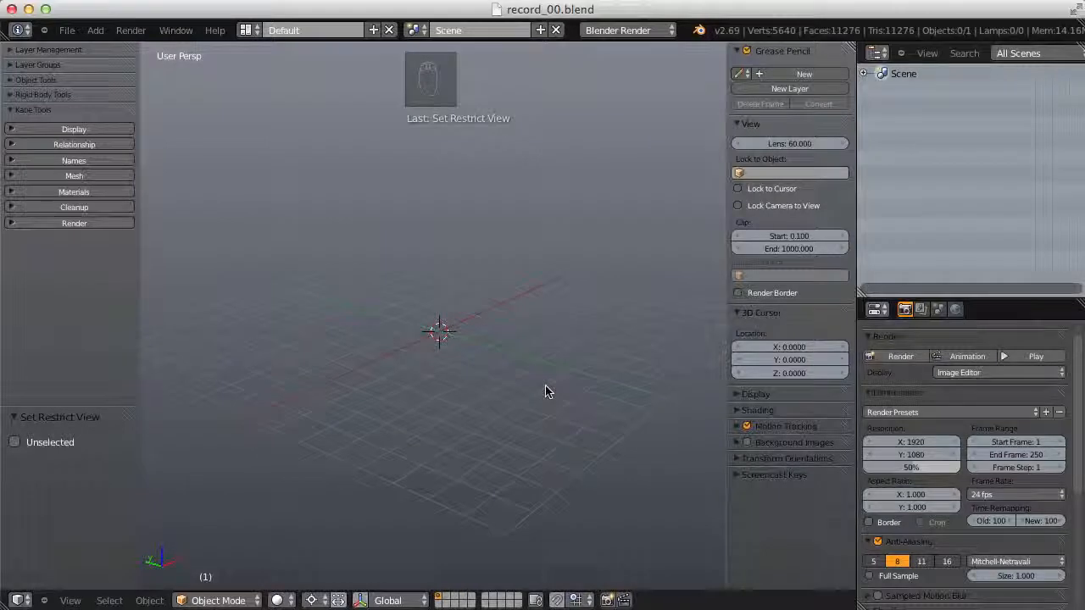
- Unhide the rhino model and frame it closer in the 3D view
key(alt+h)
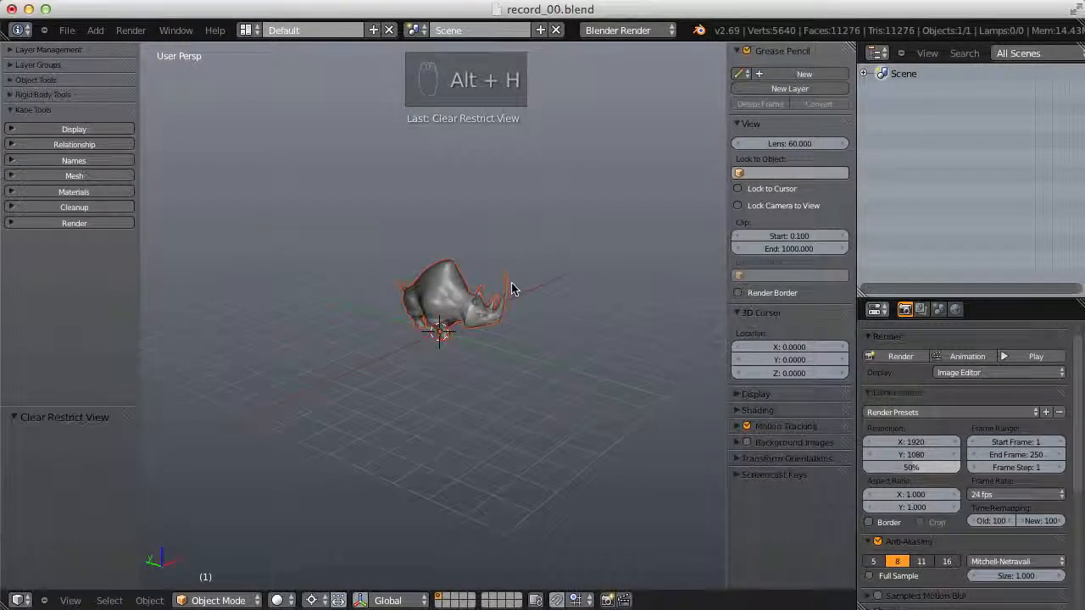
middle_drag(511, 282, 469, 280)
scroll(501, 276, up, 6)
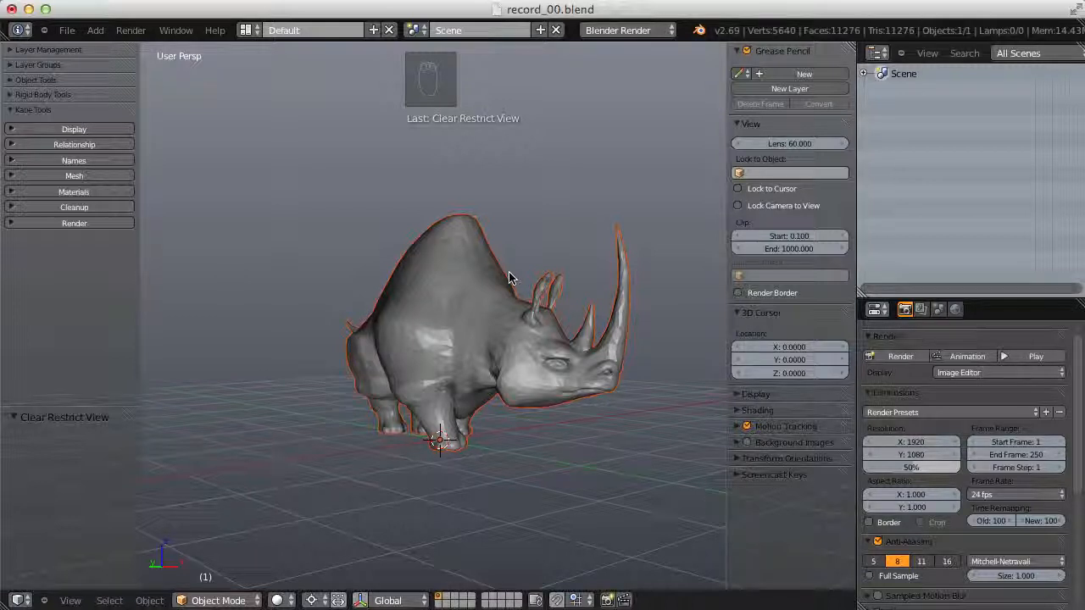
- Examine the rhino model from both sides, covering the body, legs, horns, ears and facial details
middle_drag(508, 278, 399, 286)
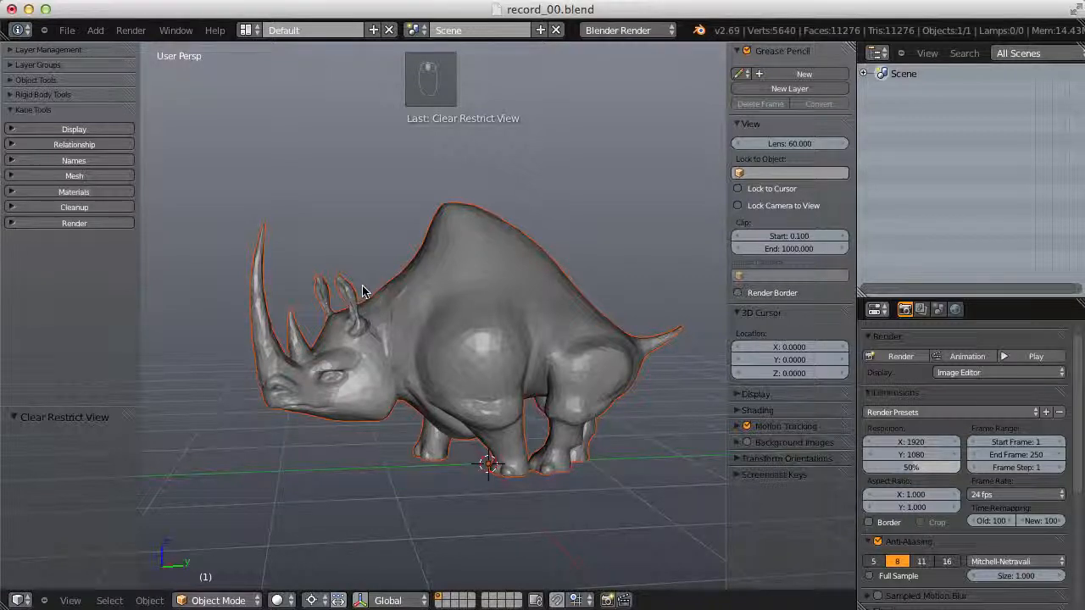
middle_drag(362, 291, 271, 313)
scroll(436, 291, up, 4)
middle_drag(584, 307, 540, 322)
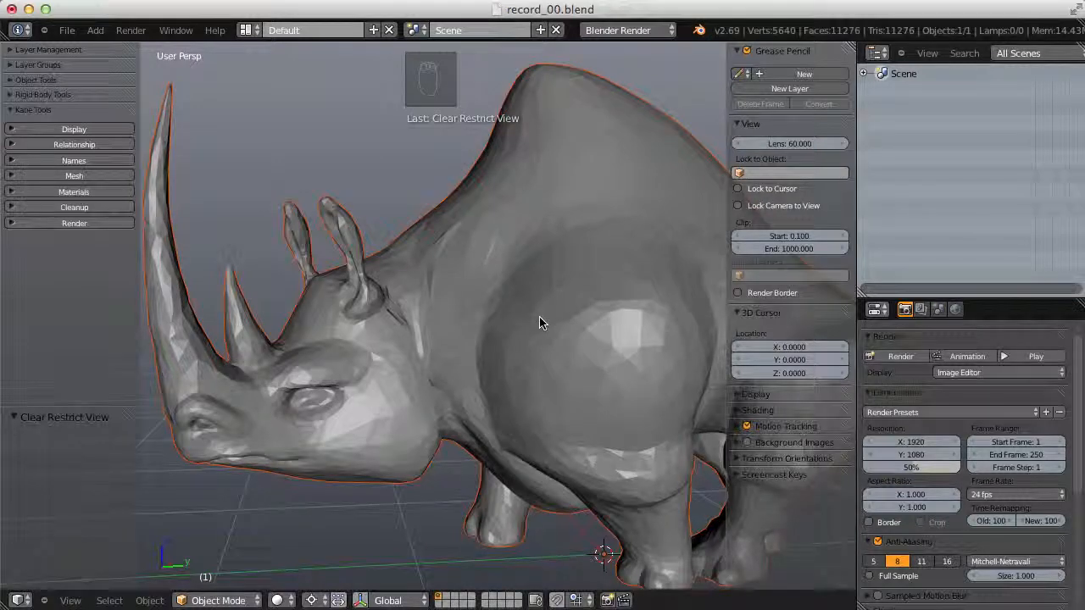
middle_drag(449, 320, 559, 273)
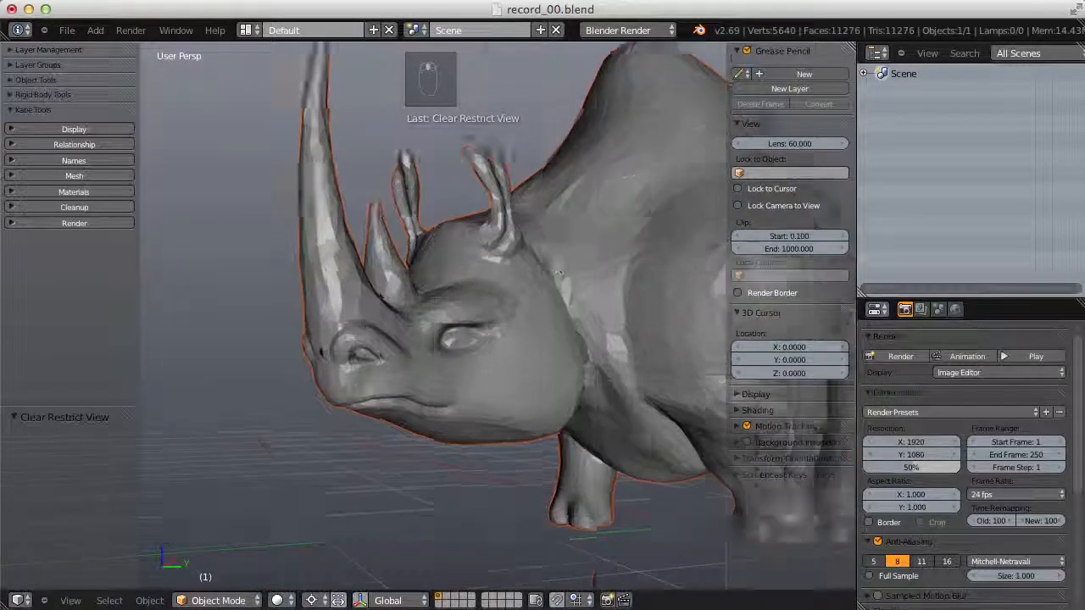
scroll(560, 273, up, 3)
middle_drag(552, 346, 531, 313)
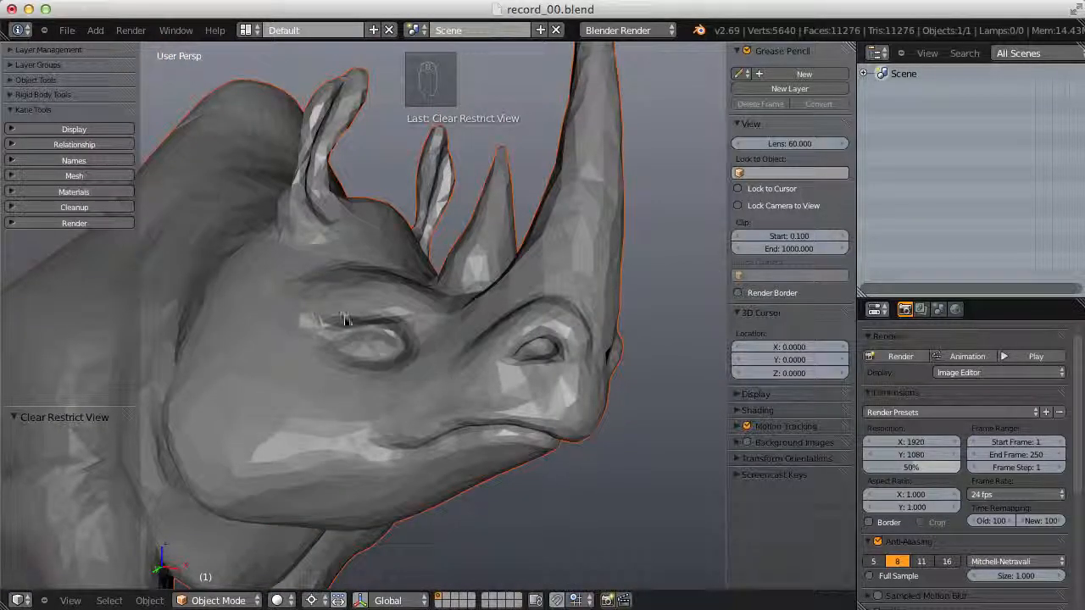
middle_drag(350, 320, 448, 351)
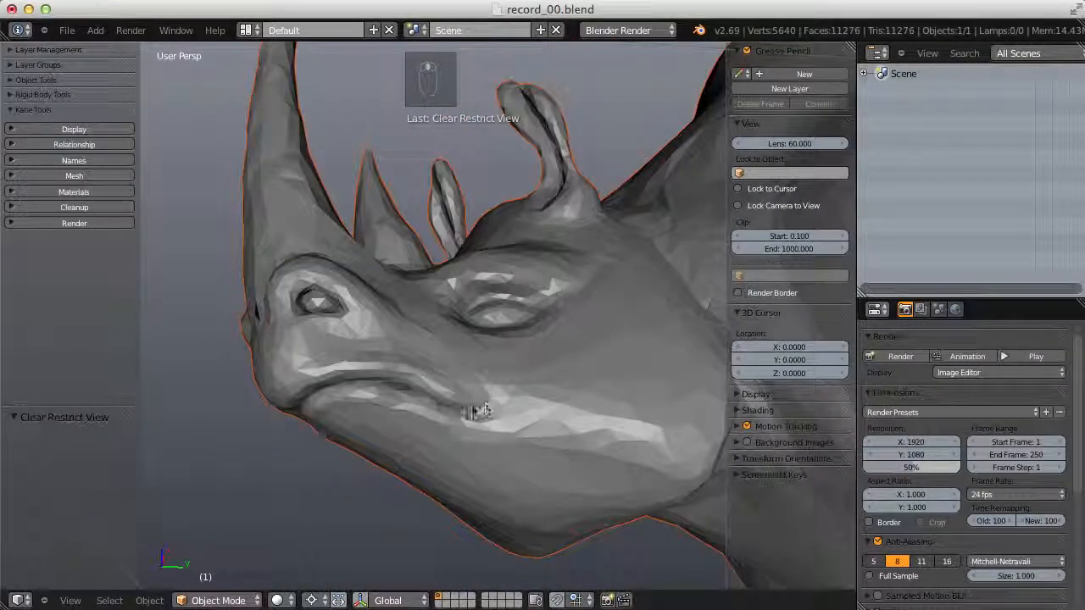
middle_drag(342, 379, 534, 383)
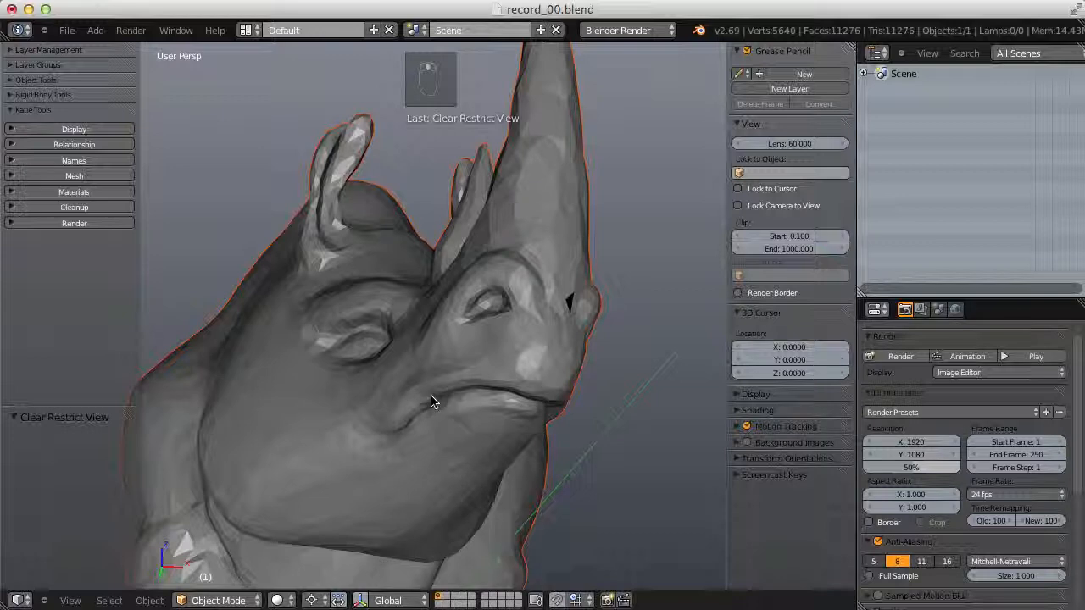
middle_drag(431, 399, 401, 310)
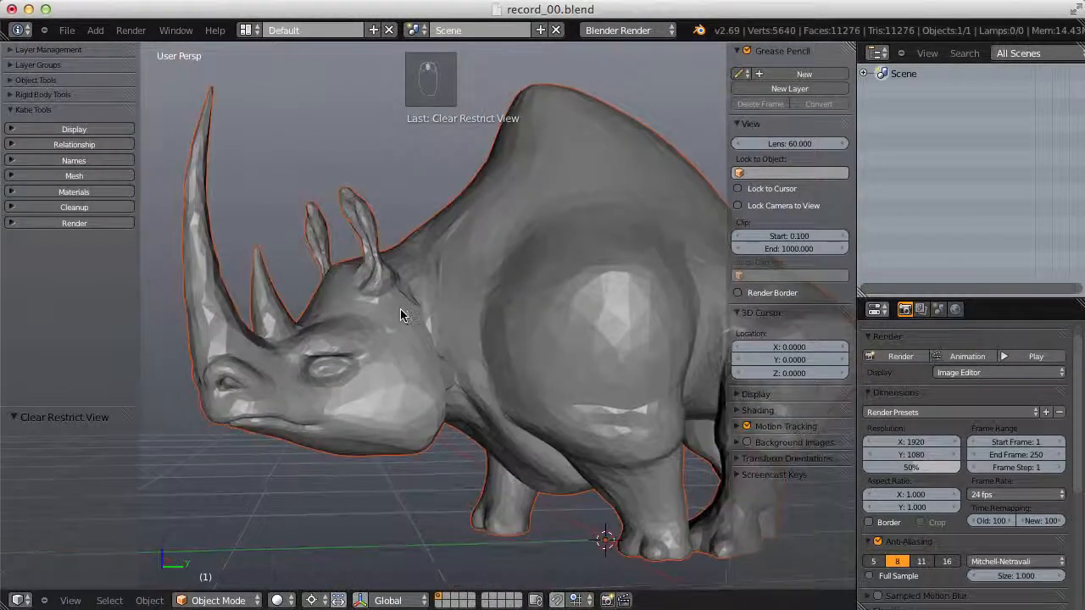
scroll(397, 319, down, 5)
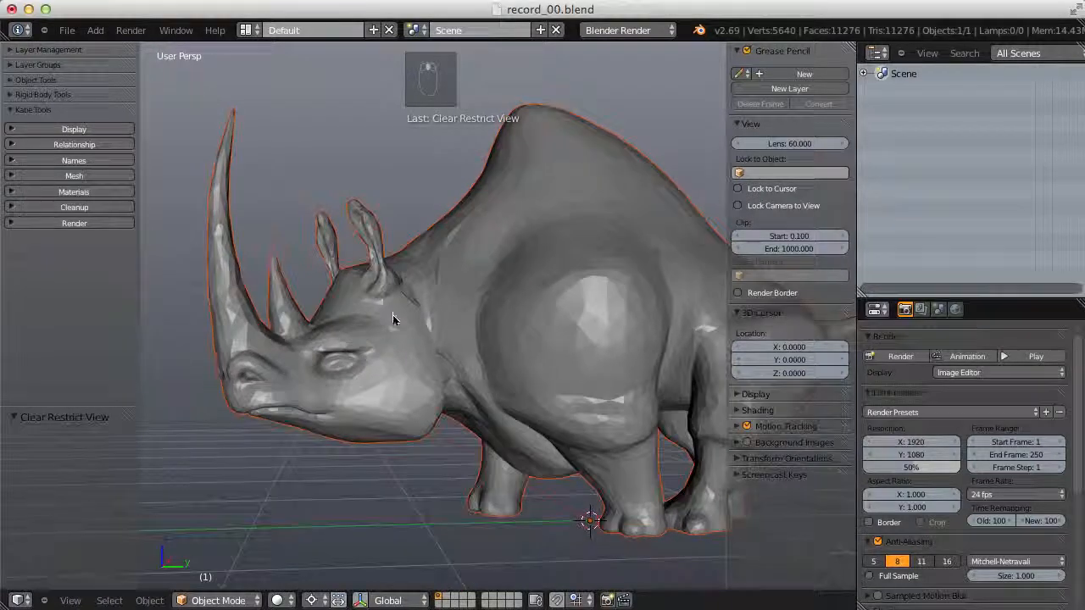
middle_drag(432, 285, 443, 339)
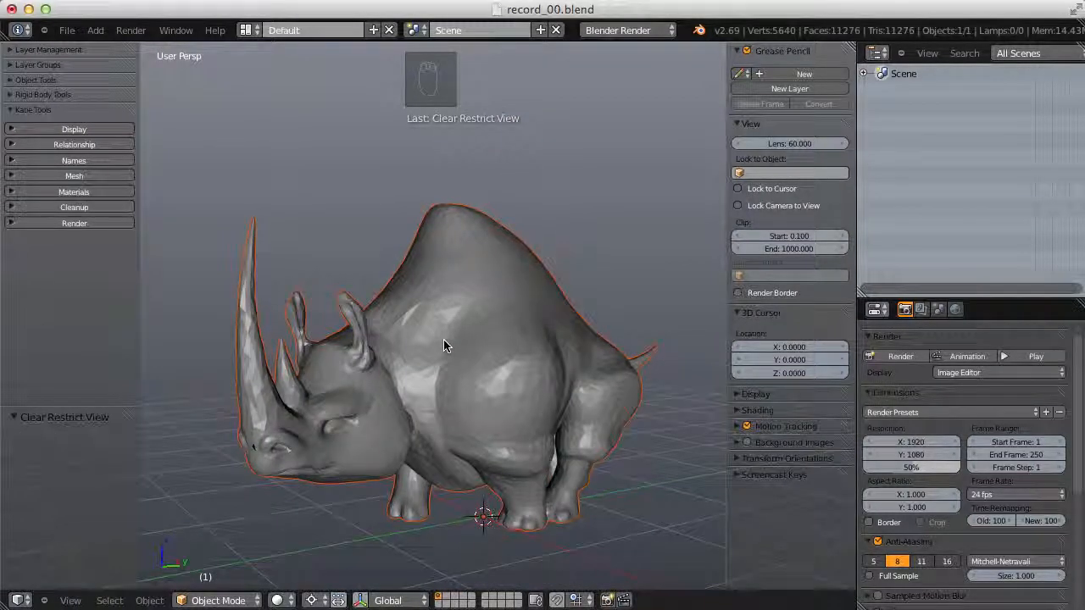
mouse_move(394, 360)
middle_down()
mouse_move(372, 369)
mouse_move(576, 343)
mouse_move(521, 346)
mouse_move(533, 313)
mouse_move(542, 341)
mouse_move(562, 315)
mouse_move(472, 310)
mouse_move(344, 329)
mouse_move(596, 280)
mouse_move(636, 283)
mouse_move(571, 282)
mouse_move(568, 272)
middle_up()
key(Tab)
key(Tab)
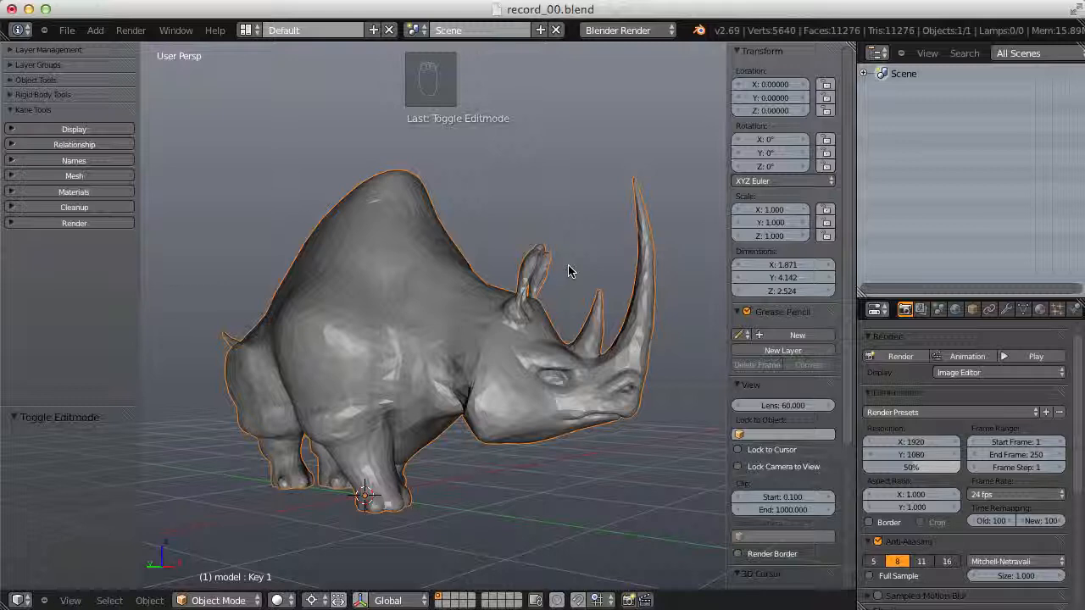
middle_drag(571, 274, 593, 273)
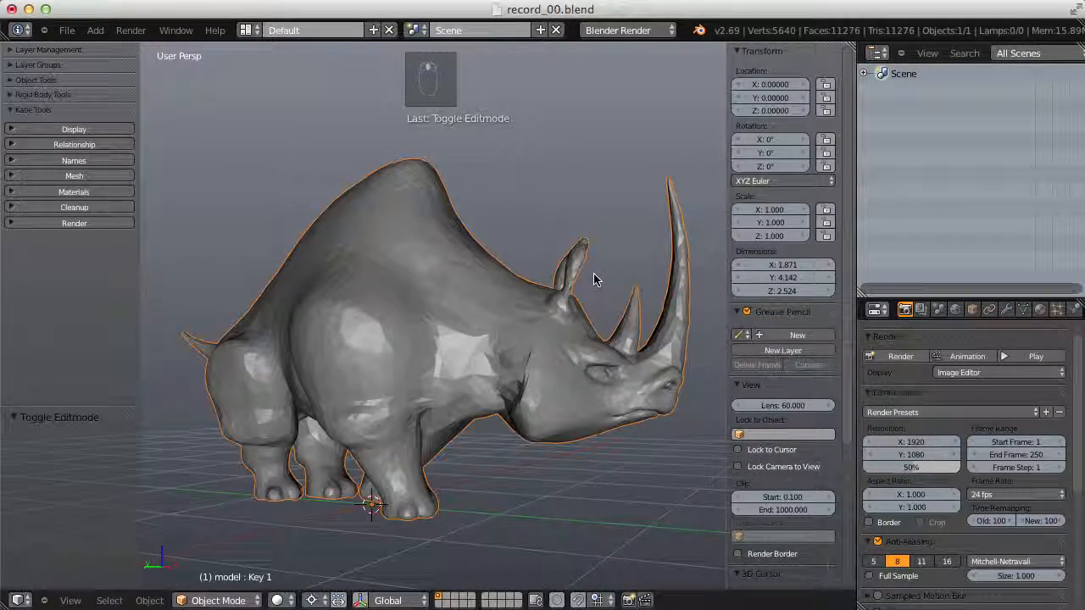
- Change the 3D view to the UV/Image Editor and maximize it to show the topiaryCloseup_01.jpg reference
click(19, 600)
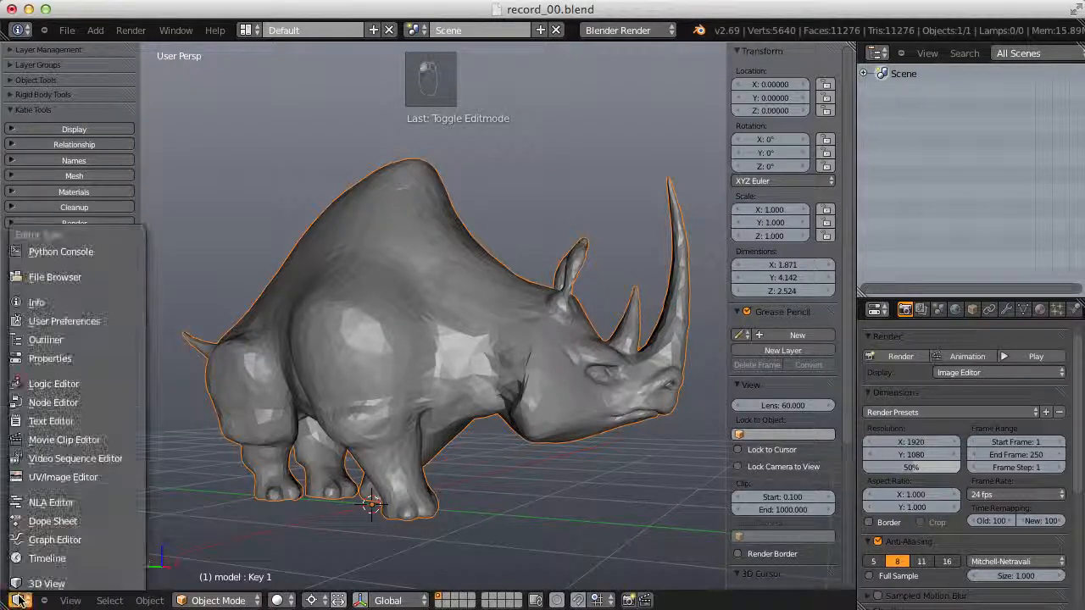
click(63, 477)
key(ctrl+Up)
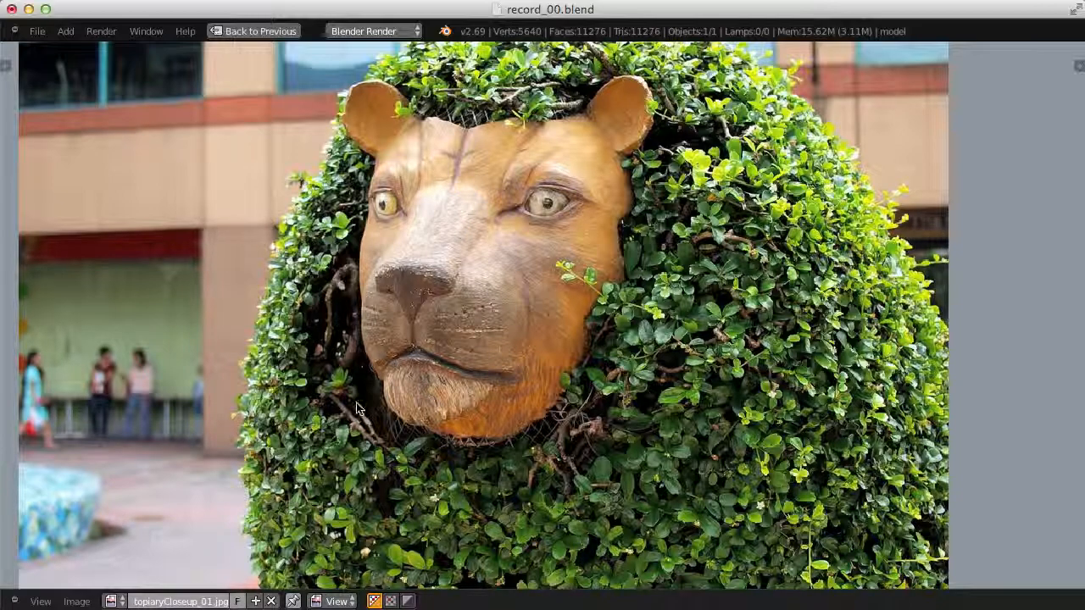
- Examine the leaves, exposed inner branches and wire mesh around the lion's face in the topiary close-up reference
ctrl+middle_drag(367, 395, 494, 412)
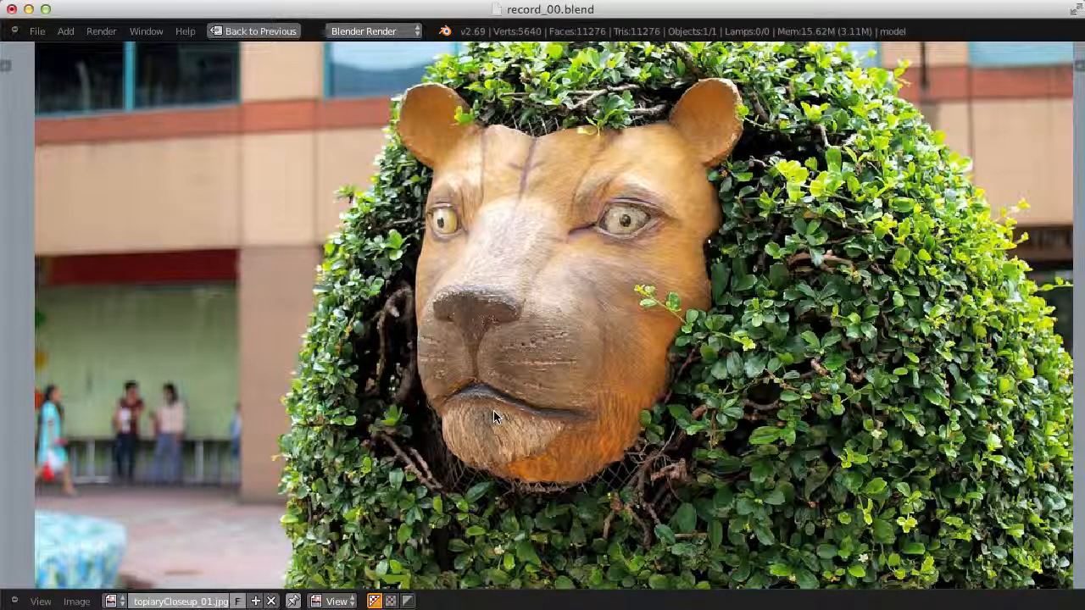
scroll(493, 410, down, 2)
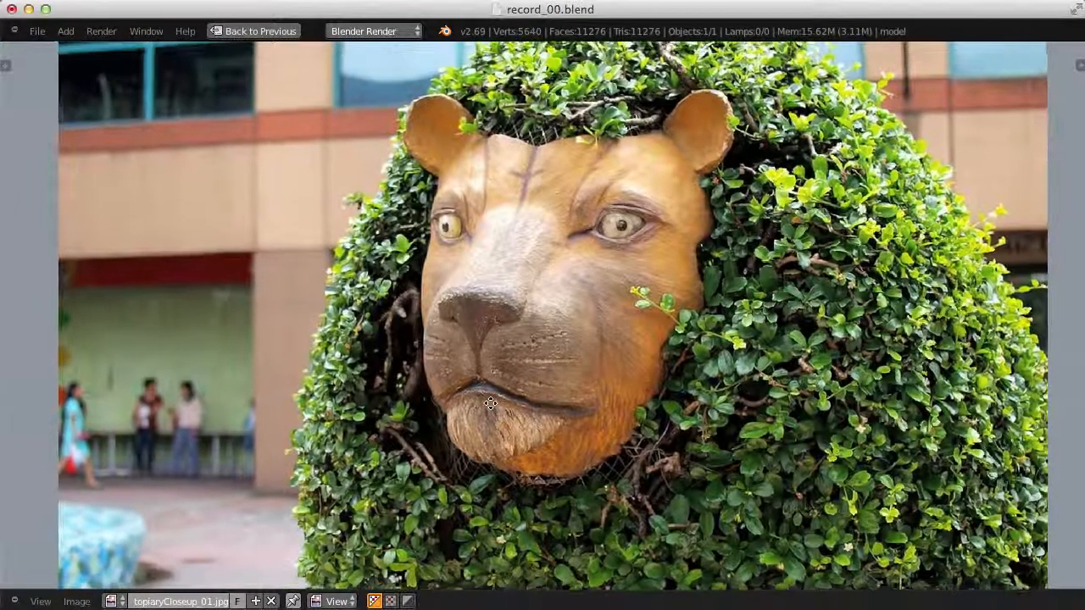
middle_drag(494, 391, 477, 336)
middle_drag(837, 207, 807, 247)
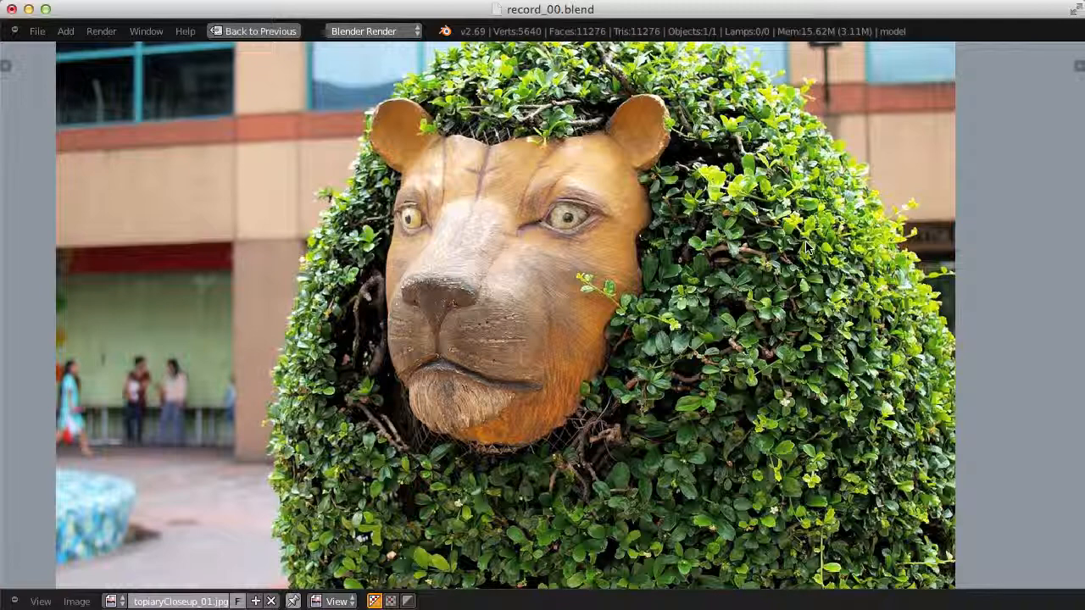
scroll(722, 284, down, 1)
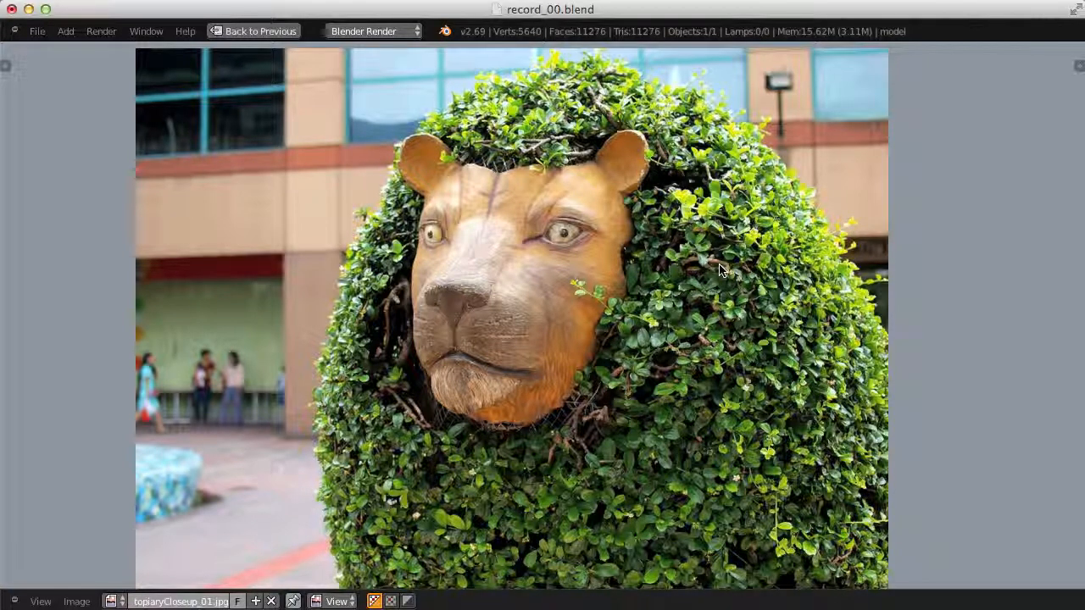
scroll(616, 291, up, 4)
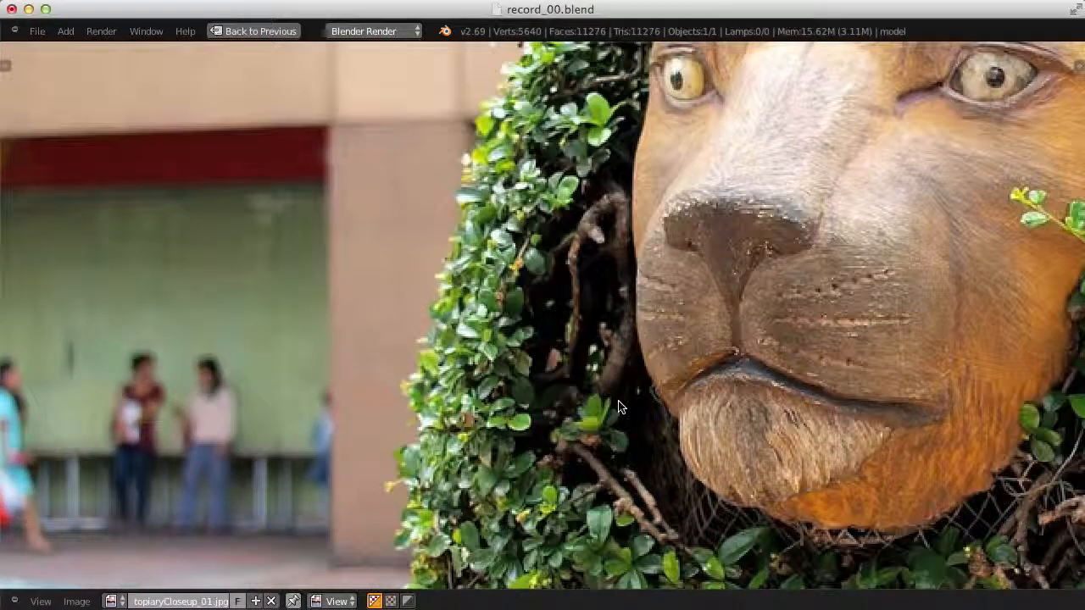
scroll(617, 407, down, 4)
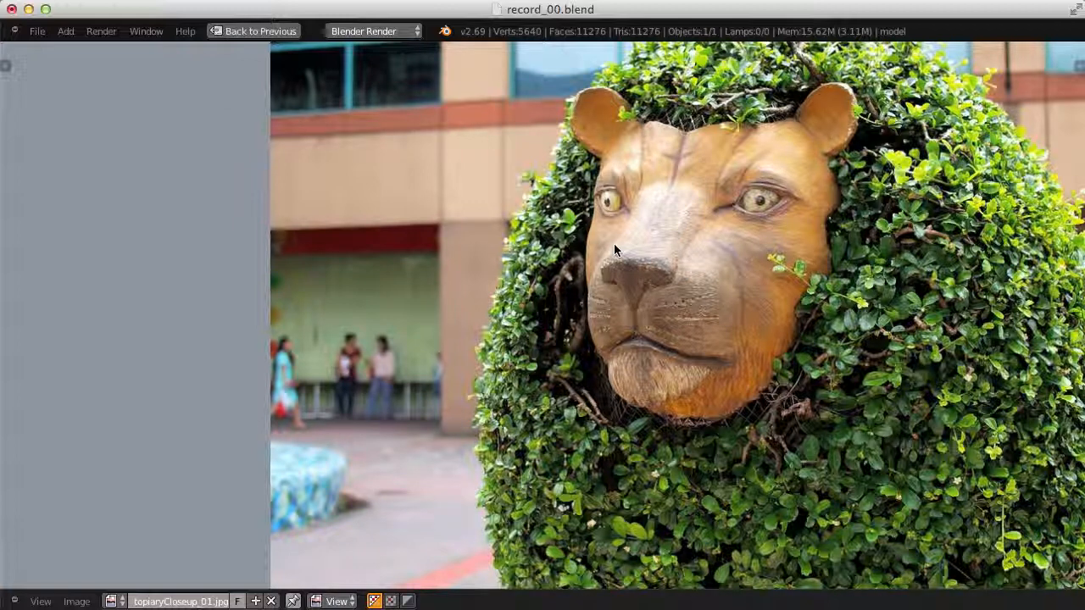
scroll(615, 250, up, 1)
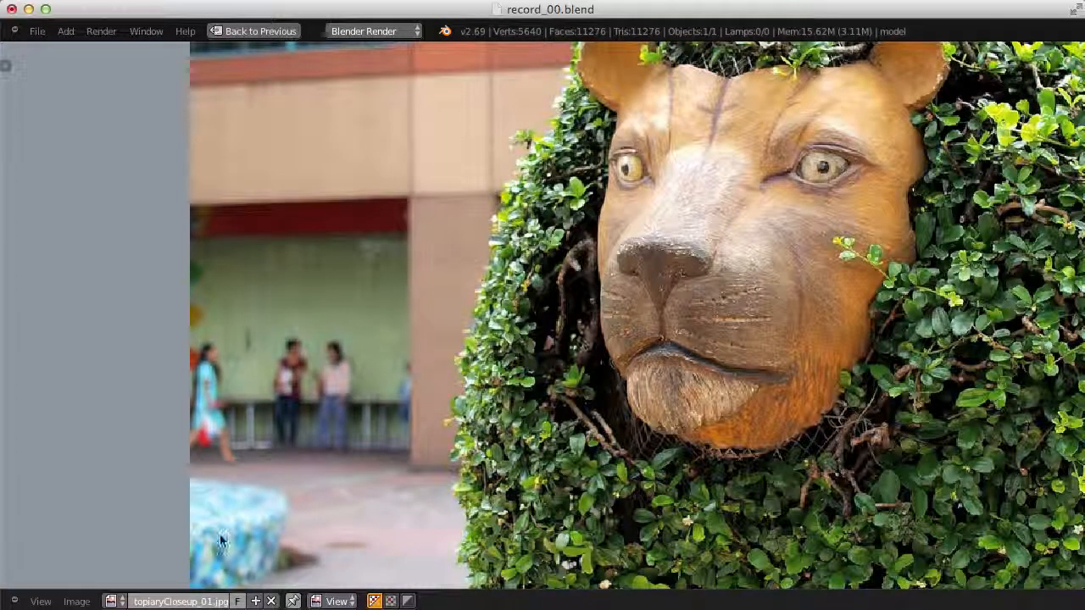
- Display the bushAnatomy_01.jpg reference and look closely at the branch structure inside the large rounded bush
click(116, 601)
click(179, 422)
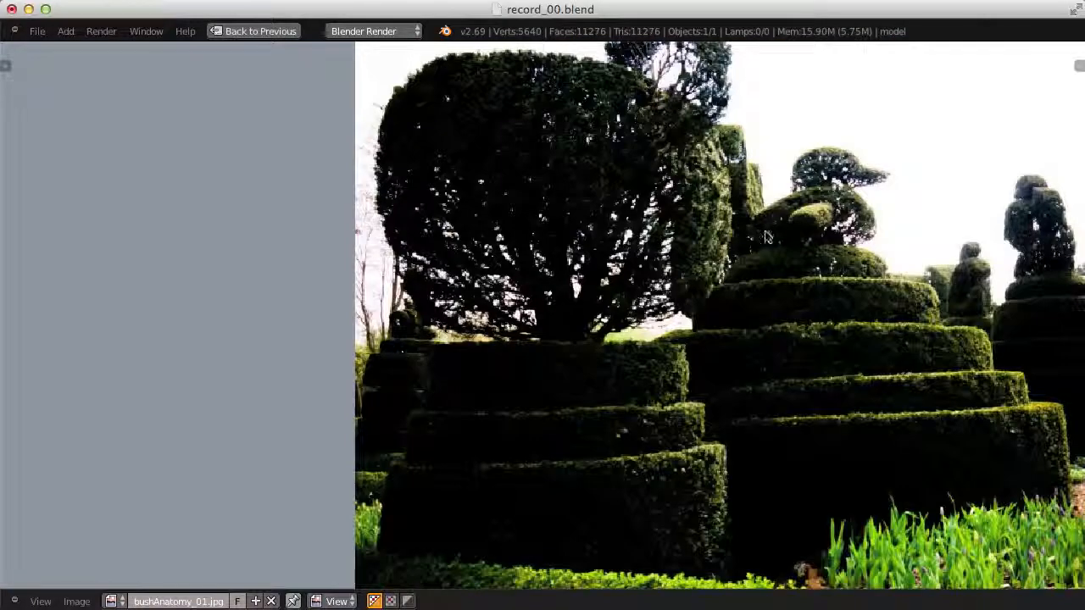
scroll(617, 345, up, 2)
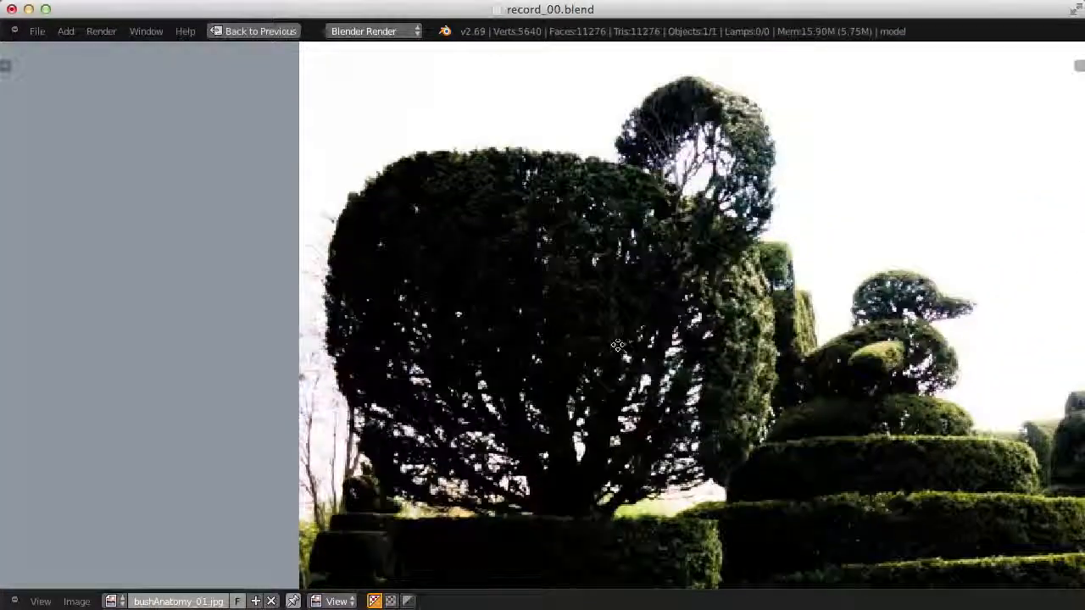
- Examine the large bush's trunk, spreading branches and outer foliage, both close up and within the whole hedge garden photo
middle_drag(617, 345, 639, 303)
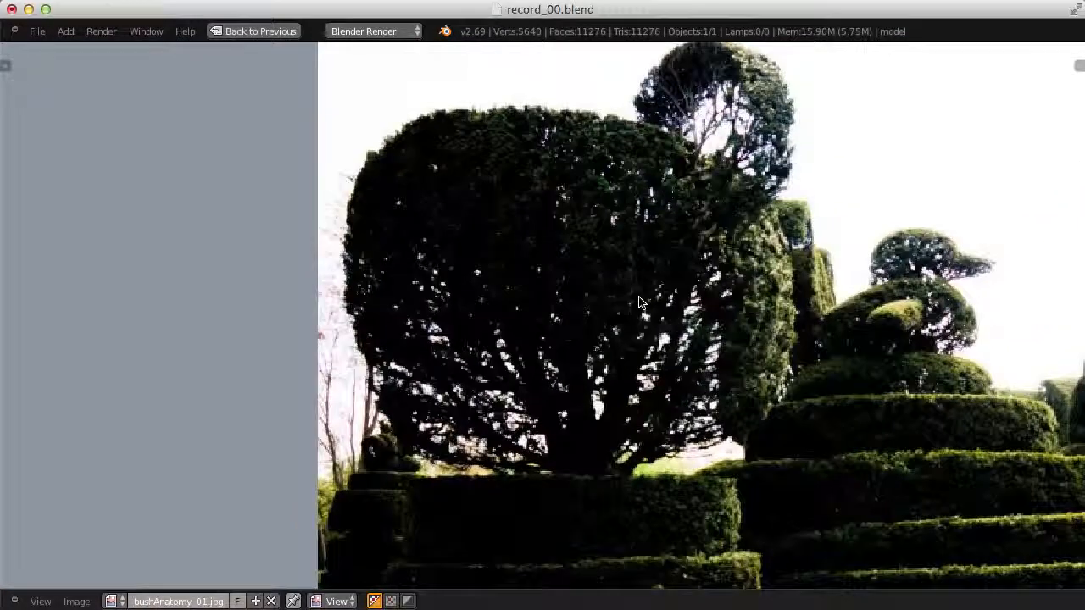
scroll(640, 301, up, 1)
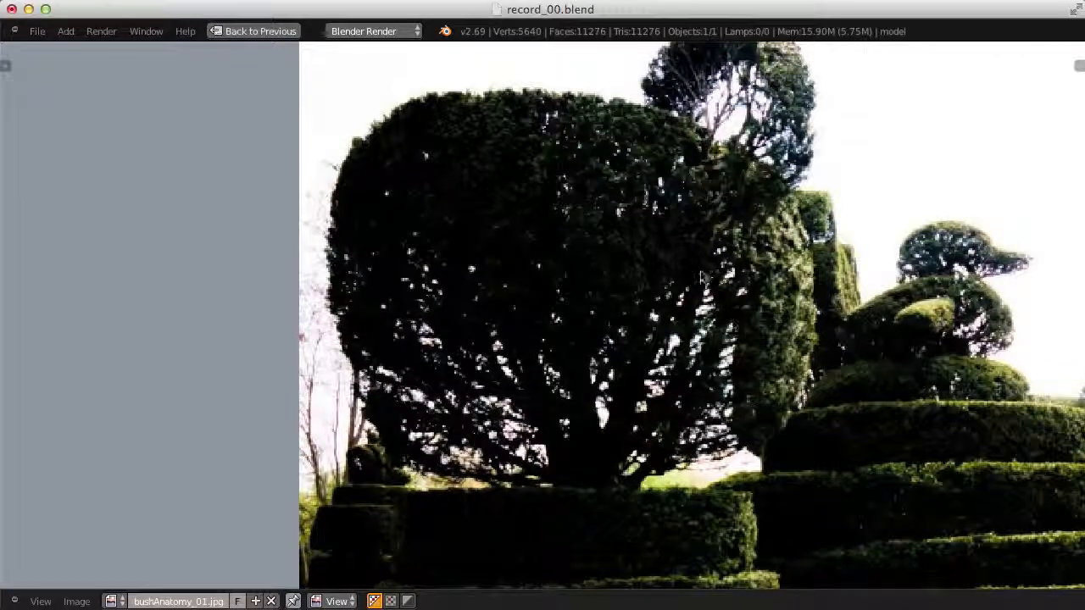
scroll(690, 322, up, 1)
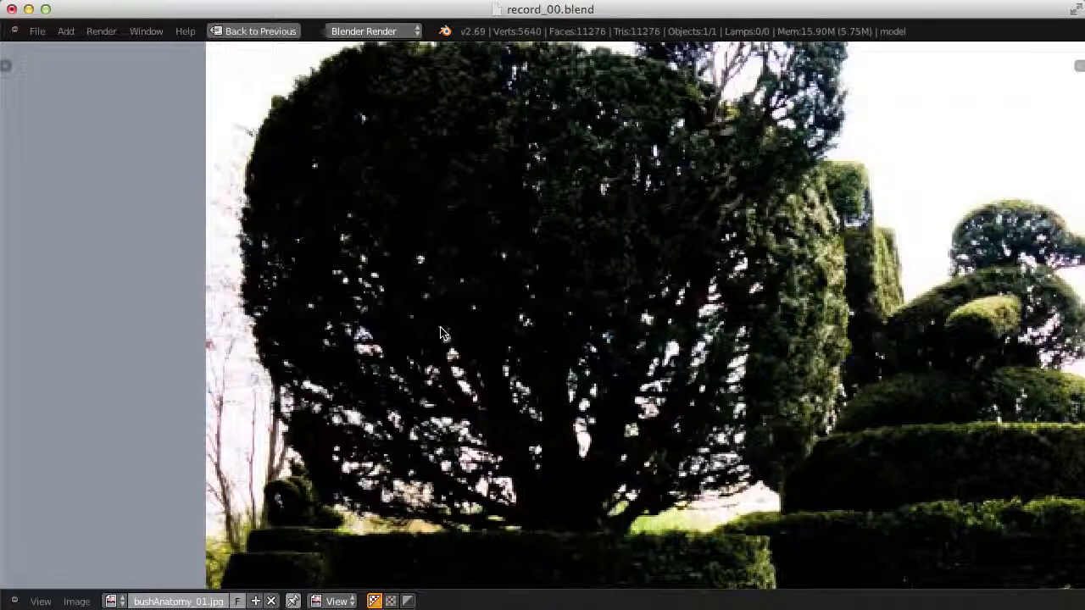
middle_drag(610, 293, 539, 318)
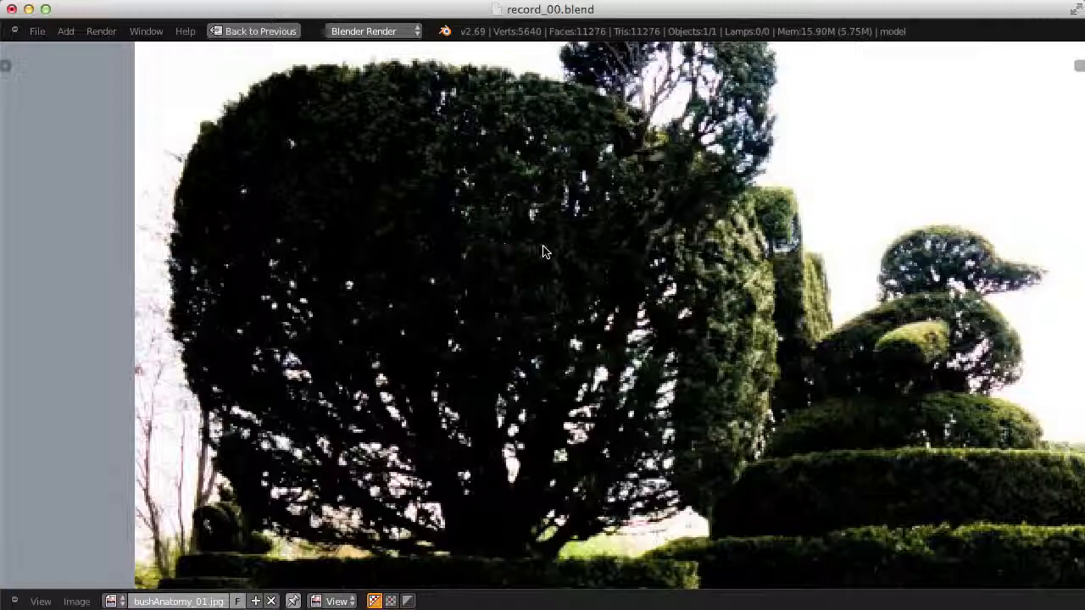
ctrl+middle_drag(543, 246, 547, 172)
ctrl+middle_drag(574, 248, 613, 297)
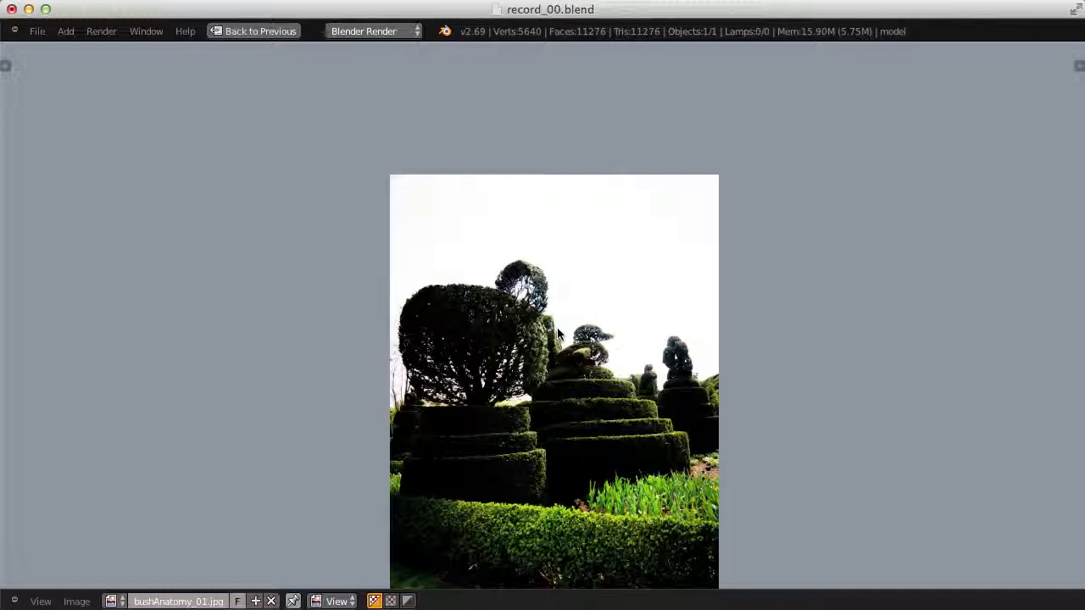
scroll(549, 325, up, 3)
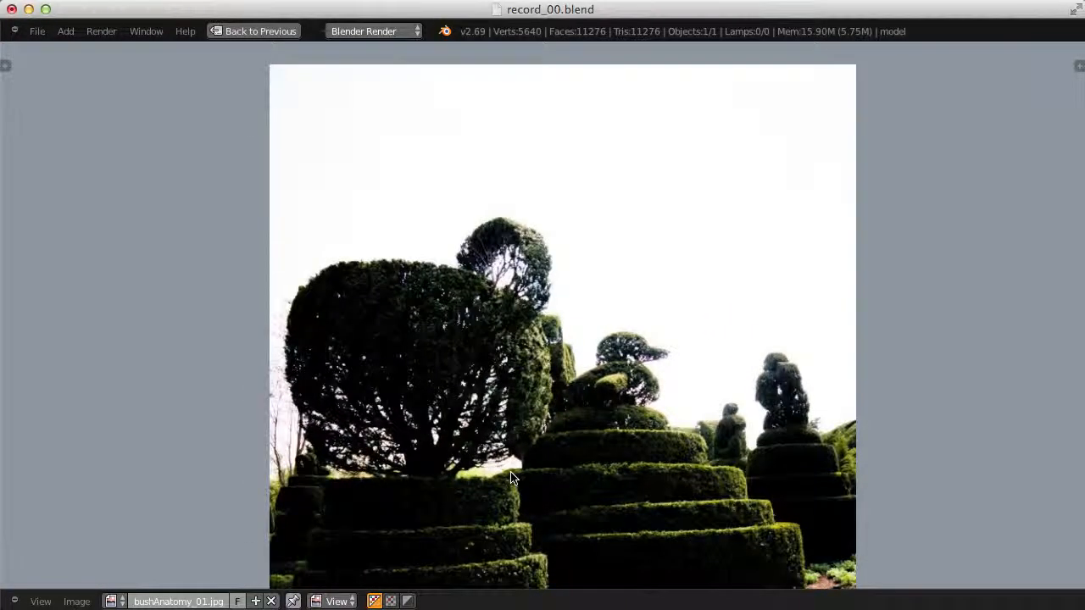
scroll(511, 478, up, 4)
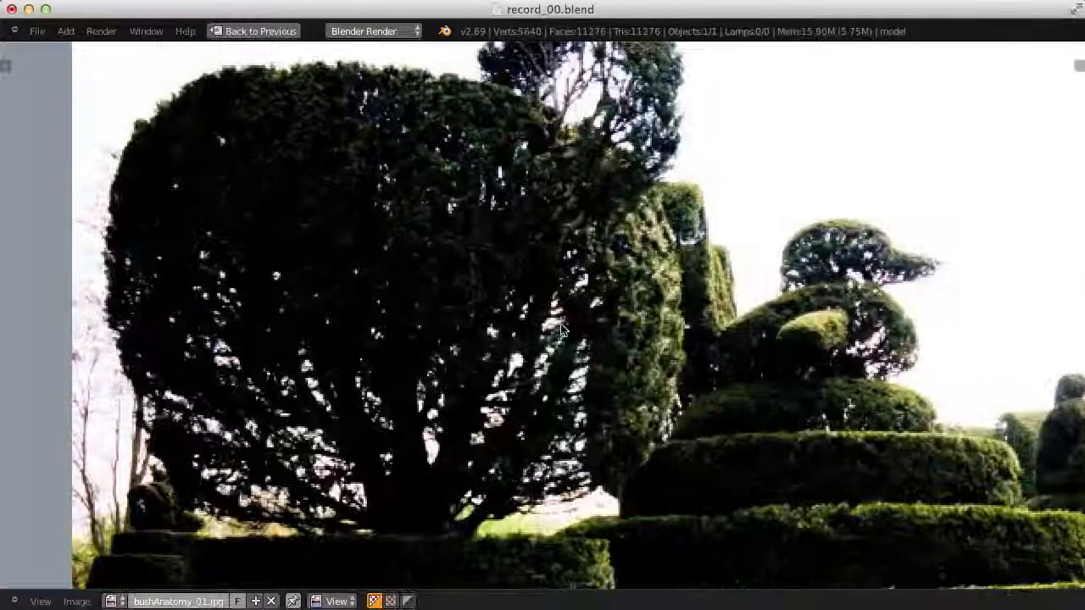
middle_drag(560, 325, 563, 341)
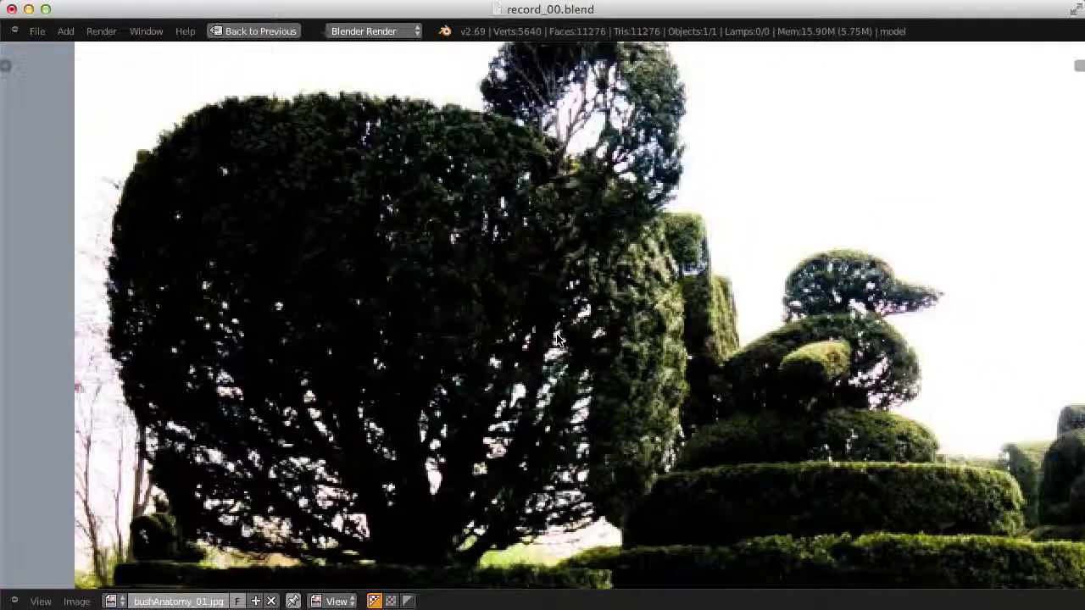
scroll(472, 408, down, 2)
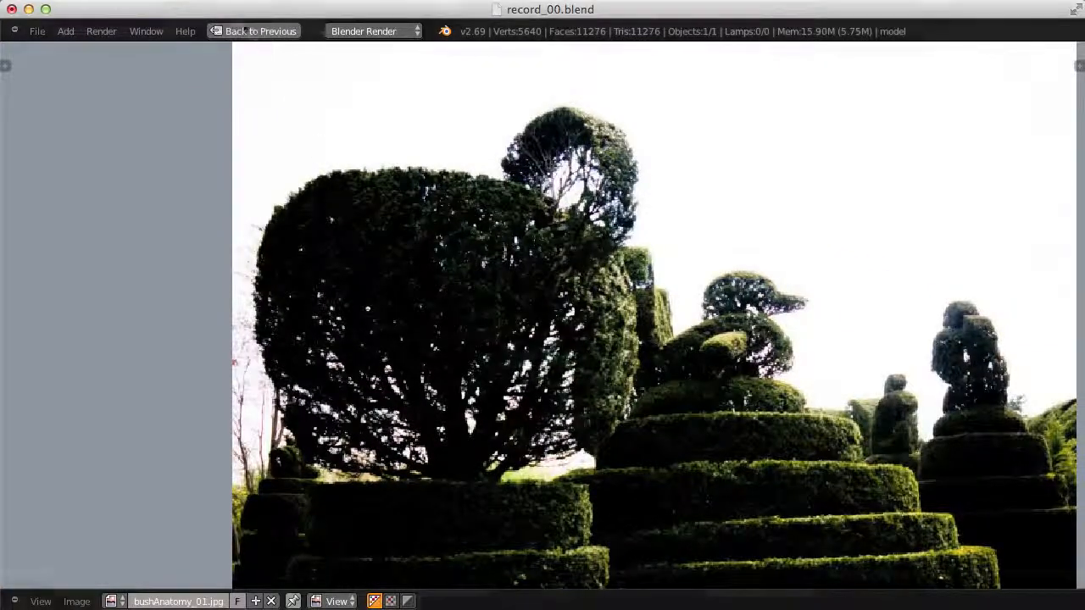
- Restore the full screen layout and change the UV/Image Editor back to the 3D View showing the rhino
key(ctrl+space)
click(17, 601)
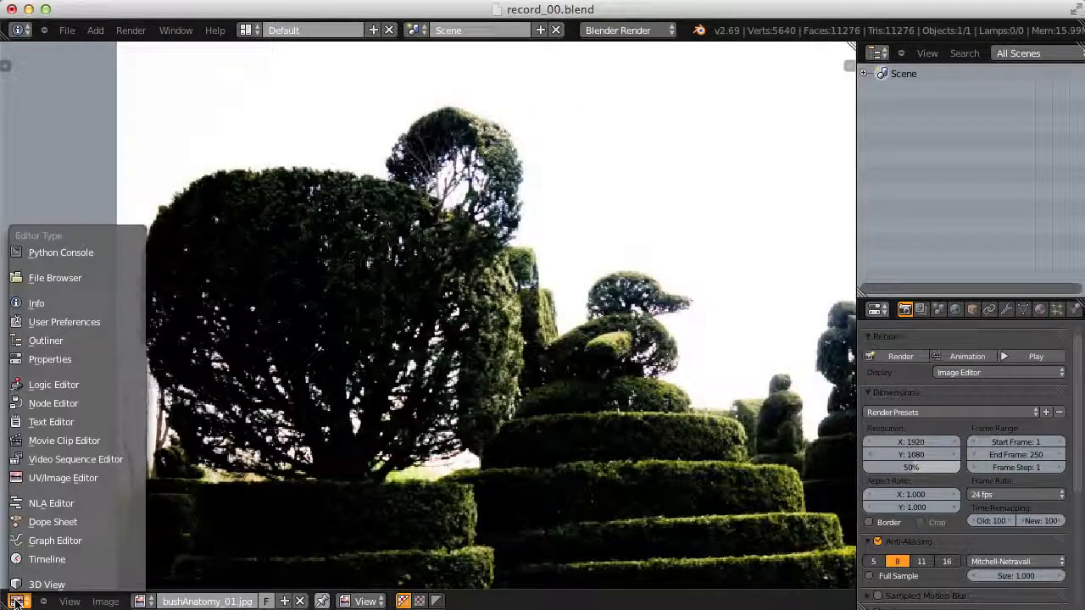
click(44, 585)
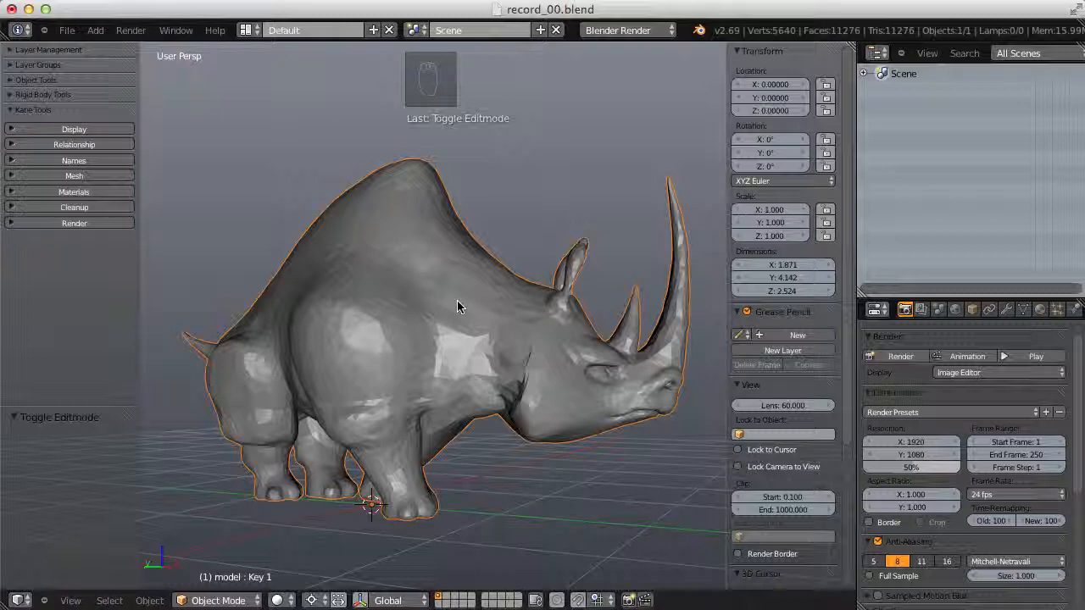
- Enable the Add Curve: IvyGen add-on in the user preferences and close the preferences window
key(super+comma)
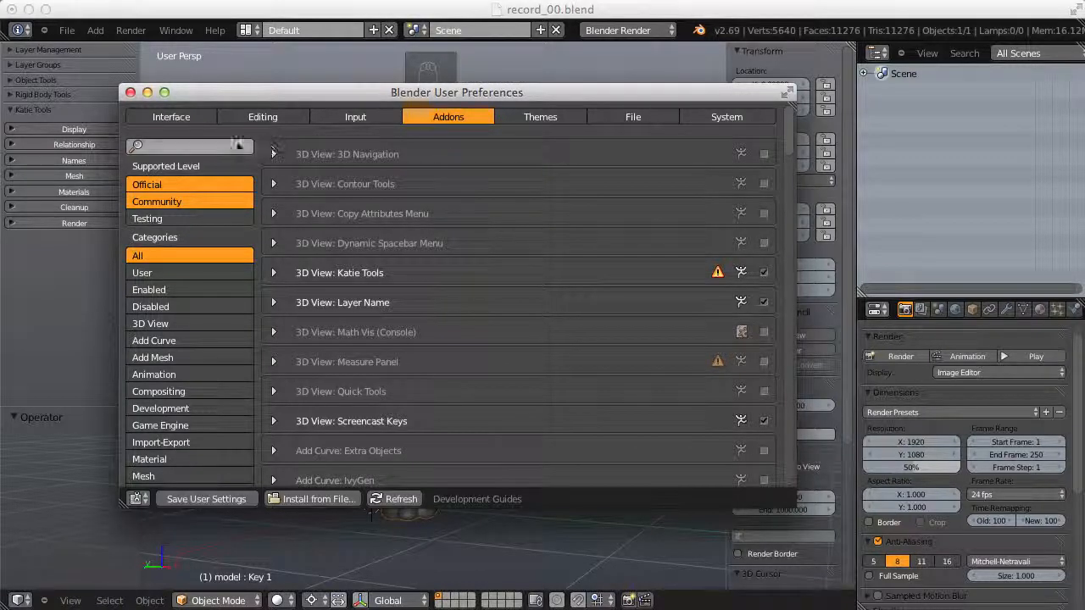
click(194, 147)
text(ivy)
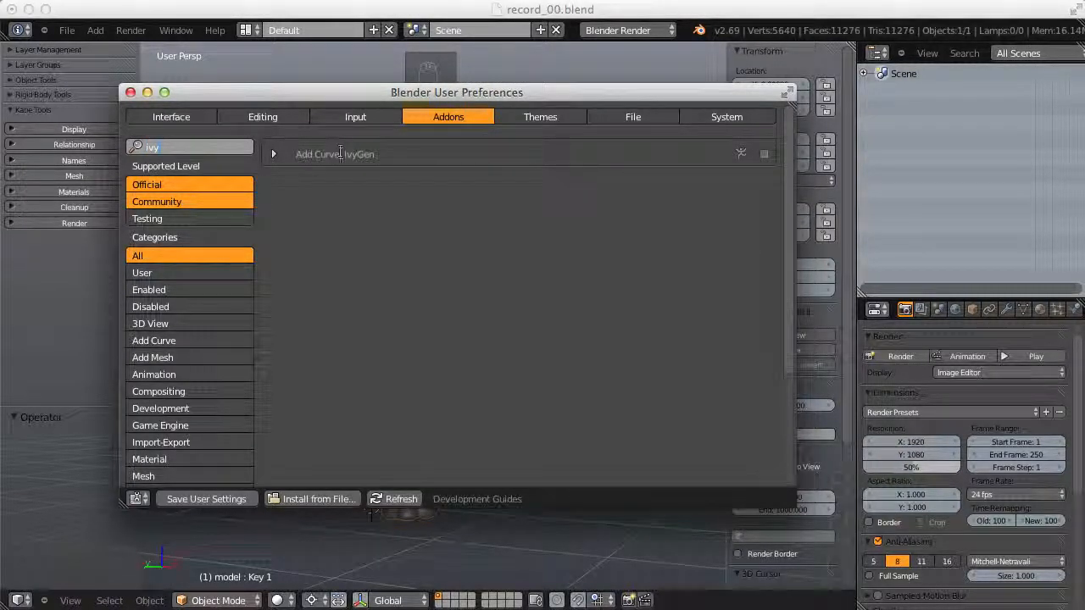
click(763, 154)
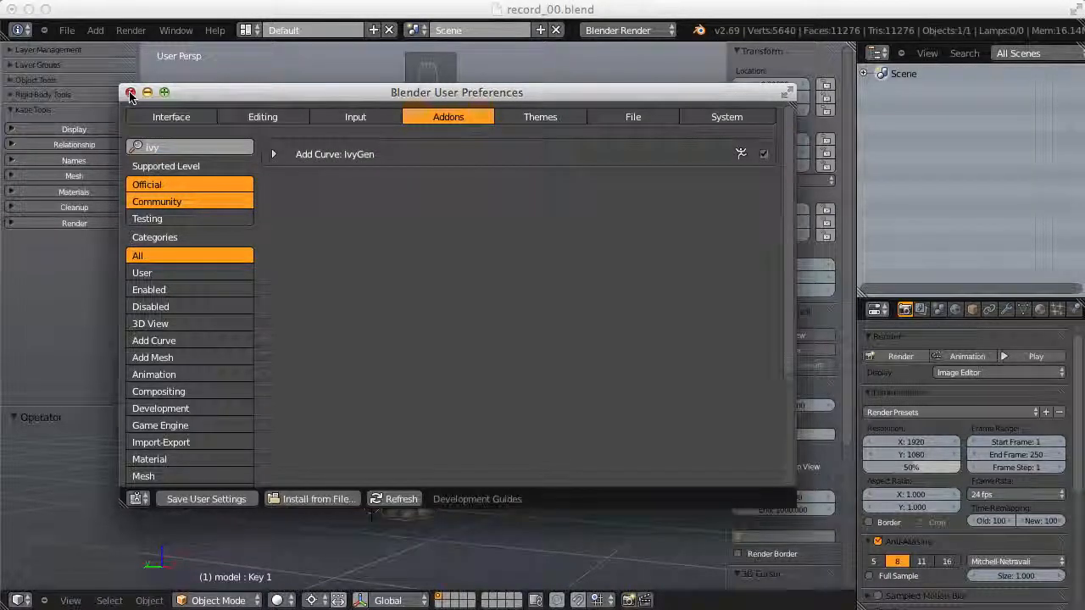
click(129, 92)
- Place the 3D cursor on the side of the rhino's body, below the hump
middle_drag(478, 288, 451, 289)
scroll(466, 320, up, 2)
click(451, 288)
middle_drag(588, 277, 461, 334)
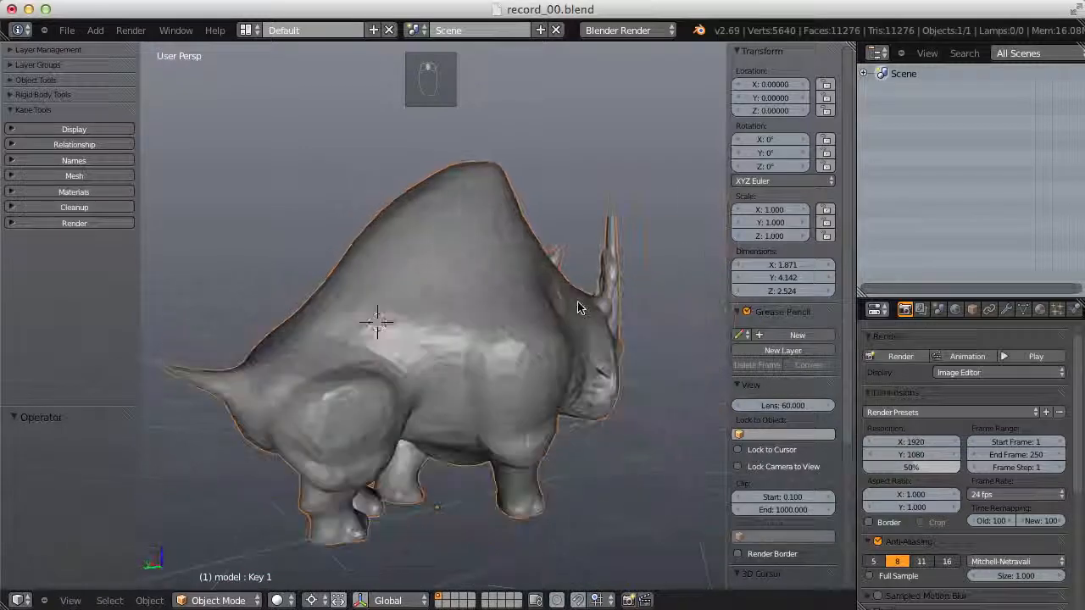
middle_drag(565, 275, 515, 314)
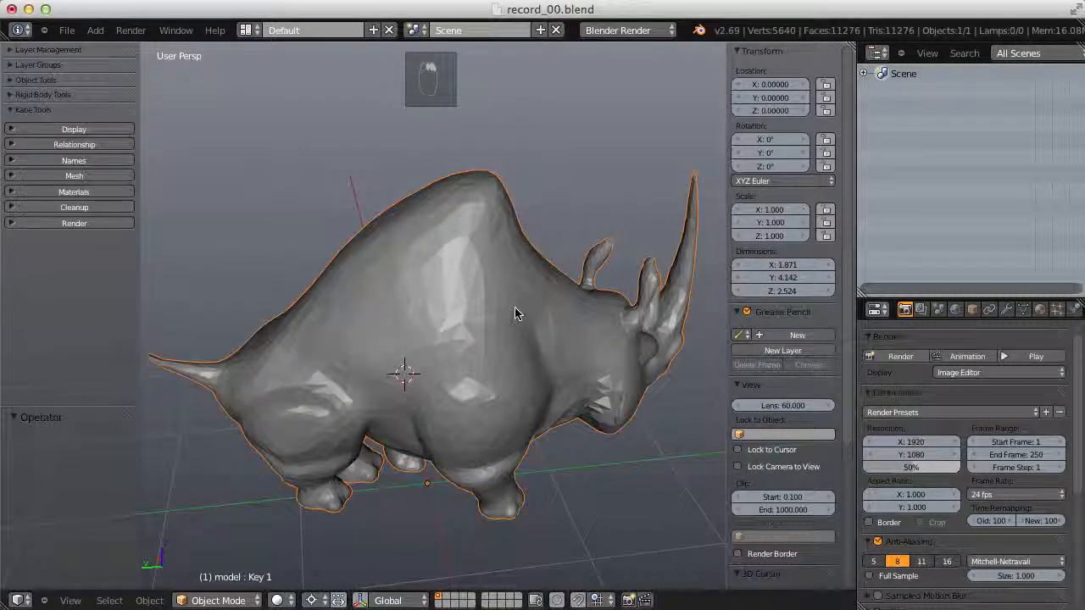
scroll(442, 307, up, 5)
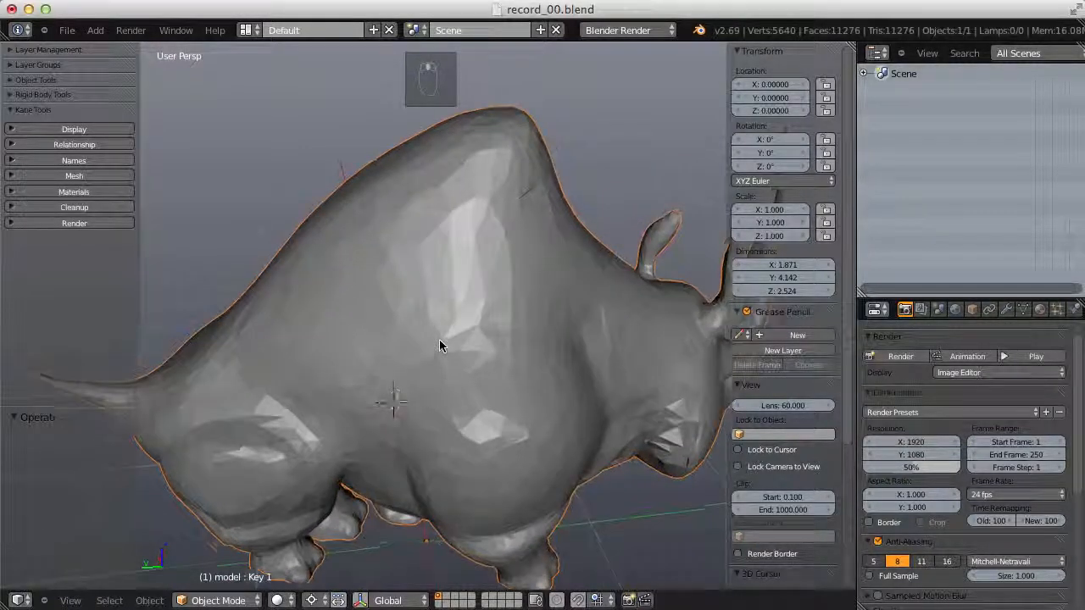
- Add ivy to the rhino mesh at the 3D cursor and inspect its stems and leaves up close
key(shift+a)
mouse_move(455, 319)
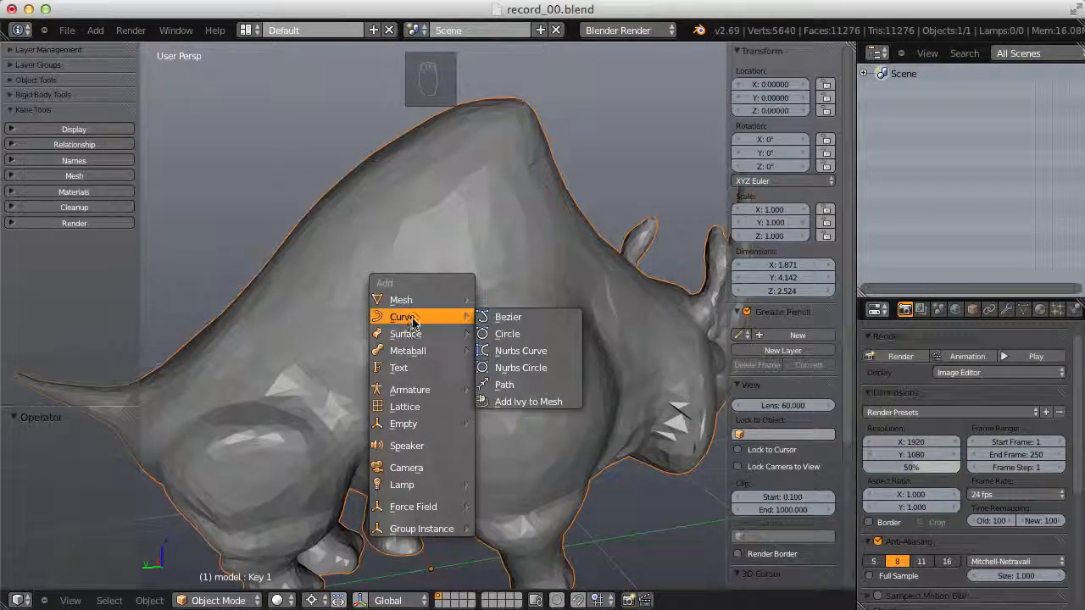
click(528, 402)
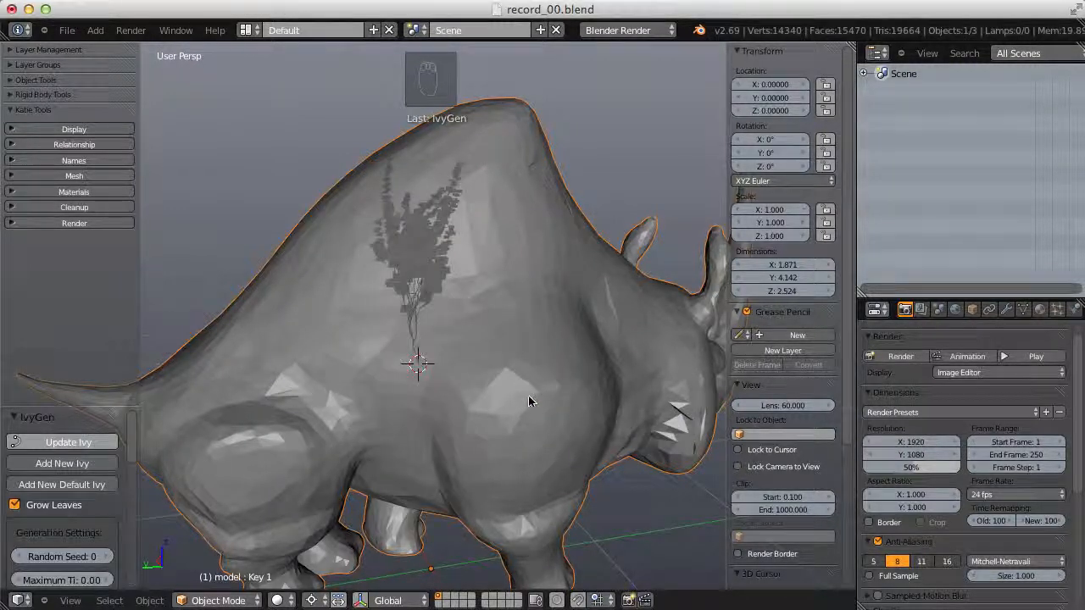
middle_drag(528, 401, 513, 359)
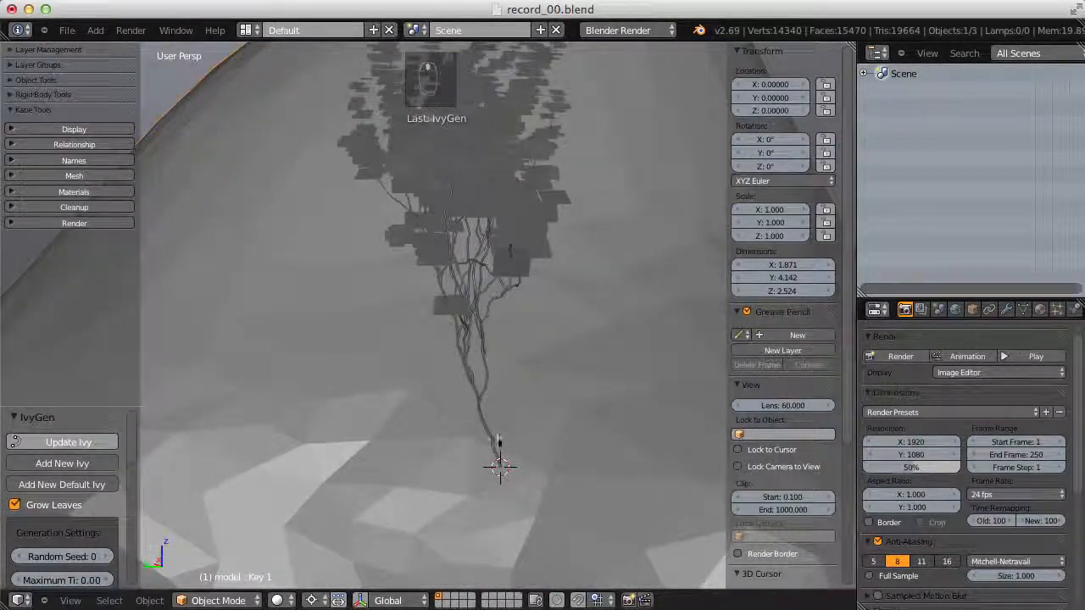
middle_drag(494, 317, 623, 360)
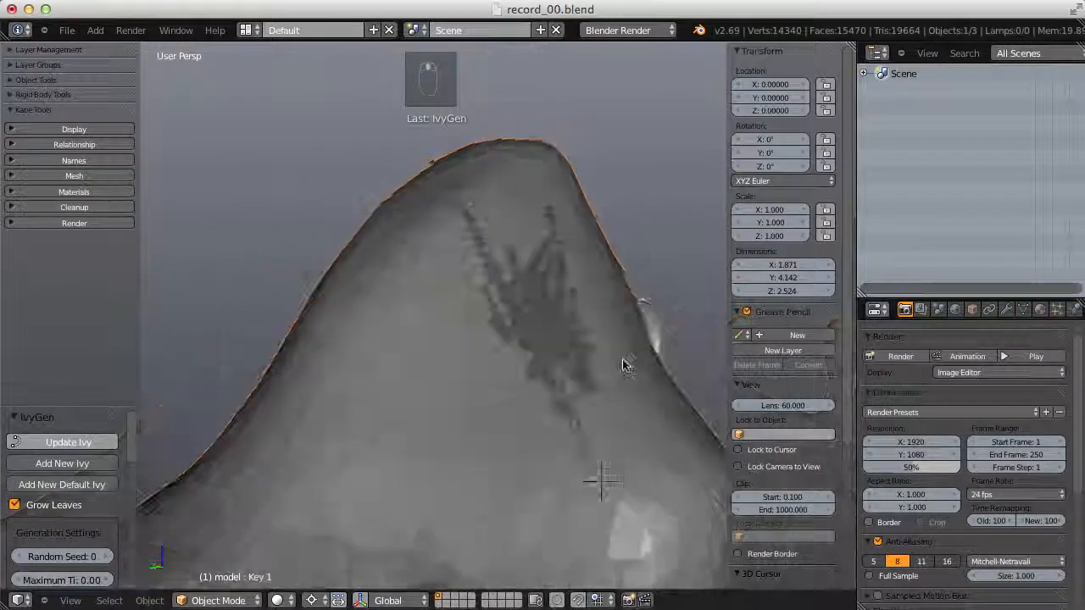
middle_drag(411, 371, 478, 354)
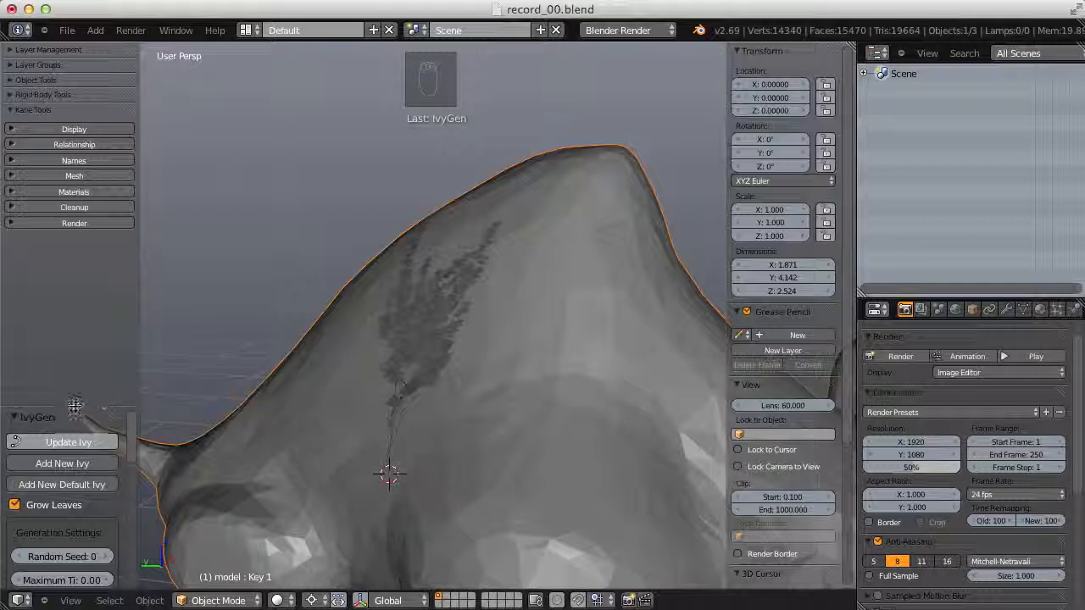
- Enlarge the IvyGen settings area and shrink its controls so the generation, size and weight settings are readable
drag(74, 407, 80, 266)
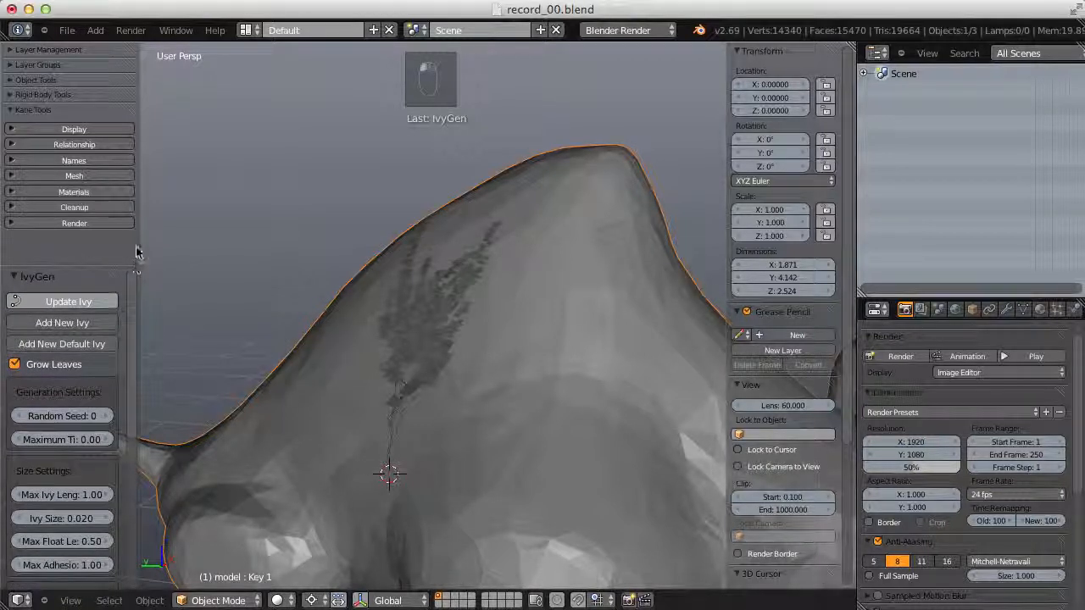
drag(138, 245, 167, 236)
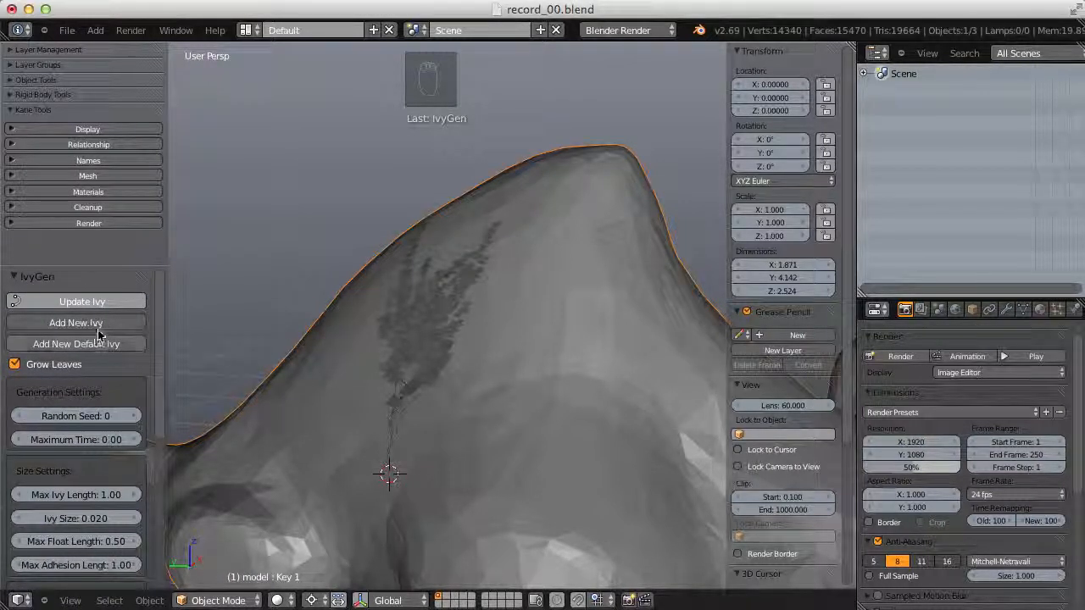
ctrl+middle_drag(87, 363, 119, 348)
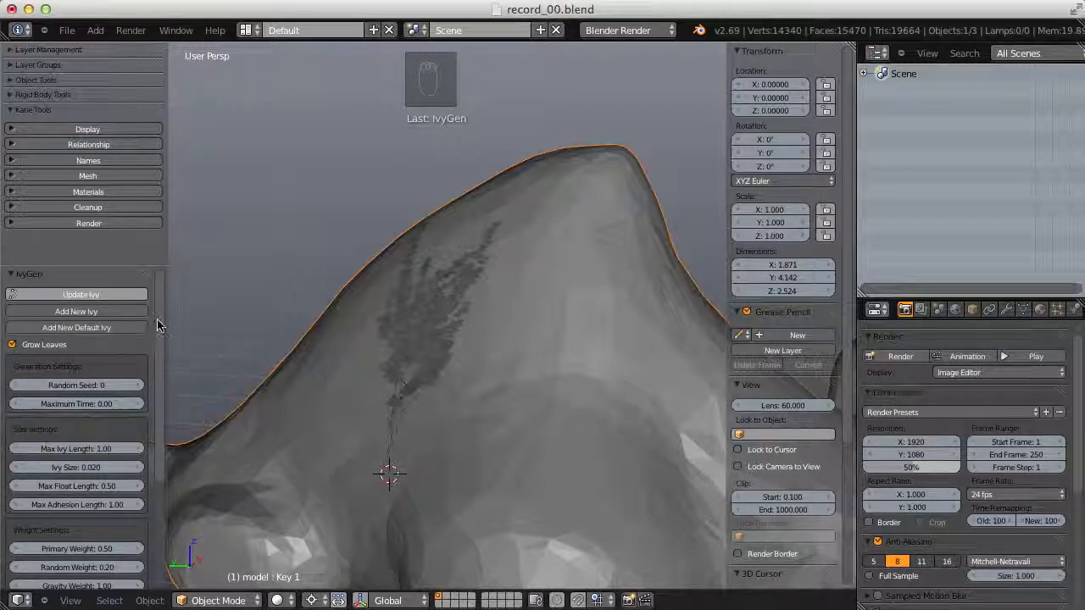
drag(158, 323, 136, 247)
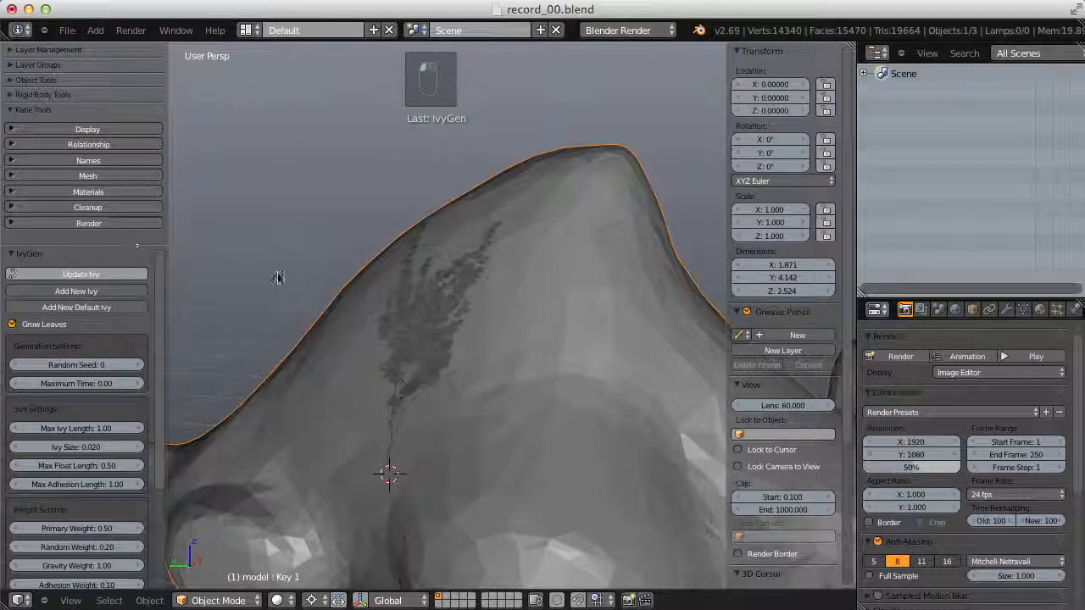
- Try moving the rhino model a short distance, and clear its location
key(g)
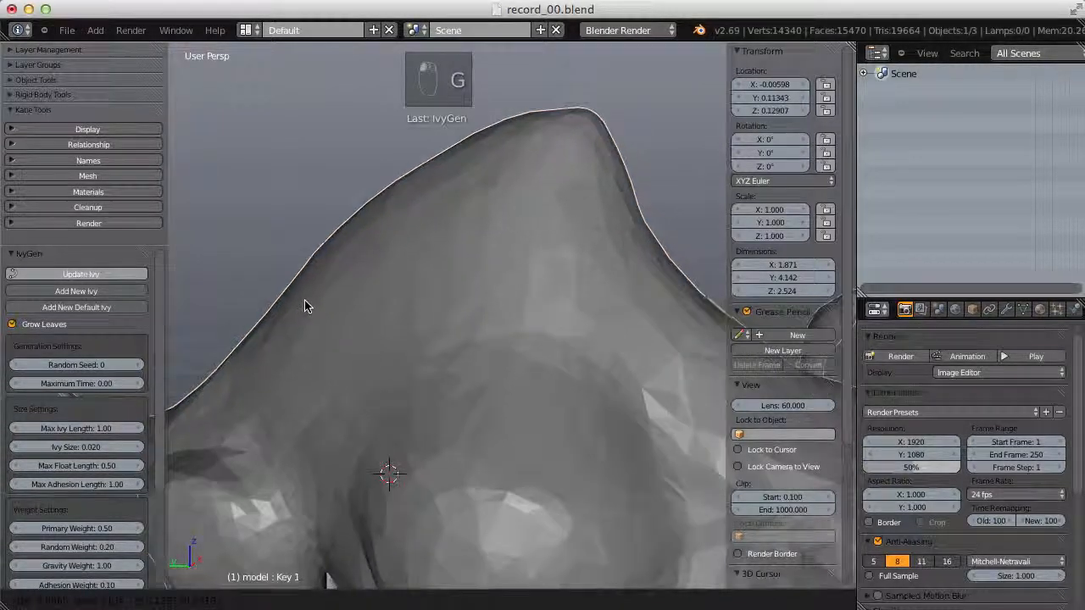
click(309, 305)
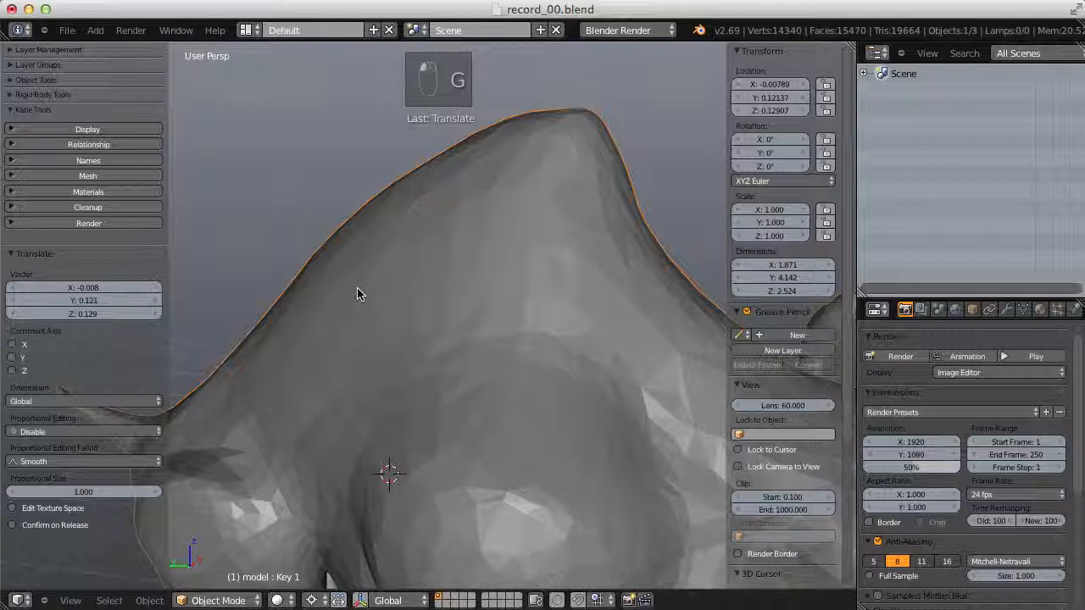
key(alt+g)
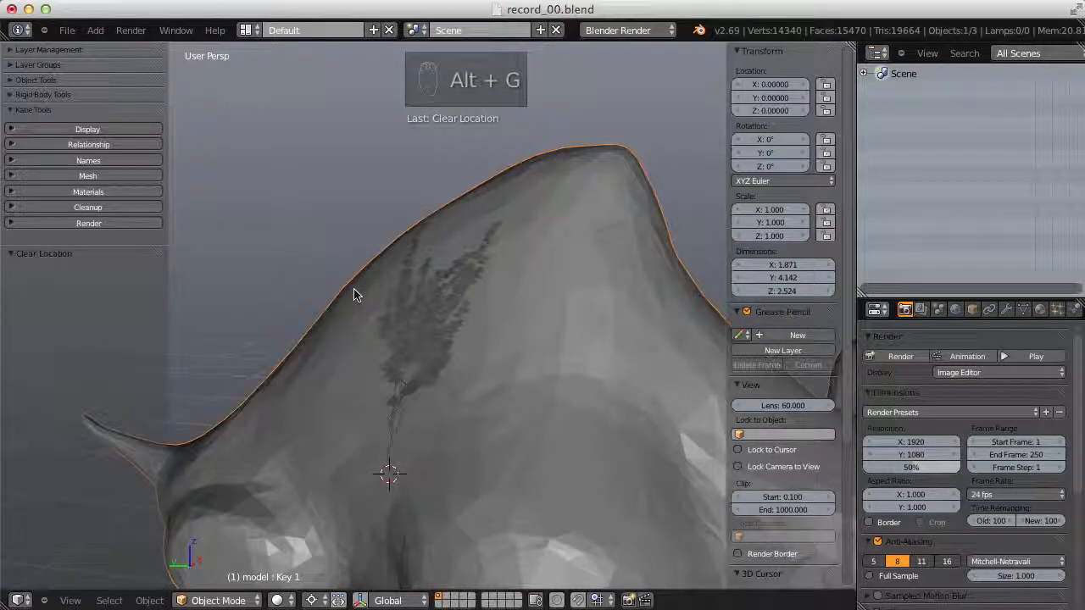
- Delete the generated ivy curve and its separate leaf mesh from the rhino's side
right_click(398, 424)
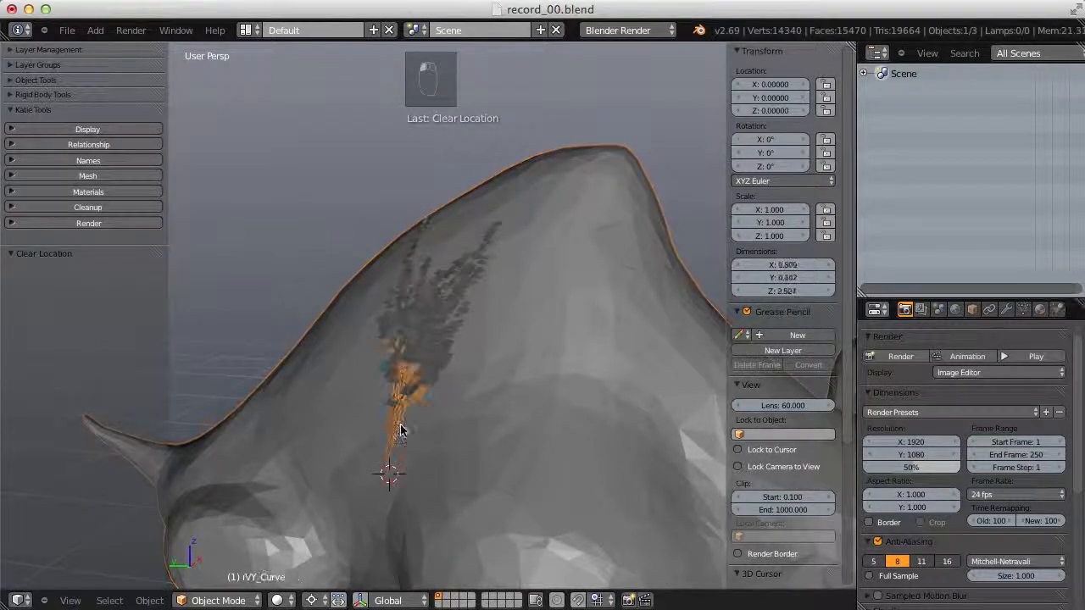
key(x)
click(415, 316)
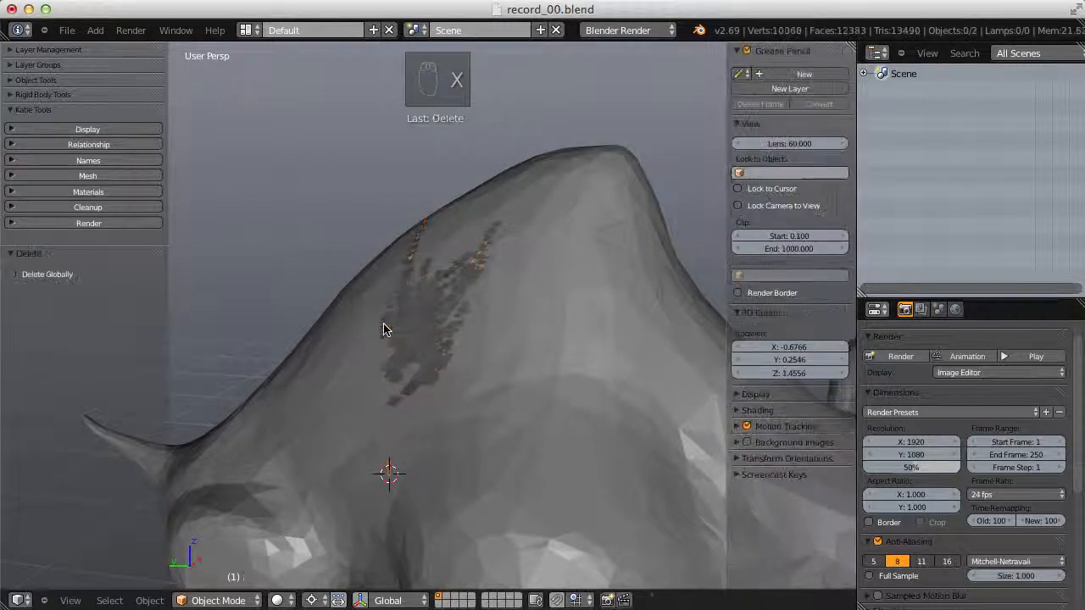
right_click(403, 330)
key(x)
click(421, 316)
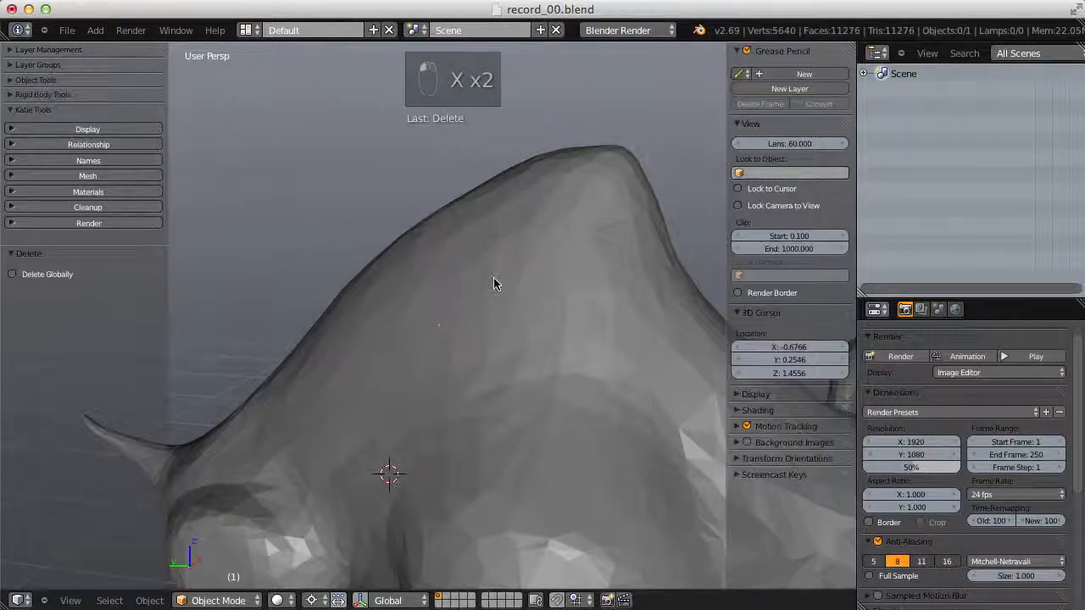
- Select the rhino and generate a fresh ivy on it from the 3D cursor with Add Ivy to Mesh
right_click(525, 375)
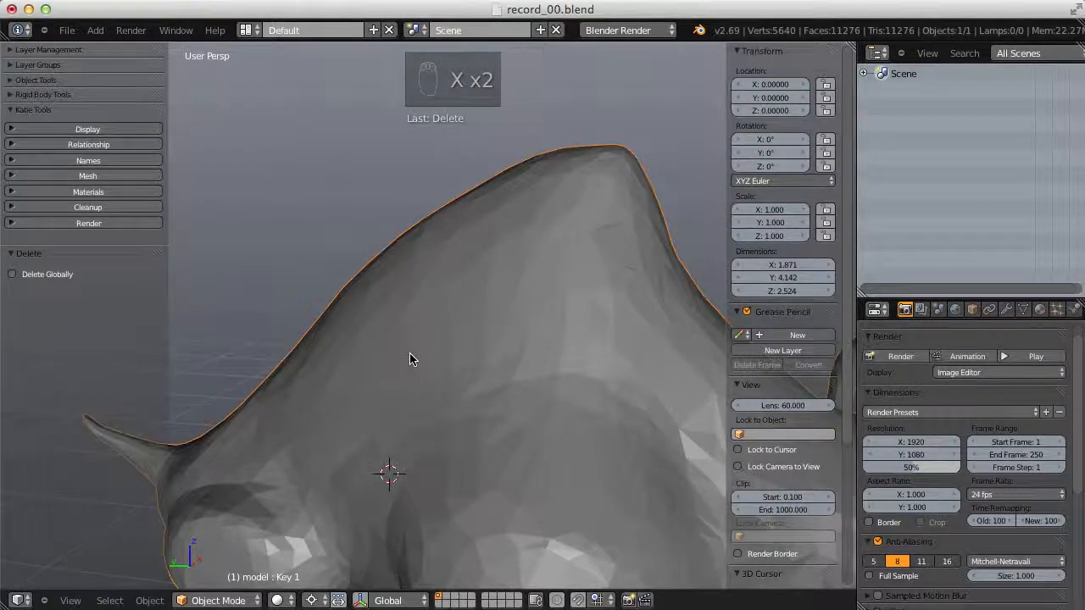
key(shift+a)
mouse_move(411, 356)
click(487, 439)
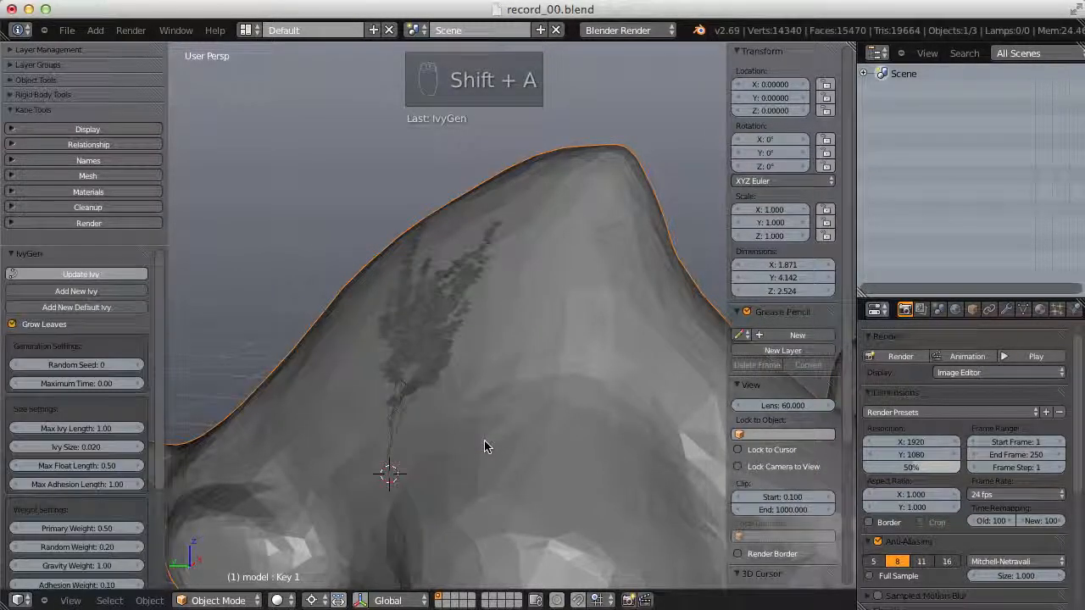
drag(158, 289, 159, 266)
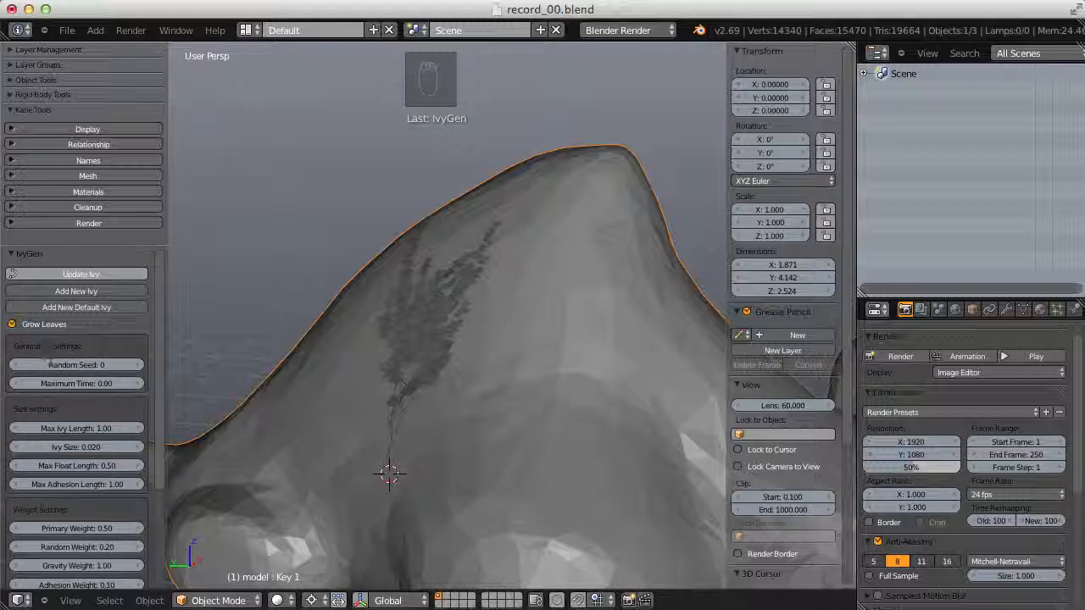
- Set the ivy's random seed to 1 and then to 2, updating the ivy after each change
click(138, 364)
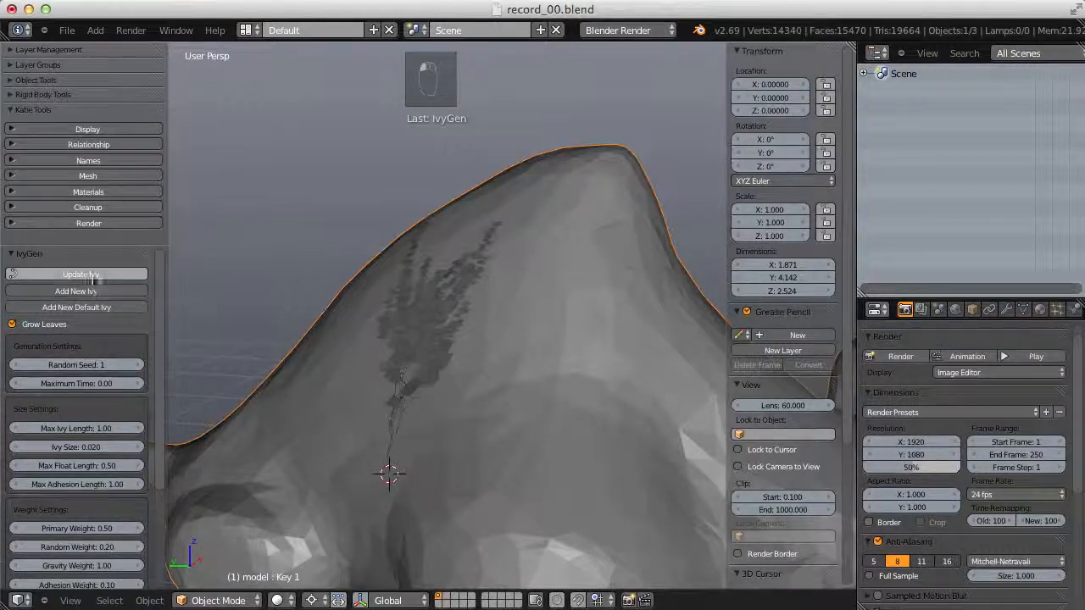
middle_drag(398, 296, 480, 314)
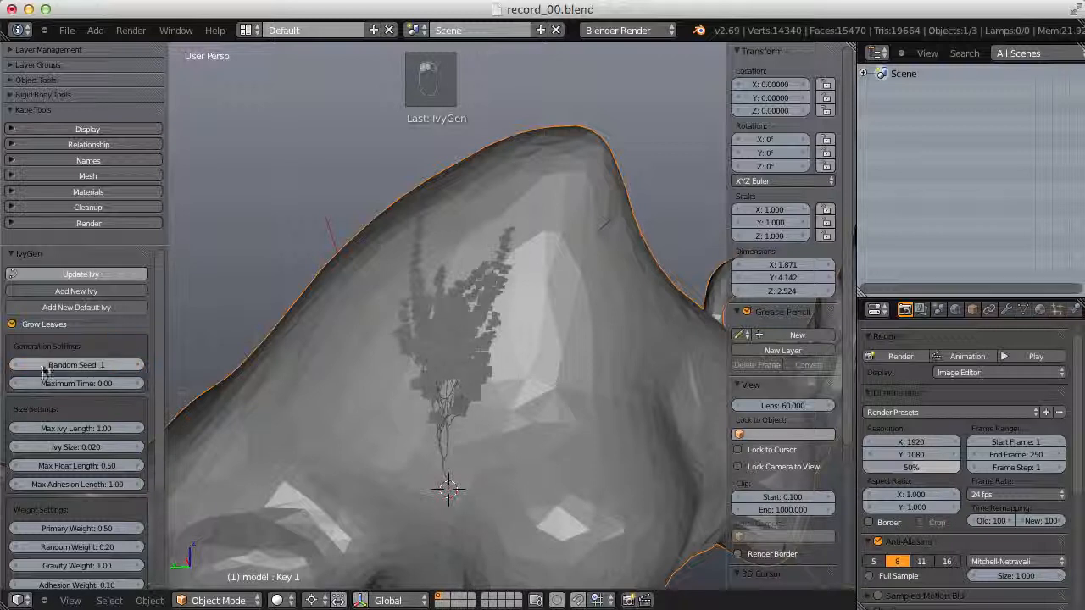
drag(268, 322, 174, 288)
click(74, 275)
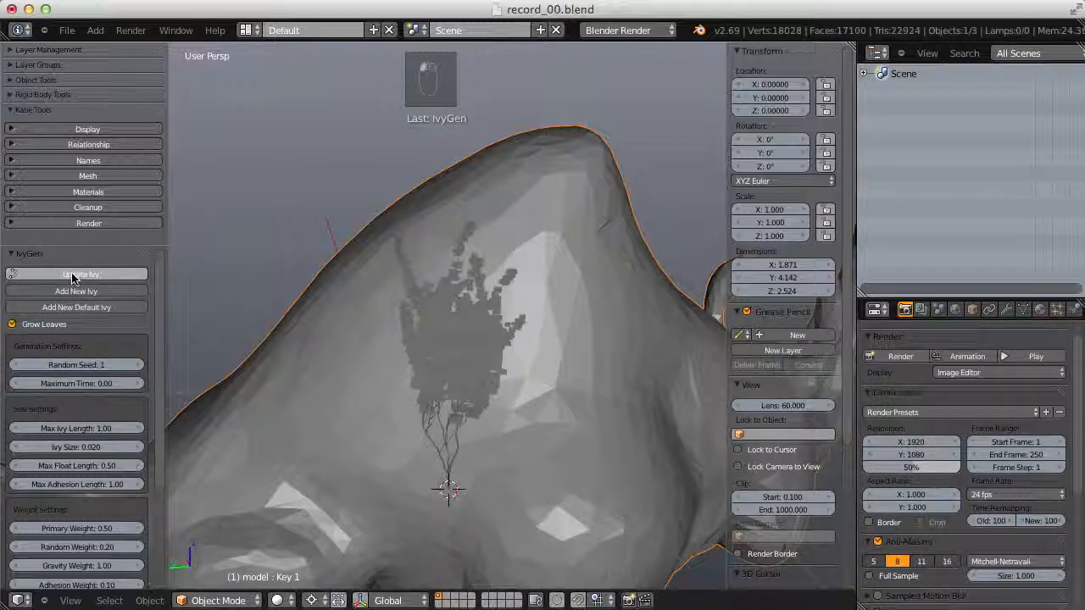
click(138, 364)
click(100, 276)
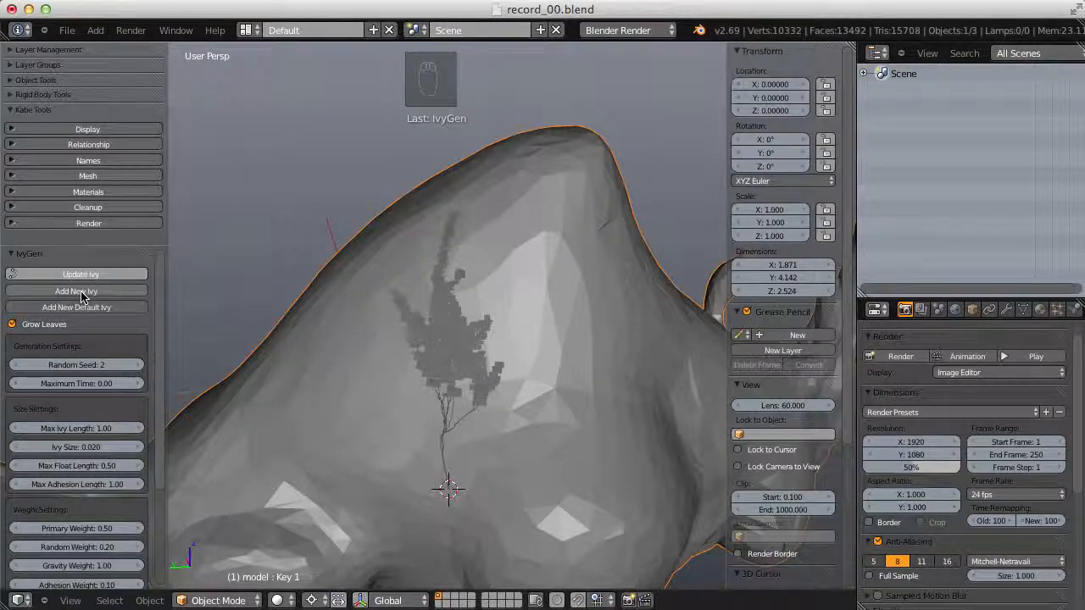
- Place the 3D cursor farther along the rhino's side, away from the first ivy, and add a new ivy there
middle_drag(541, 308, 423, 287)
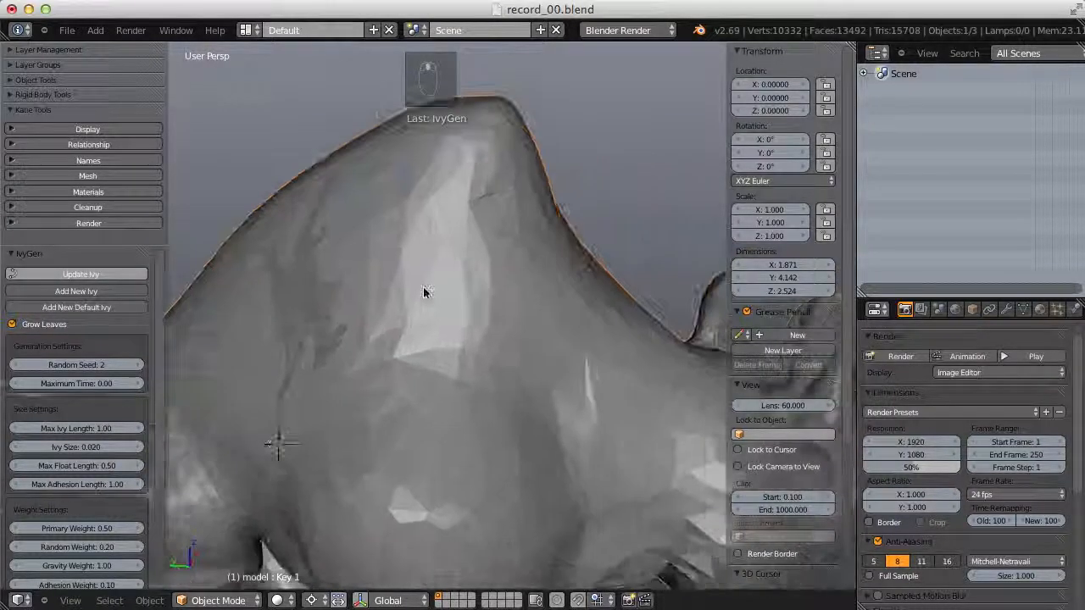
click(481, 385)
middle_drag(412, 333, 415, 318)
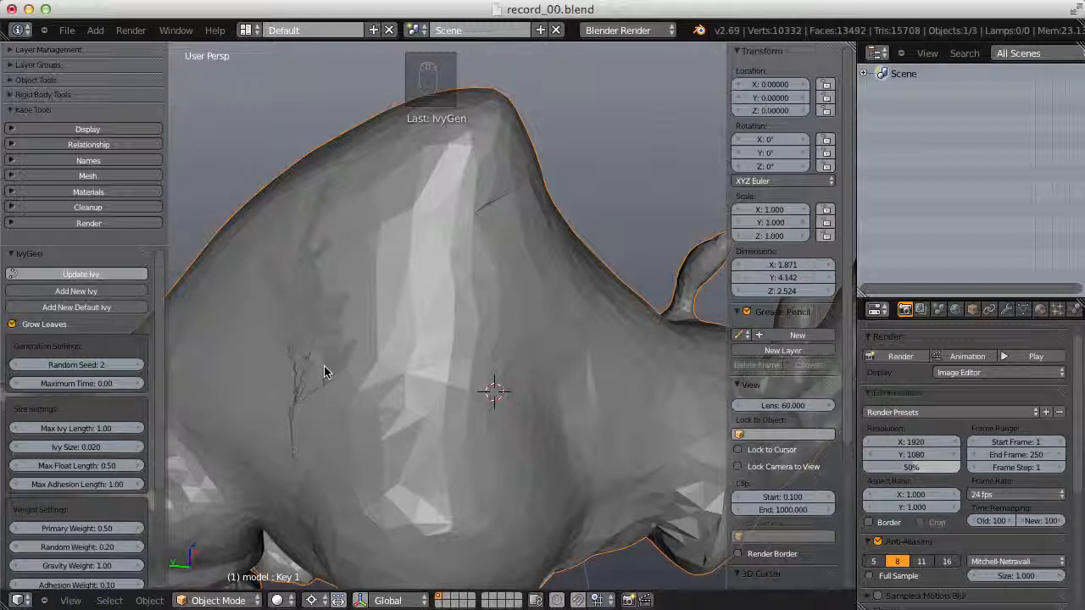
click(76, 291)
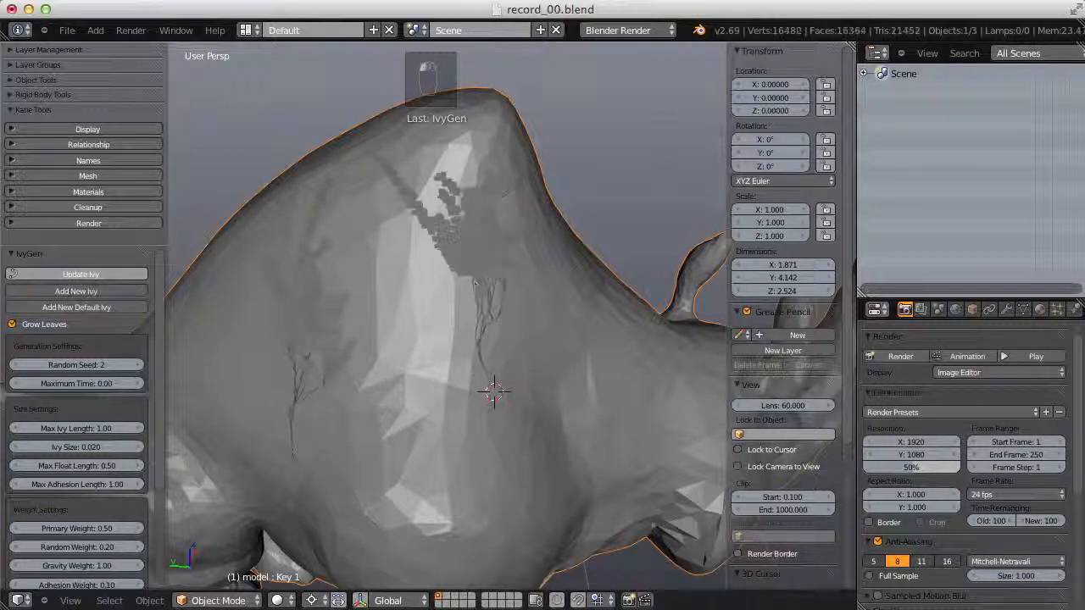
- Set the second ivy's random seed to 1 and update it
middle_drag(565, 280, 513, 316)
click(15, 364)
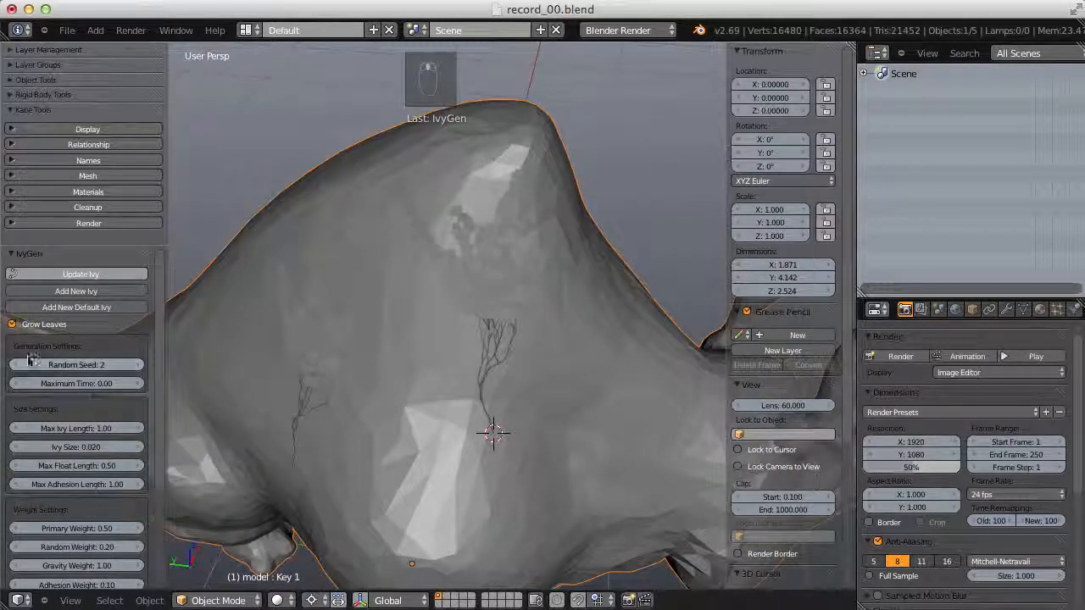
click(71, 277)
- Place the 3D cursor around the end of the rhino's hump and grow a third ivy from it
middle_drag(440, 251, 632, 293)
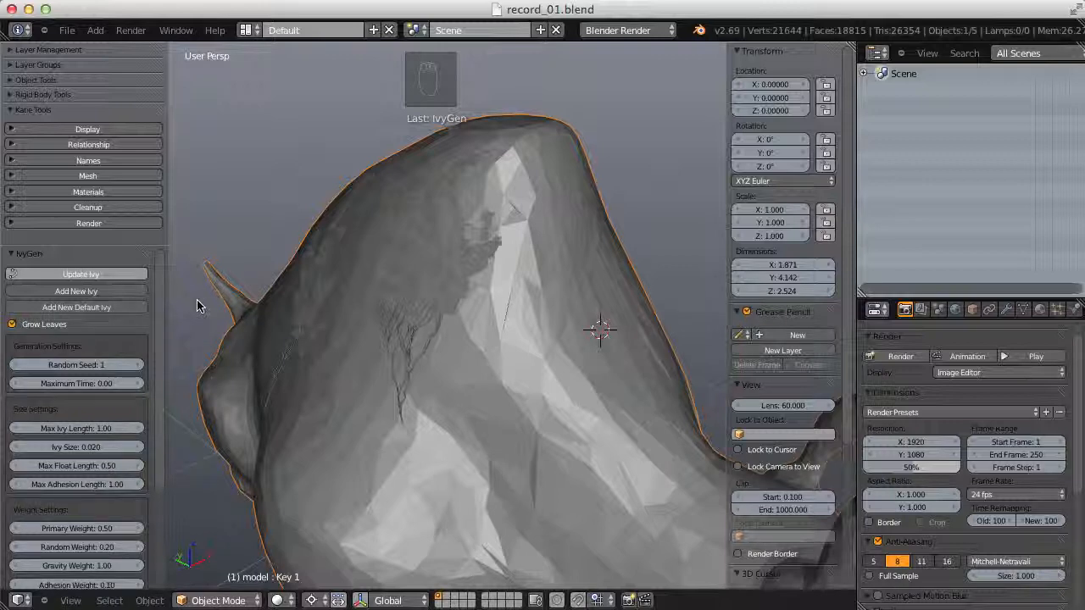
middle_drag(358, 262, 339, 252)
click(55, 310)
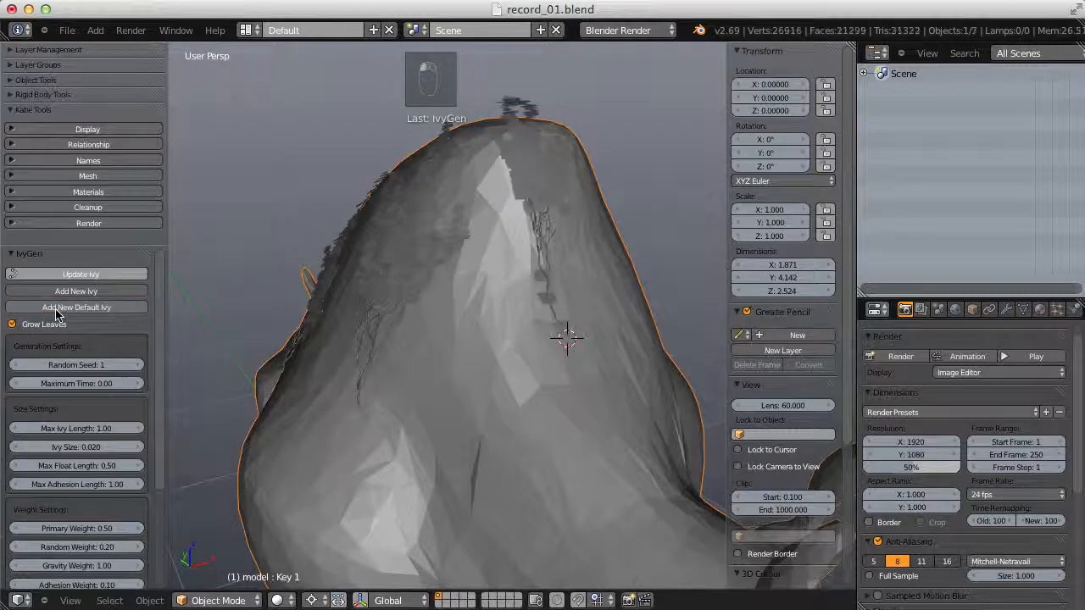
- Turn off Grow Leaves and update the third ivy so only its branches are generated
middle_drag(511, 296, 632, 324)
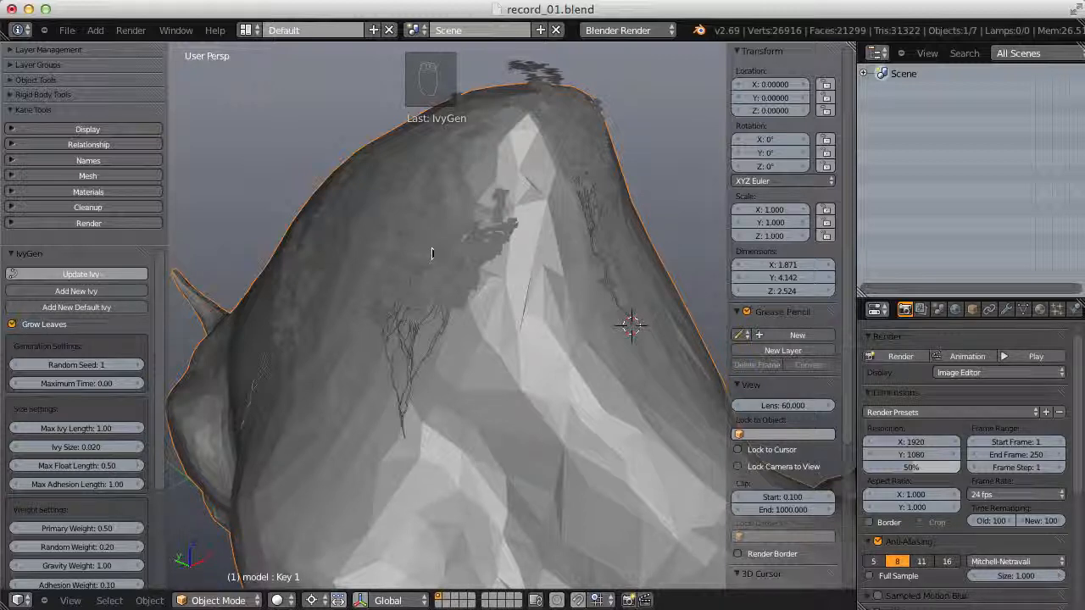
scroll(584, 255, down, 1)
middle_drag(584, 238, 557, 244)
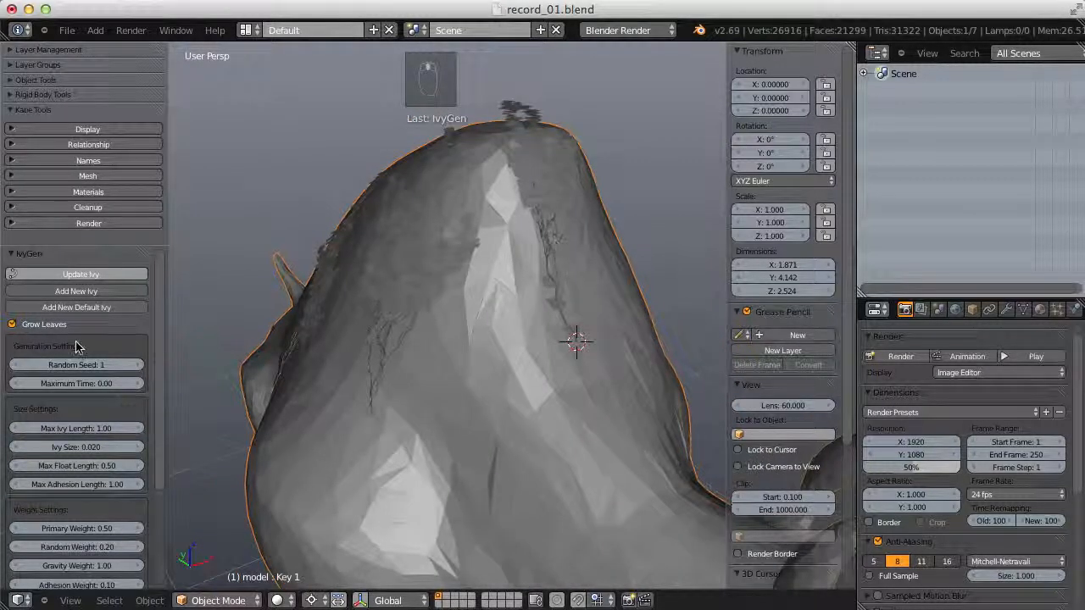
middle_drag(394, 318, 475, 364)
click(13, 325)
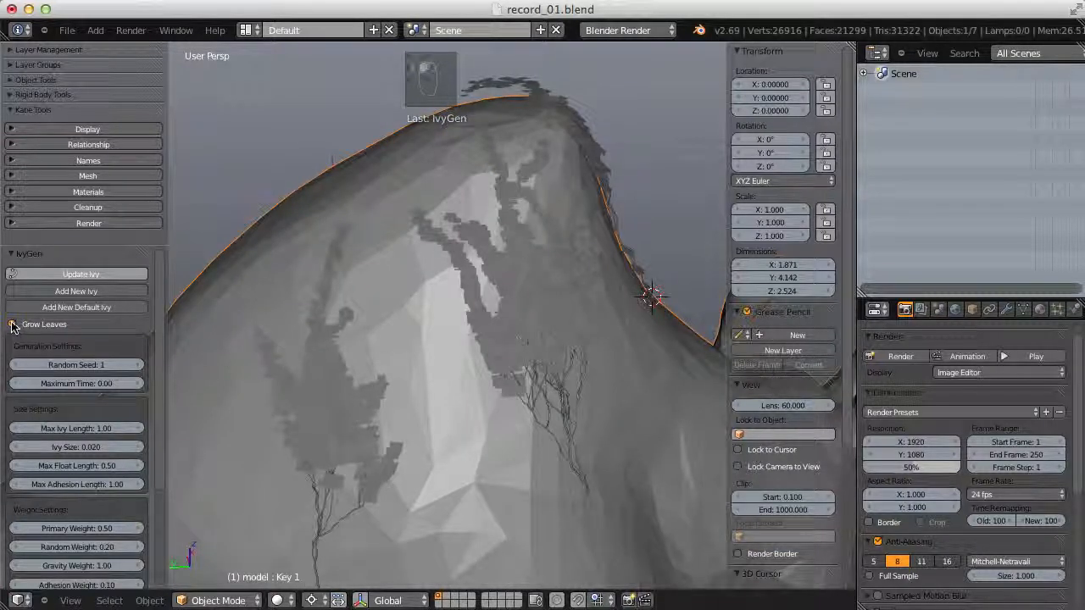
middle_drag(557, 236, 421, 231)
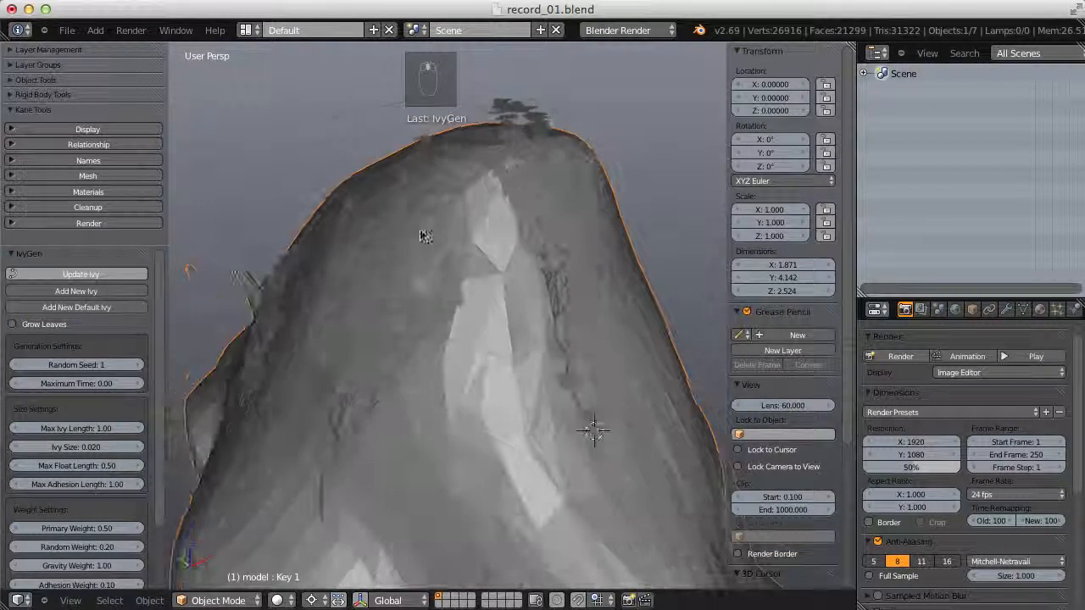
click(85, 274)
- Set the leafless ivy's random seed to 2 and then to 3, updating its branches after each change
middle_drag(557, 239, 535, 241)
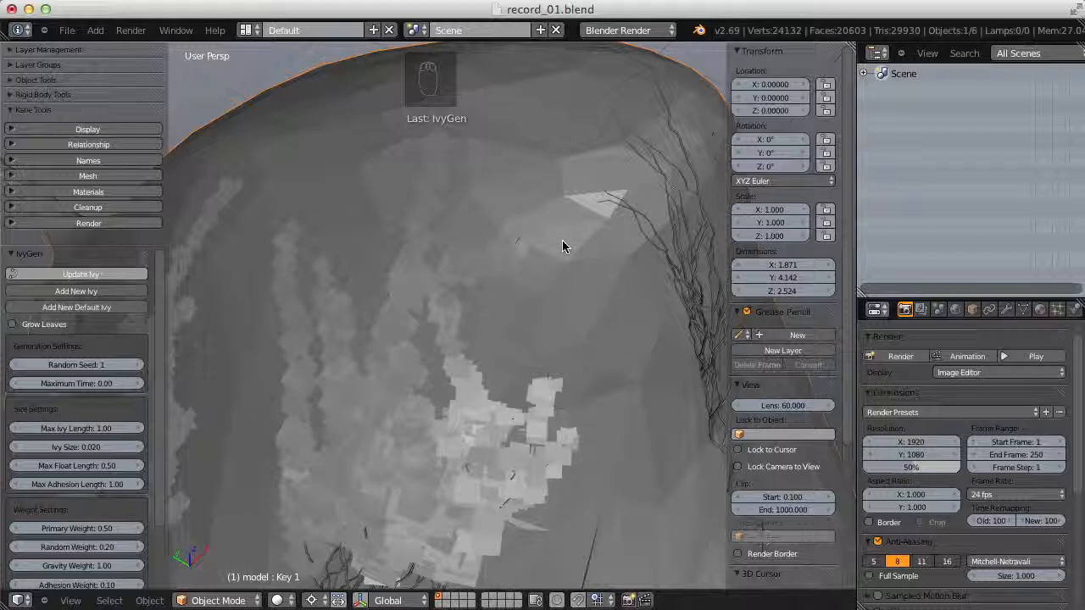
middle_drag(520, 354, 522, 304)
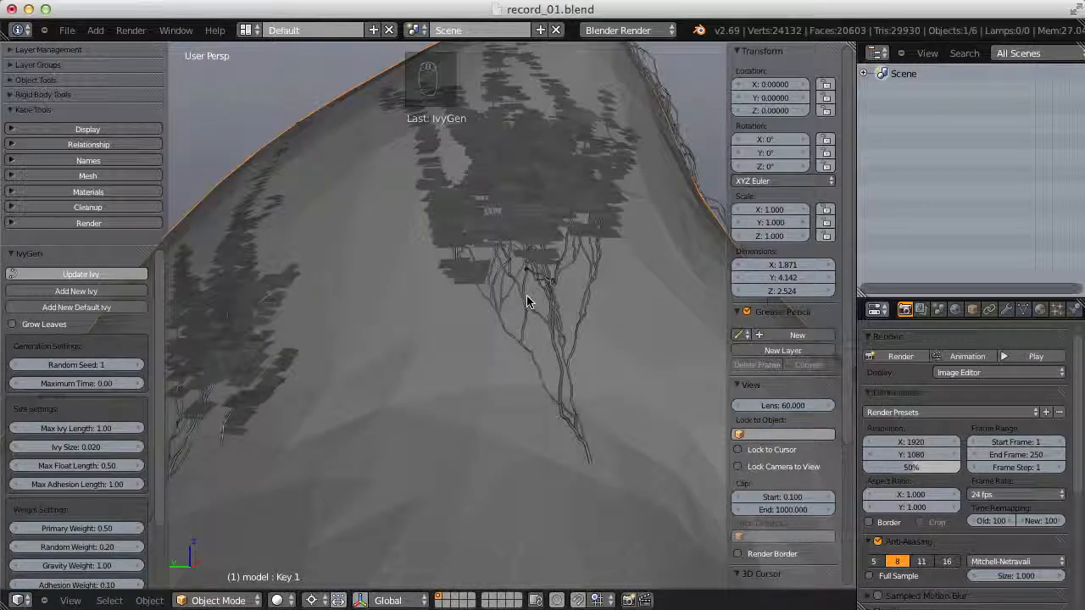
middle_drag(526, 301, 438, 271)
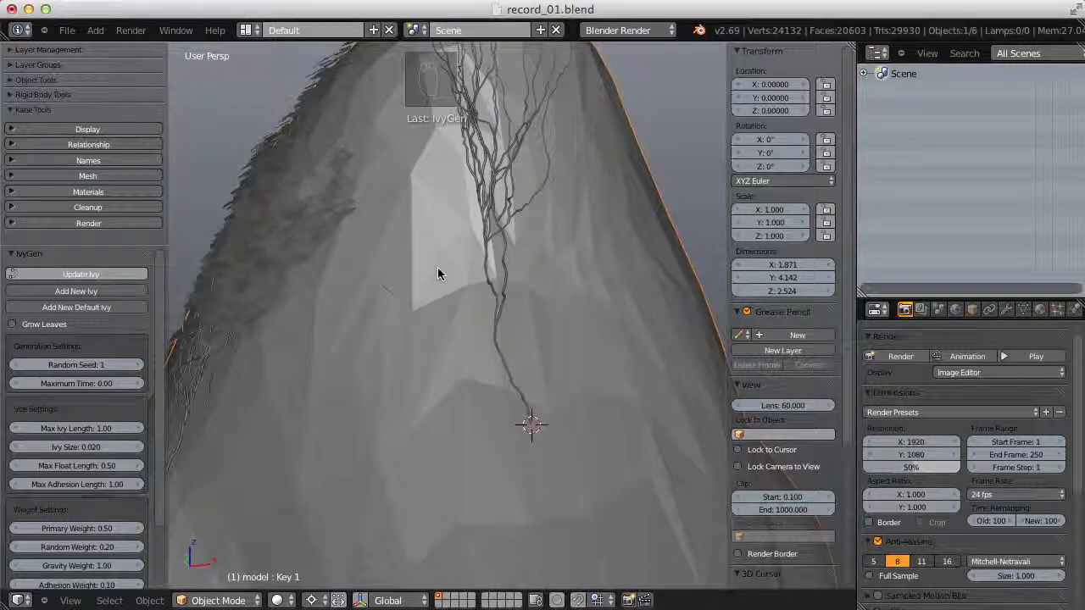
middle_drag(436, 268, 495, 256)
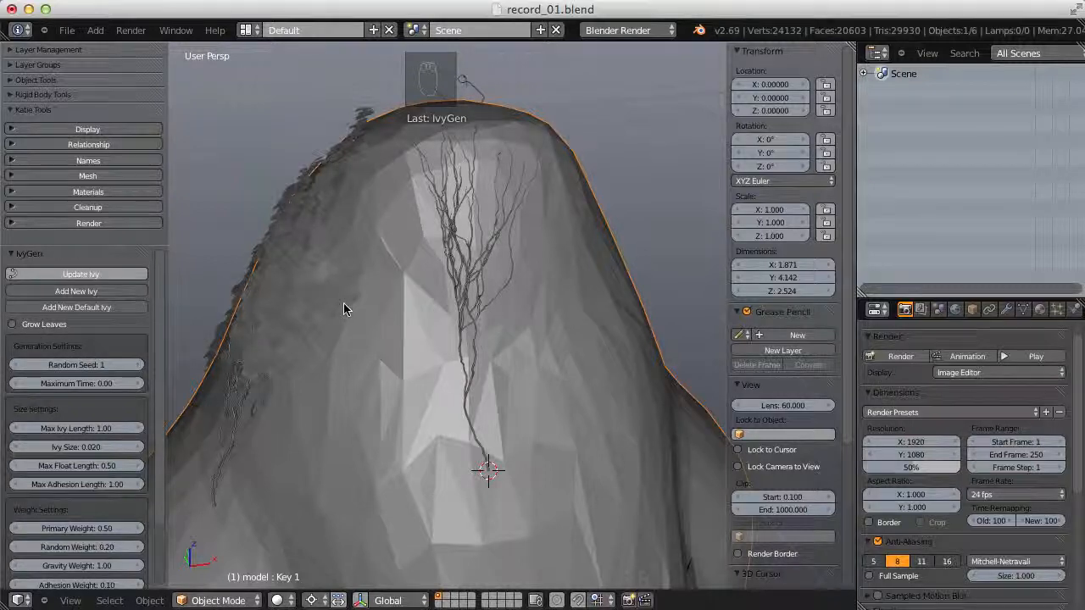
middle_drag(344, 303, 230, 328)
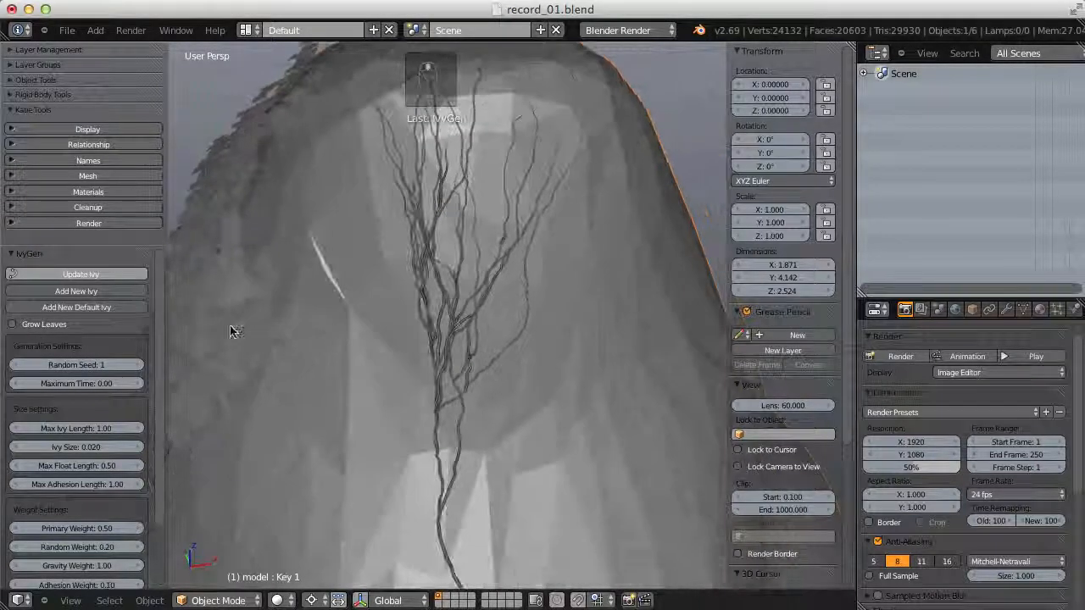
click(129, 368)
scroll(497, 339, down, 2)
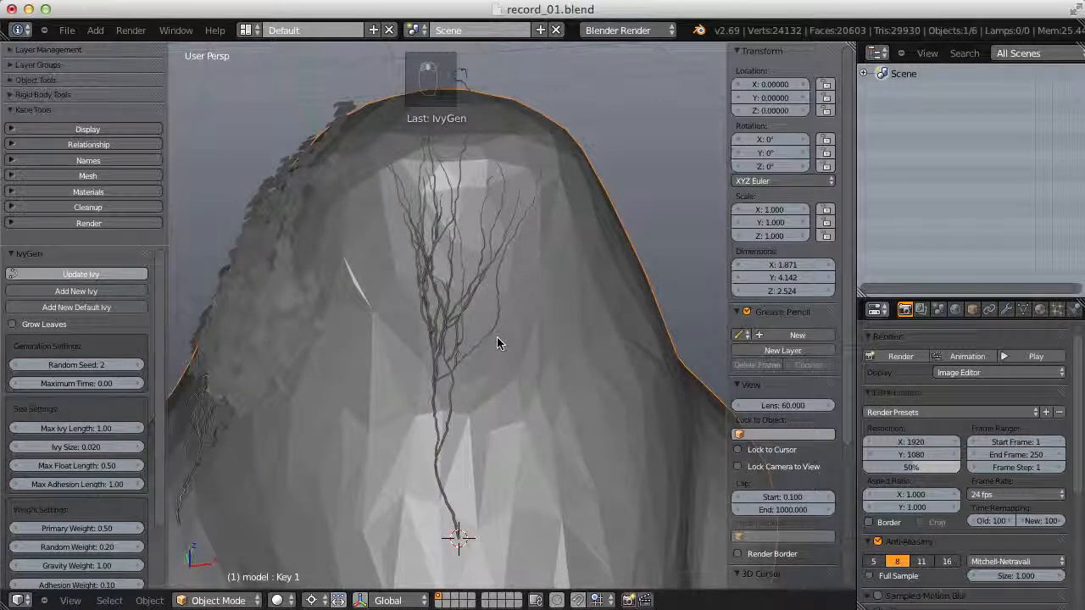
click(83, 274)
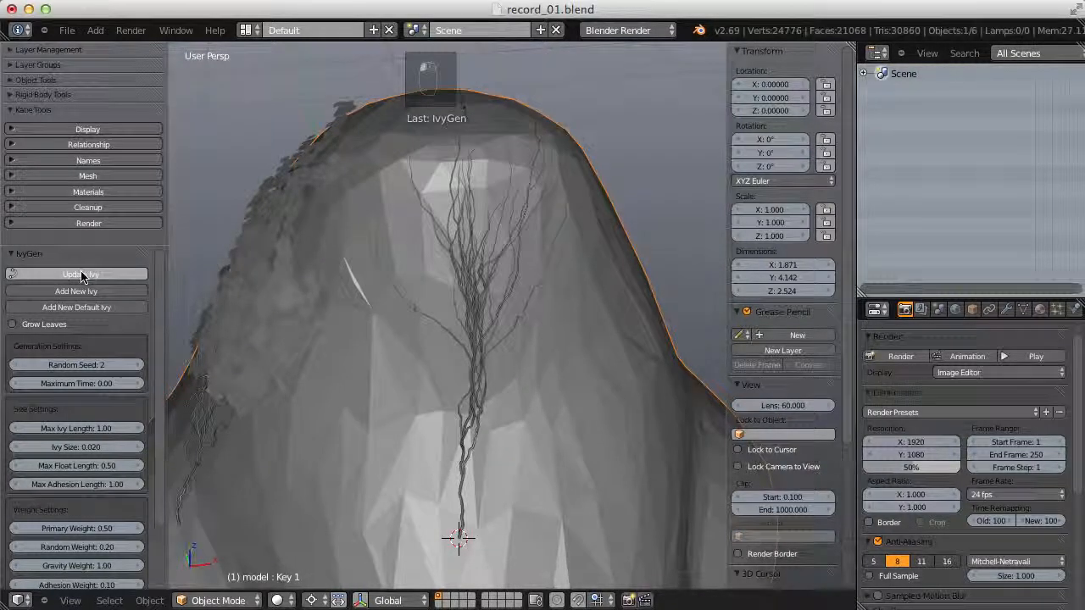
click(134, 366)
click(85, 274)
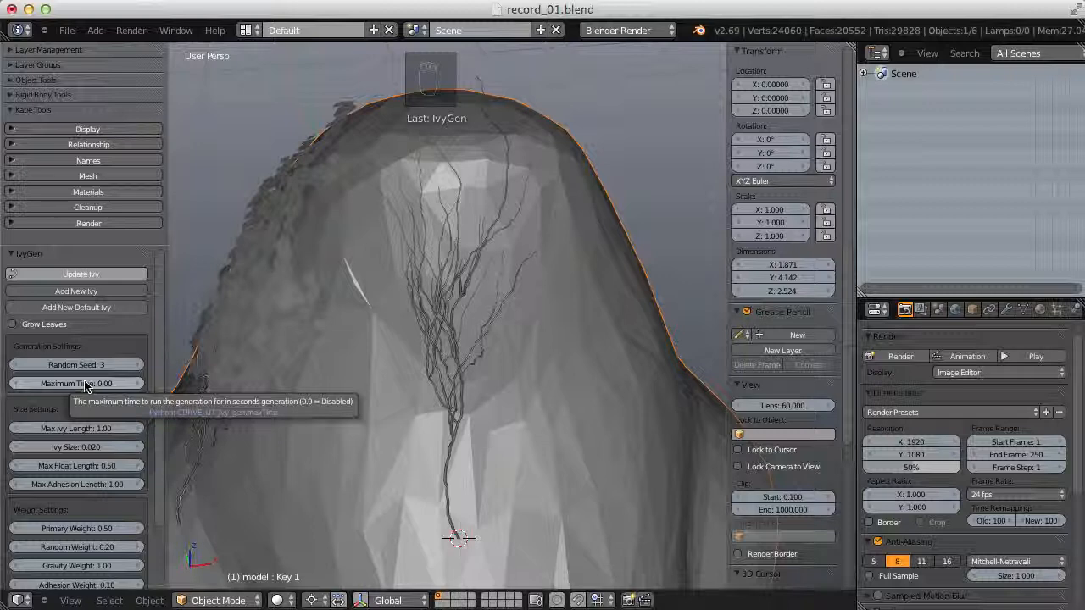
- Look through the IvyGen generation, size, weight and branch settings
scroll(157, 424, down, 2)
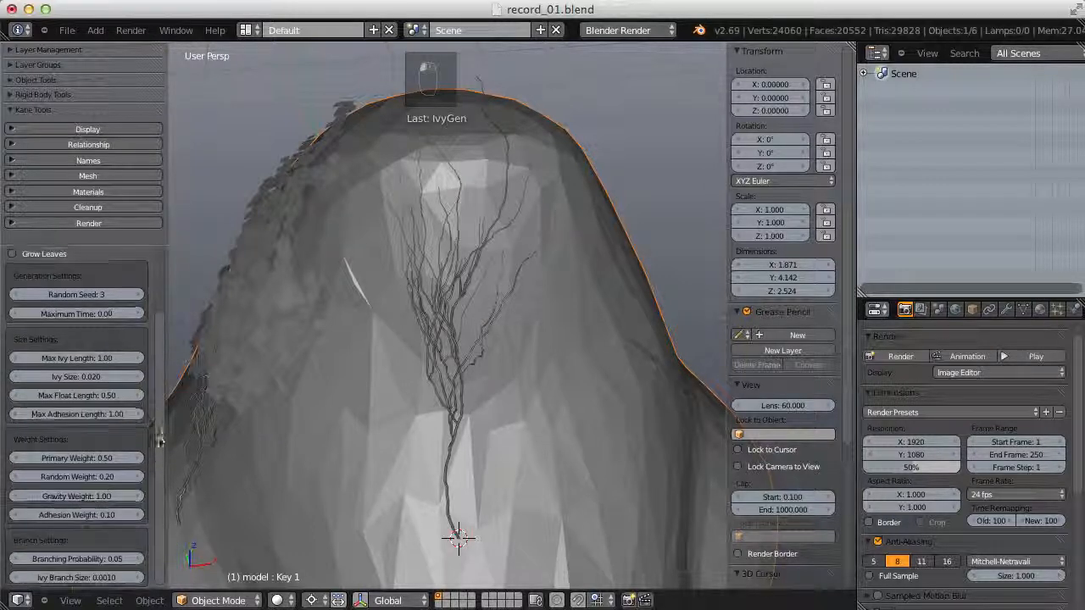
scroll(162, 430, down, 1)
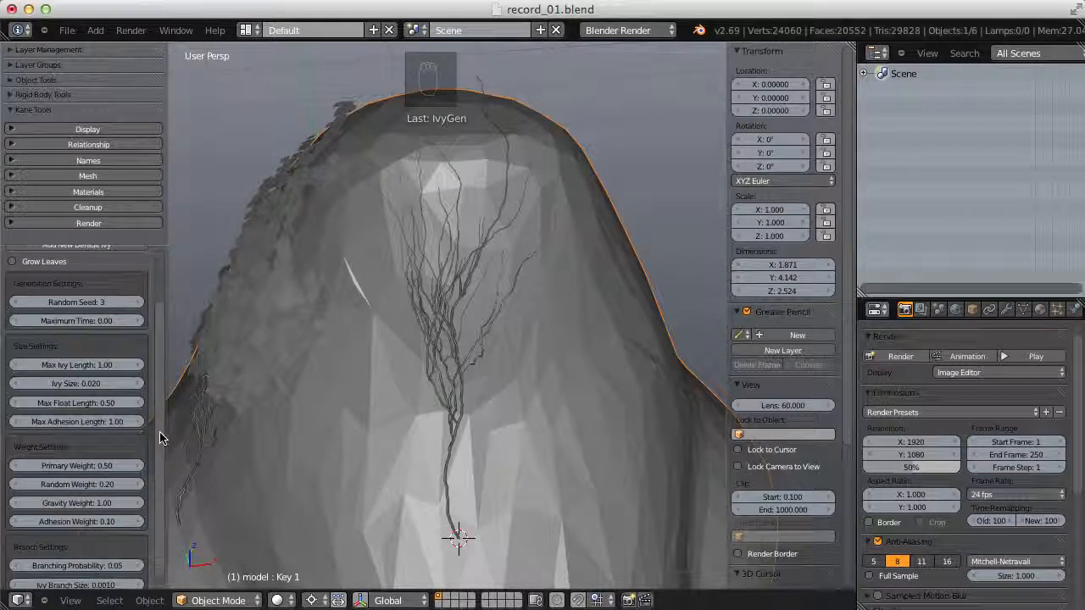
scroll(158, 428, up, 3)
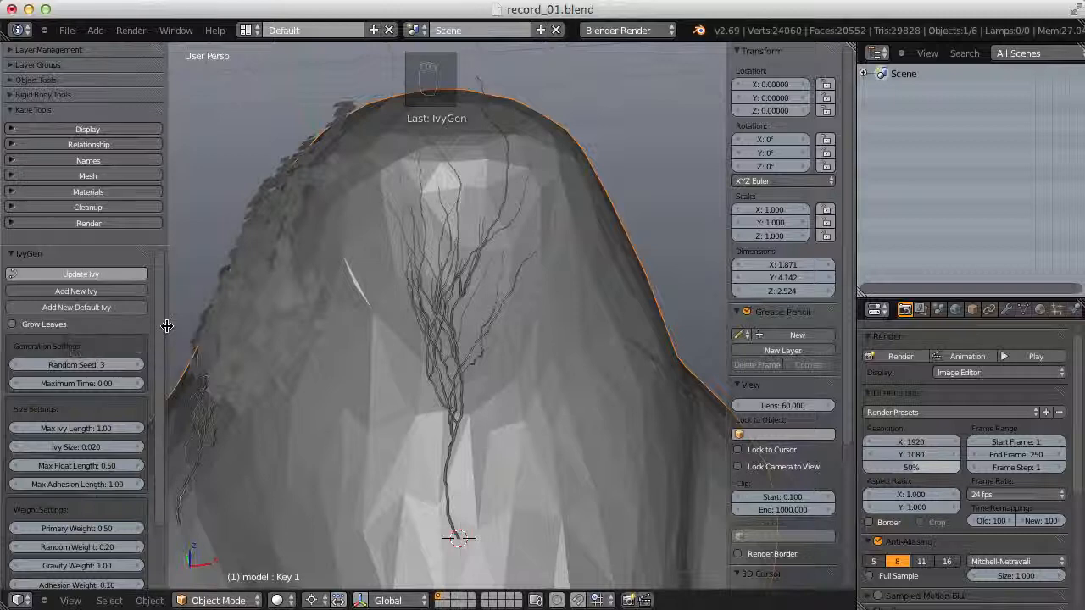
scroll(163, 330, down, 4)
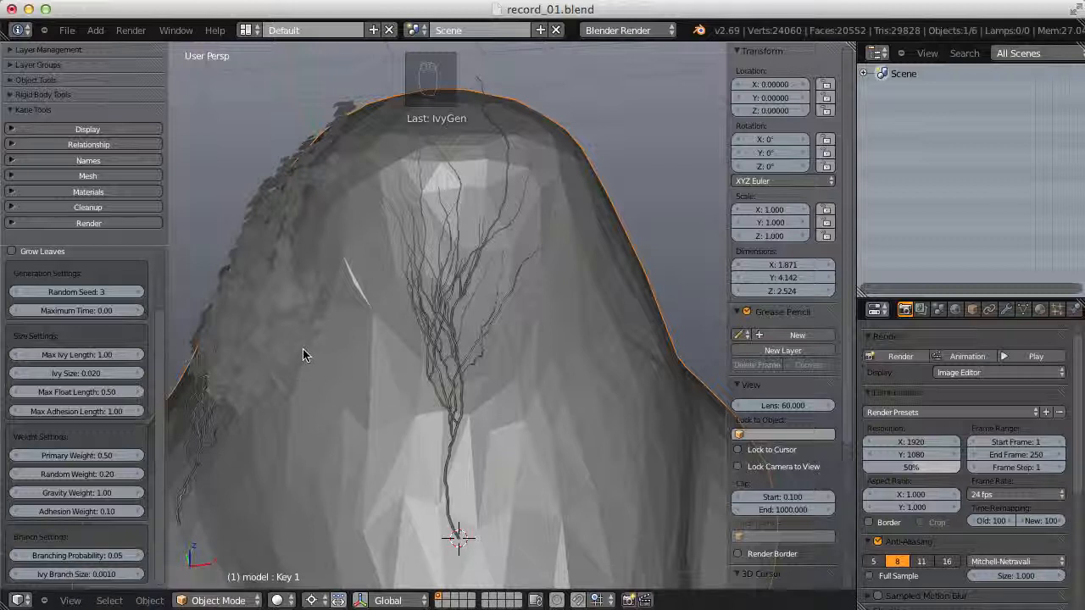
scroll(161, 412, up, 4)
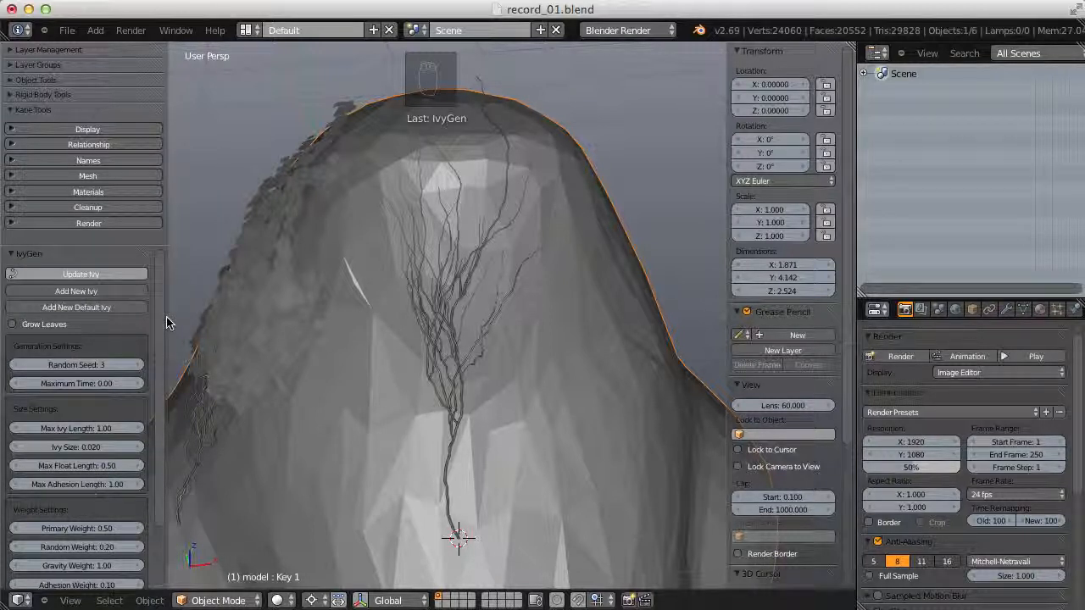
drag(161, 316, 159, 374)
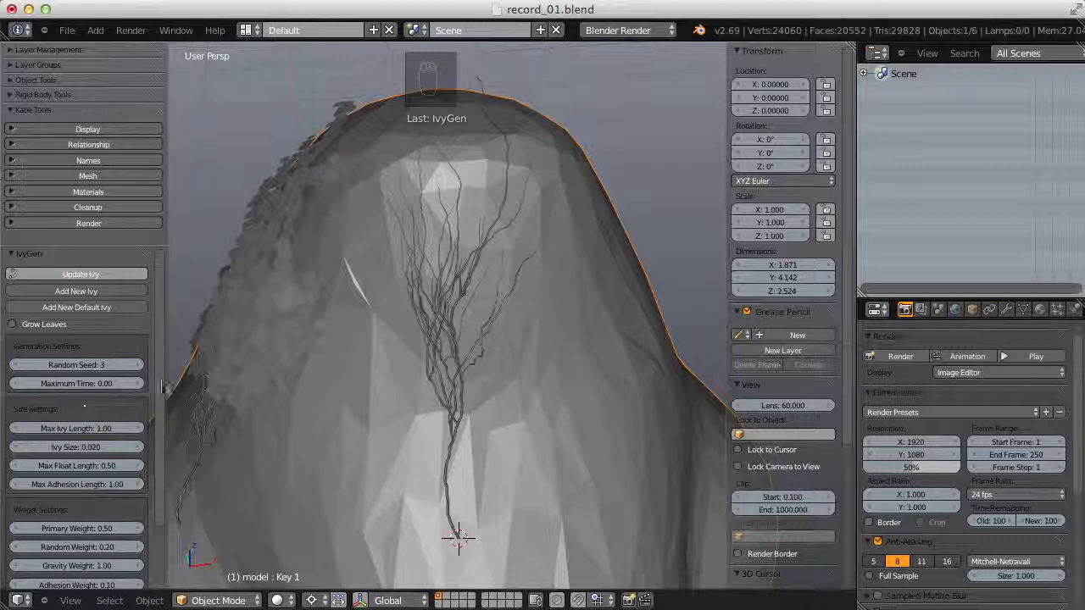
- Set the Max Ivy Length to 2 and update the leafless ivy
scroll(164, 387, down, 1)
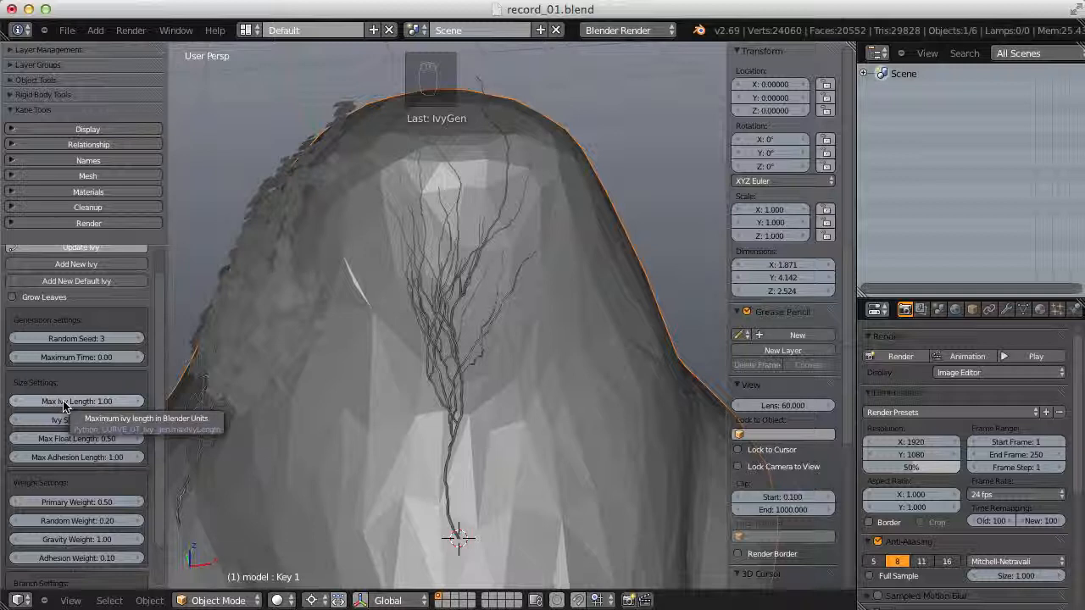
click(64, 402)
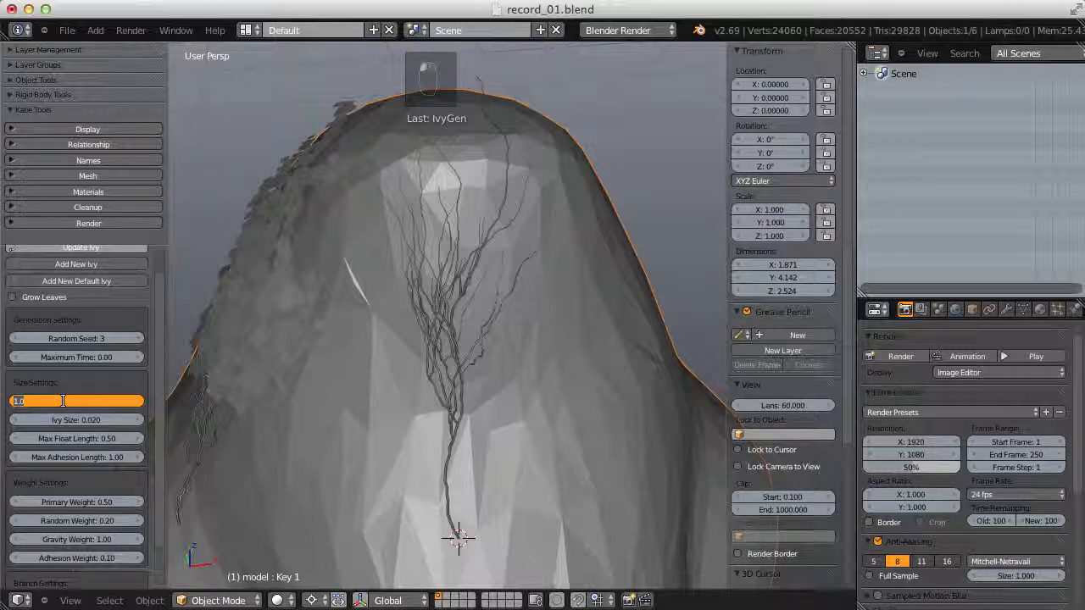
text(2)
key(Return)
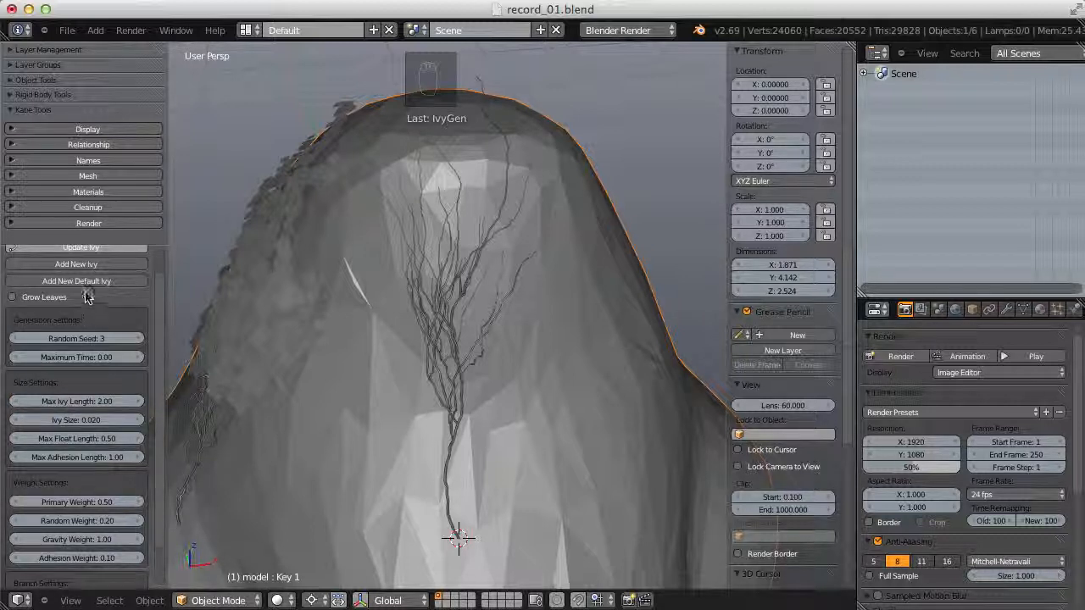
click(81, 248)
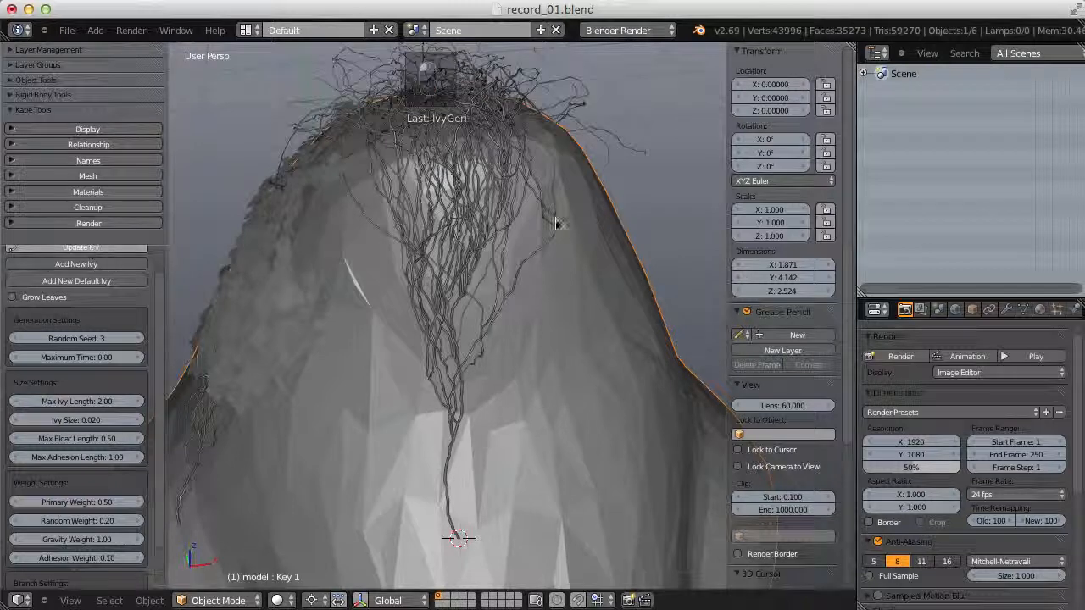
- Examine from several sides how the longer ivy branches spread over the top of the rhino's hump
scroll(428, 226, up, 5)
middle_drag(428, 226, 522, 351)
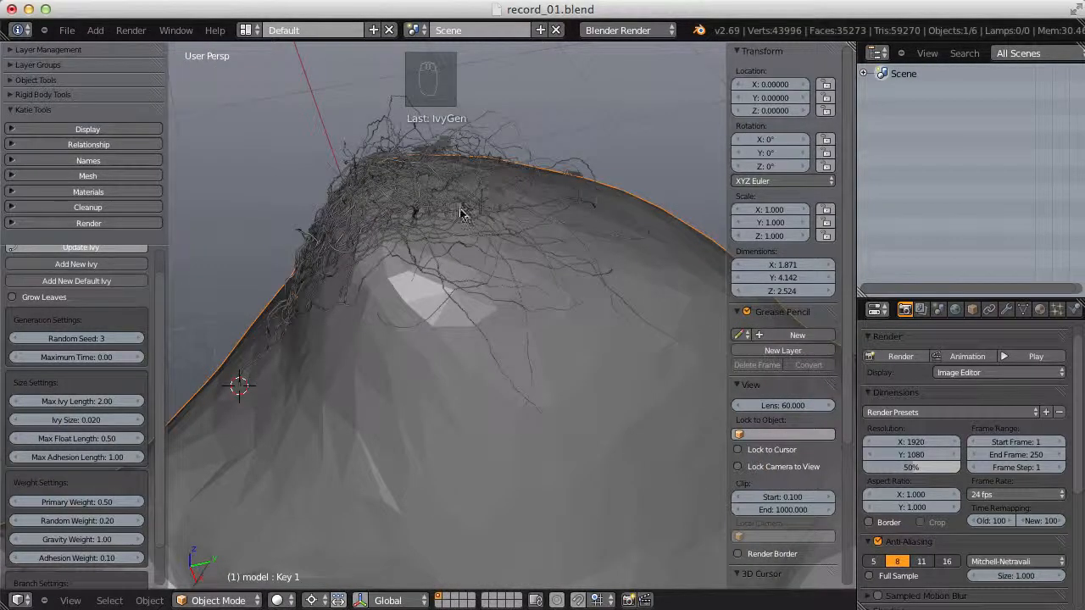
middle_drag(461, 211, 612, 297)
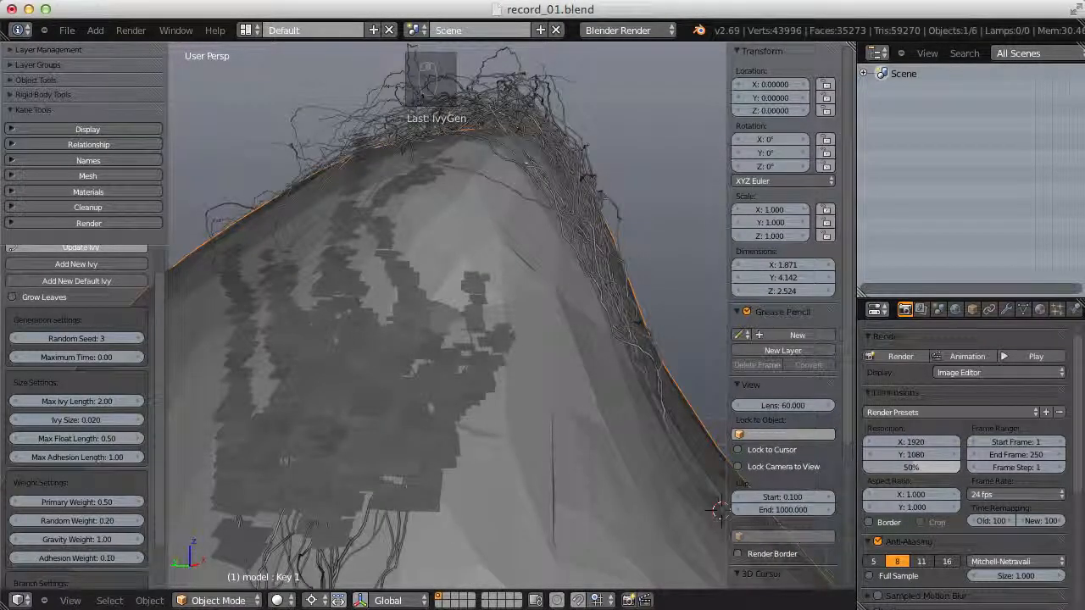
scroll(566, 173, down, 6)
scroll(522, 214, up, 8)
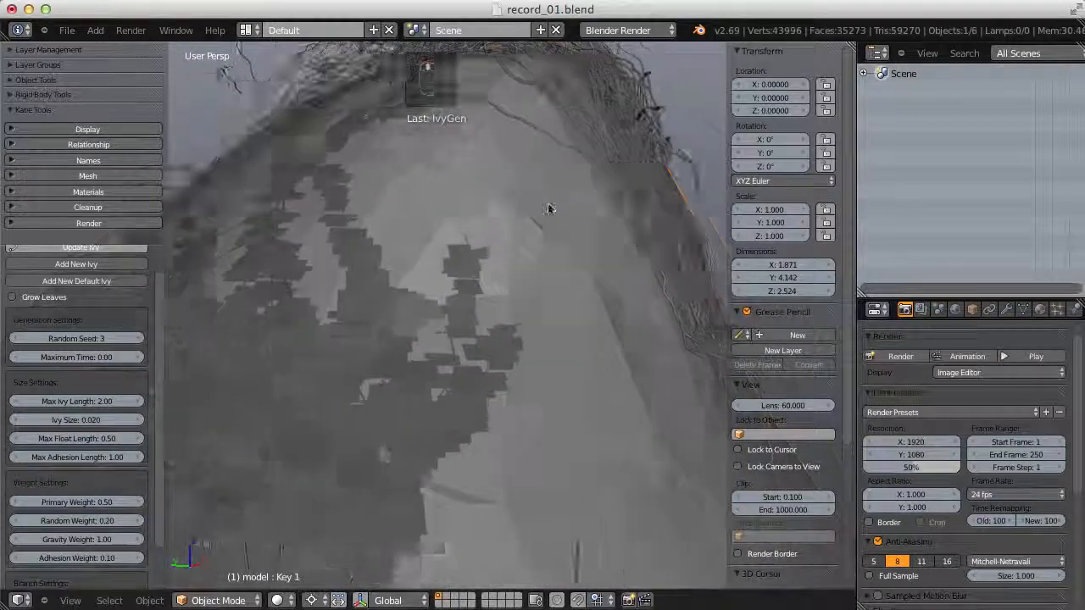
- Inspect the side profile of the ivy from its root up to the crown of the hump
middle_drag(548, 209, 475, 177)
scroll(449, 223, down, 4)
scroll(475, 176, up, 4)
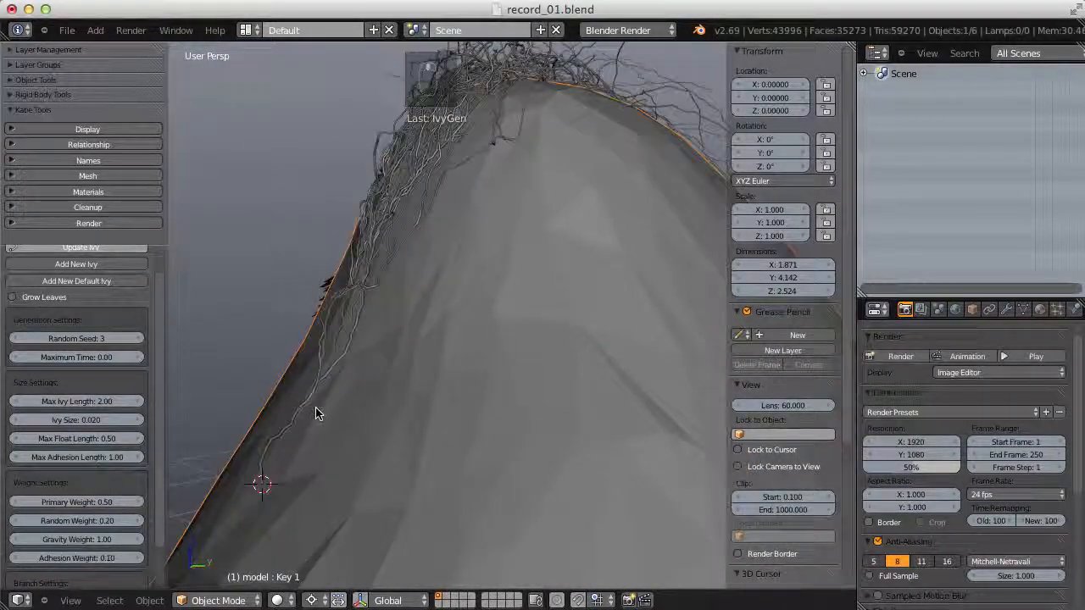
middle_drag(315, 414, 237, 448)
middle_drag(509, 88, 522, 109)
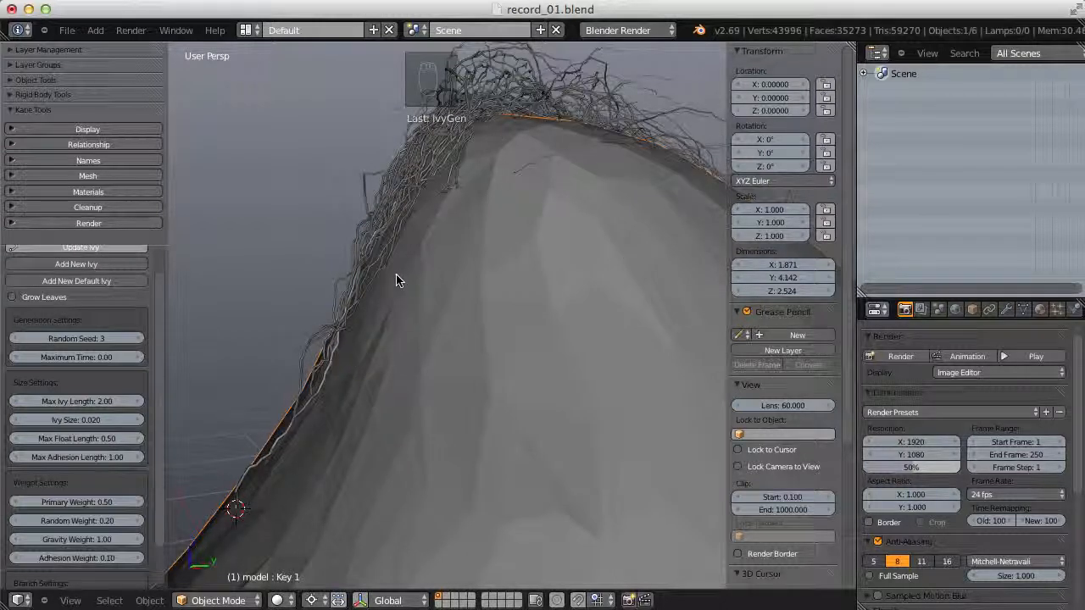
middle_drag(396, 272, 437, 208)
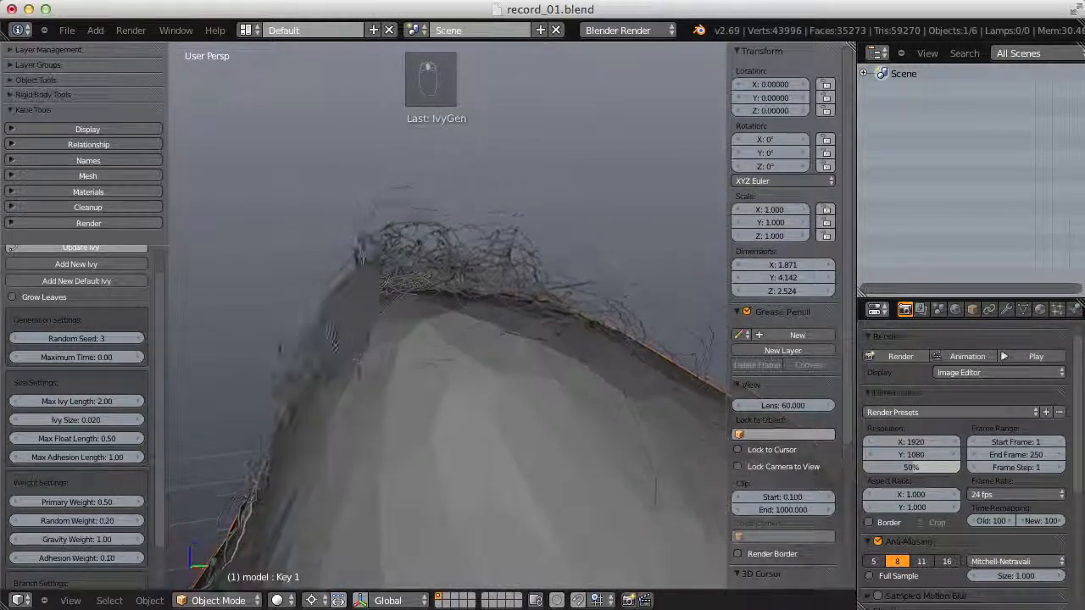
middle_drag(414, 300, 443, 296)
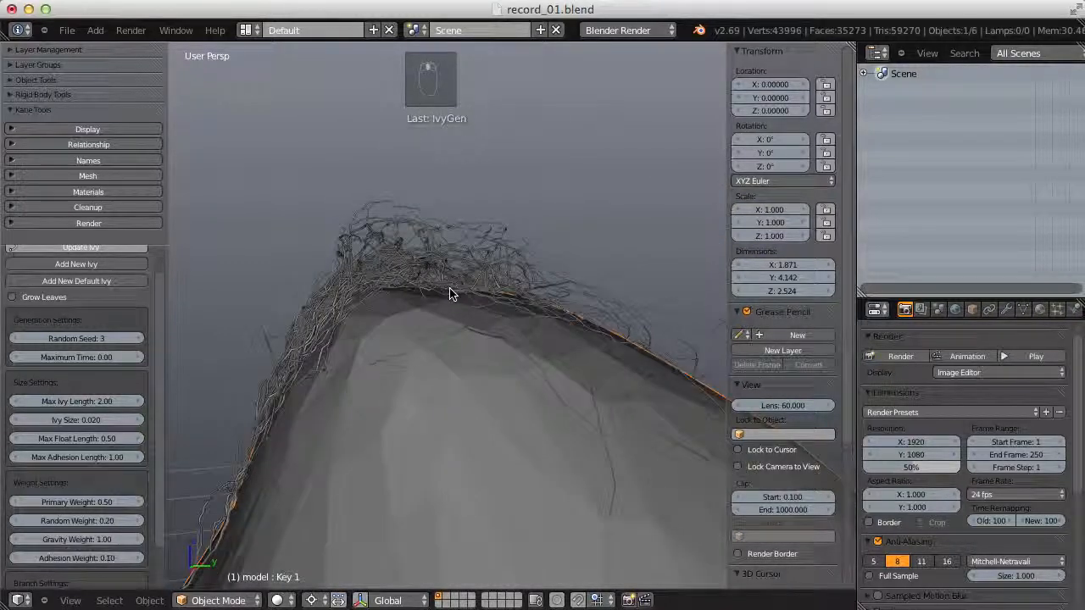
middle_drag(443, 244, 471, 323)
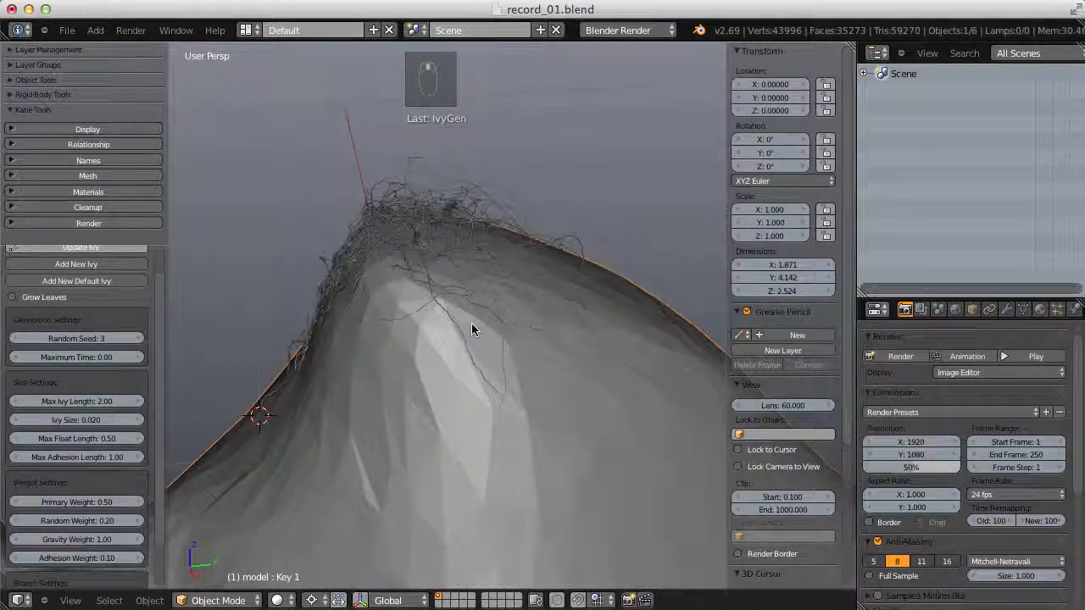
- Set the Max Ivy Length to 4 and update the leafless ivy
click(66, 402)
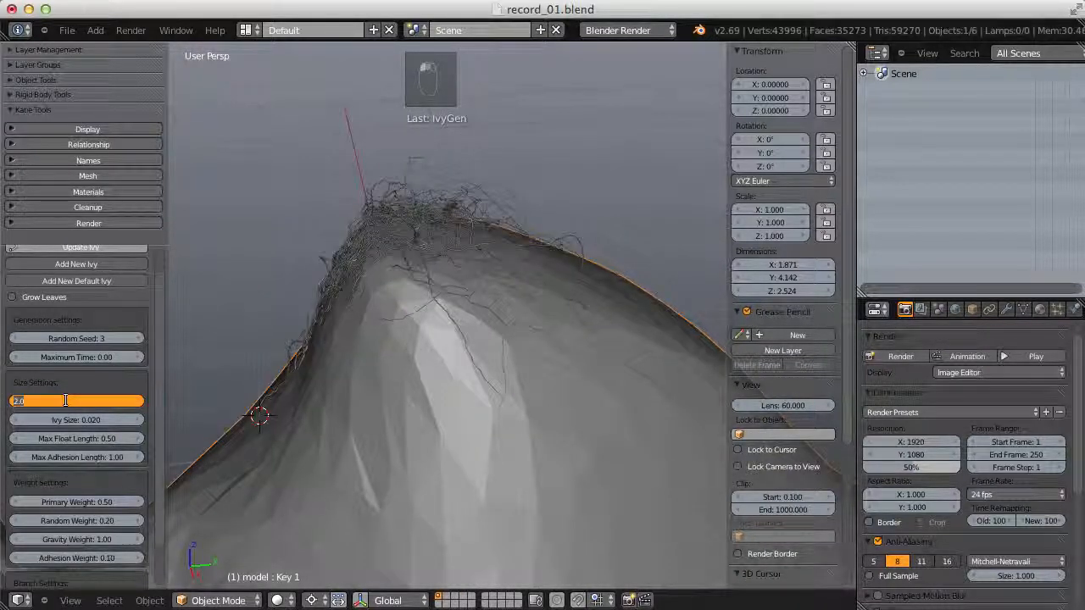
text(4)
key(Return)
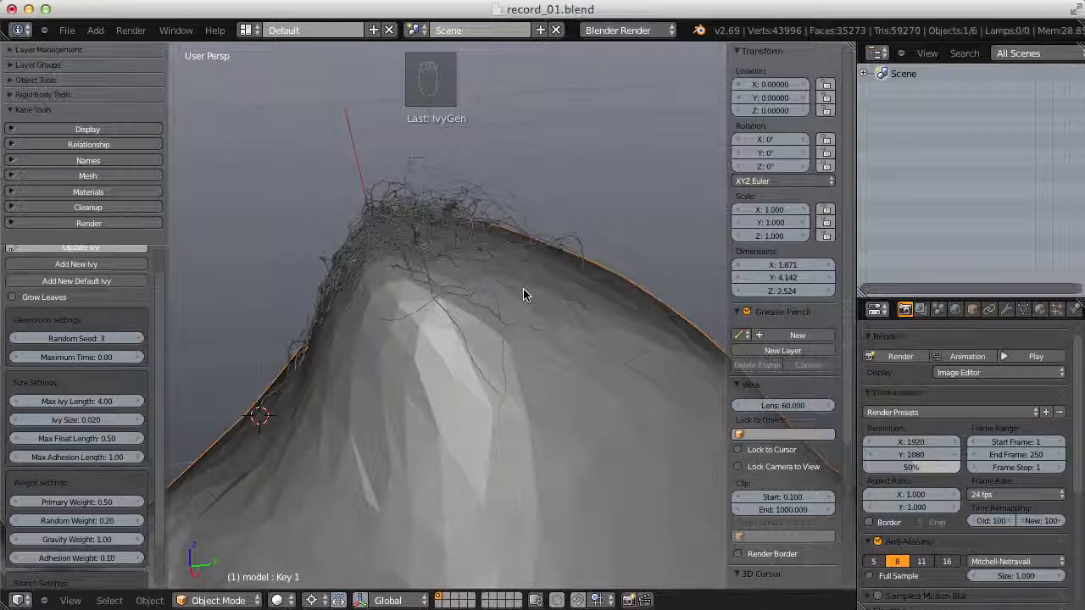
middle_drag(524, 290, 416, 255)
- Set the Max Ivy Length back to 1
click(88, 401)
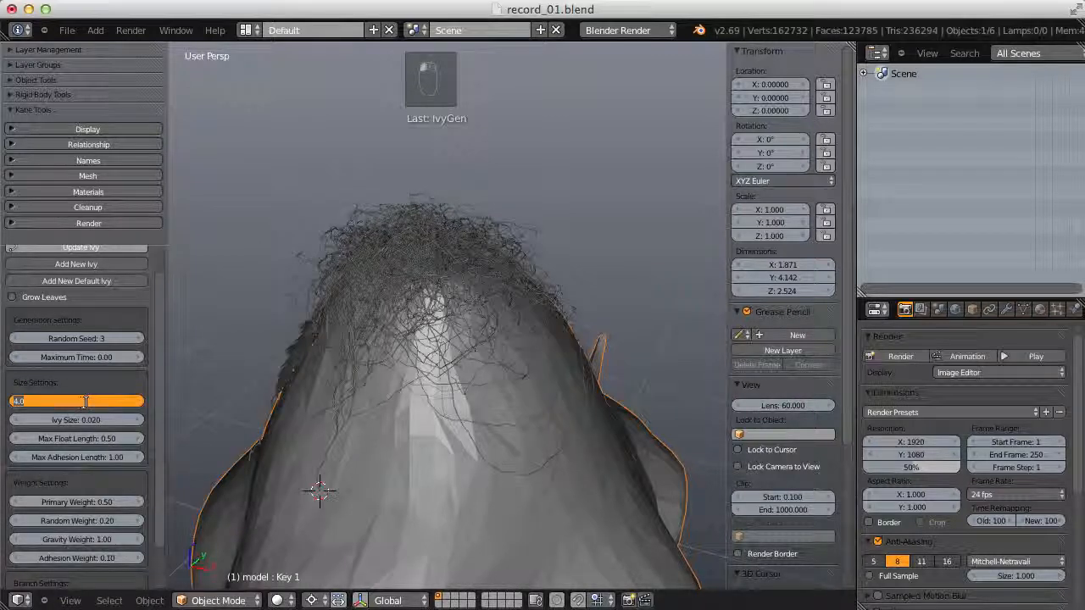
text(1)
key(Return)
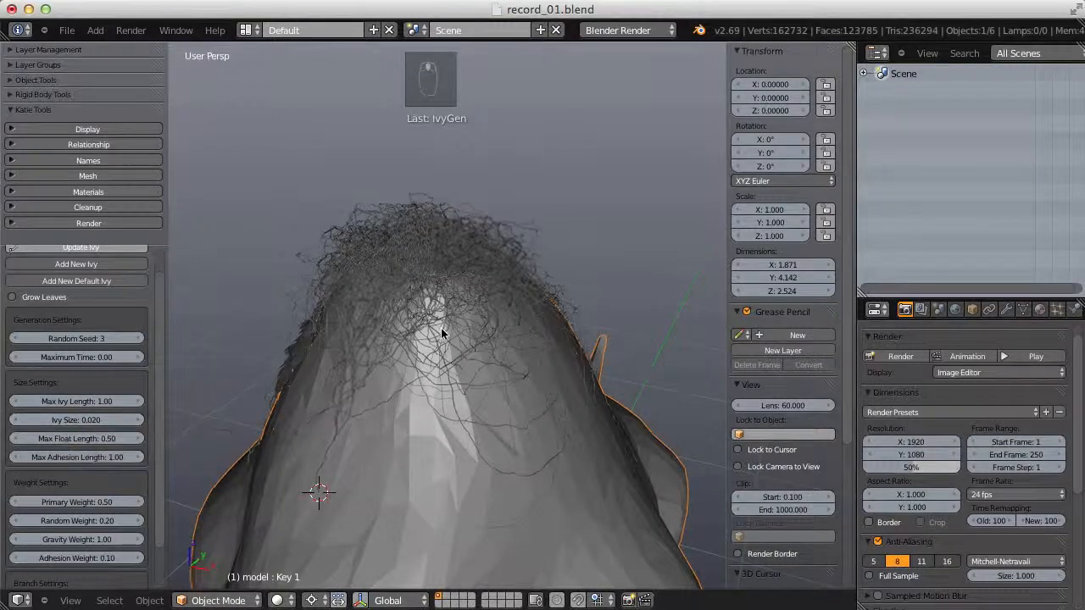
- Examine the overgrown ivy up close, from the tangle on the hump down to the forking stem near its root
scroll(441, 328, up, 8)
middle_drag(458, 343, 269, 322)
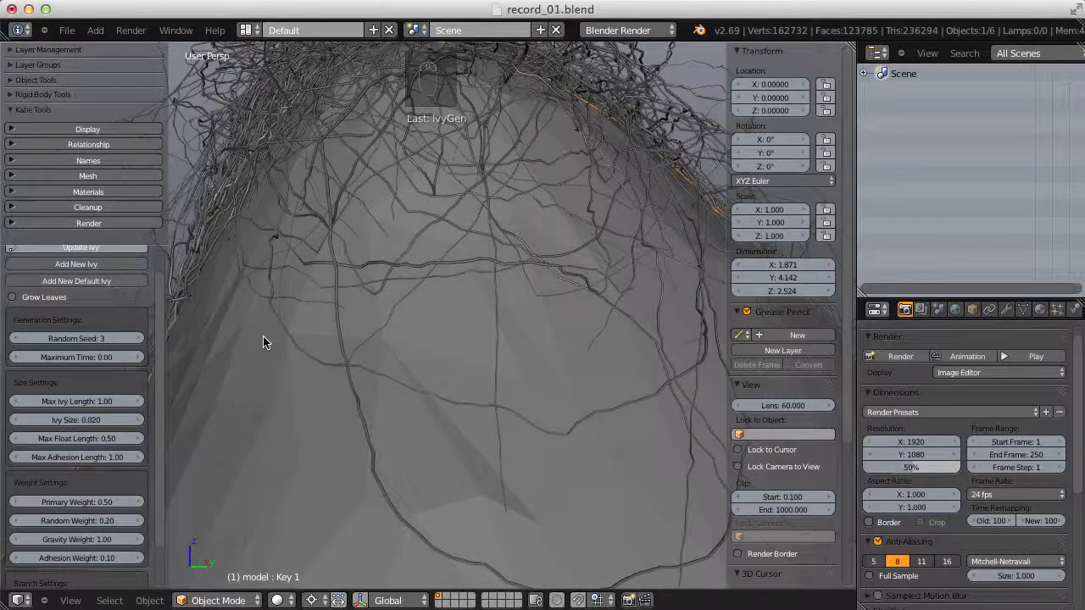
scroll(254, 326, down, 6)
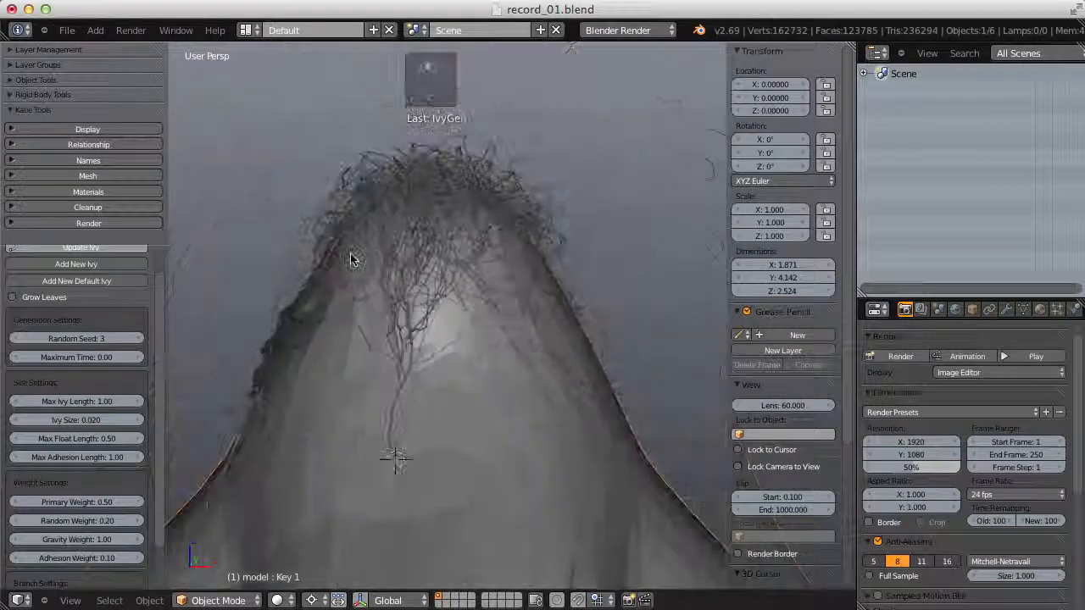
middle_drag(350, 258, 343, 300)
scroll(343, 307, up, 2)
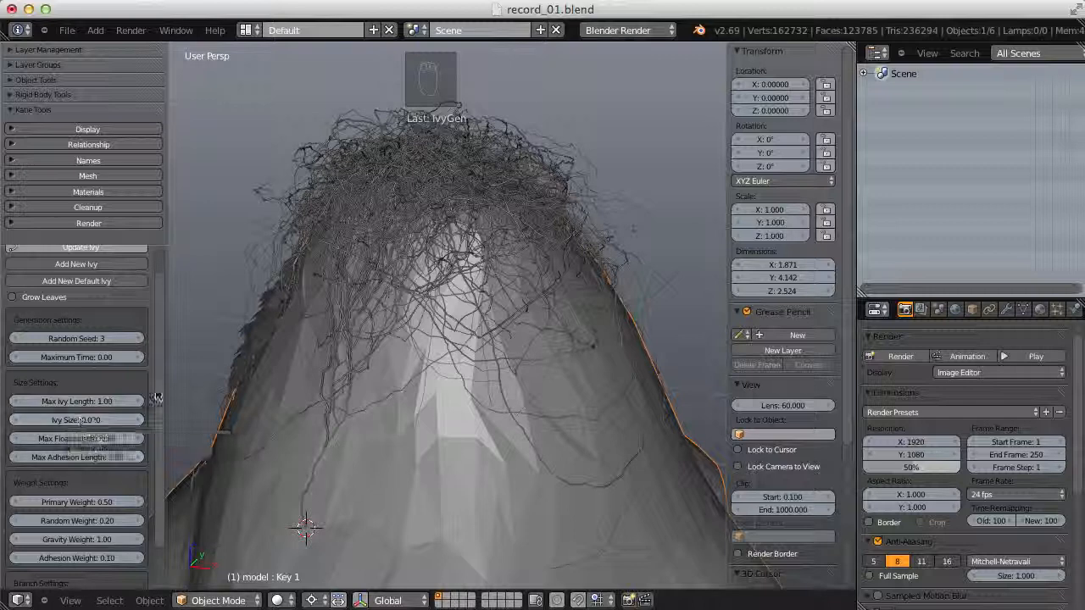
scroll(404, 421, up, 3)
shift+middle_drag(405, 421, 497, 245)
scroll(428, 303, up, 3)
middle_drag(428, 303, 438, 333)
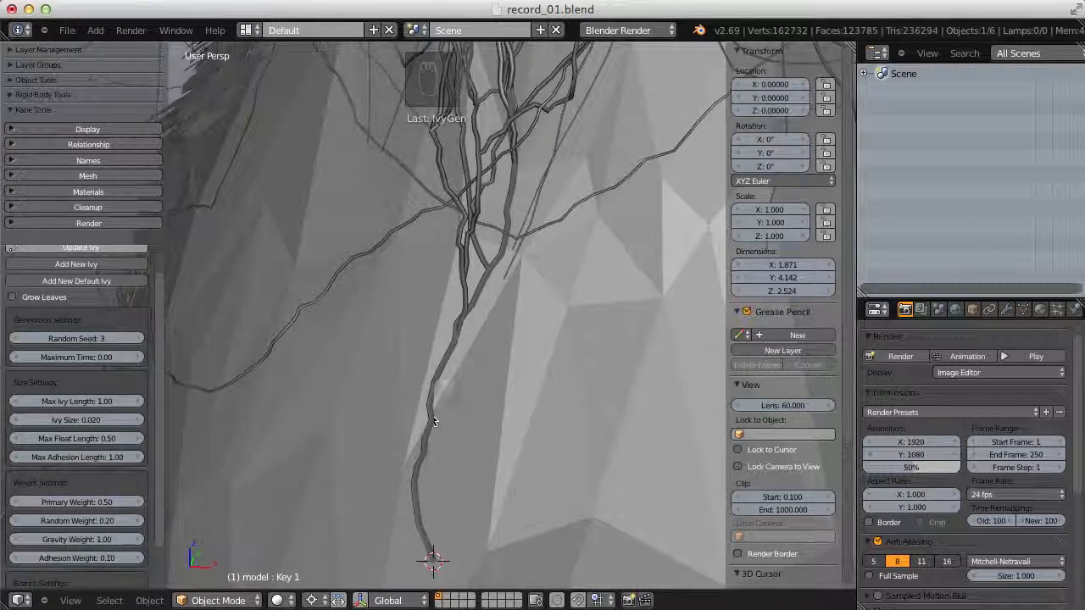
middle_drag(519, 146, 462, 367)
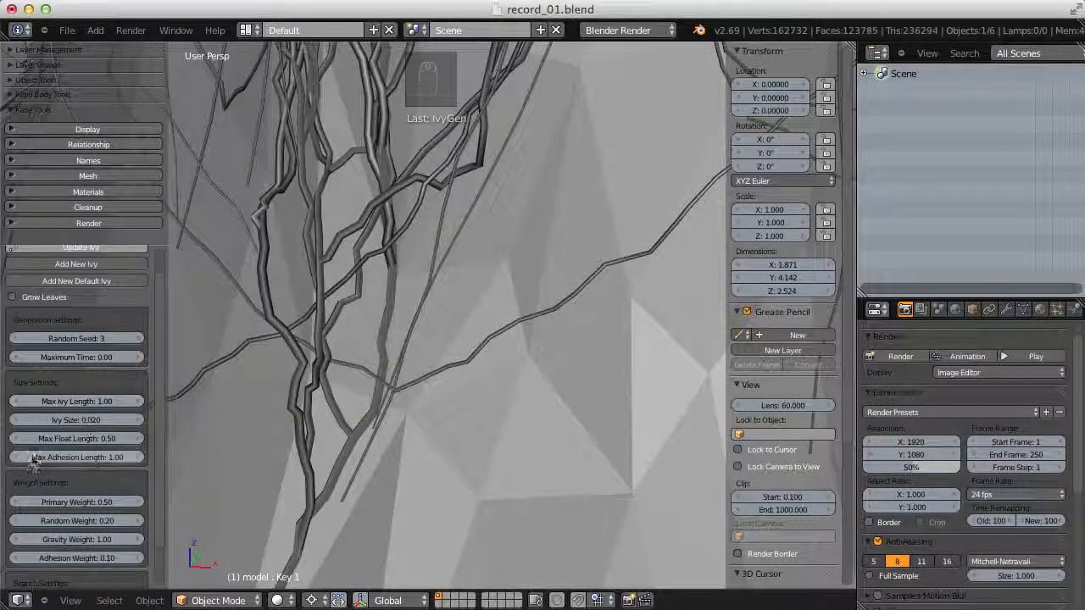
- Set the Ivy Size to 0.04, update the ivy and check the coarser branches on the hump
click(98, 415)
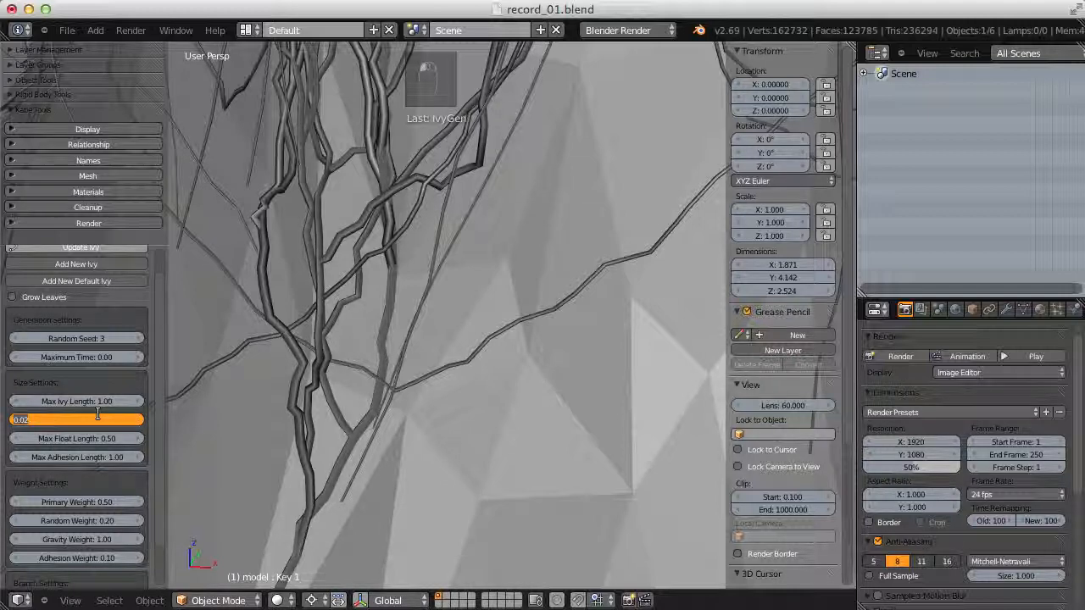
text(0.04)
key(Return)
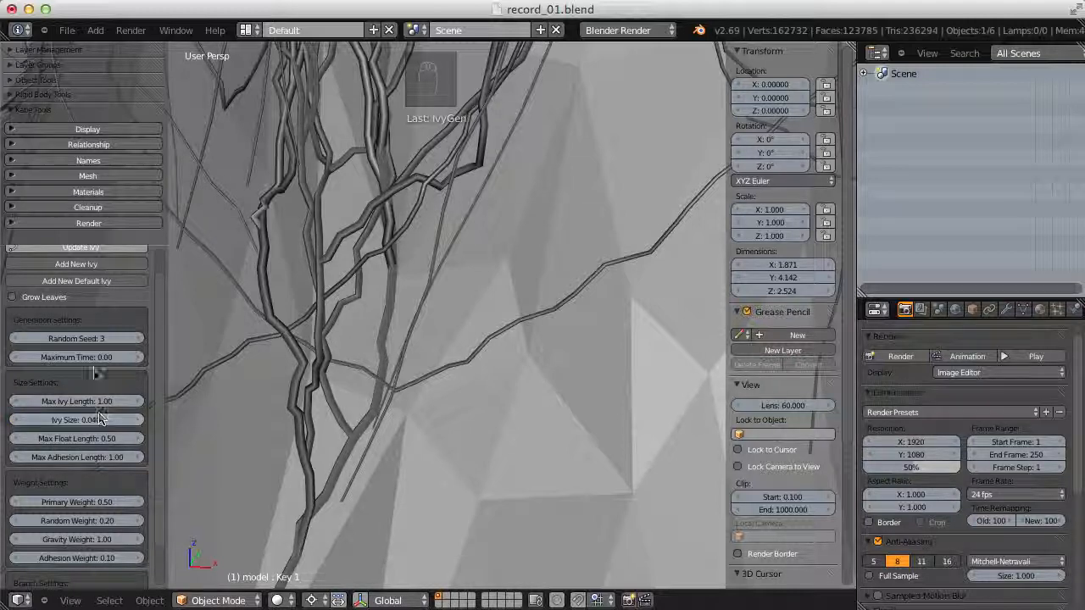
click(95, 255)
scroll(526, 276, down, 5)
middle_drag(545, 155, 484, 307)
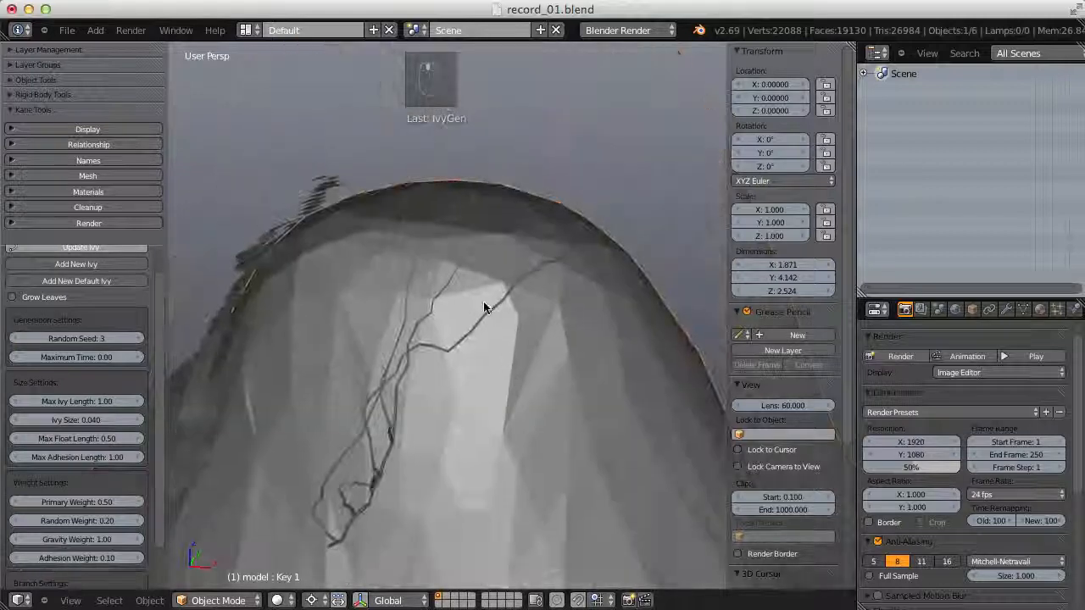
scroll(455, 382, up, 4)
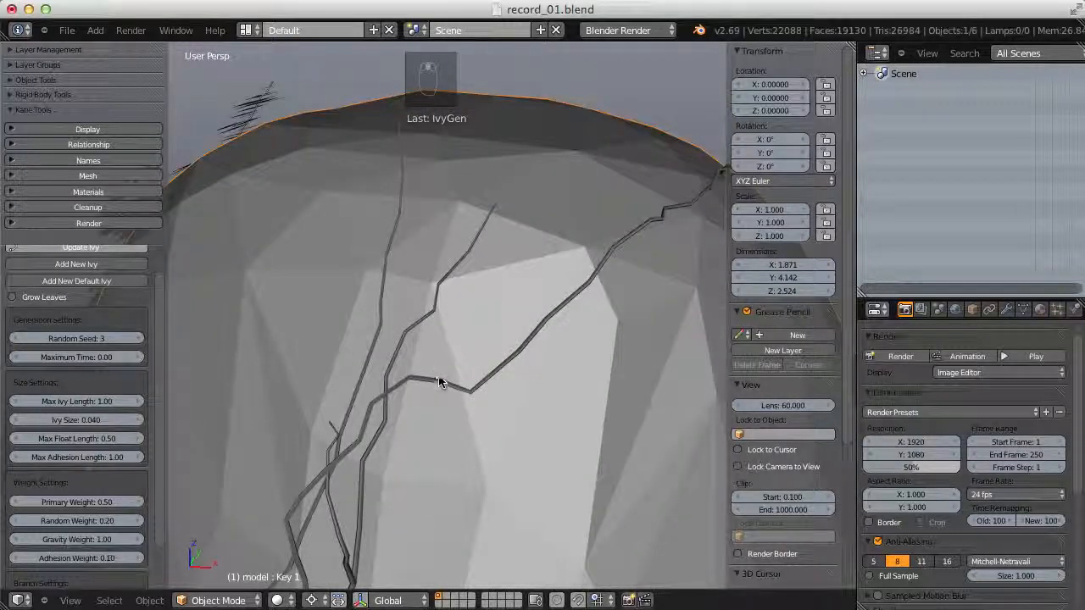
- Set the Ivy Size to 0.01, update the ivy and check the dense fine branches above the root
click(84, 419)
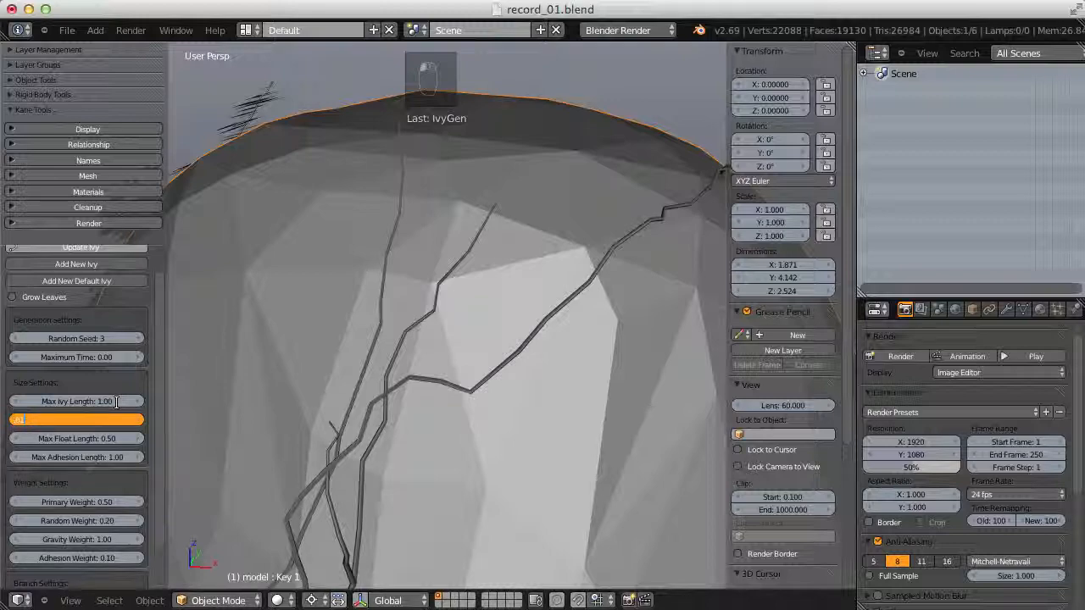
text(.01)
key(Return)
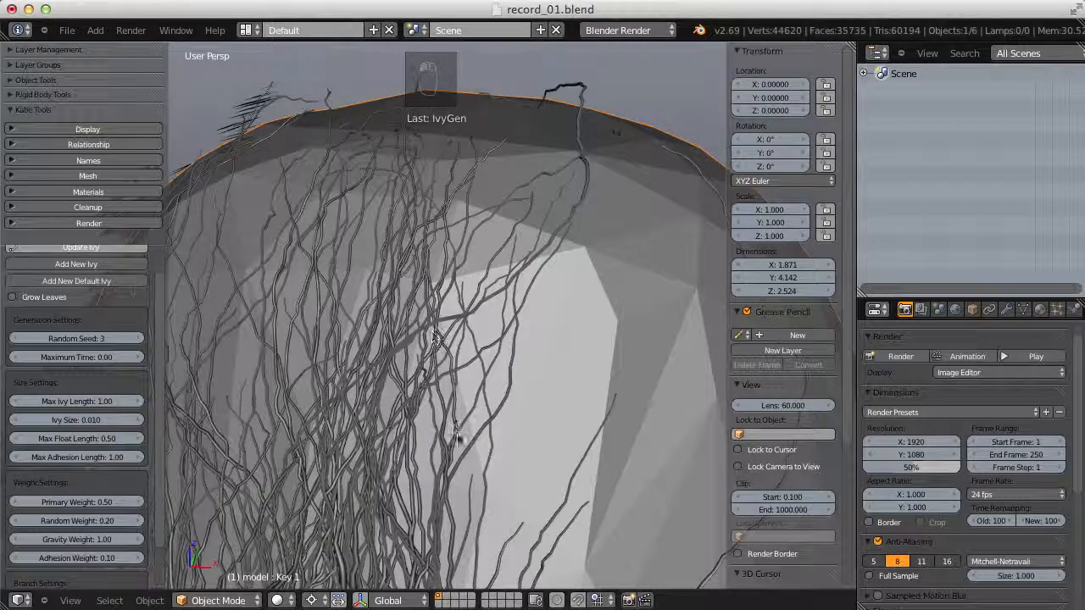
scroll(451, 427, down, 4)
shift+middle_drag(451, 427, 495, 227)
scroll(386, 354, up, 4)
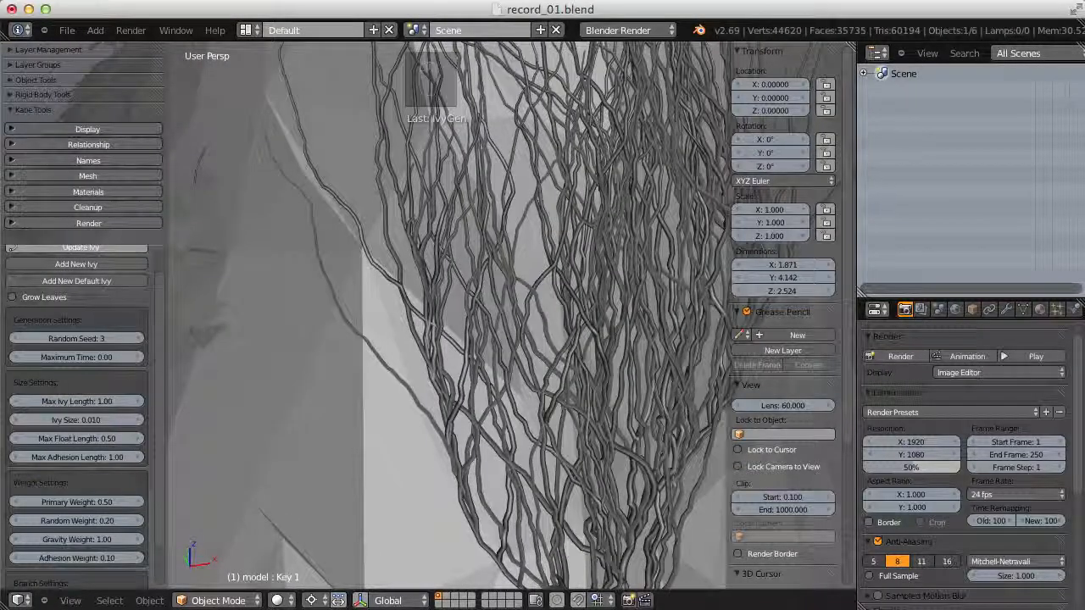
middle_drag(556, 291, 483, 257)
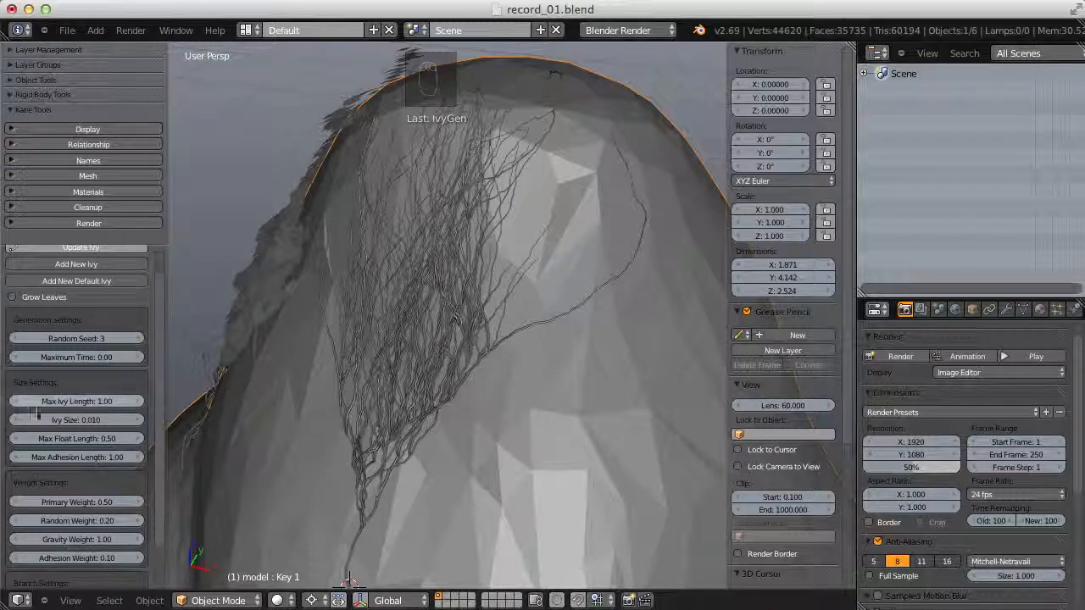
- Reset the Ivy Size to its default value and look up what the Max Float Length setting controls
right_click(50, 421)
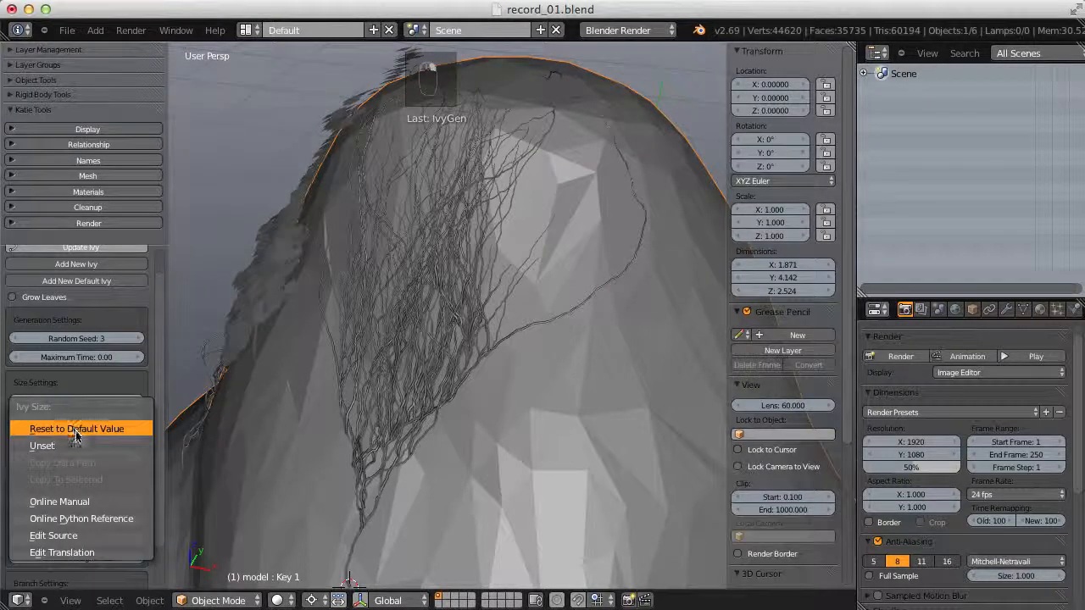
click(51, 429)
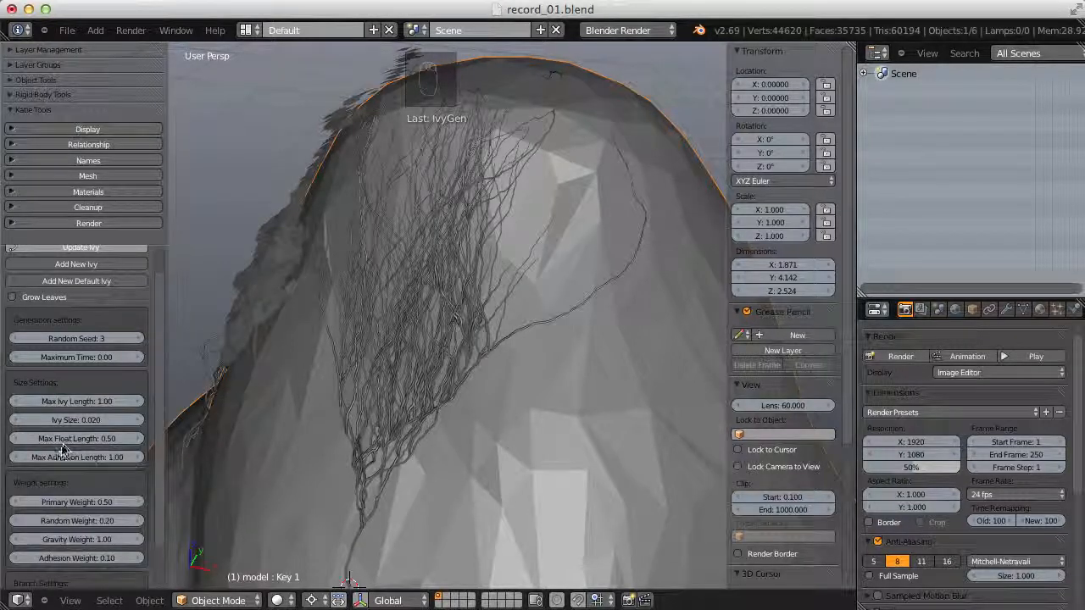
scroll(453, 255, up, 5)
middle_drag(453, 259, 410, 249)
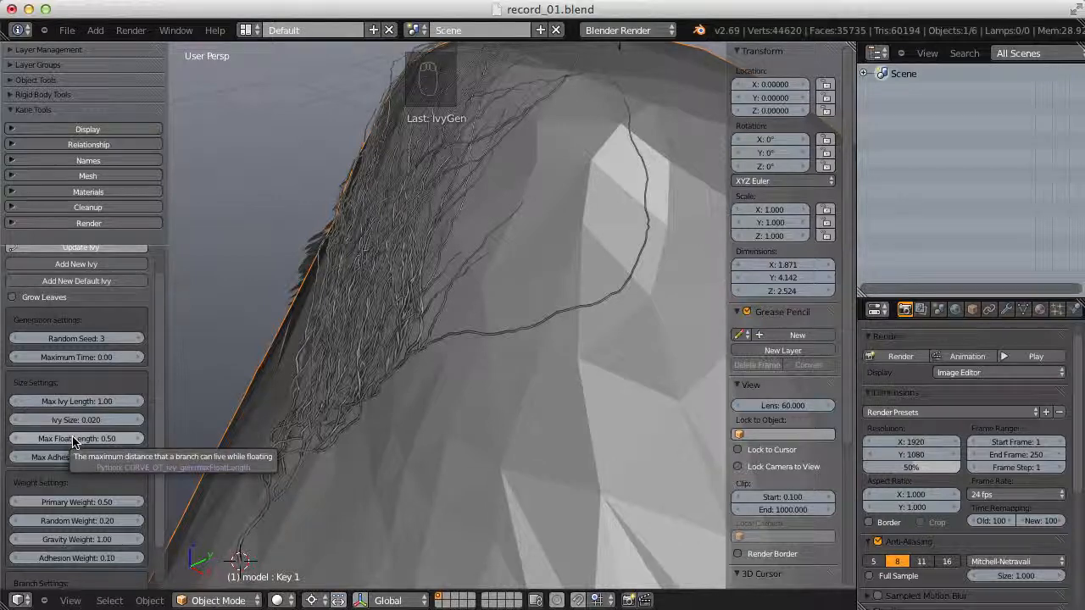
middle_drag(356, 308, 346, 283)
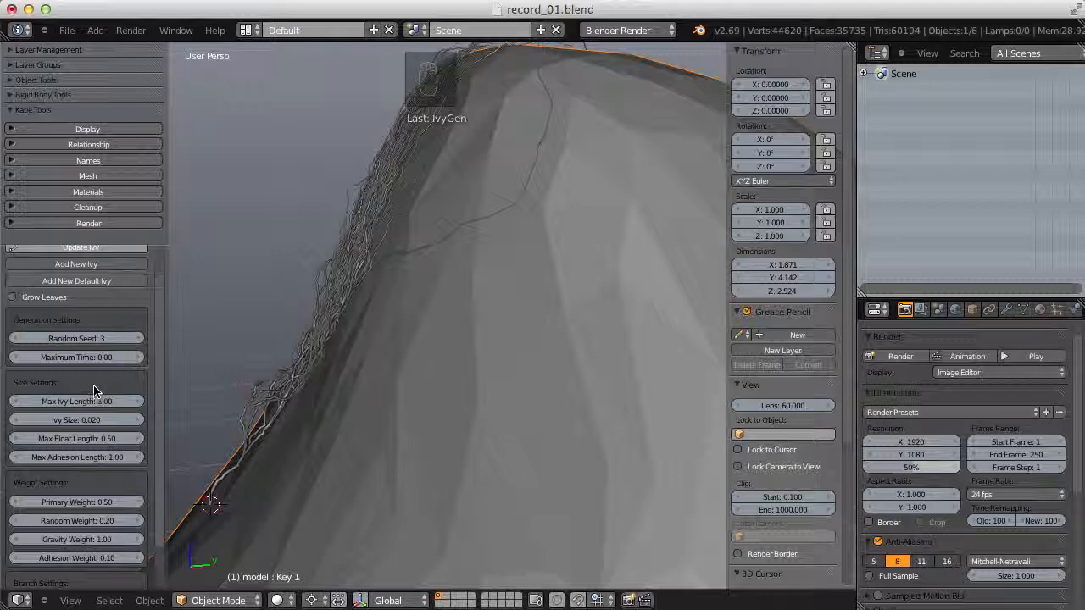
- Trace the ivy branch that arches away from the surface near the root with Grease Pencil strokes
middle_drag(222, 332, 254, 403)
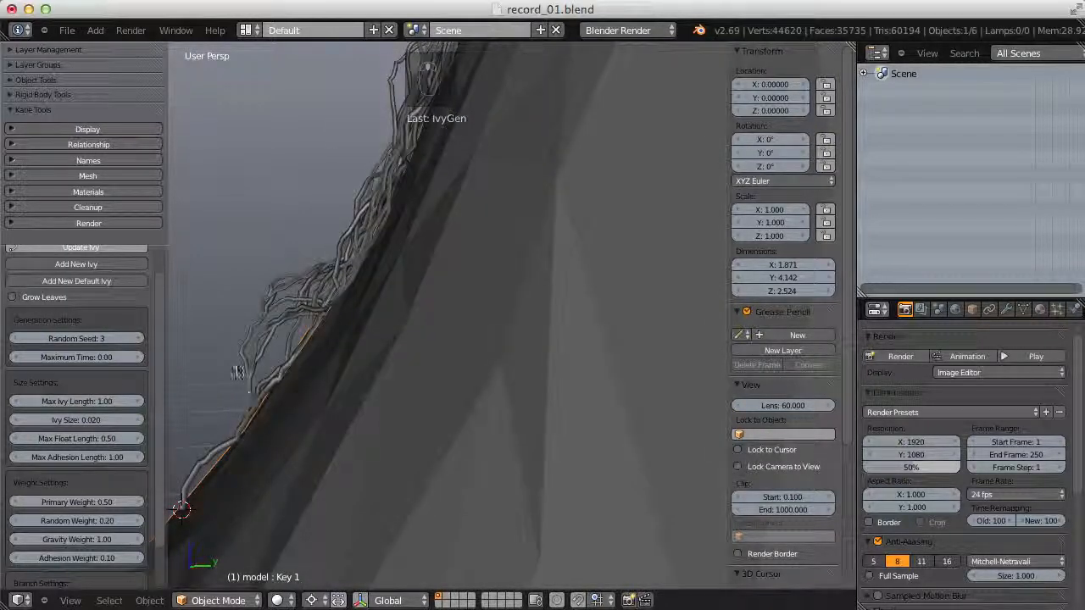
mouse_move(358, 254)
mouse_down()
mouse_move(274, 290)
mouse_move(245, 375)
mouse_move(251, 412)
mouse_move(268, 396)
mouse_move(243, 426)
mouse_up()
key(d)
key(d)
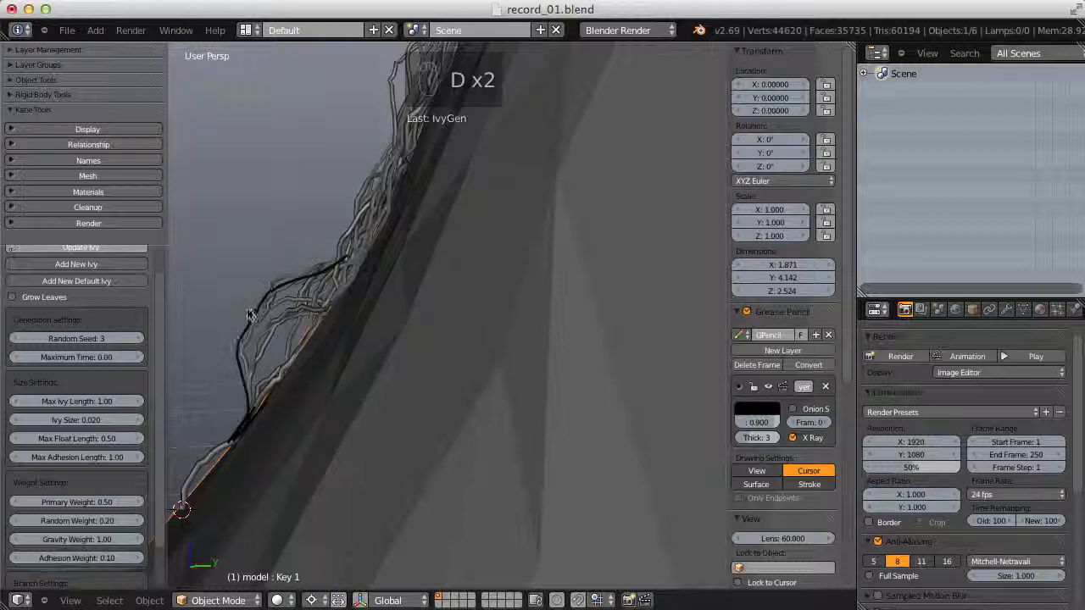
key(d)
mouse_move(359, 255)
mouse_down()
mouse_move(385, 209)
mouse_move(368, 235)
mouse_up()
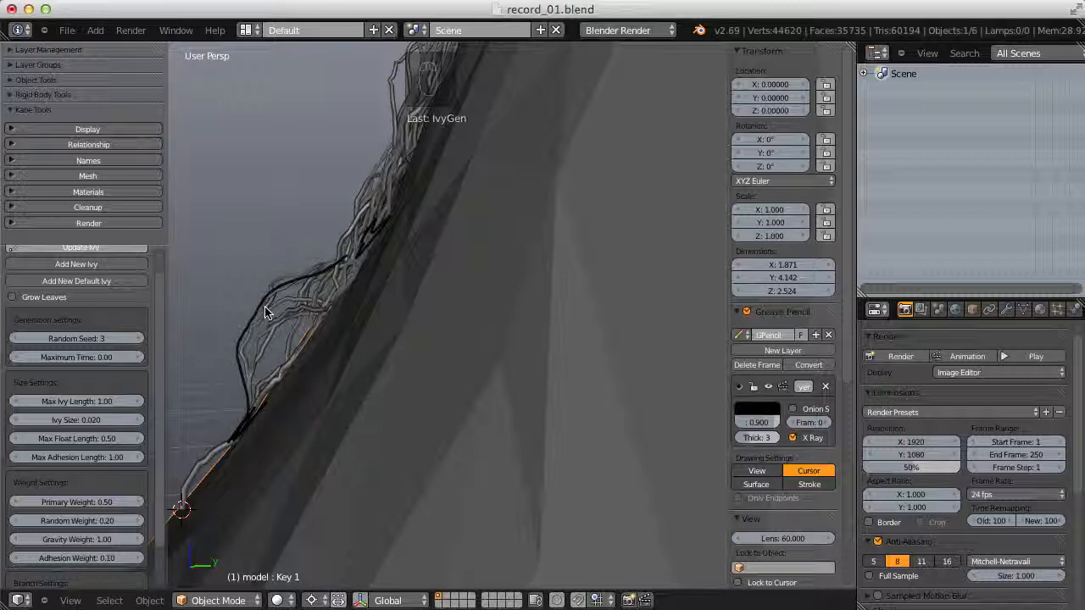
- Delete the active Grease Pencil frame holding the traced branch strokes
middle_drag(356, 357, 468, 301)
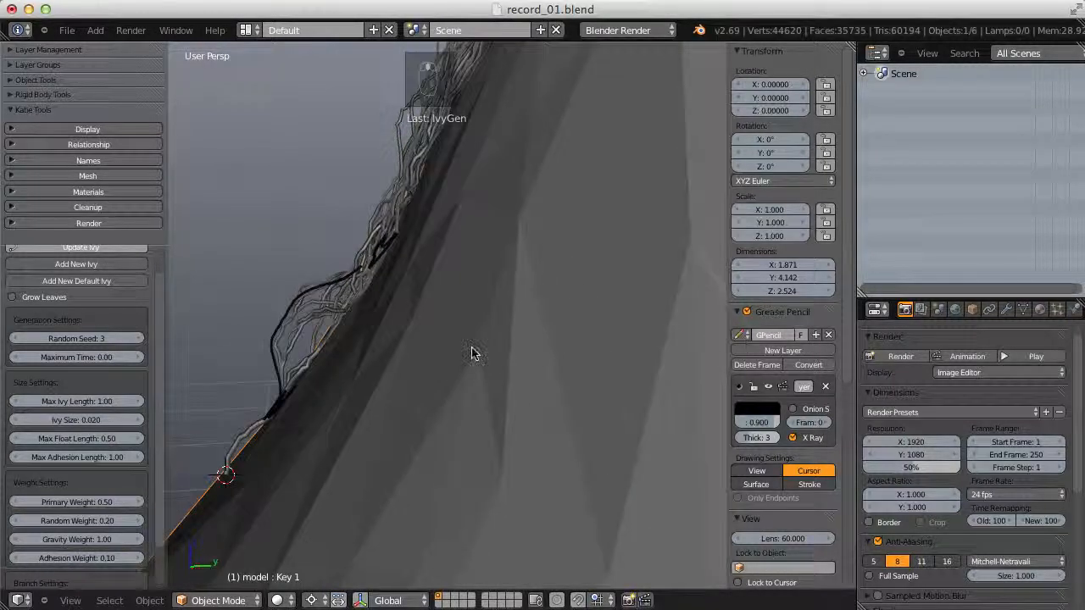
middle_drag(474, 353, 672, 358)
click(756, 365)
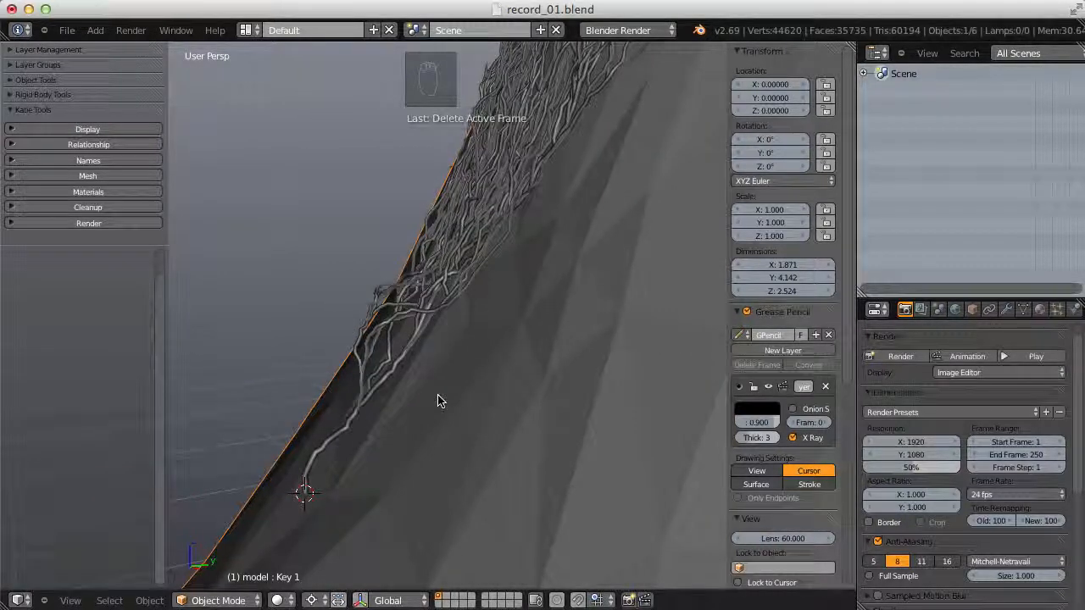
- Delete the generated ivy curve from the rhino's hump
middle_drag(434, 402, 477, 314)
right_click(373, 391)
key(x)
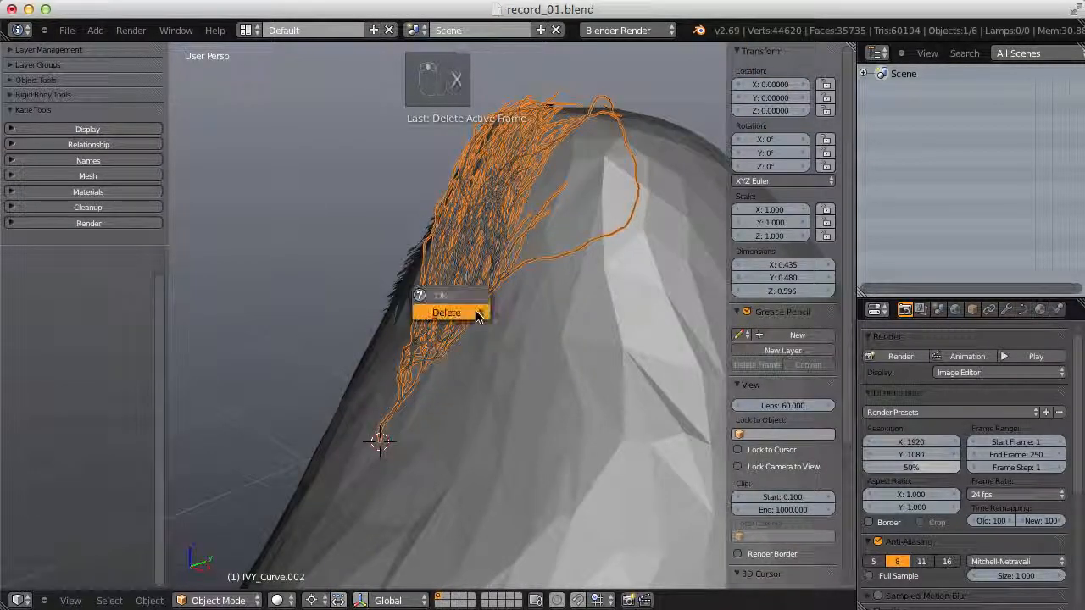
click(466, 314)
- Select the rhino model again as the base for a new ivy
key(shift+a)
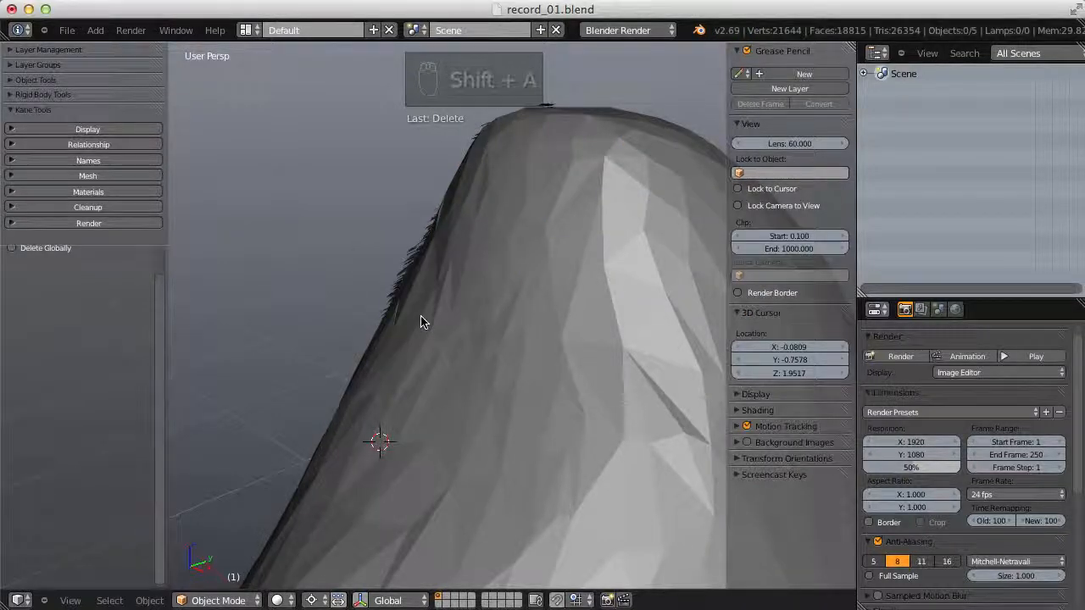
key(shift+a)
mouse_move(424, 319)
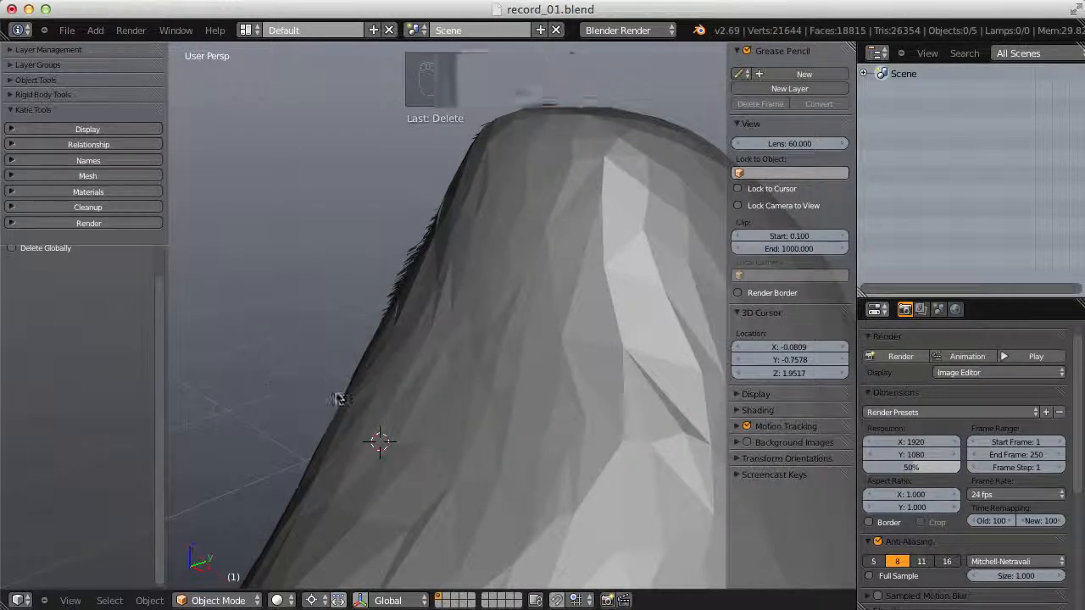
right_click(418, 344)
middle_drag(418, 344, 442, 341)
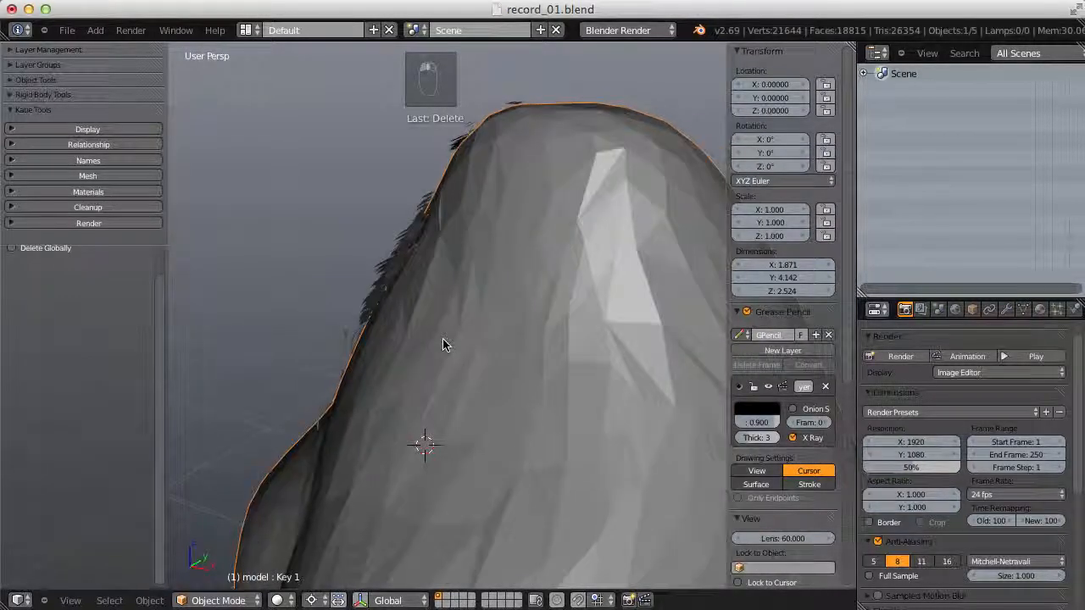
- Add a new ivy to the rhino mesh at the 3D cursor and view its branches from the side
key(shift+a)
mouse_move(442, 341)
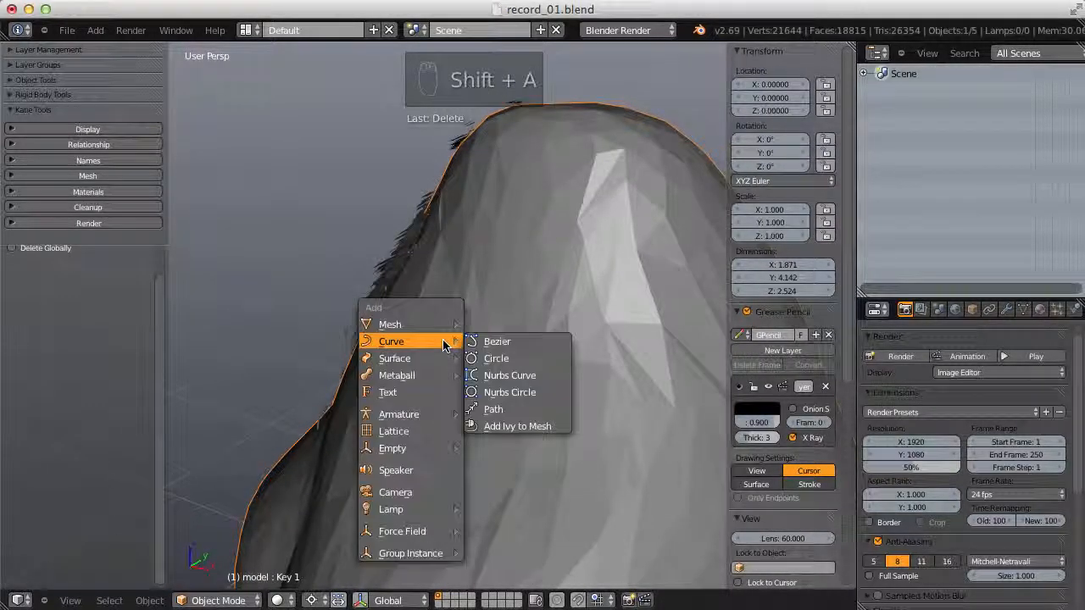
click(520, 426)
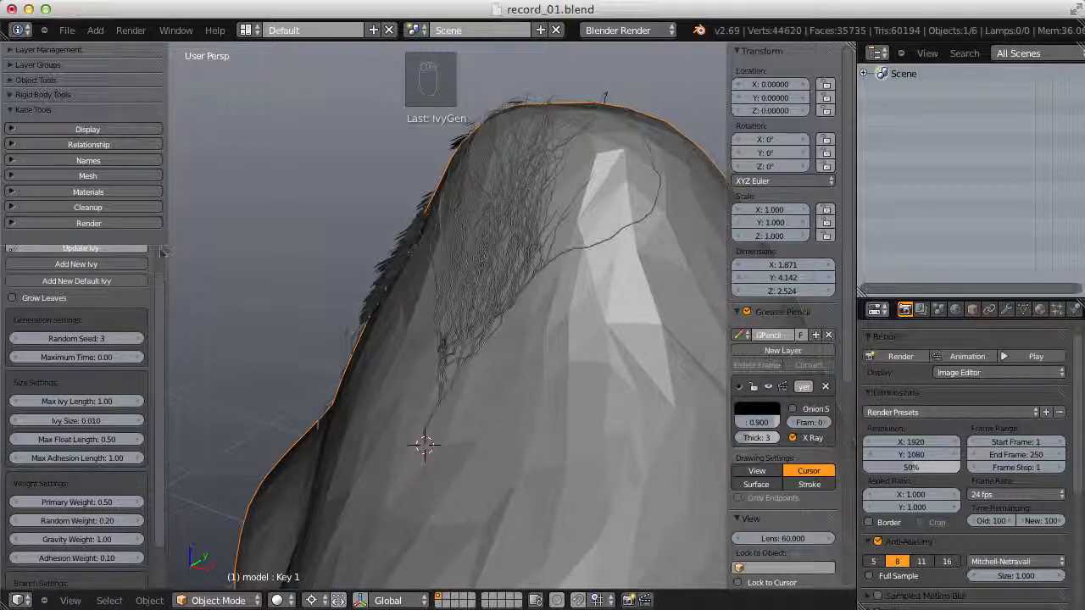
scroll(157, 290, up, 2)
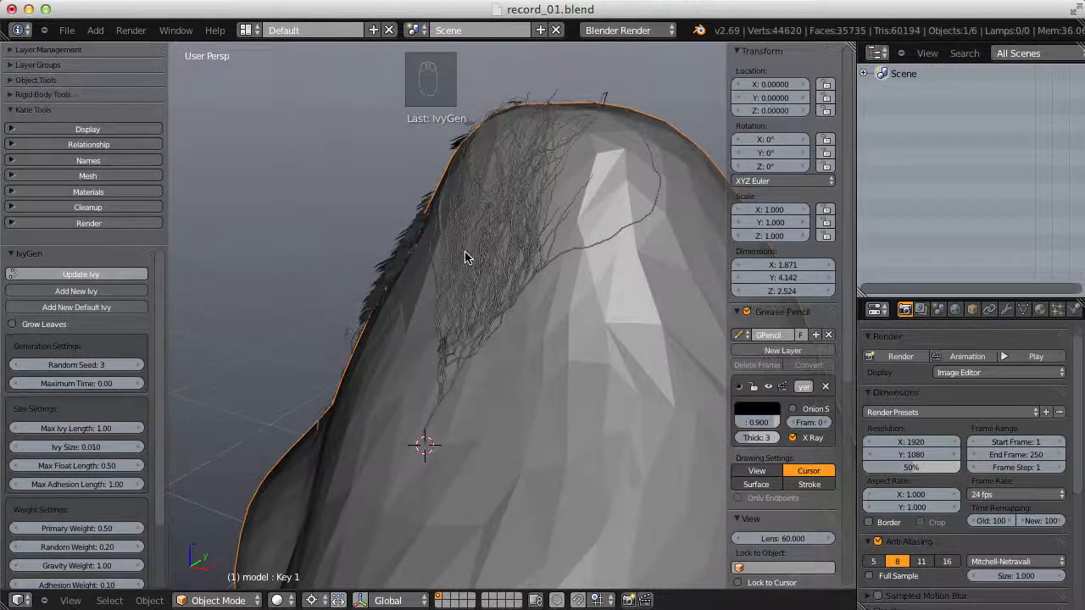
scroll(464, 258, up, 8)
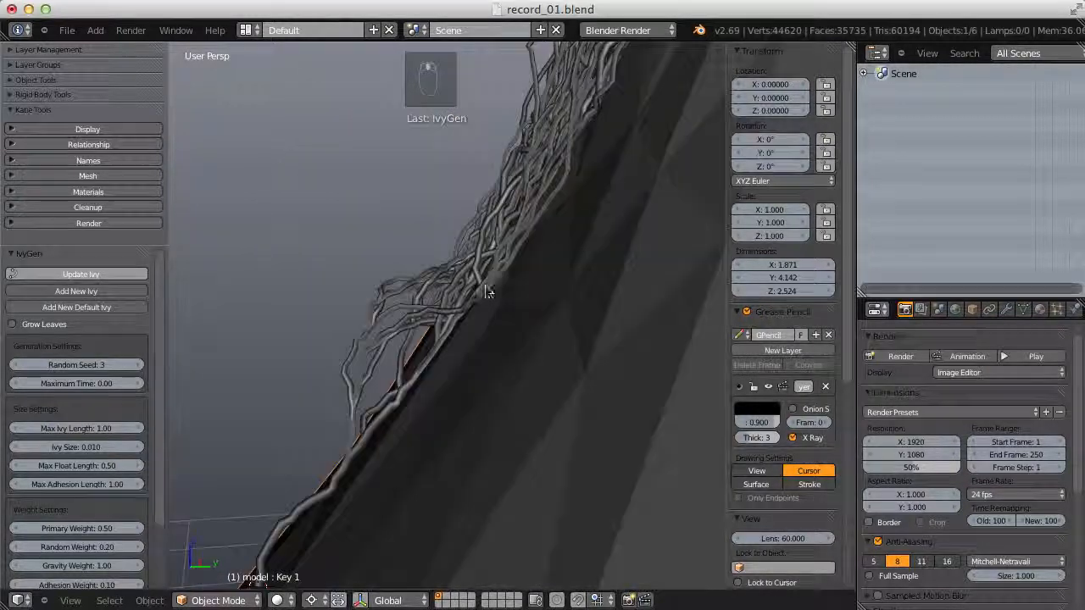
middle_drag(488, 291, 314, 370)
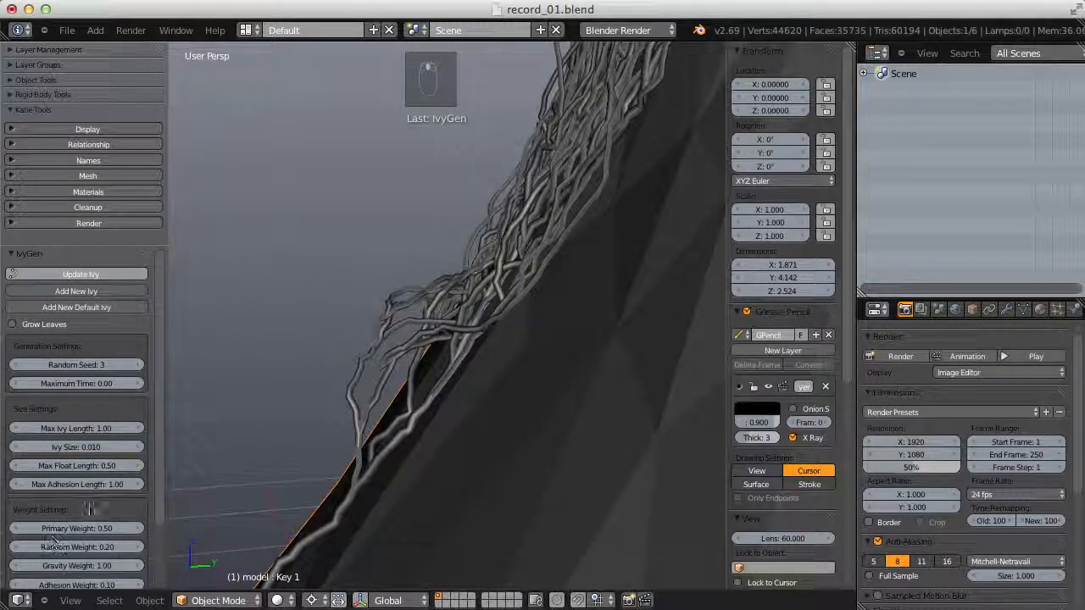
- Set the ivy's Max Float Length to 1.00 and update the ivy
click(89, 465)
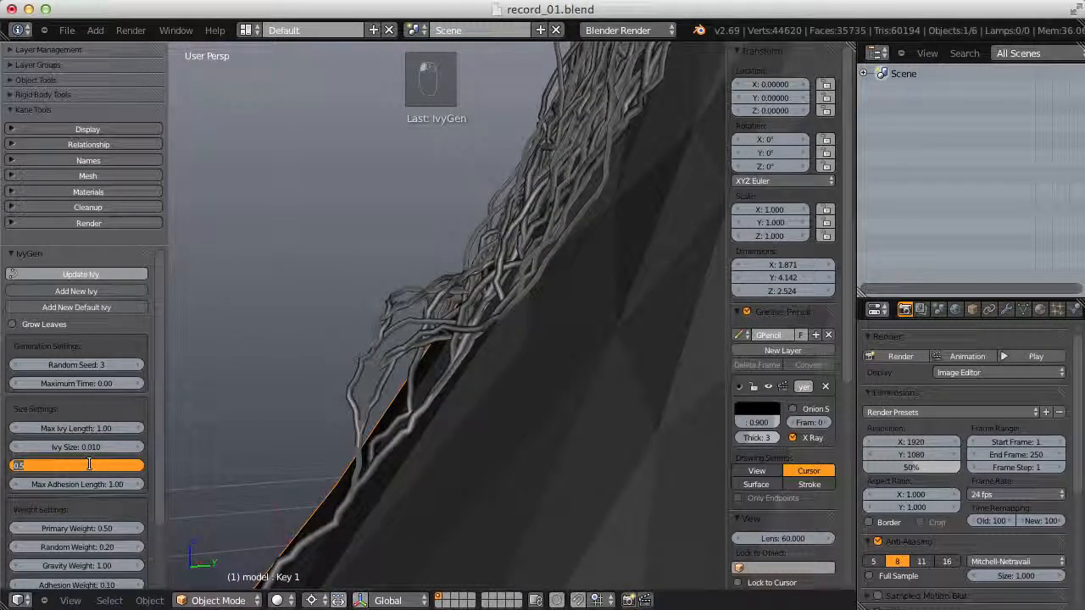
text(1)
key(Return)
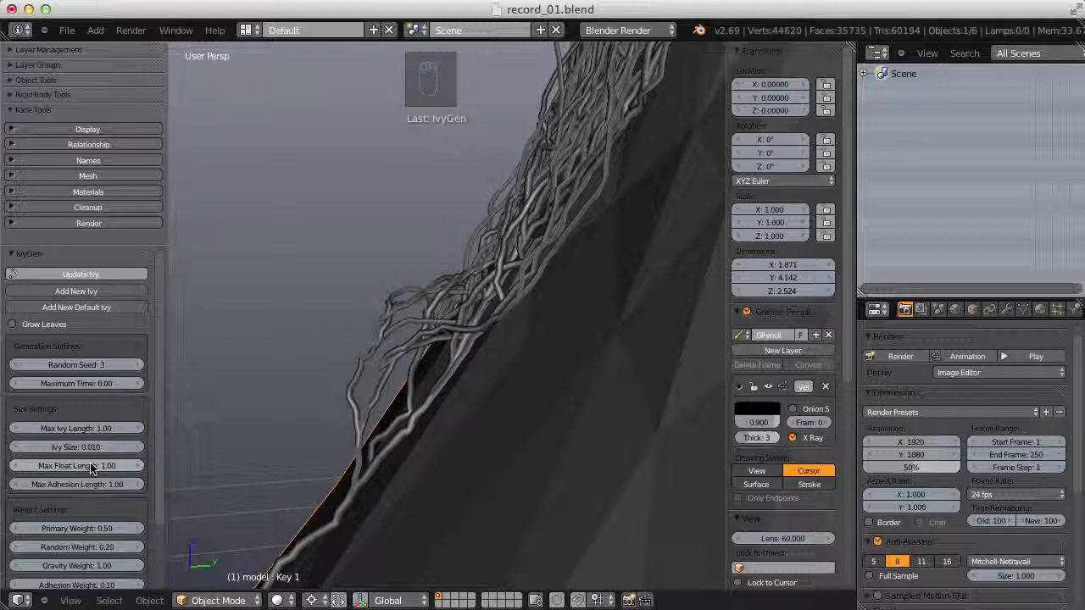
click(74, 270)
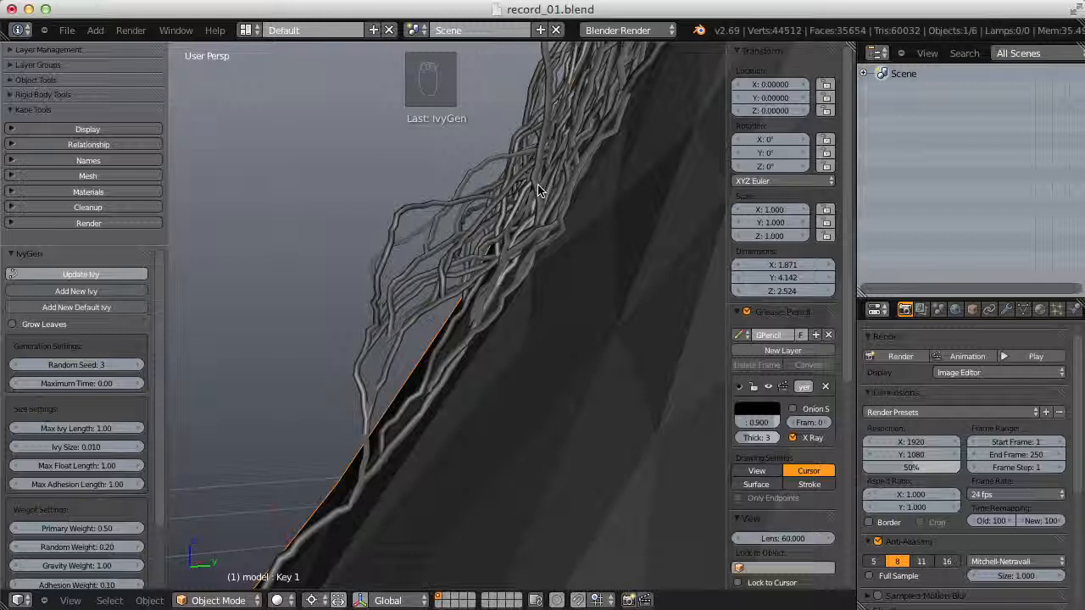
- Raise the ivy's Max Float Length to 2.00 and regenerate the branches
click(63, 465)
text(2)
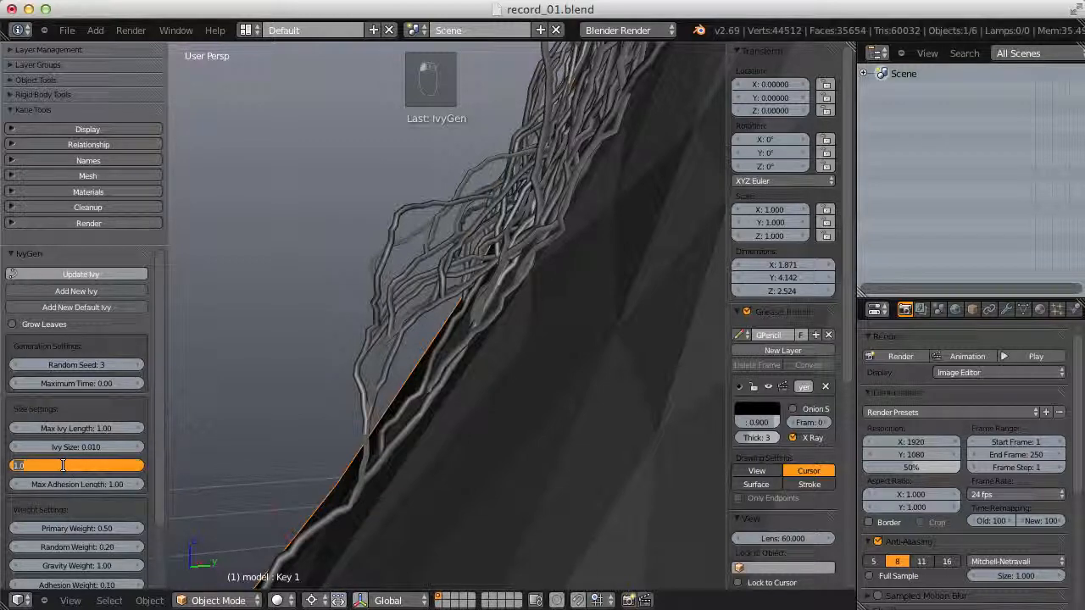
key(Return)
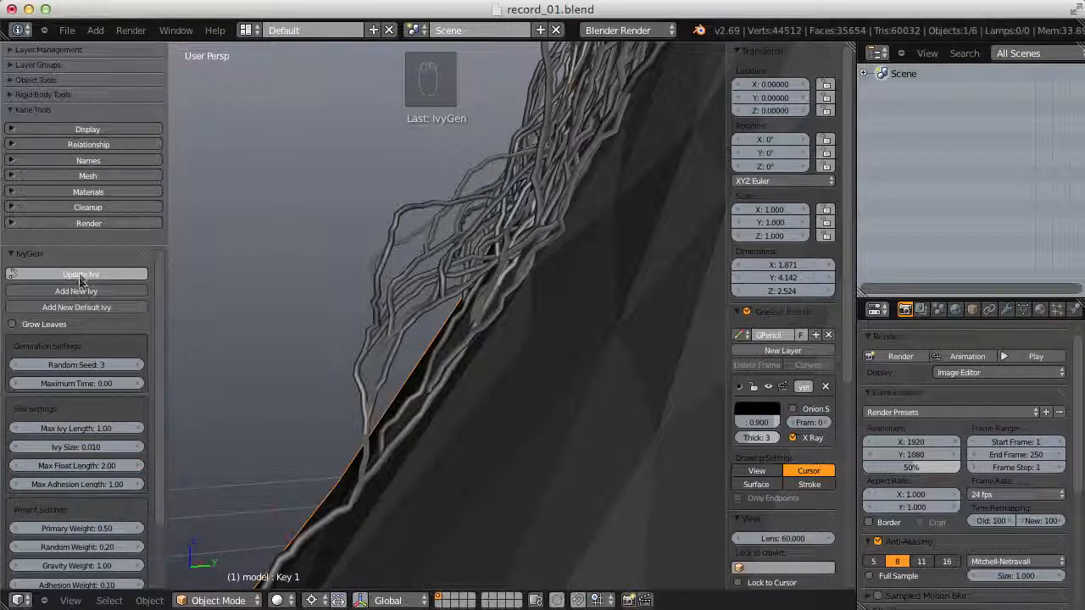
click(81, 274)
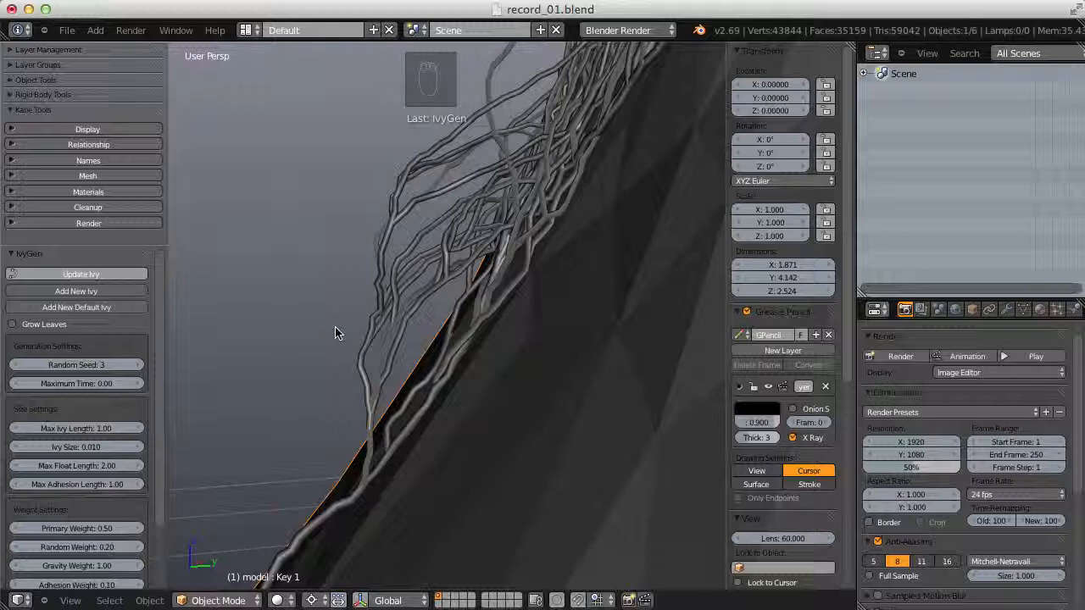
- Reset the Max Float Length to its default, set it to 0.10 and update the ivy
right_click(73, 466)
click(71, 465)
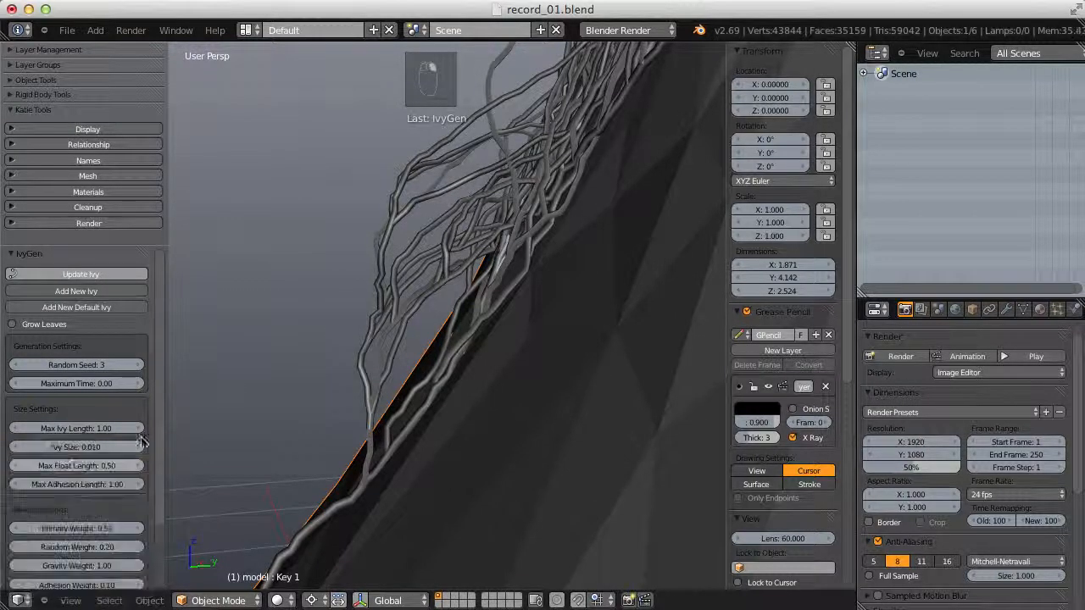
click(75, 466)
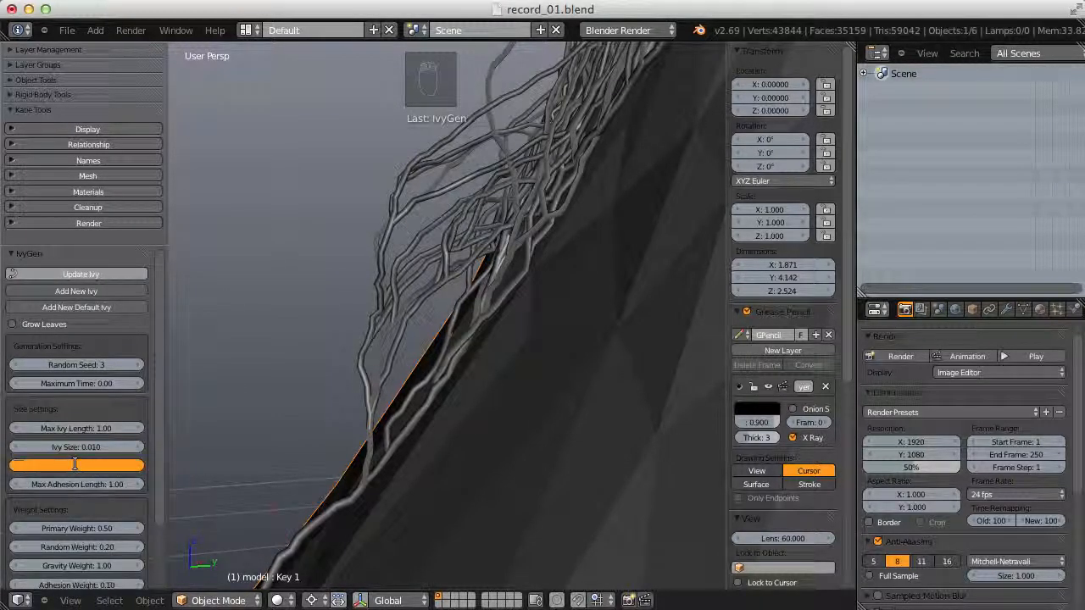
text(0.1)
key(Return)
click(80, 274)
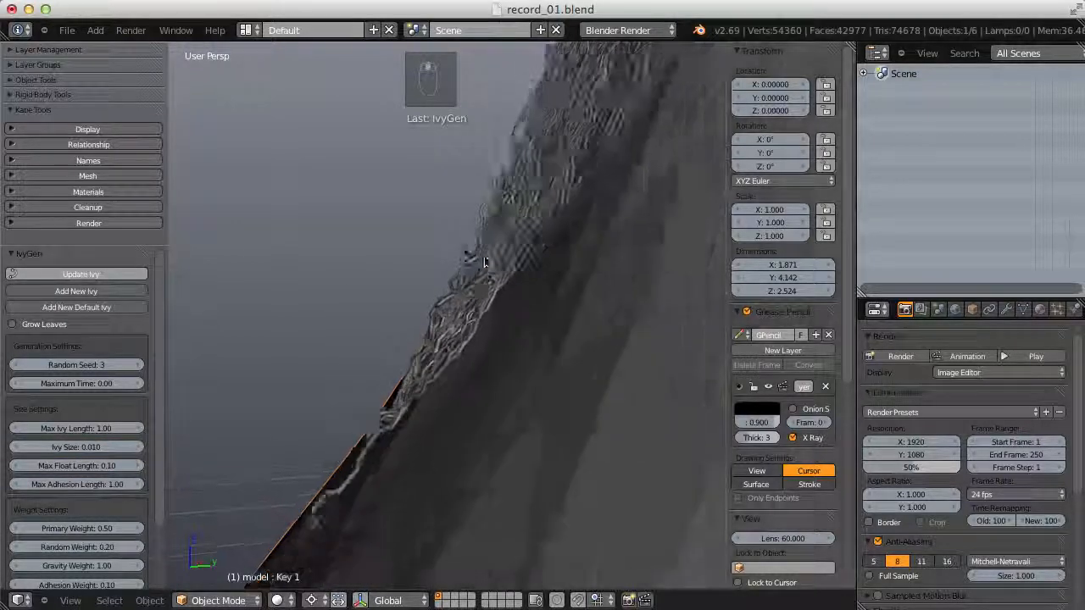
middle_drag(484, 263, 473, 355)
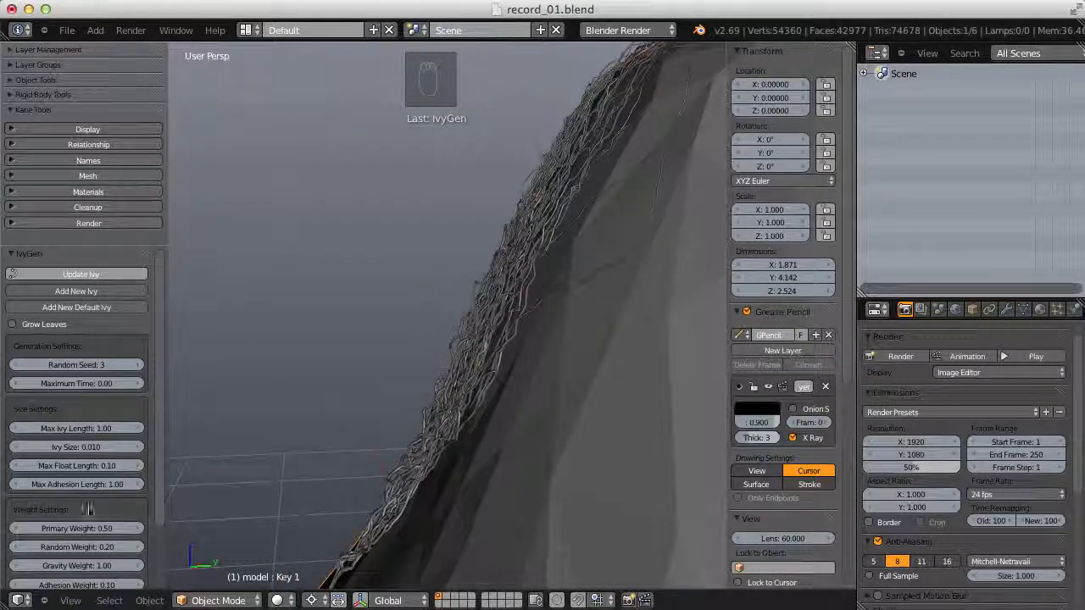
- Restore the Max Float Length to its default of 0.50 and update the ivy
right_click(77, 465)
click(51, 470)
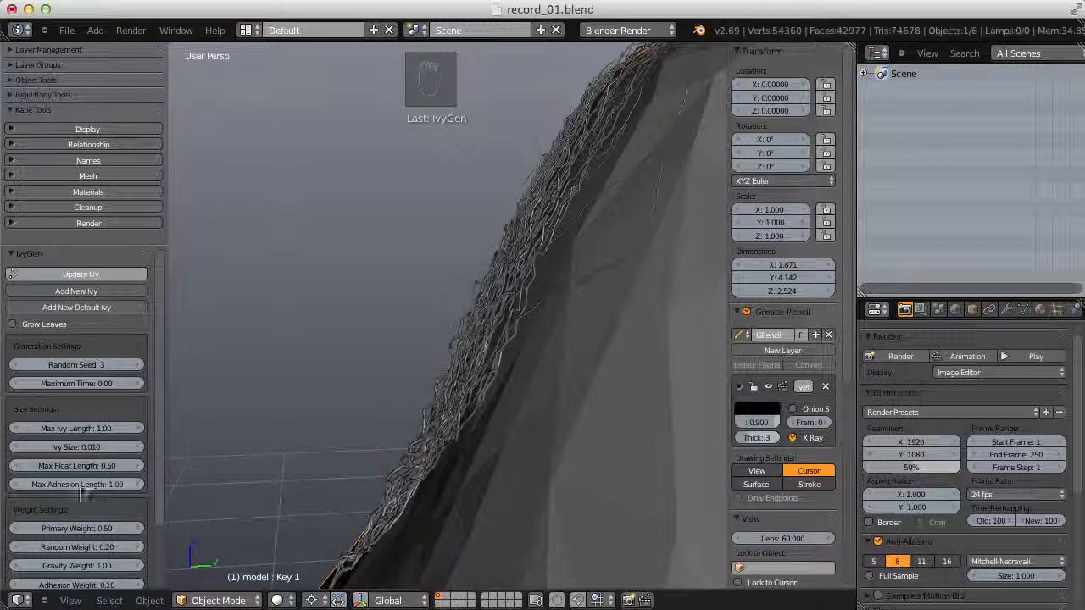
middle_drag(509, 370, 506, 286)
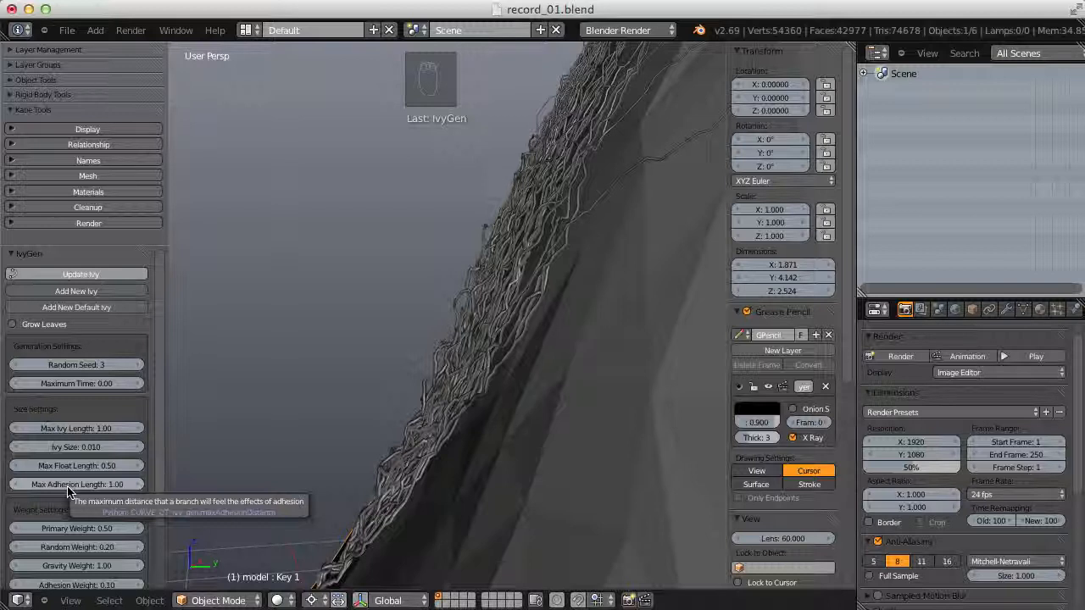
click(100, 274)
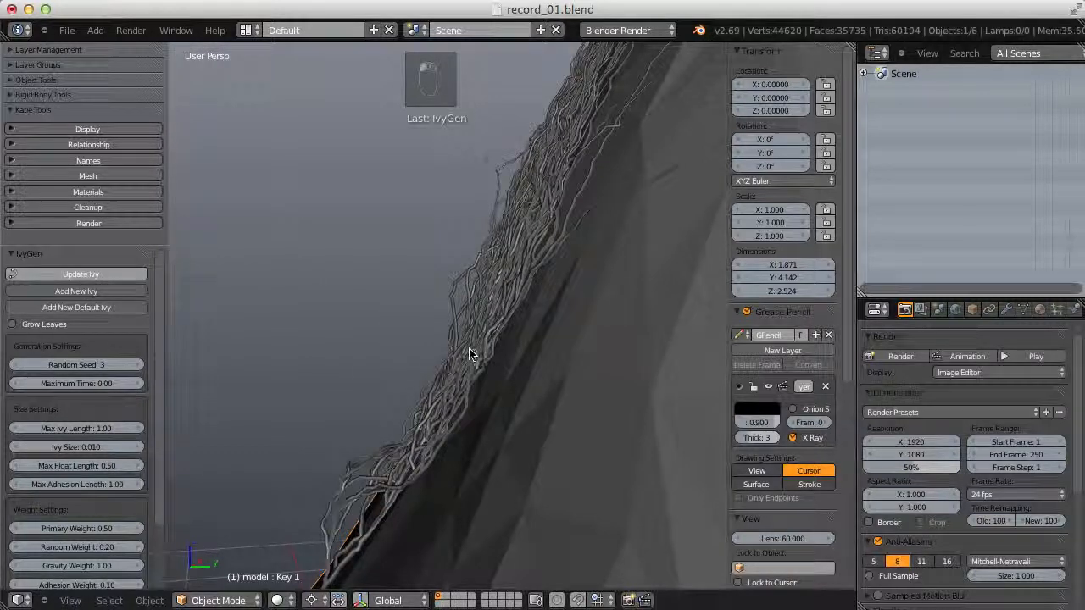
middle_drag(472, 356, 433, 298)
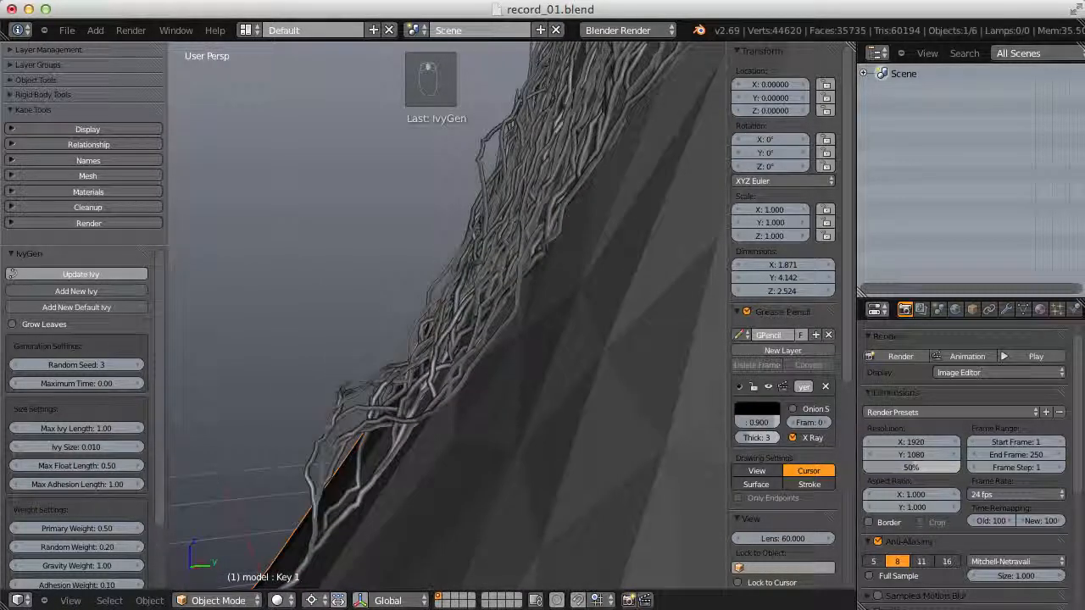
- Set the ivy's Max Adhesion Length to 2.00 and update the ivy
click(70, 485)
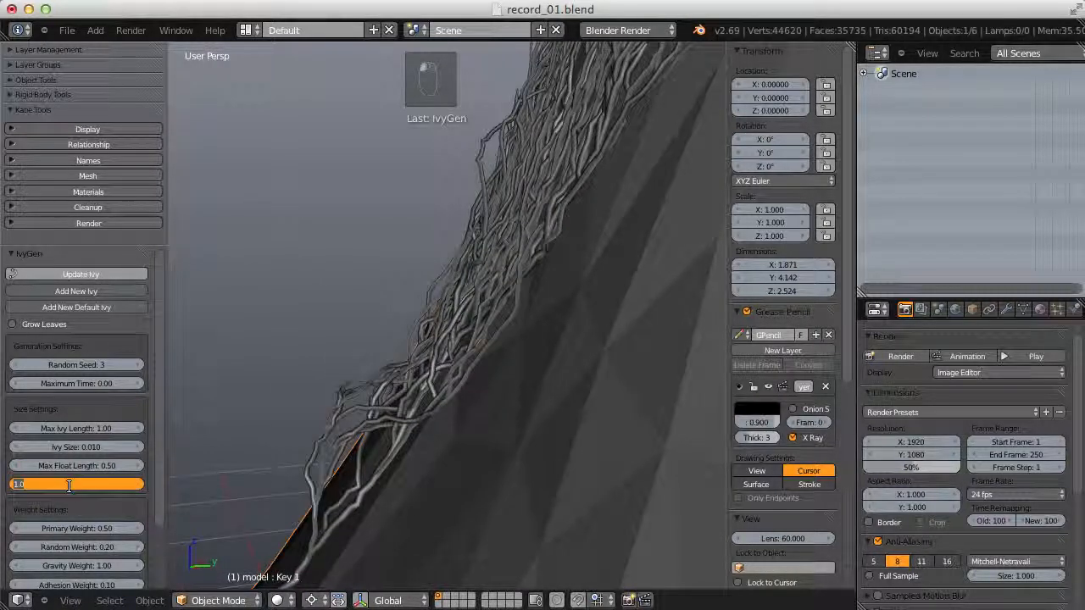
text(2)
key(Return)
click(119, 274)
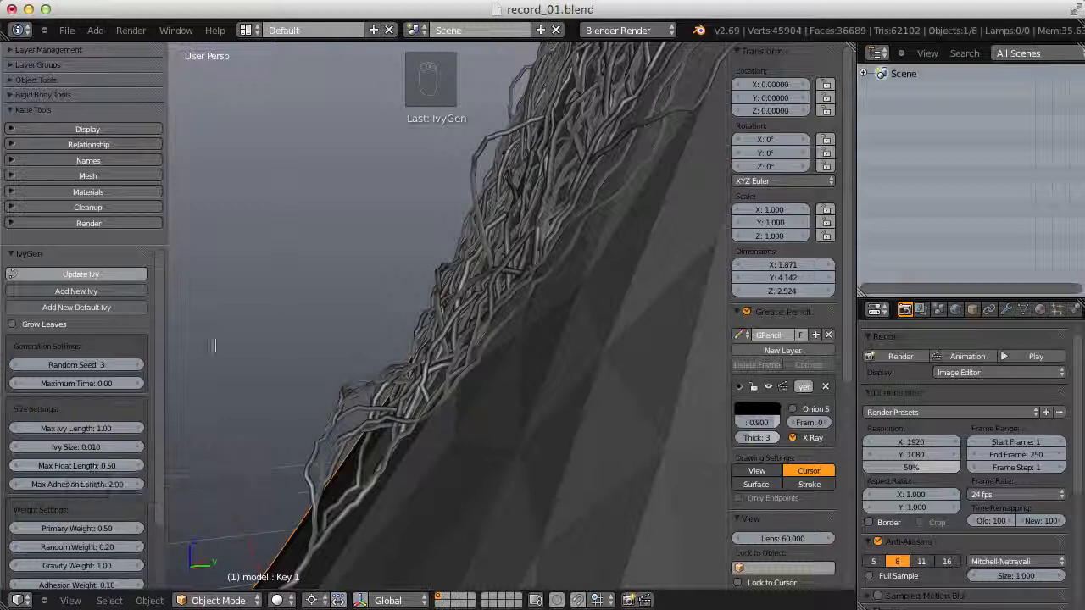
middle_drag(327, 269, 398, 332)
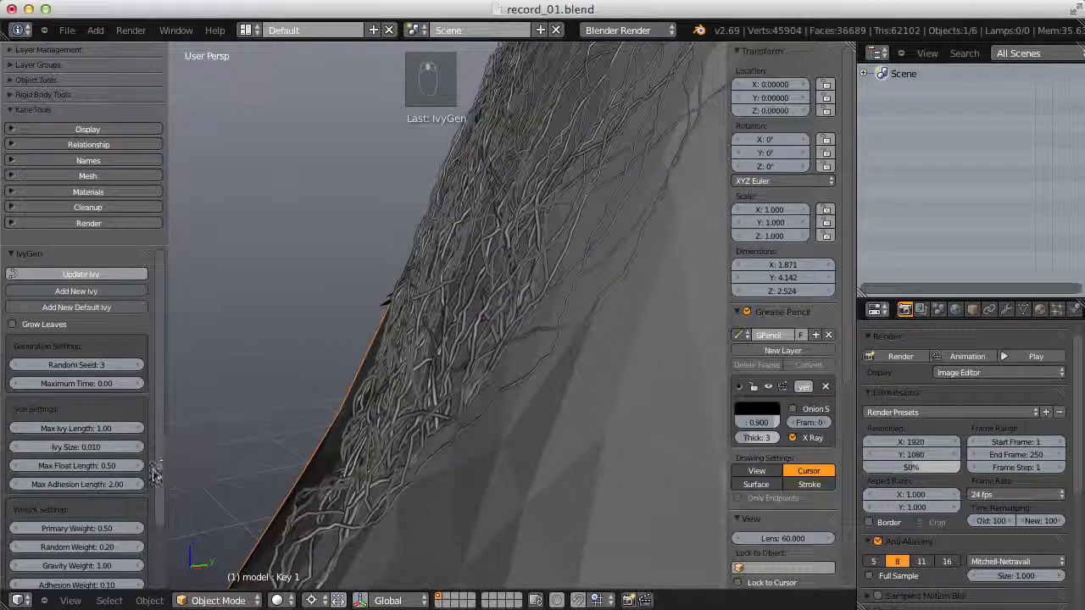
- Raise the Max Adhesion Length to 4.00 and regenerate the ivy branches
click(75, 483)
text(4)
key(Return)
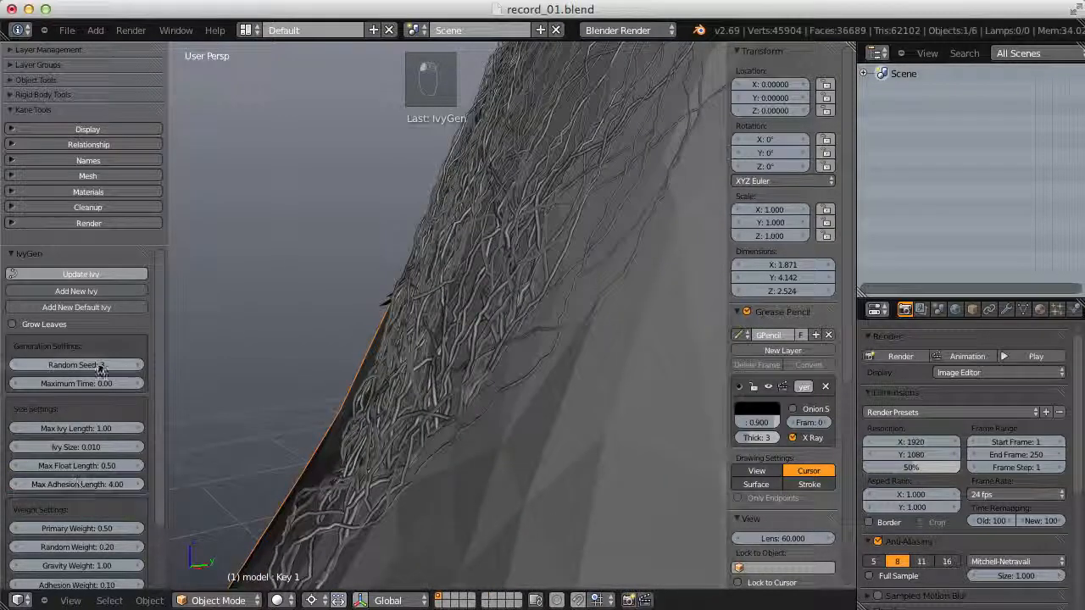
click(80, 275)
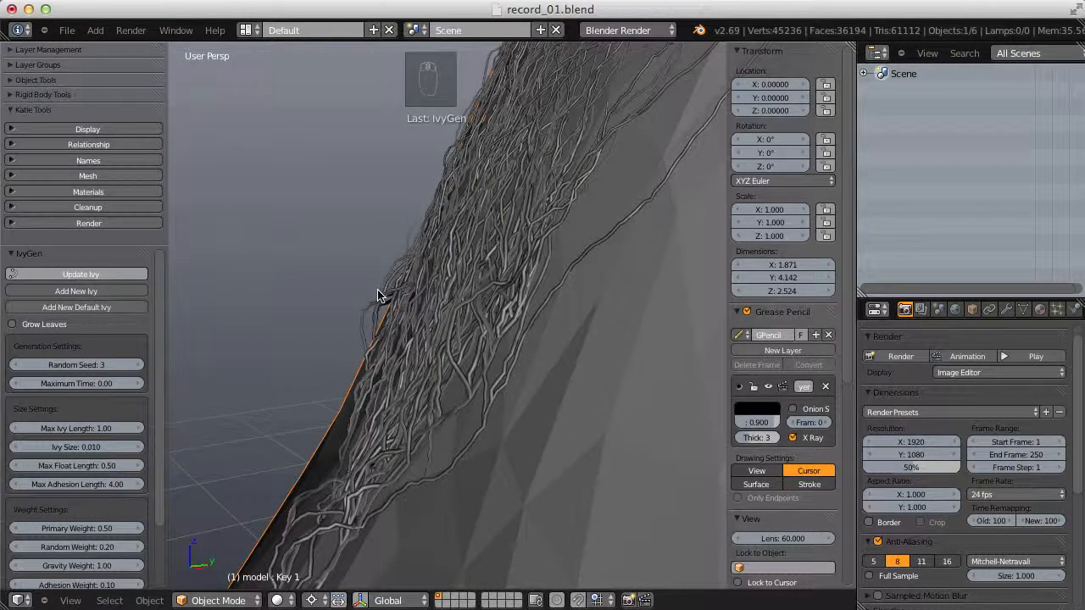
middle_drag(377, 289, 317, 274)
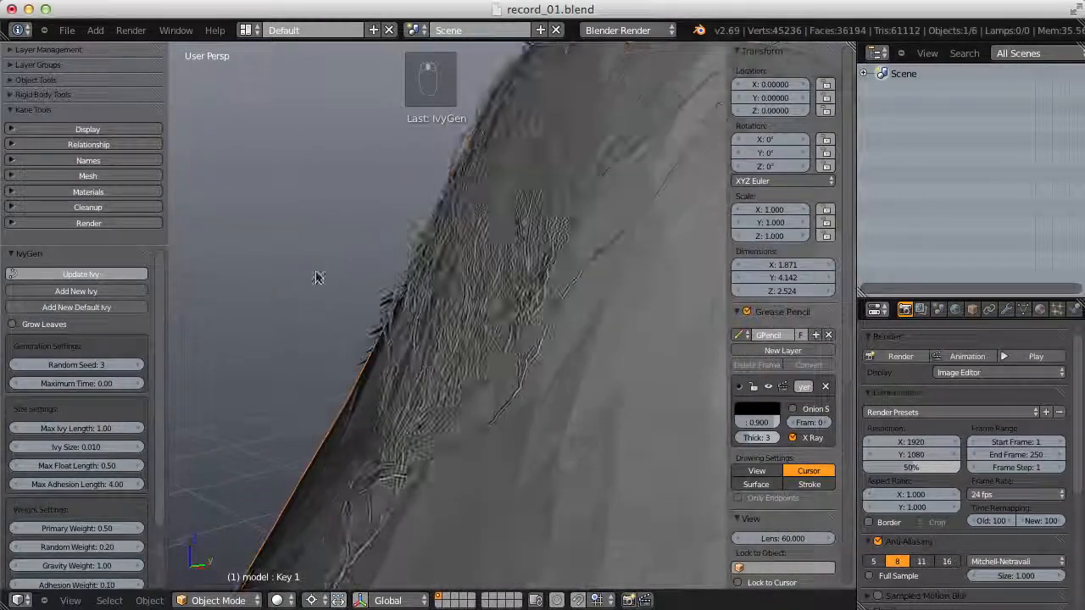
- Reset the Max Adhesion Length to its default, set it to 0.50 and update the ivy
right_click(83, 484)
click(83, 486)
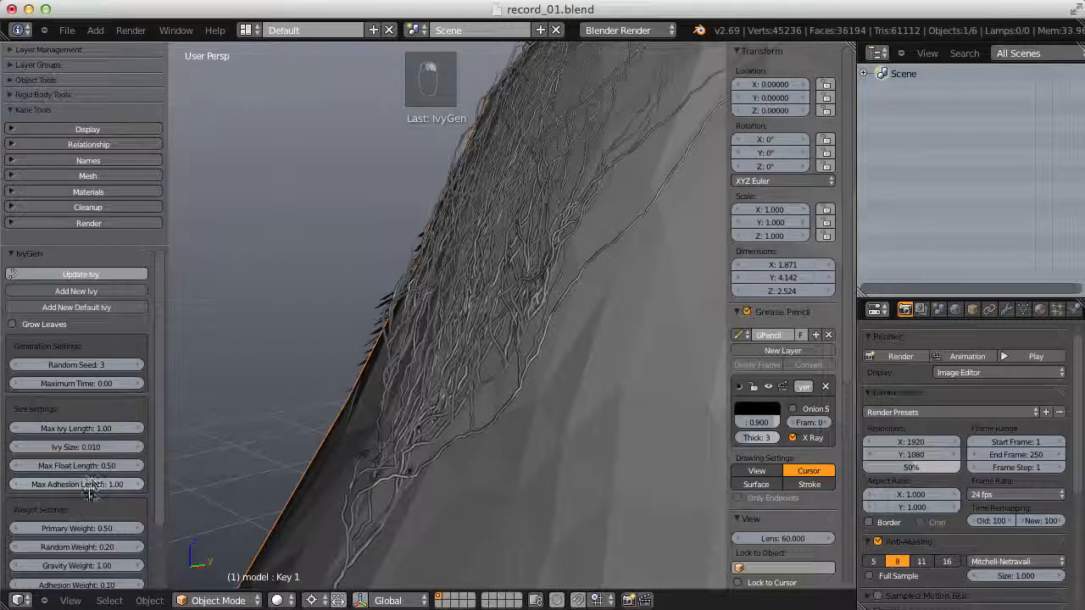
click(87, 484)
text(0.5)
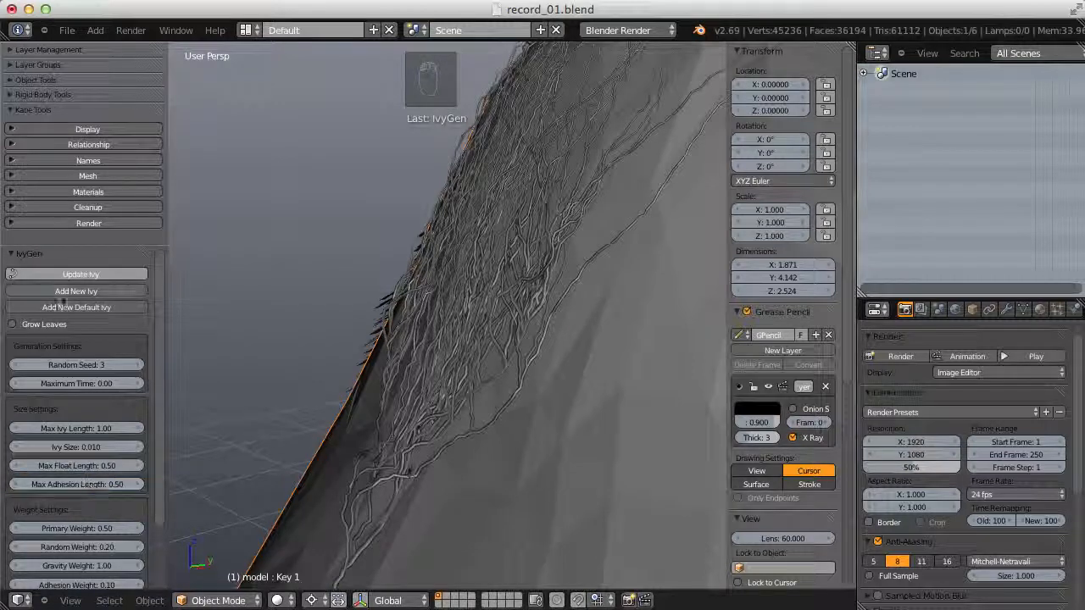
key(Return)
middle_drag(423, 289, 359, 315)
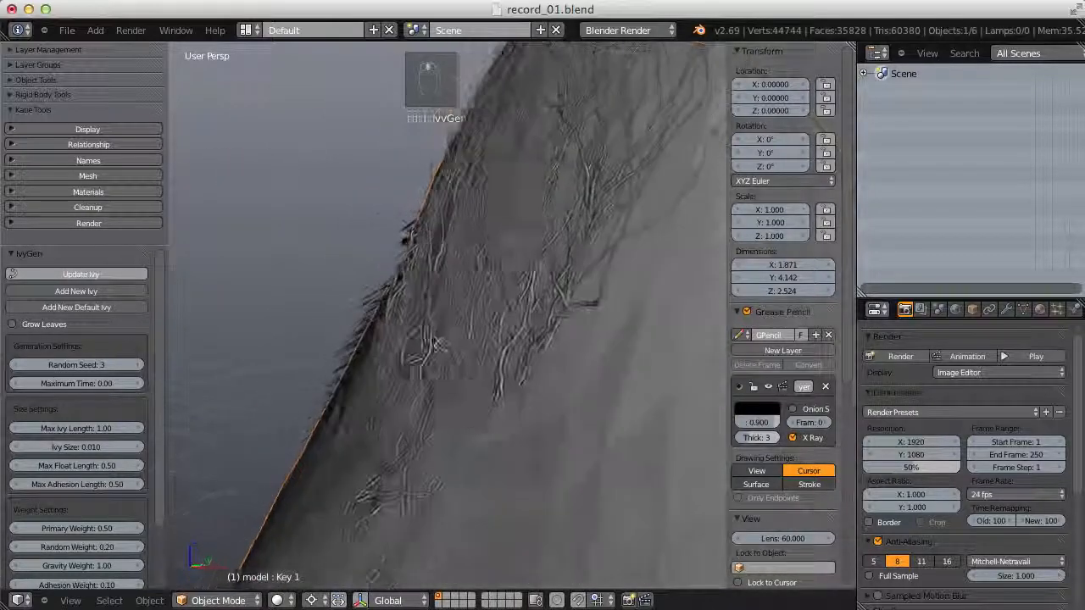
- Lower the ivy's Random Seed to 2 and update the ivy
click(16, 366)
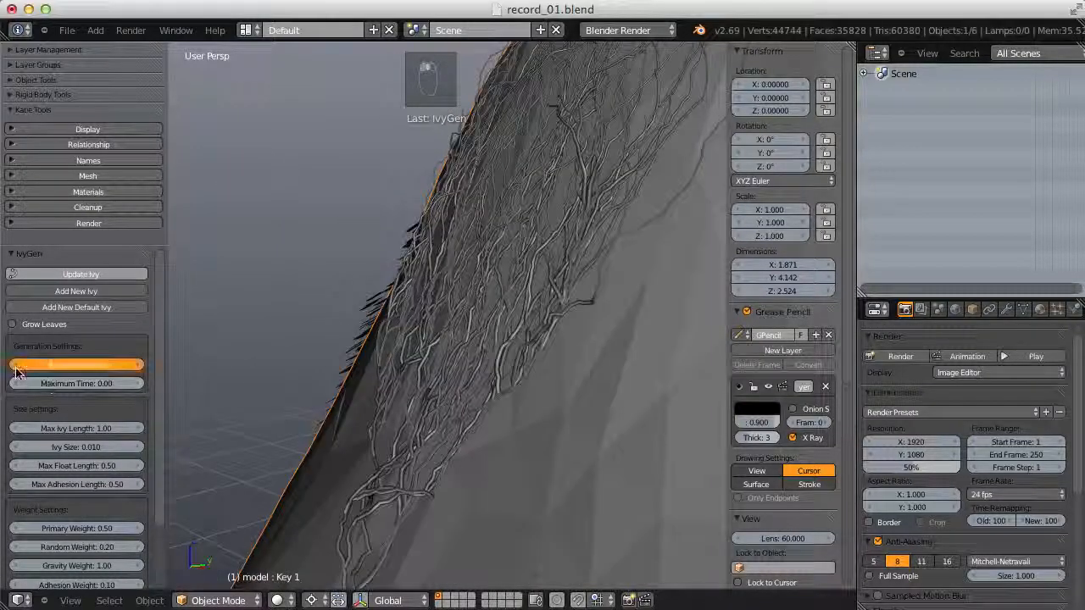
click(73, 275)
middle_drag(335, 395, 380, 353)
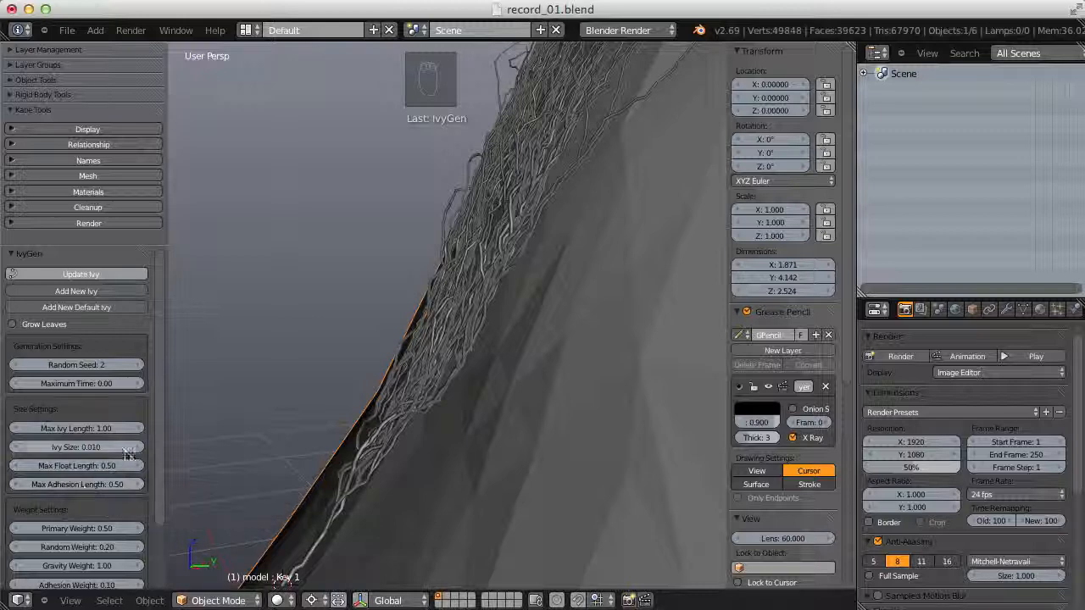
- Restore the Max Adhesion Length to its default of 1.00 and regenerate the ivy
drag(158, 431, 156, 494)
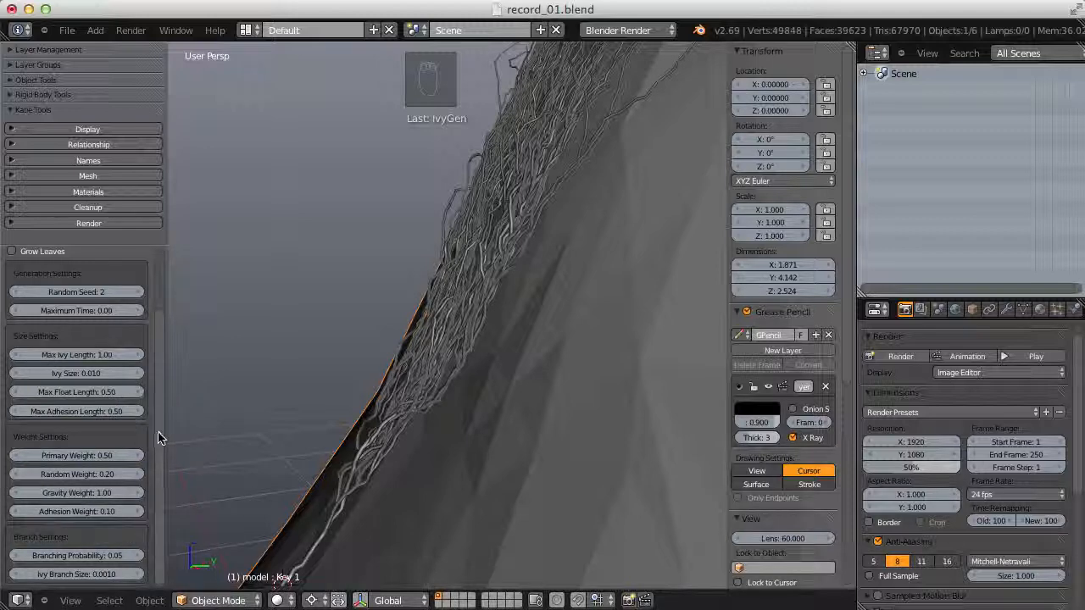
drag(156, 443, 155, 410)
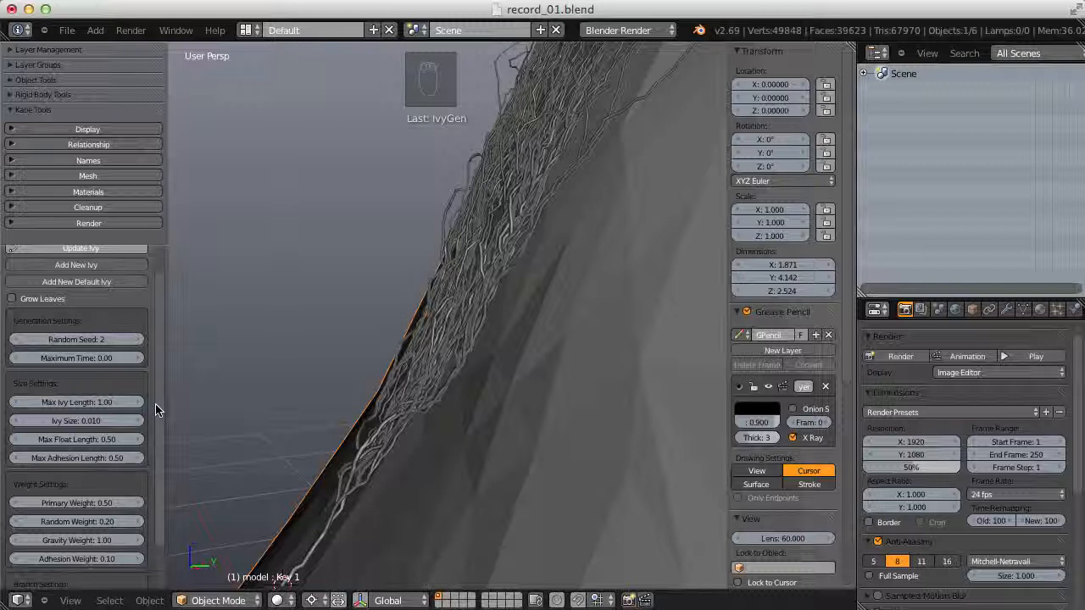
right_click(104, 458)
click(105, 463)
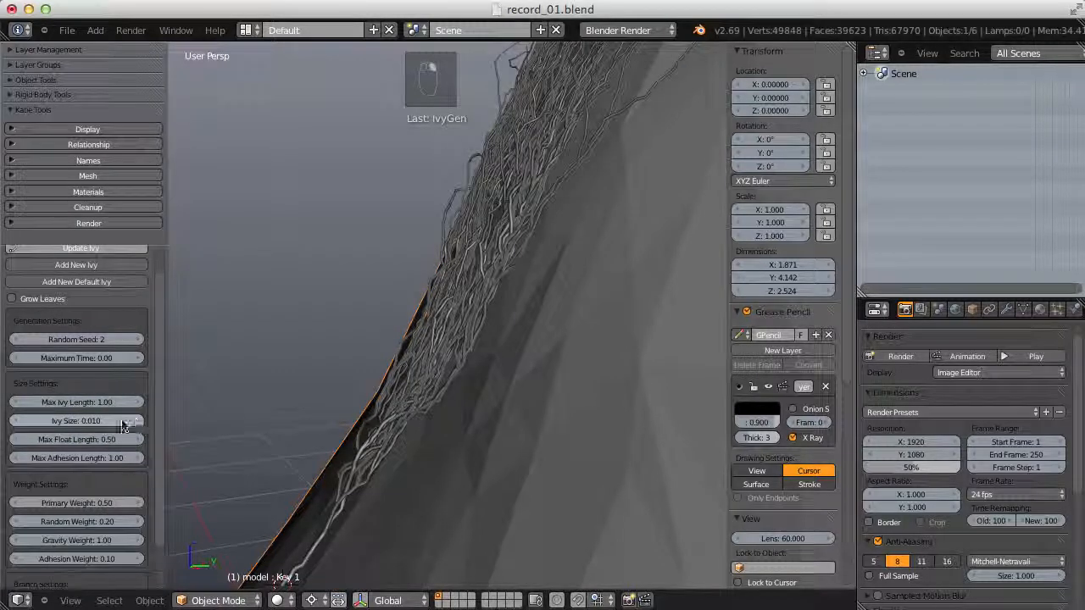
click(94, 254)
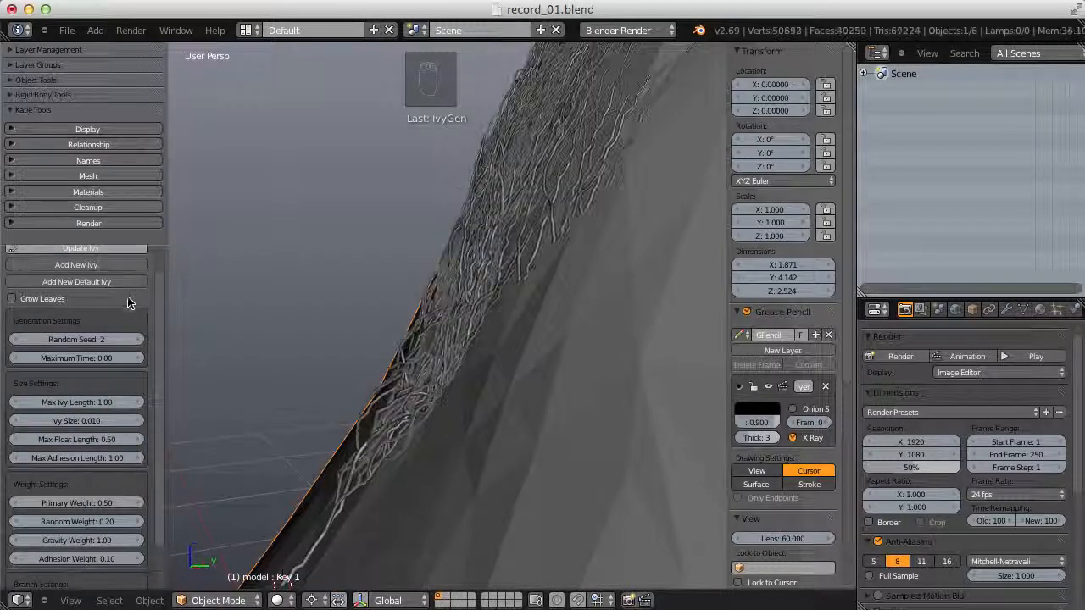
scroll(157, 318, down, 1)
scroll(157, 318, down, 2)
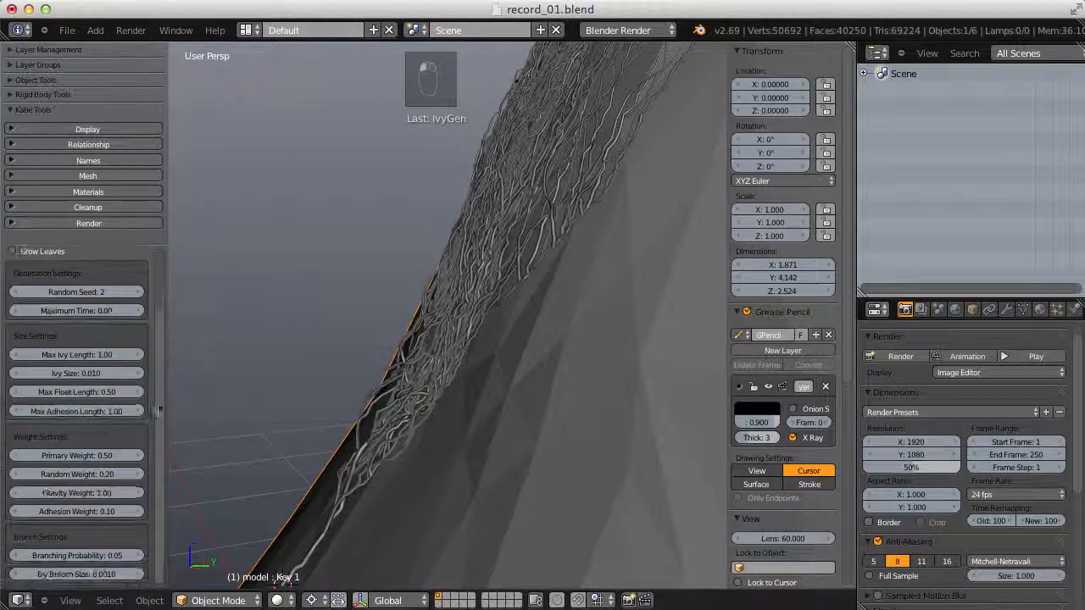
- Set the ivy's Primary Weight to 1.00, update the ivy and inspect the regrown branches on the rhino model
middle_drag(346, 275, 457, 308)
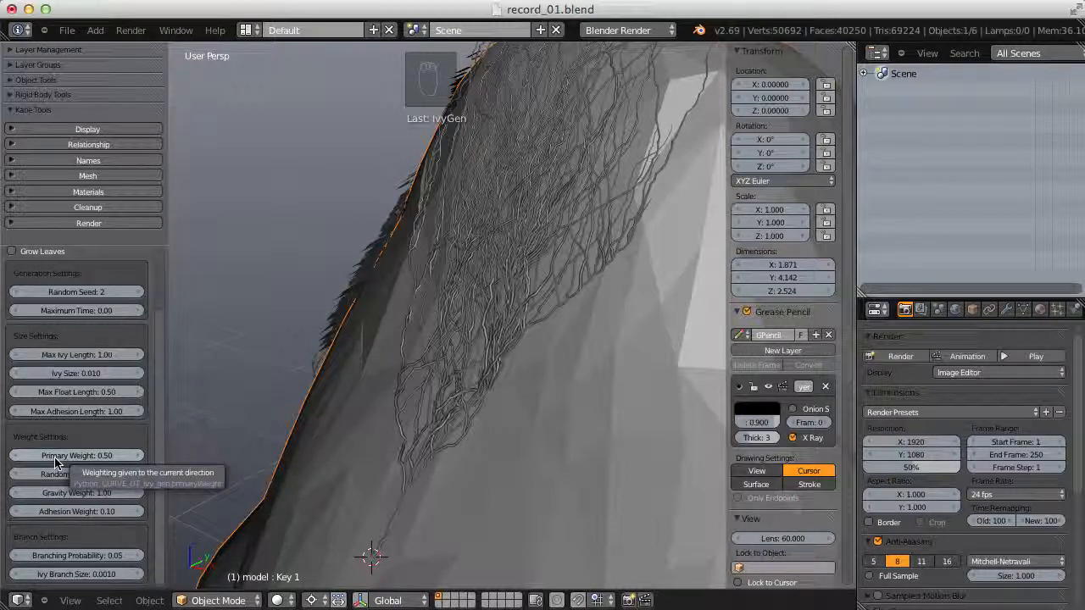
middle_drag(351, 400, 470, 356)
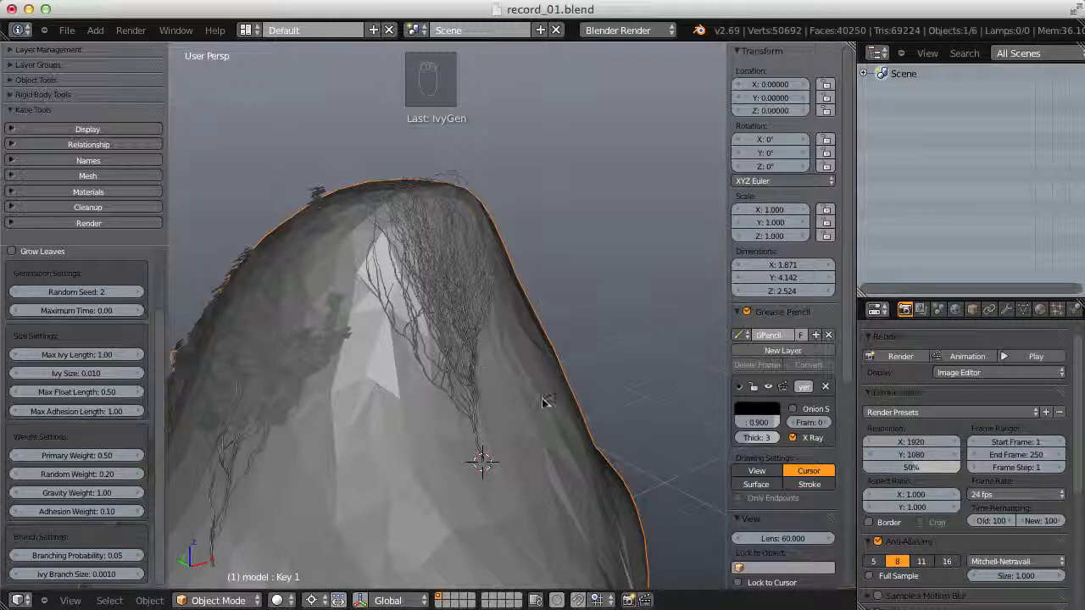
middle_drag(546, 402, 509, 358)
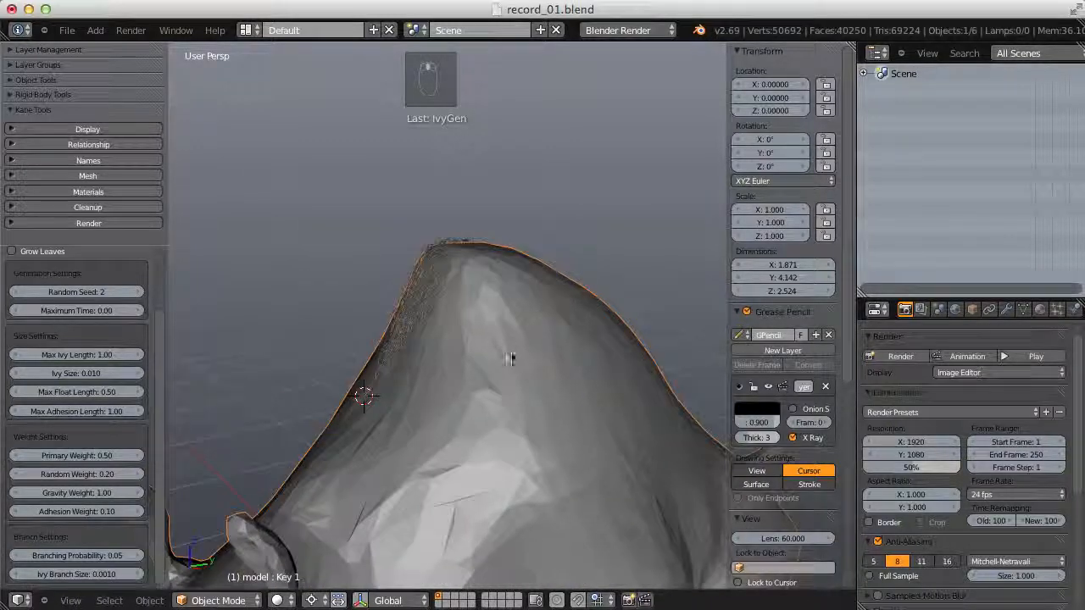
middle_drag(504, 290, 589, 358)
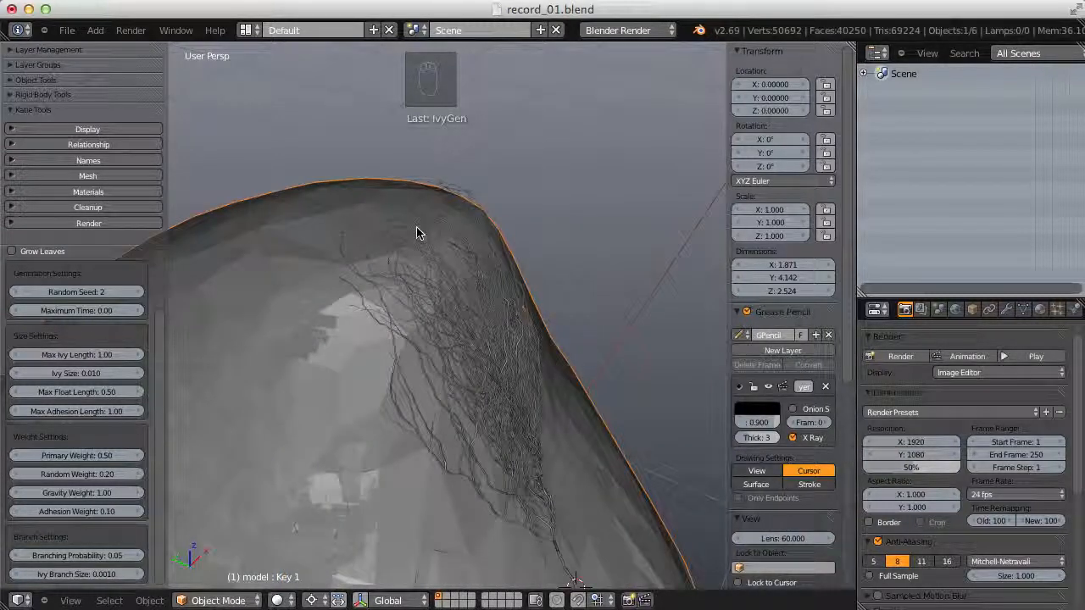
middle_drag(420, 238, 399, 201)
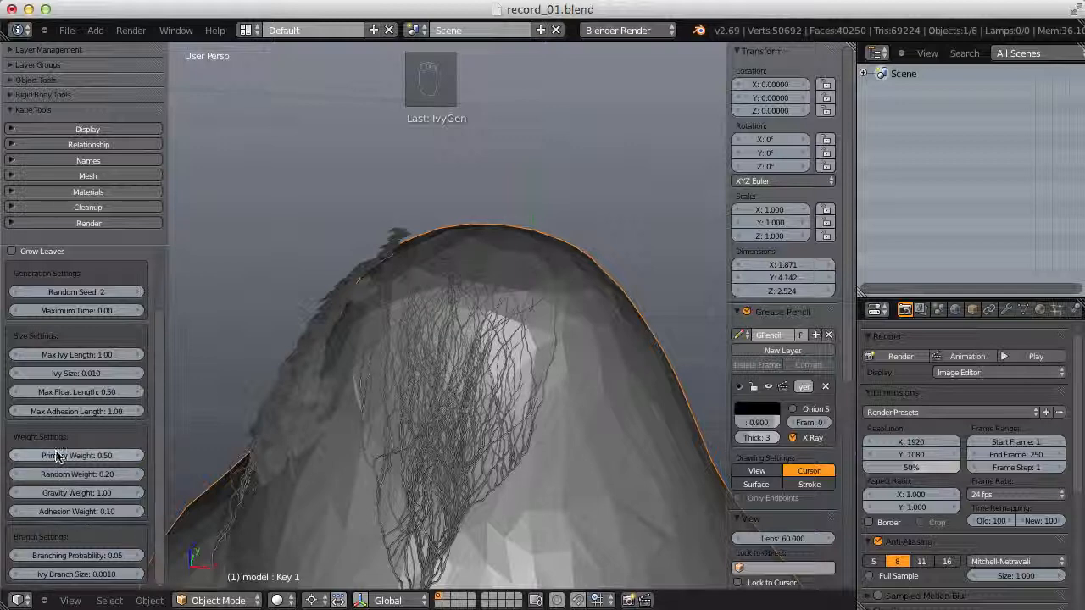
middle_drag(476, 349, 590, 542)
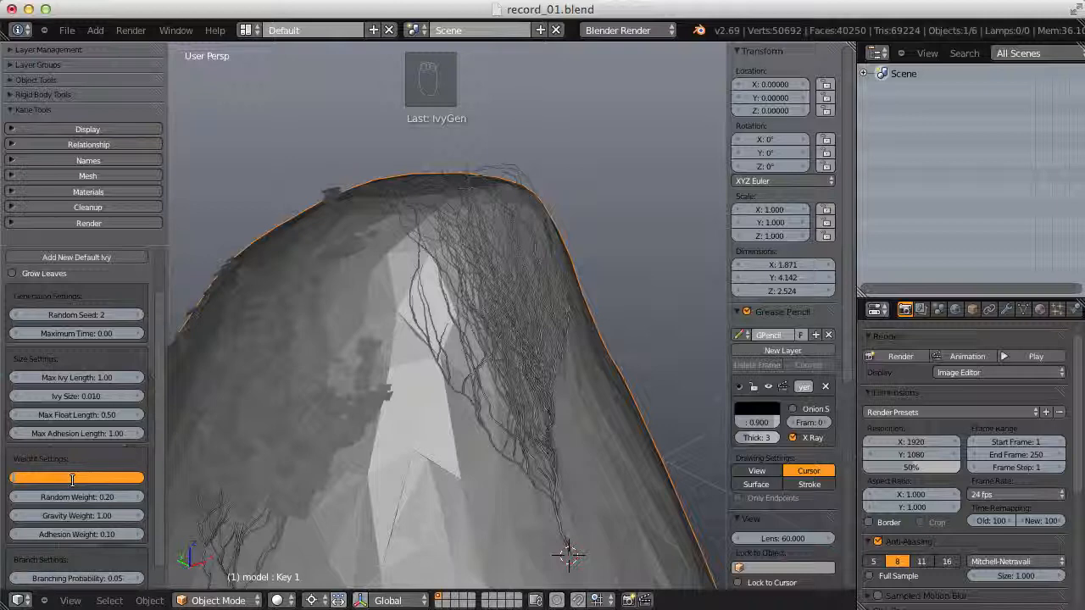
drag(74, 483, 76, 482)
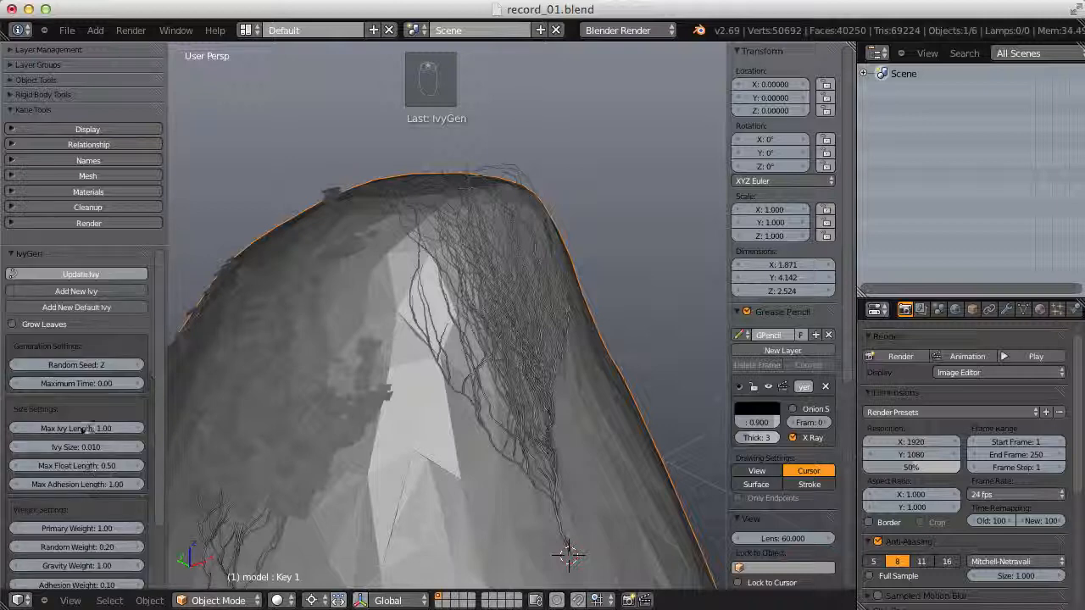
click(83, 274)
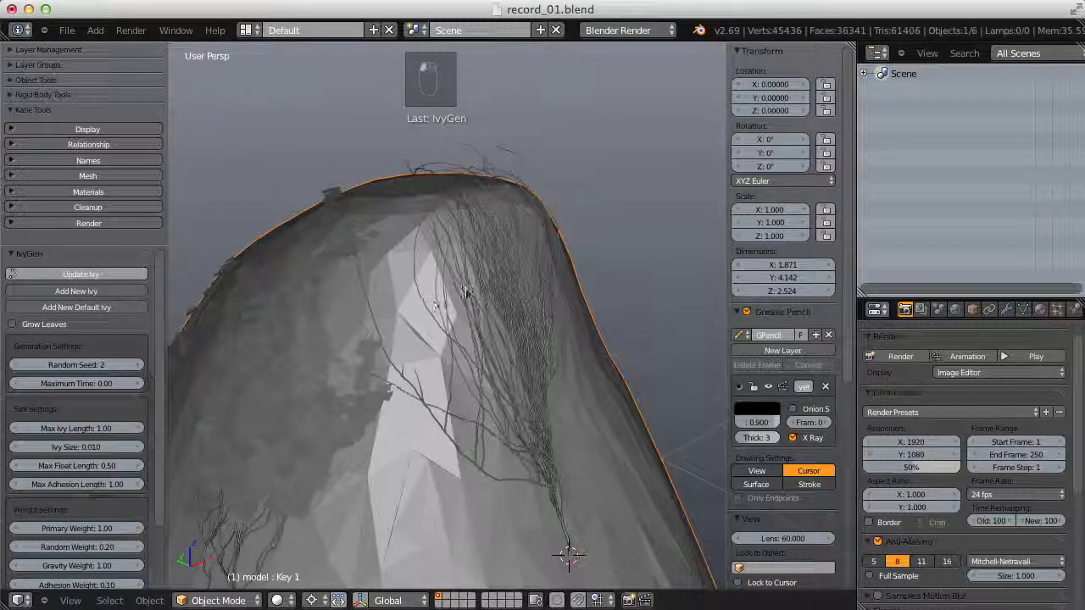
middle_drag(508, 270, 491, 407)
scroll(450, 393, up, 4)
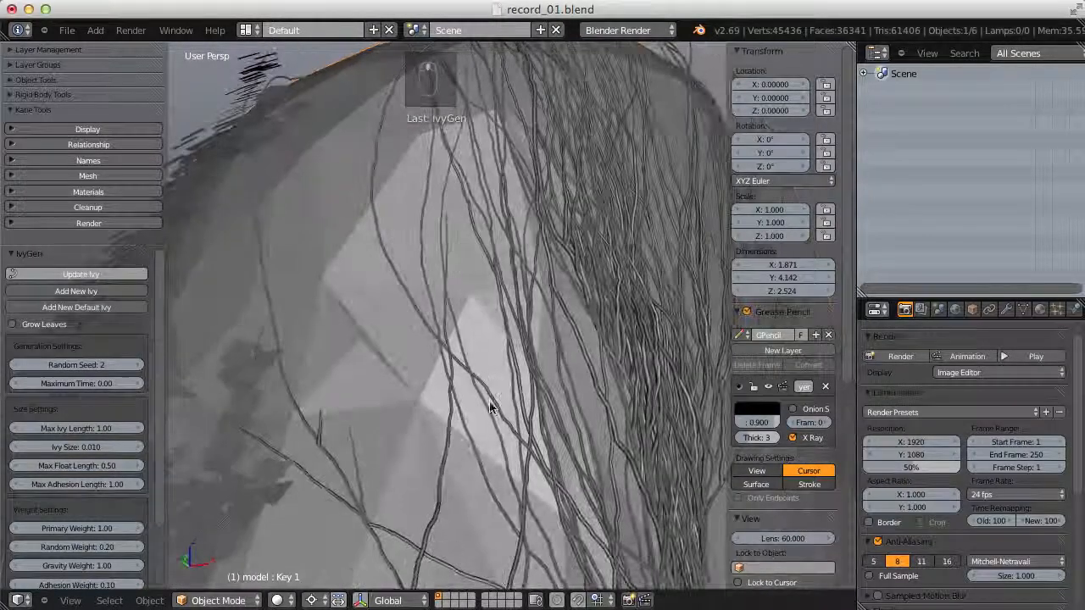
middle_drag(488, 281, 524, 341)
- Raise the Primary Weight to 2.00, regenerate the ivy and examine how straight its branches grow
click(100, 529)
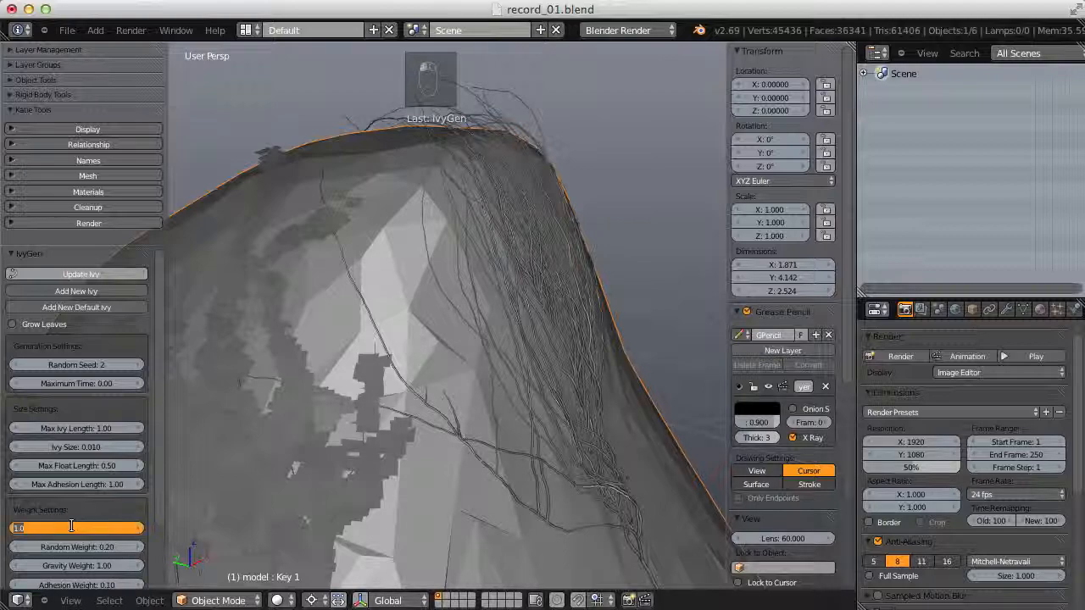
text(2)
key(Return)
click(80, 273)
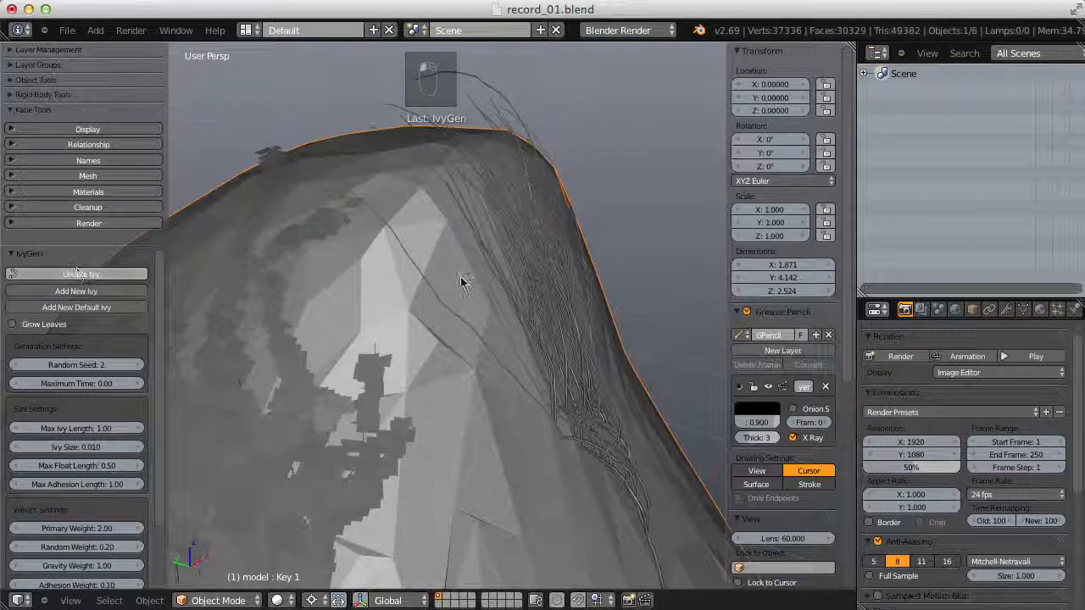
middle_drag(572, 305, 503, 288)
scroll(508, 311, up, 3)
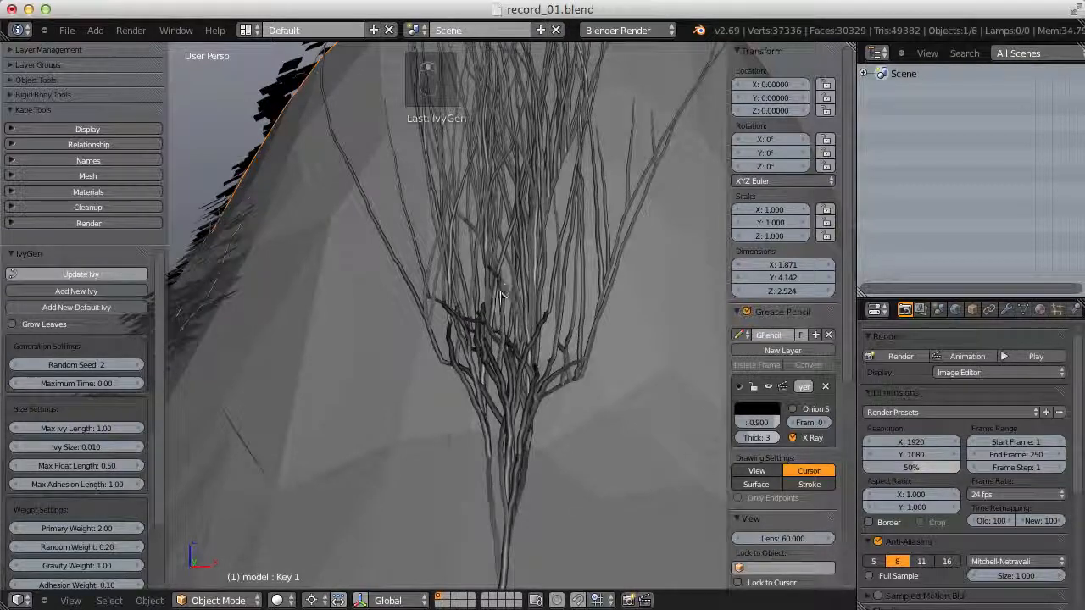
scroll(503, 287, down, 6)
middle_drag(540, 185, 457, 330)
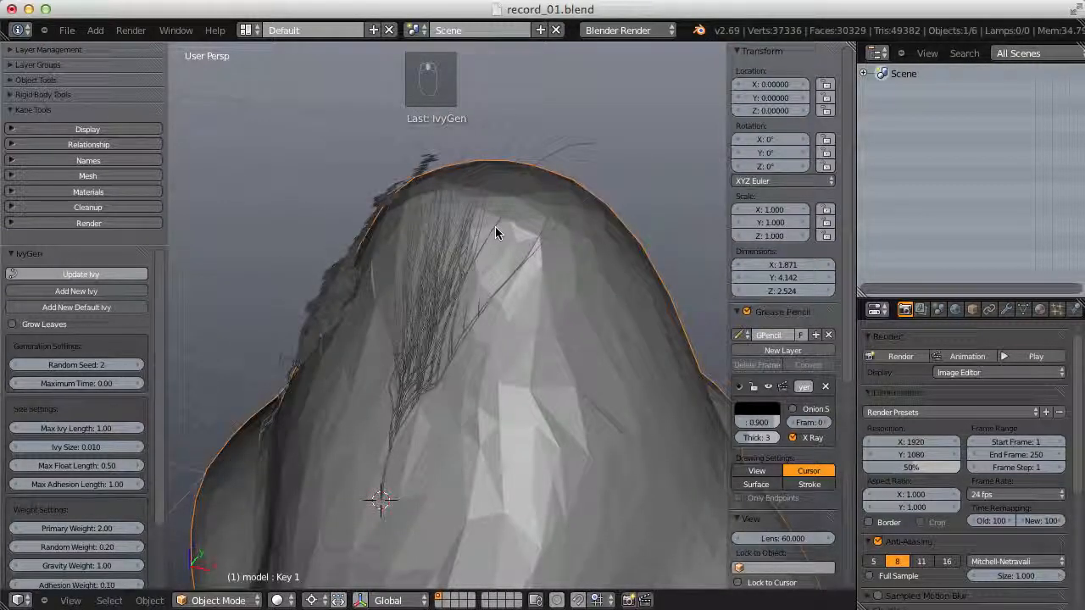
- Reset the Primary Weight to its default, set it to 0.25 and update the ivy
right_click(80, 528)
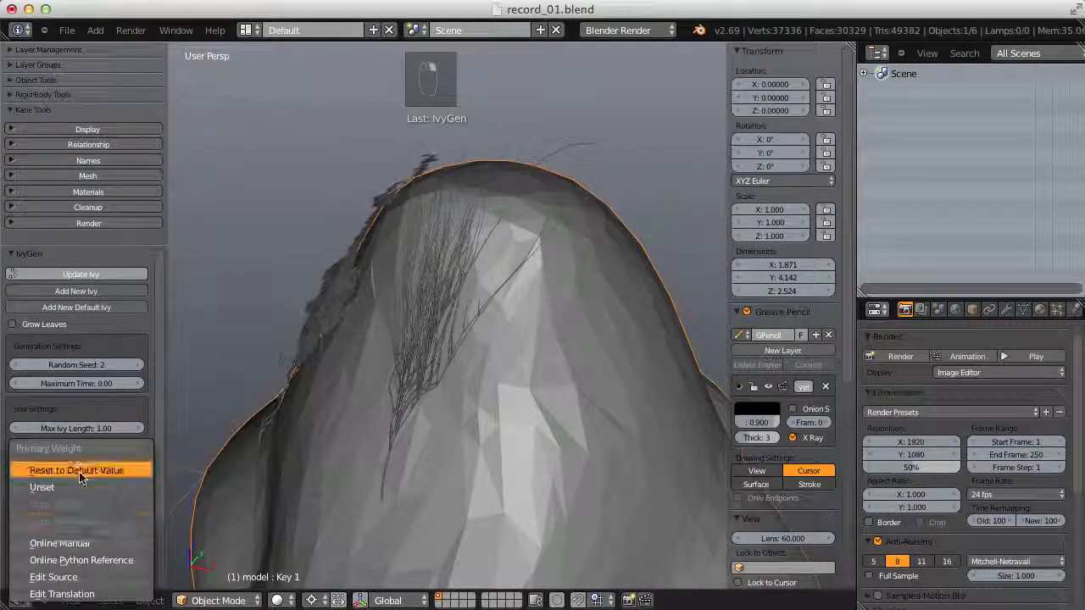
click(111, 476)
click(75, 527)
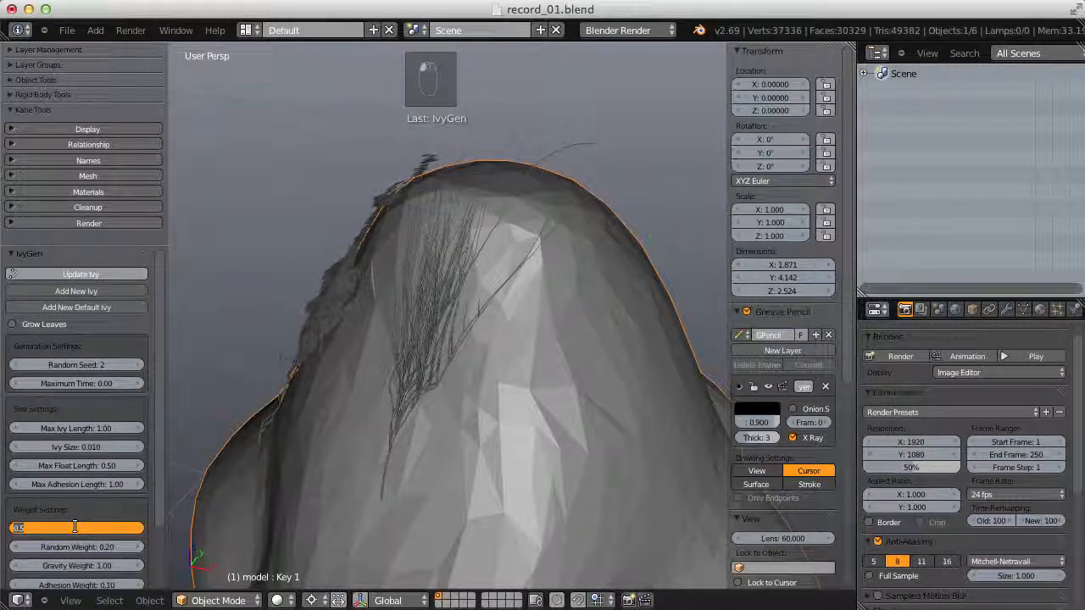
text(.25)
key(Return)
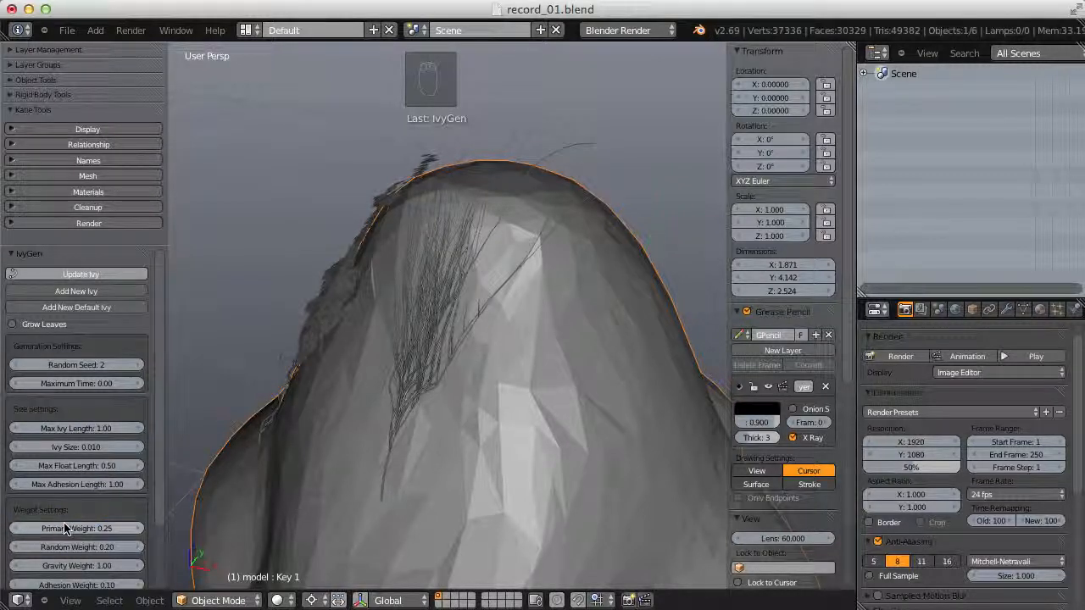
click(71, 273)
scroll(365, 359, down, 2)
middle_drag(365, 358, 456, 367)
scroll(480, 319, up, 2)
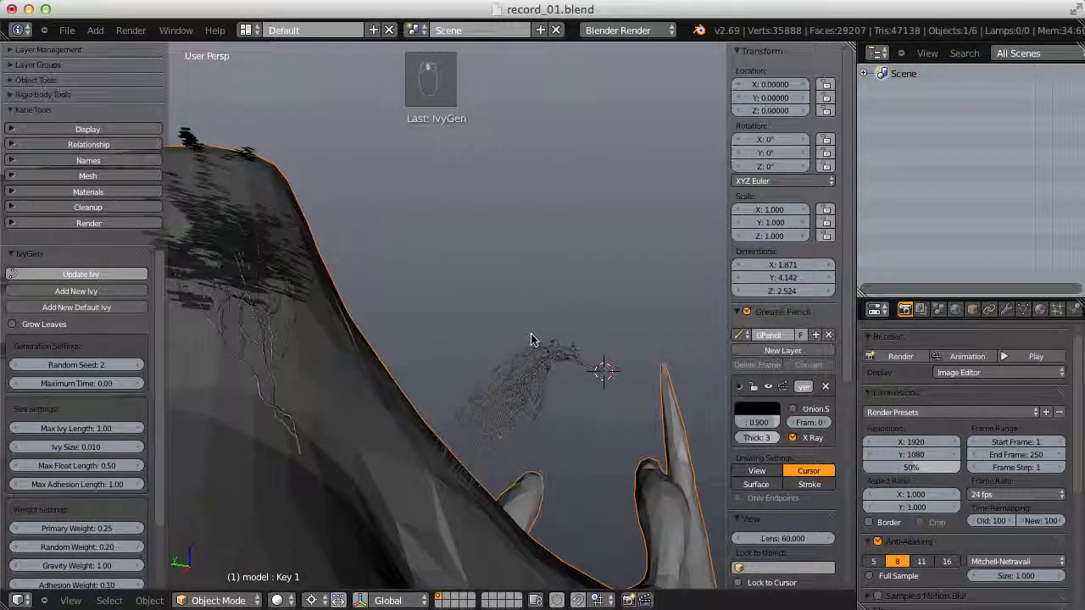
- Place the 3D cursor on the rhino's surface, regrow the ivy from that point and inspect its branches up close
middle_drag(552, 331, 367, 402)
scroll(433, 240, up, 5)
click(403, 397)
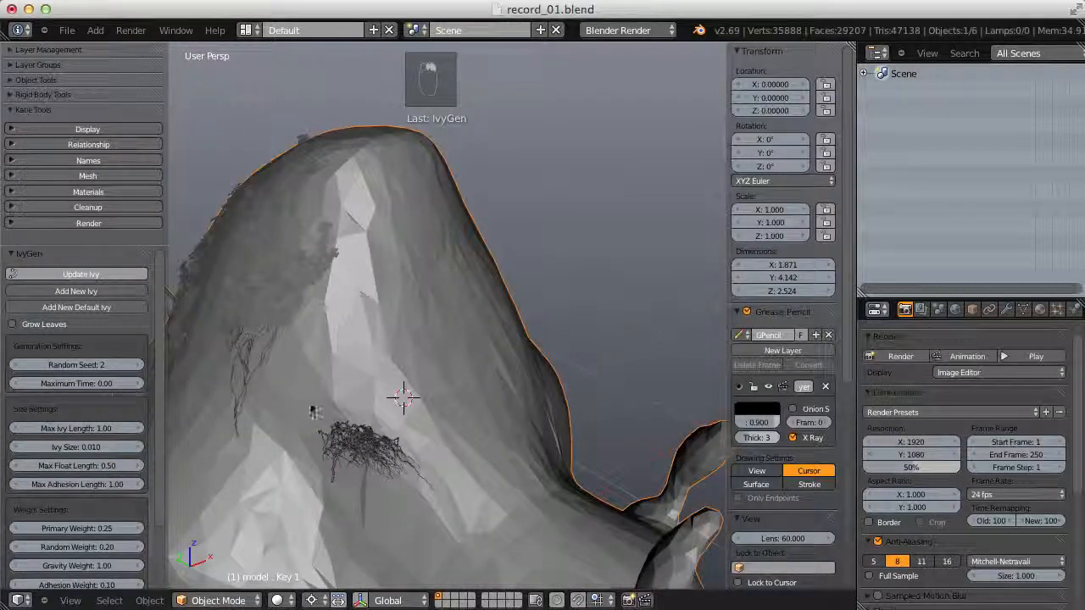
click(53, 273)
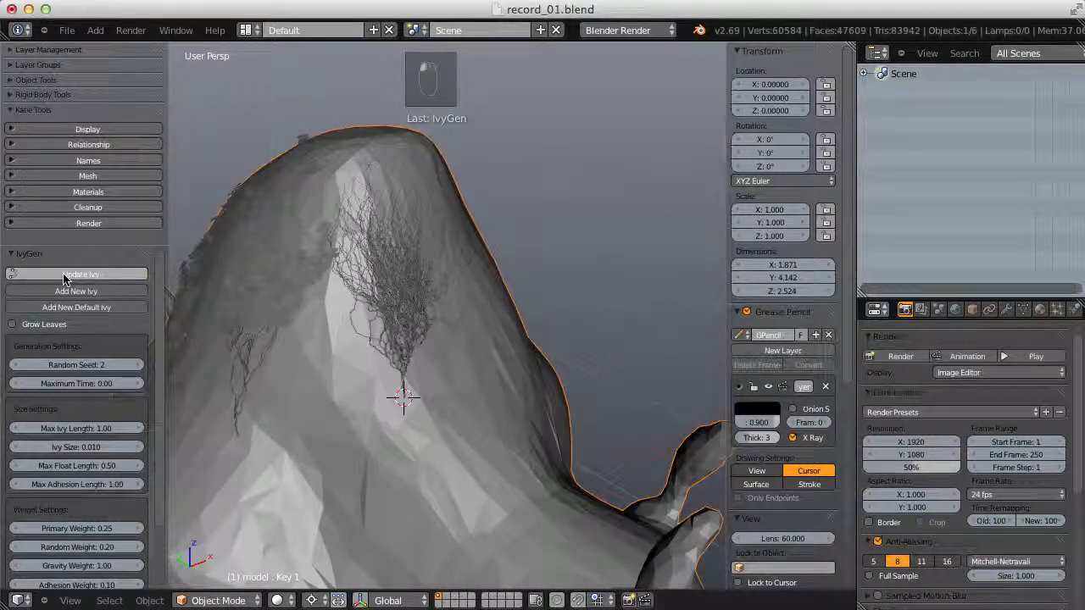
middle_drag(369, 239, 519, 255)
scroll(500, 250, up, 5)
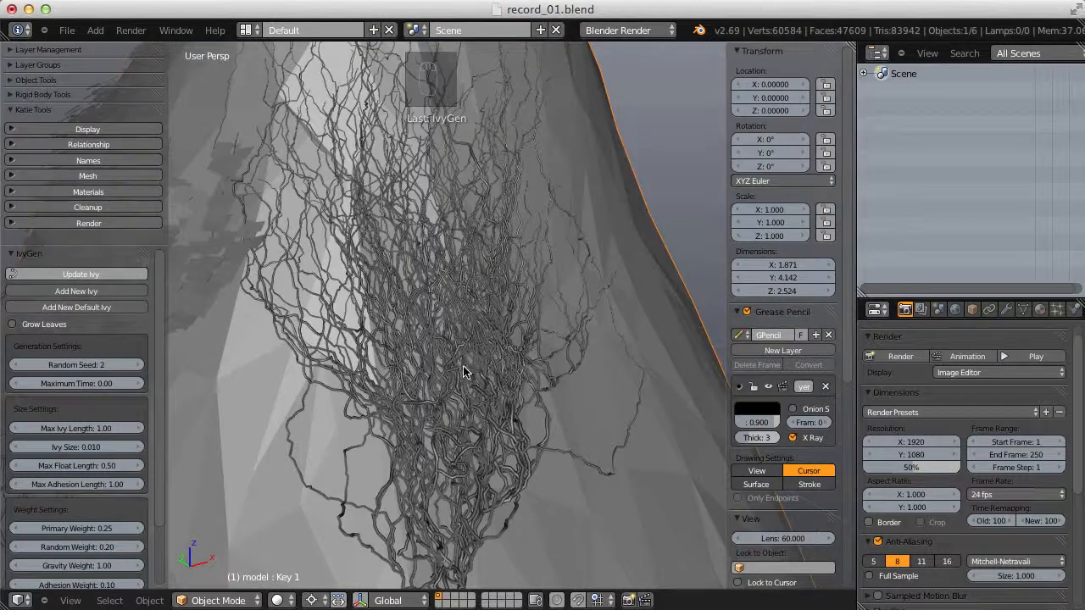
middle_drag(494, 290, 416, 376)
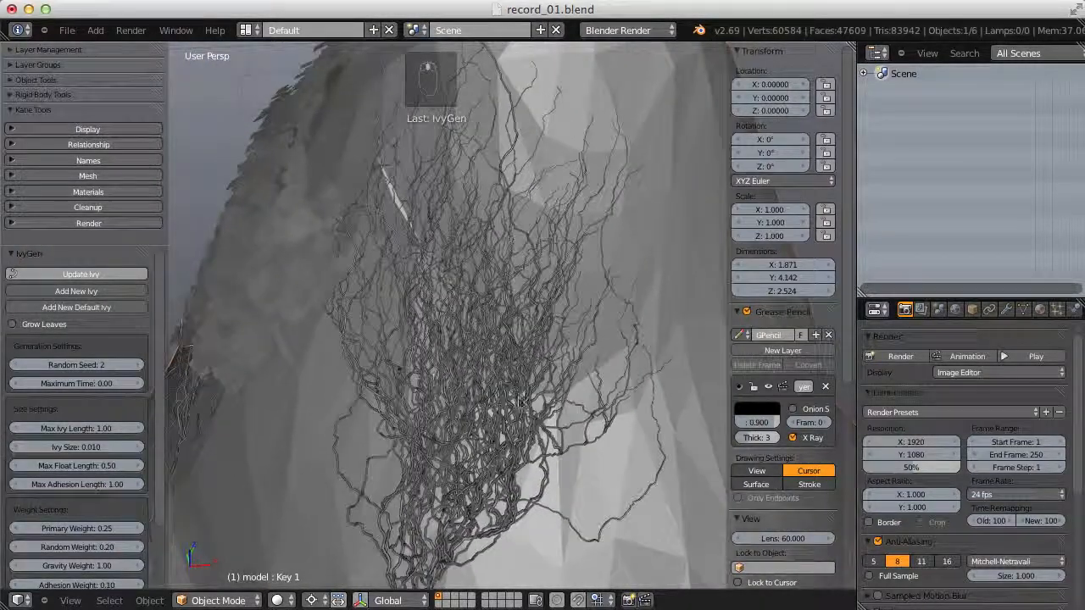
scroll(549, 363, down, 3)
middle_drag(546, 288, 493, 366)
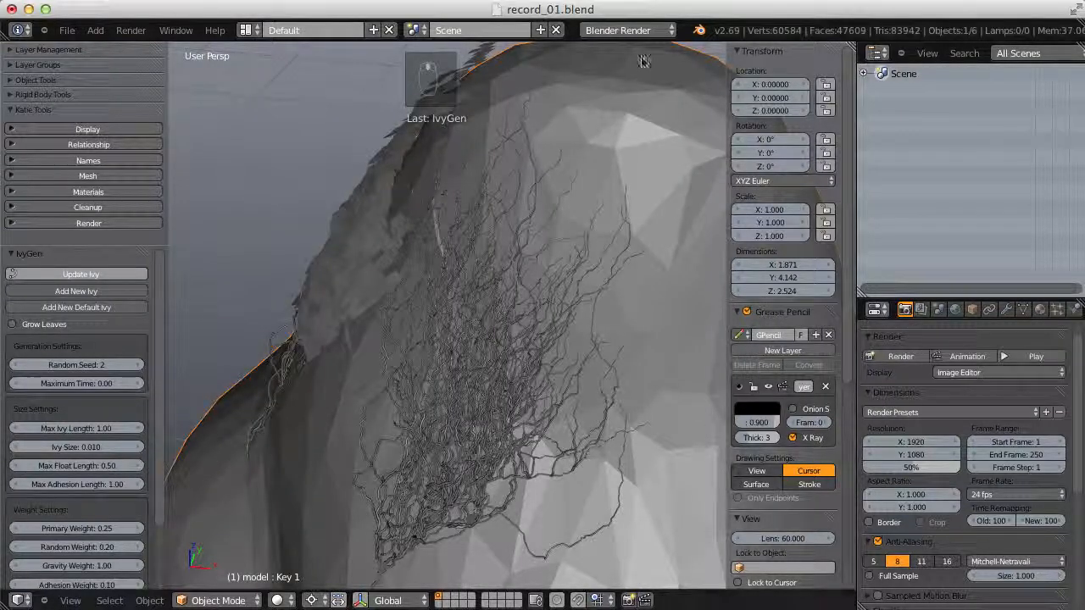
middle_drag(441, 332, 424, 356)
scroll(76, 508, down, 2)
- Lower the Primary Weight to 0.05, update the ivy and examine the branch pattern from several angles
click(70, 460)
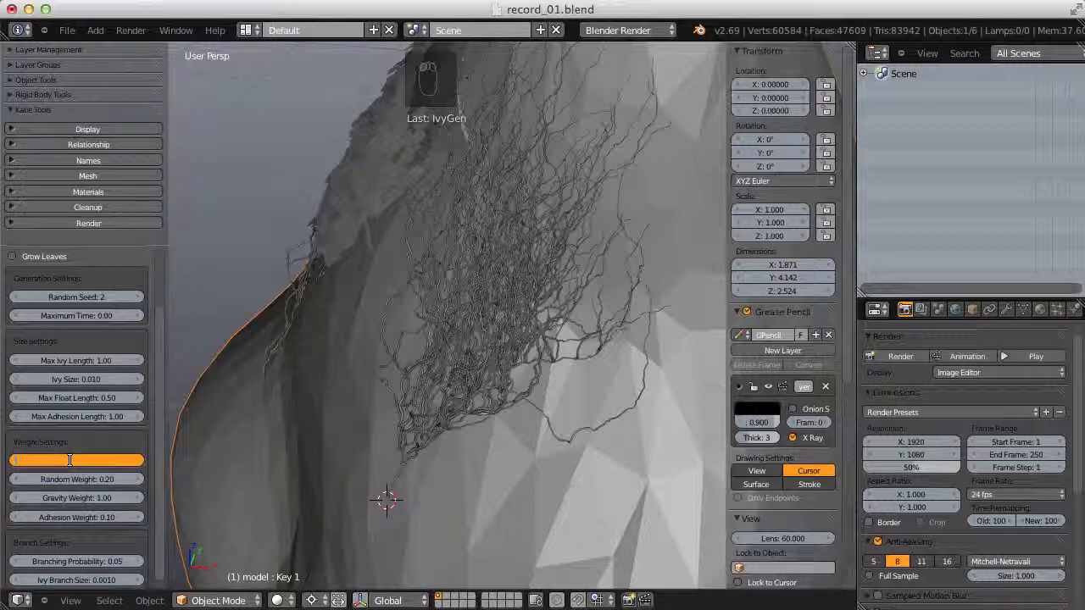
text(.05)
key(Return)
scroll(76, 381, up, 2)
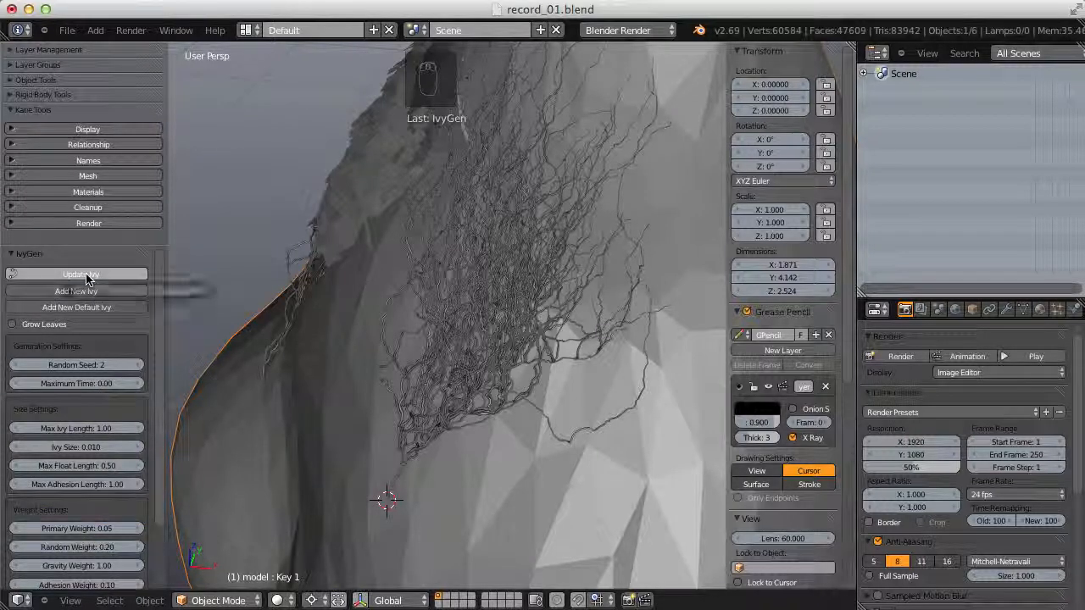
click(80, 274)
middle_drag(480, 259, 498, 328)
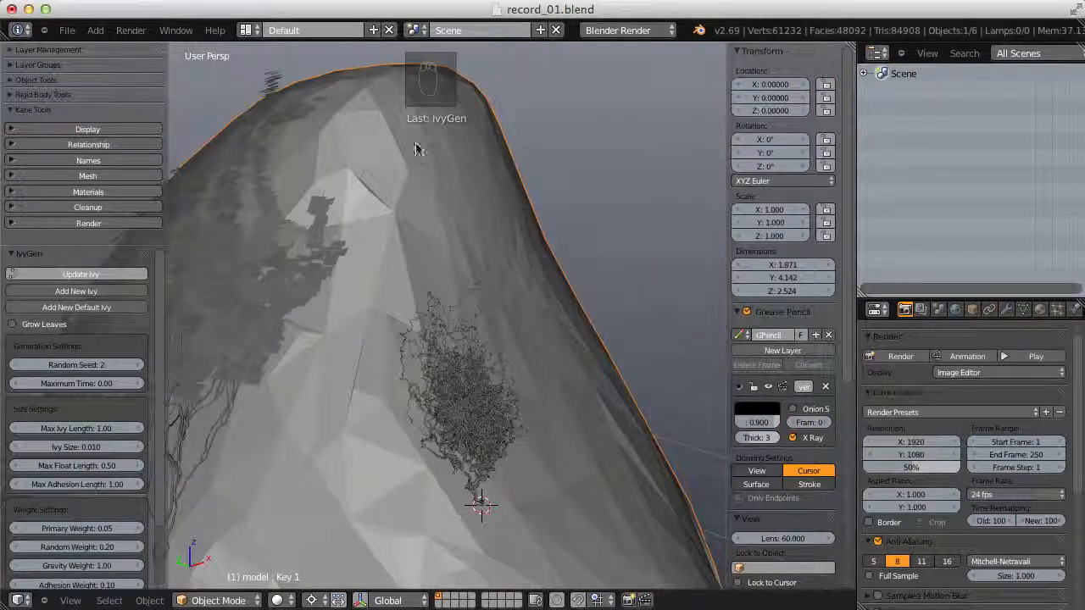
middle_drag(416, 143, 373, 312)
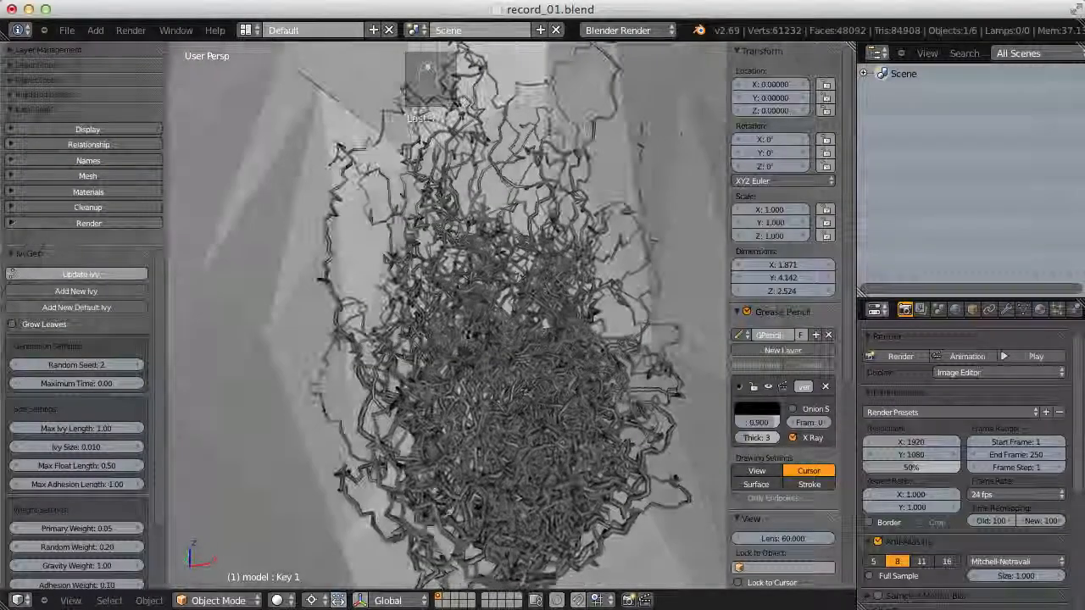
scroll(373, 312, down, 3)
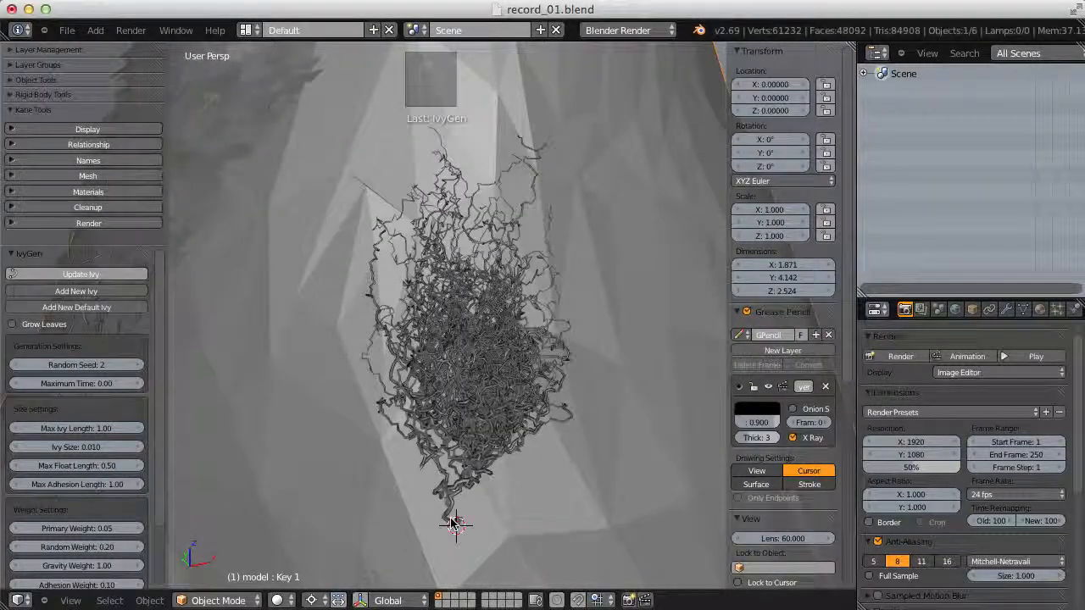
scroll(452, 523, up, 4)
middle_drag(452, 518, 452, 416)
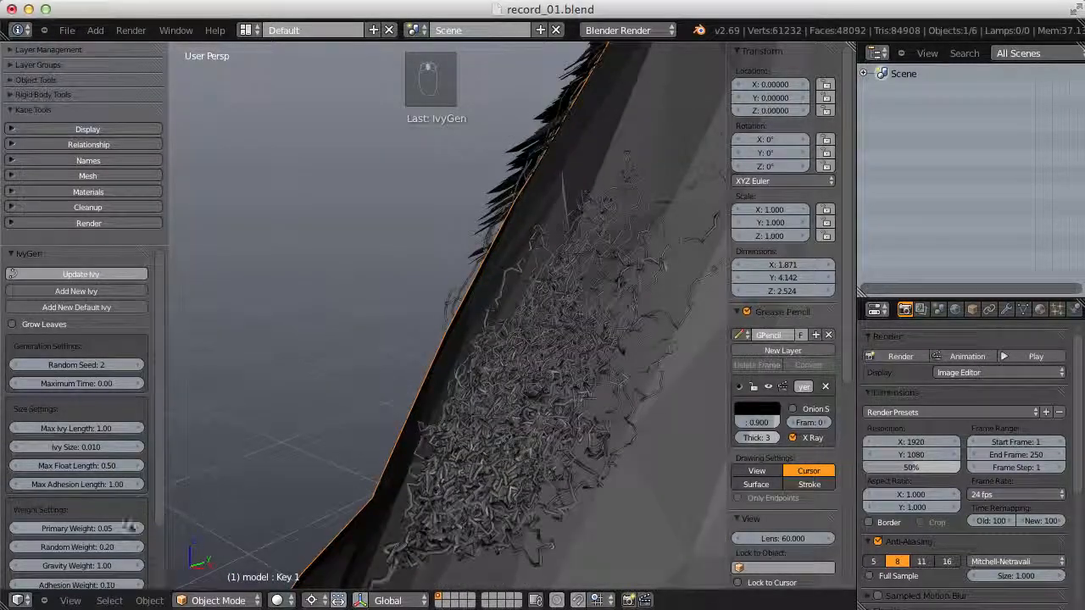
- Restore the Primary Weight to its default of 0.50, regenerate the ivy and look over the new growth
right_click(83, 528)
click(76, 469)
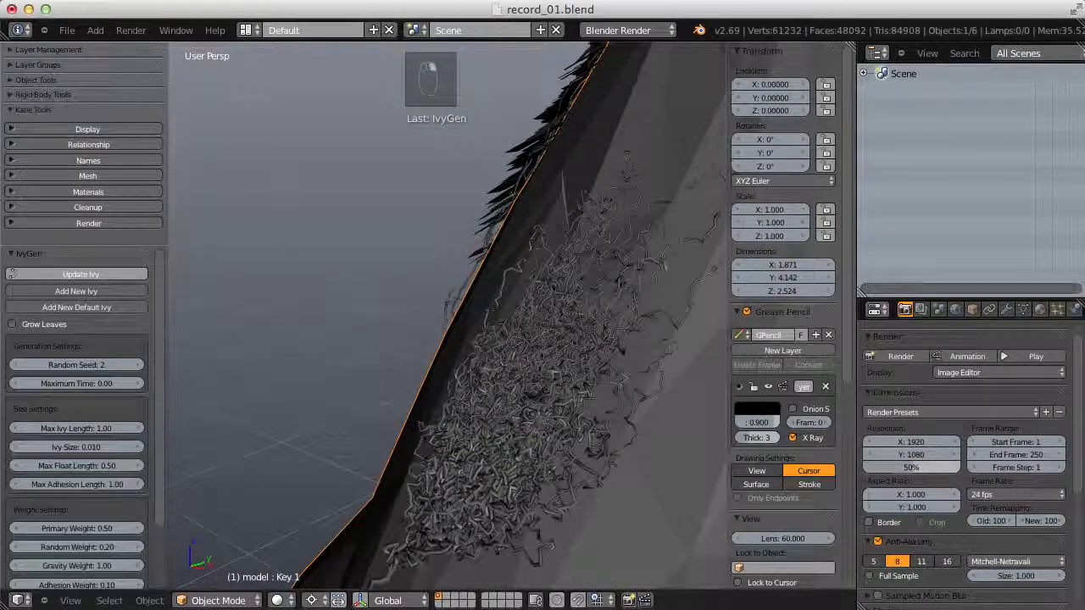
middle_drag(466, 494, 447, 437)
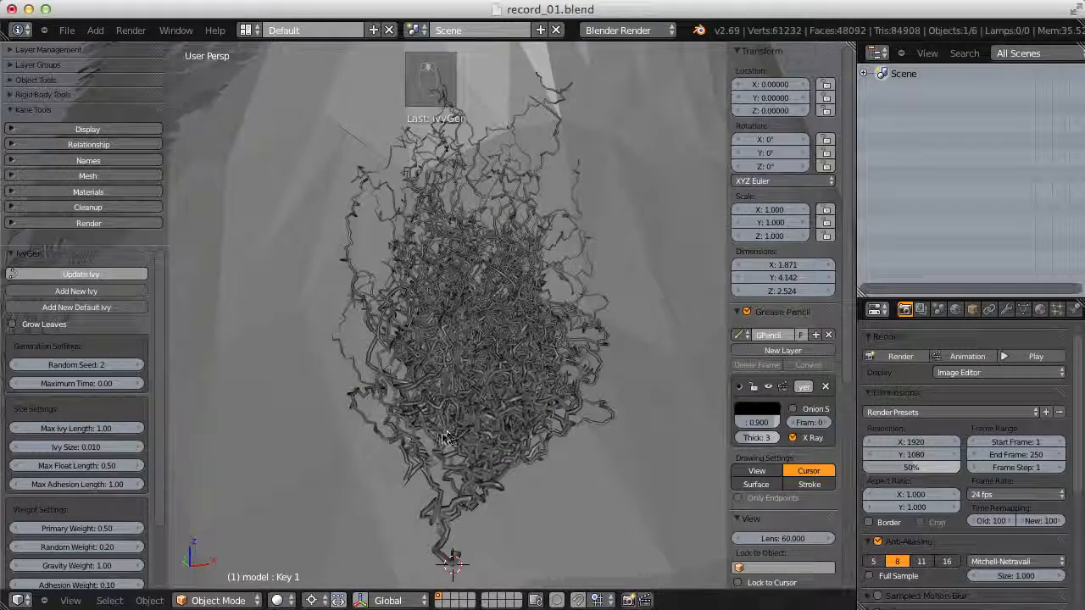
click(83, 274)
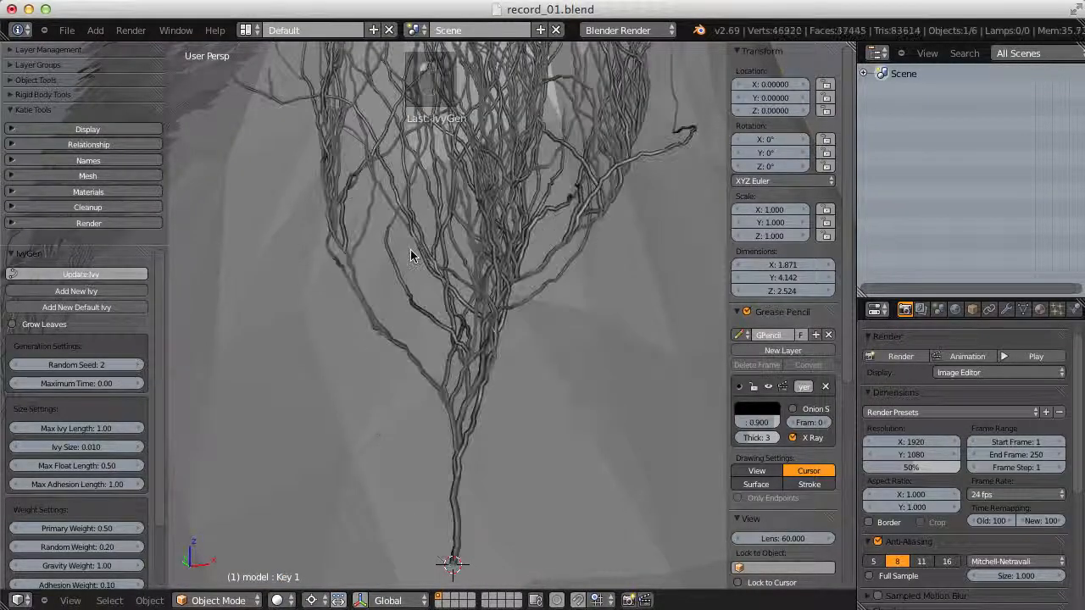
middle_drag(410, 249, 501, 264)
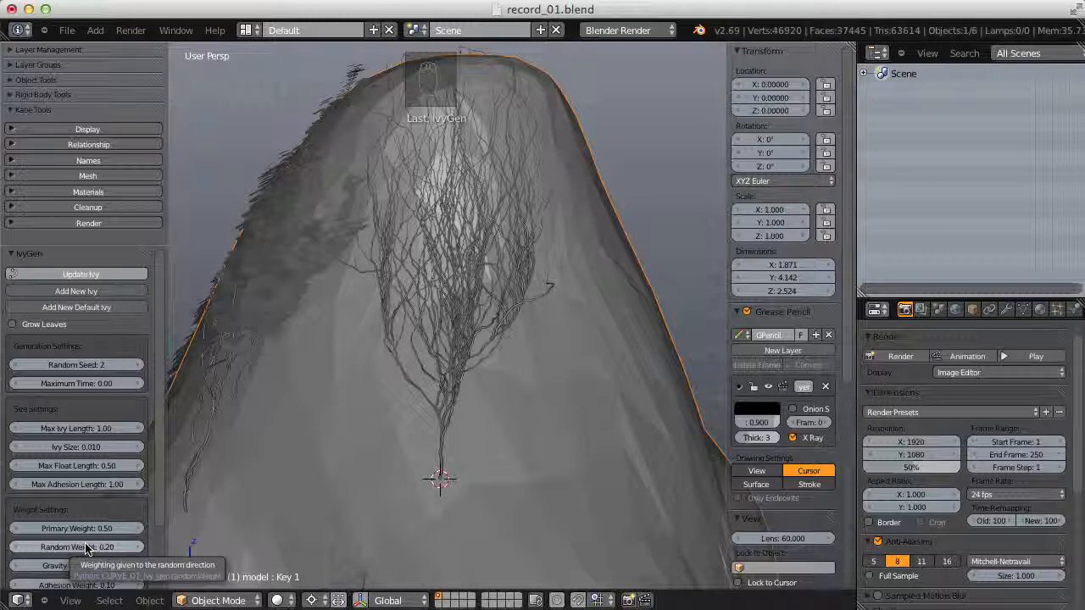
middle_drag(515, 274, 517, 348)
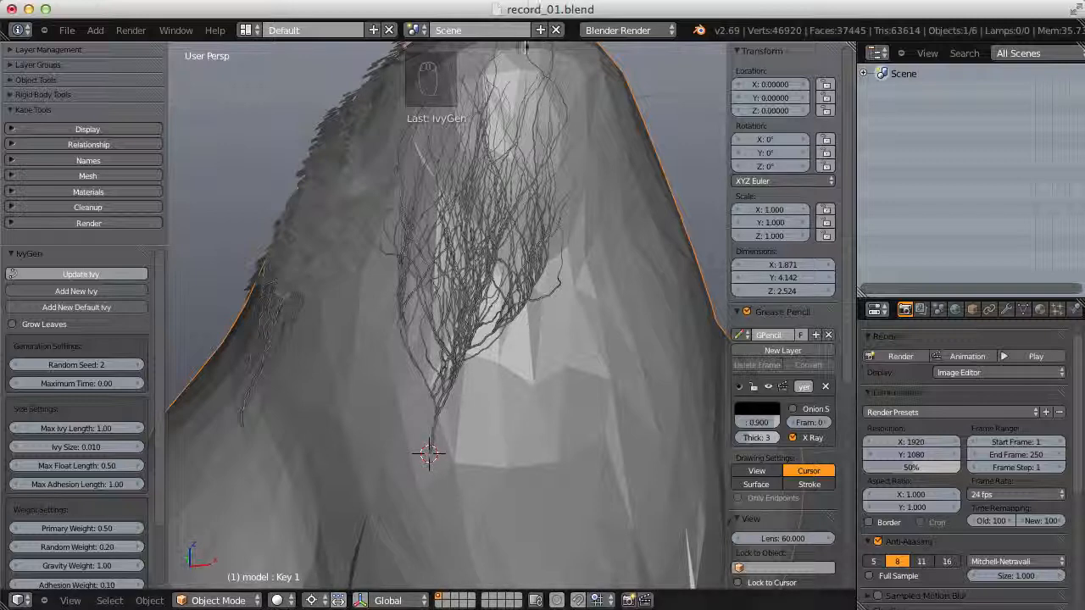
middle_drag(522, 324, 481, 386)
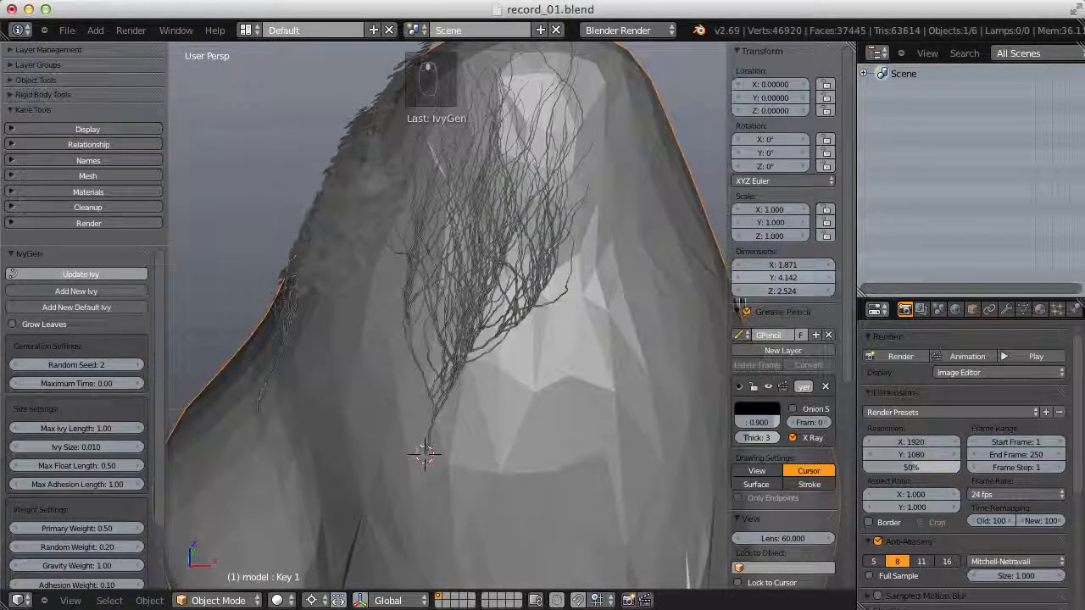
middle_drag(690, 299, 432, 425)
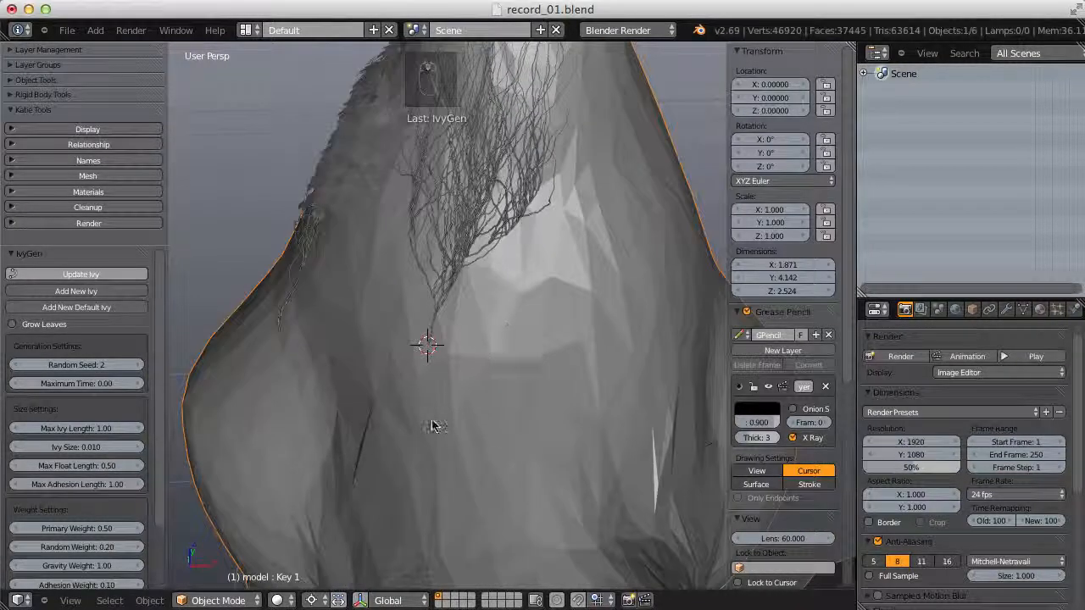
- Set the Random Weight to 0.4, update the ivy and examine its tangled branches from several angles
click(69, 547)
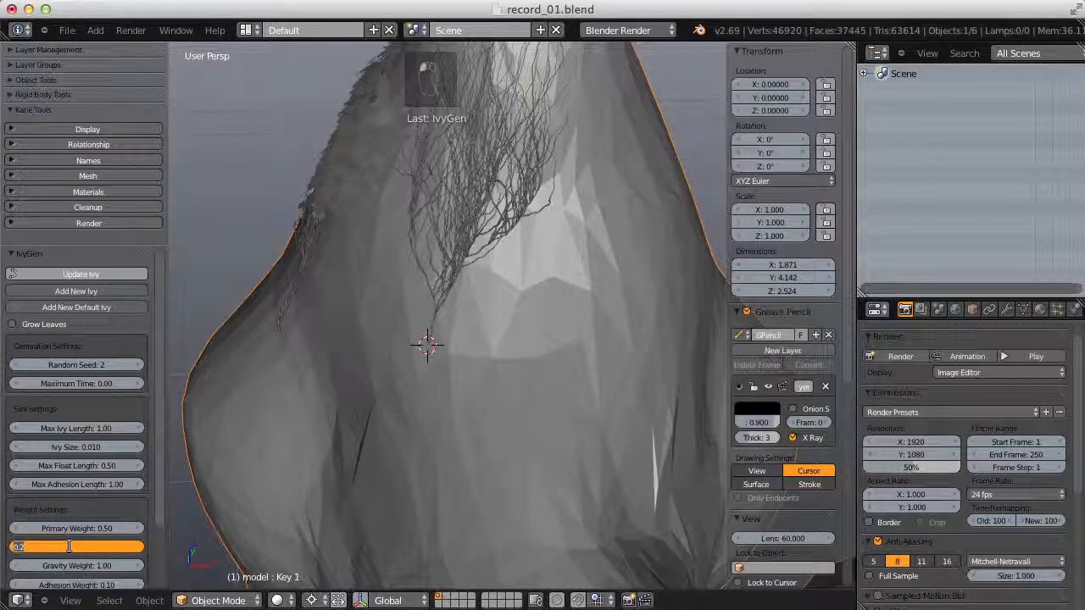
text(0.4)
key(Return)
click(81, 274)
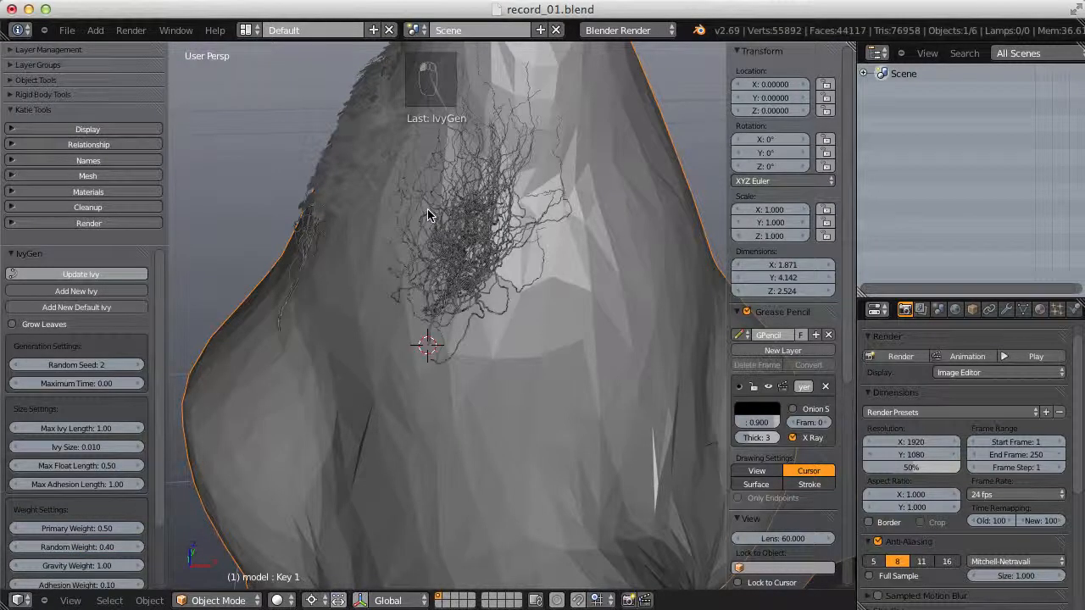
middle_drag(500, 268, 441, 339)
scroll(526, 271, down, 3)
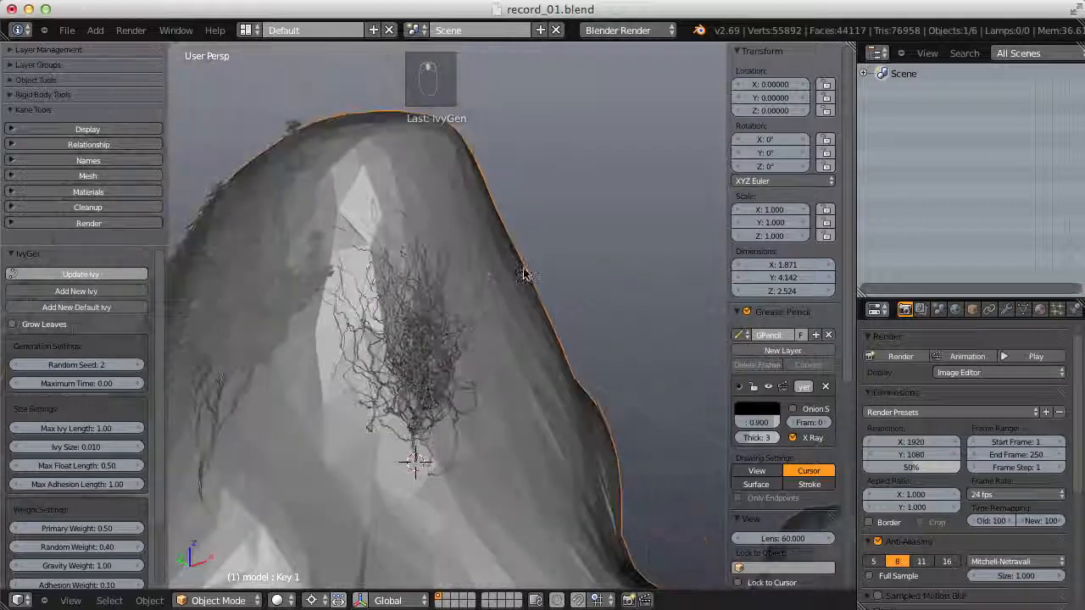
middle_drag(415, 293, 434, 277)
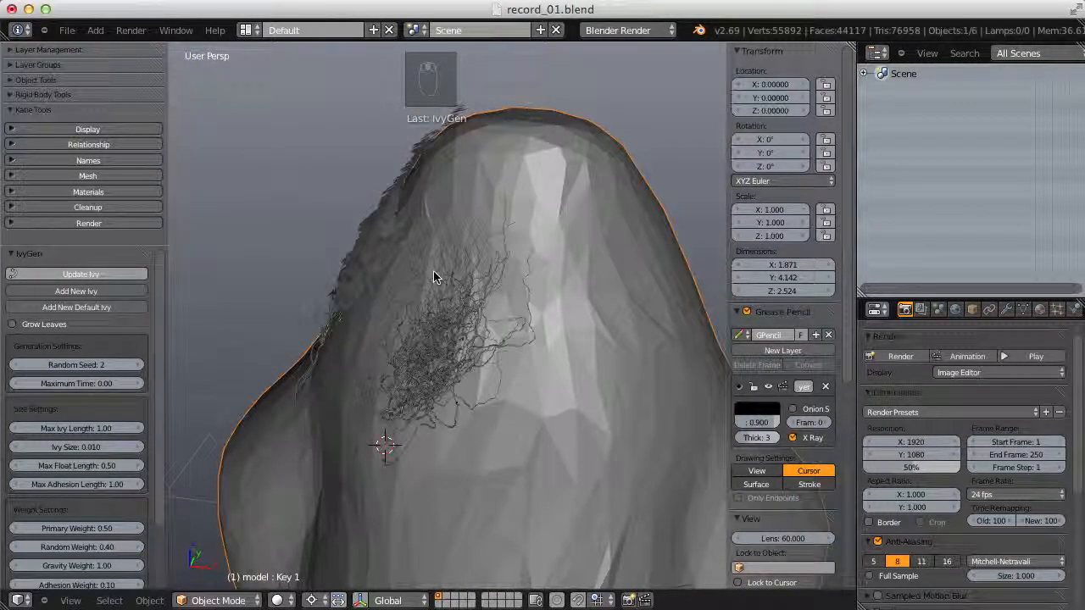
- Raise the Random Weight to 0.8, regenerate the ivy and inspect the branch pattern up close
click(93, 547)
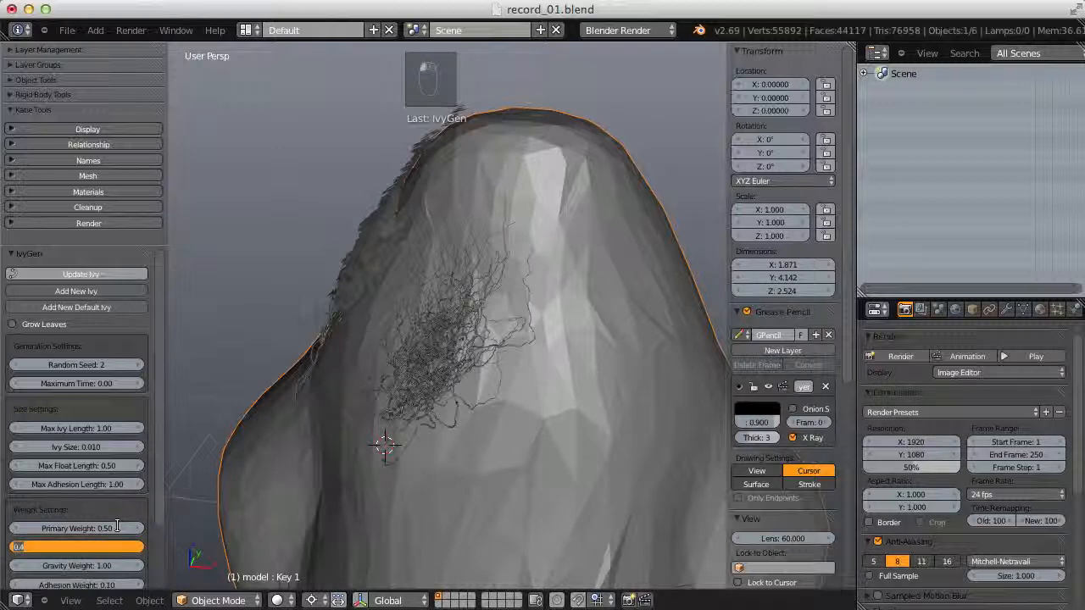
text(0.8)
key(Return)
click(90, 273)
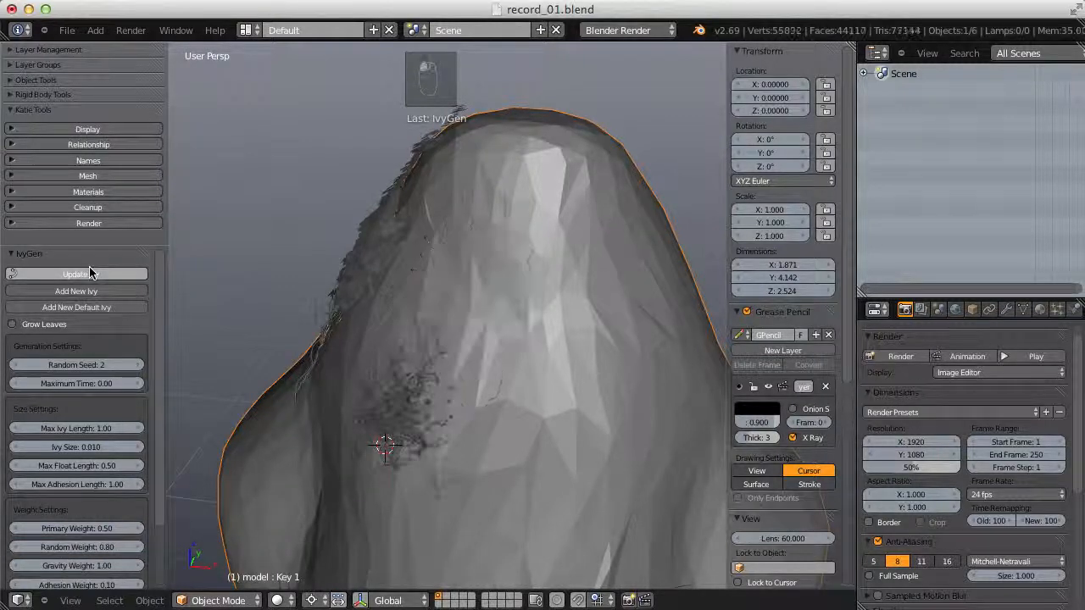
middle_drag(399, 351, 482, 322)
scroll(482, 322, up, 2)
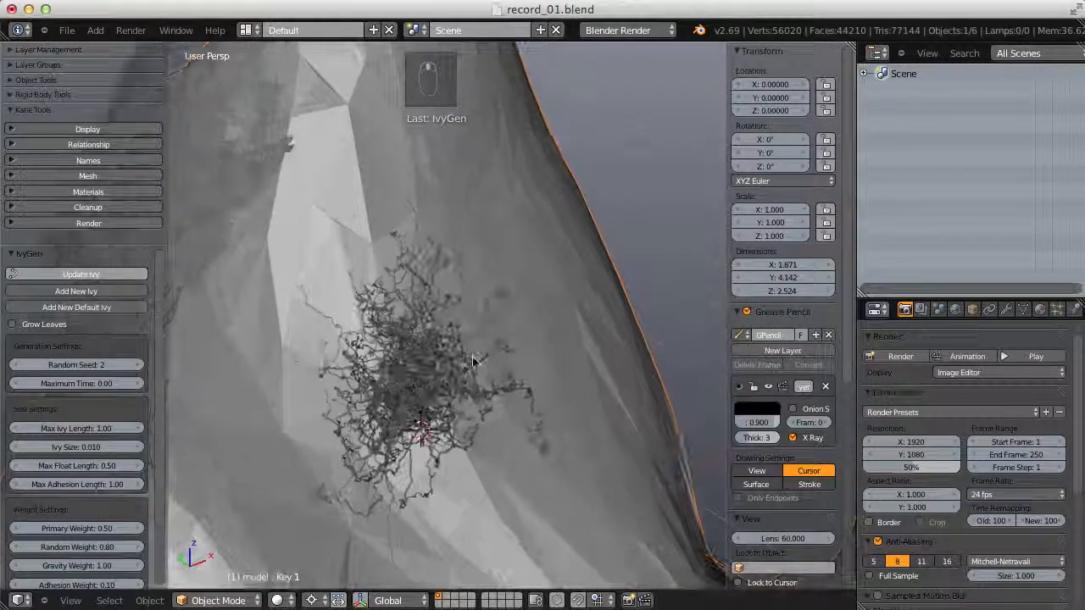
scroll(466, 363, up, 2)
mouse_move(465, 363)
middle_down()
mouse_move(439, 371)
mouse_move(538, 395)
mouse_move(557, 412)
mouse_move(398, 417)
mouse_move(559, 307)
mouse_move(449, 373)
middle_up()
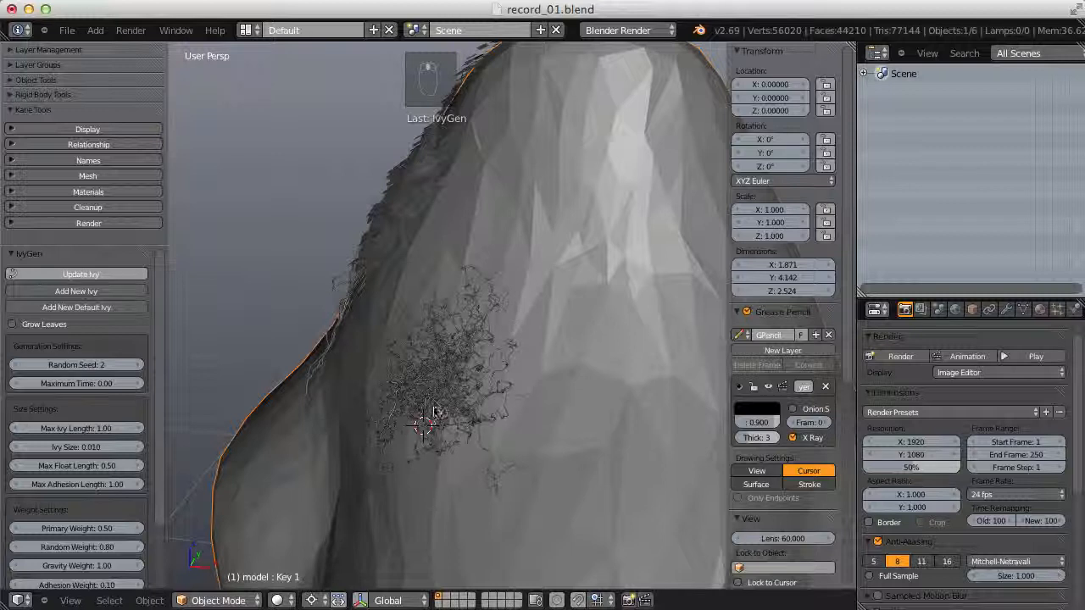
key(Escape)
- Reset the Random Weight to its default, set it to 0.1, update the ivy and look over the branches
right_click(78, 546)
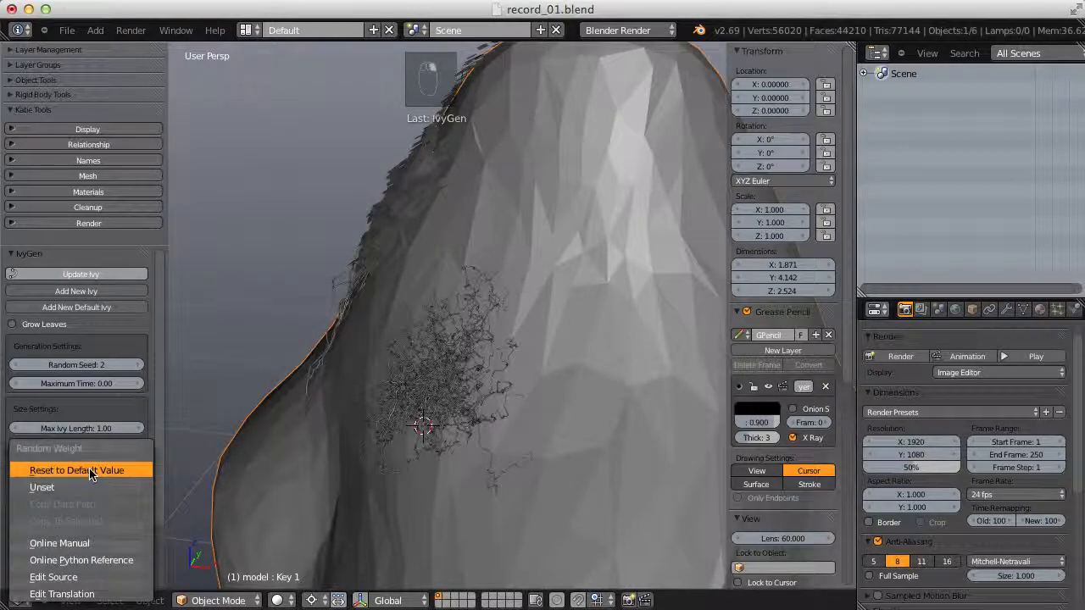
click(91, 475)
click(73, 547)
text(0.2)
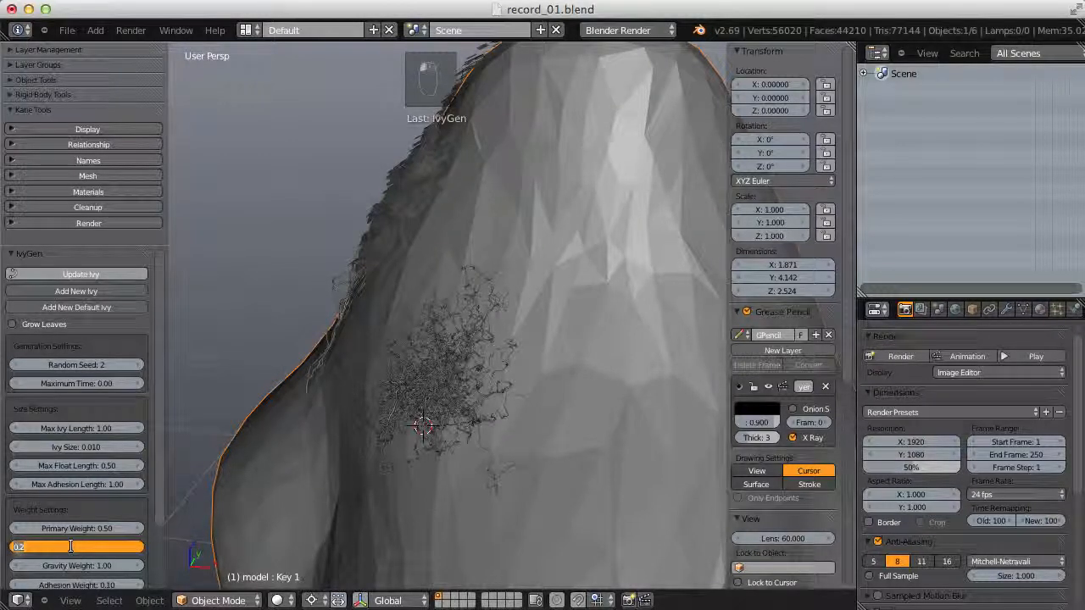
text(0.1)
key(Return)
click(52, 276)
middle_drag(429, 243, 550, 412)
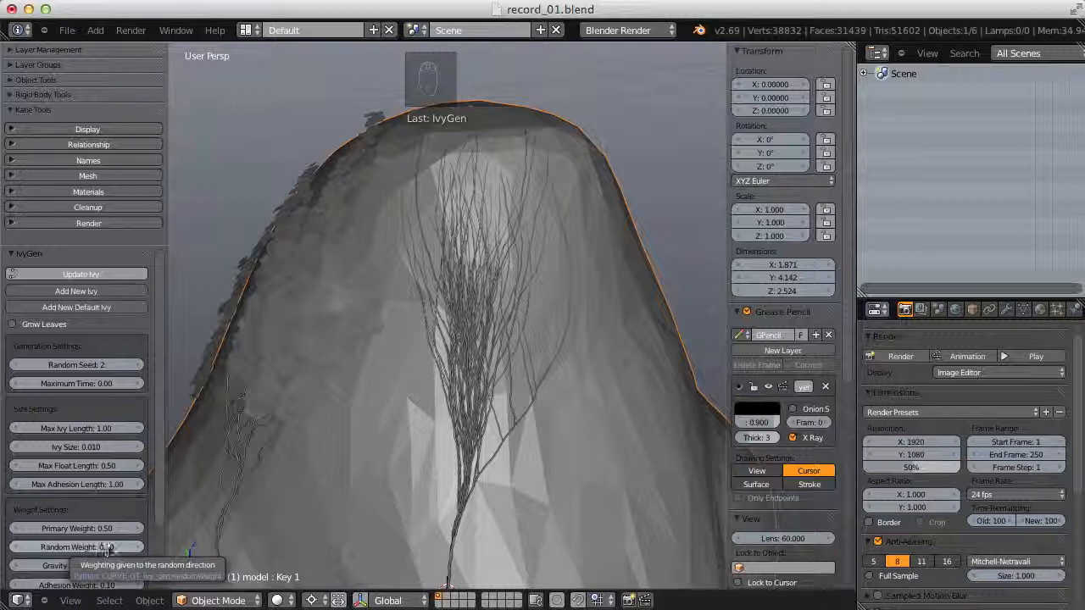
middle_drag(611, 335, 433, 479)
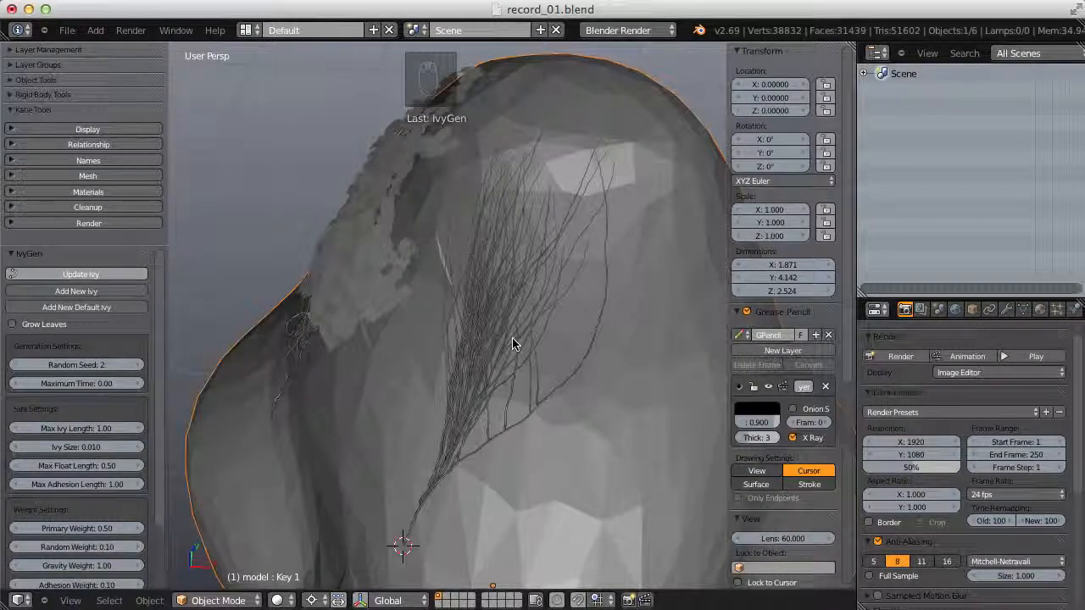
middle_drag(513, 343, 529, 261)
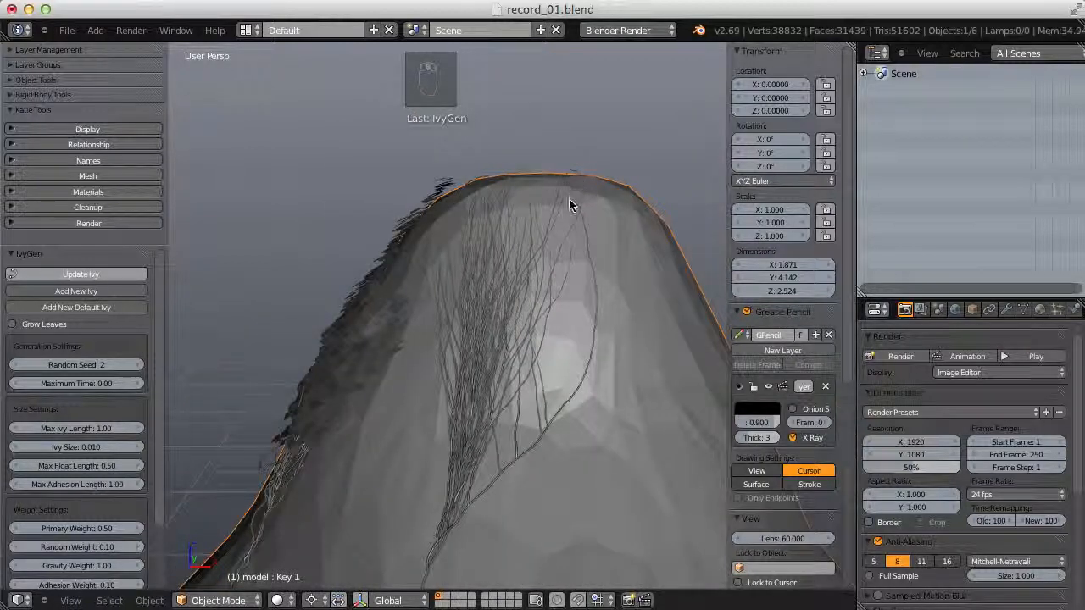
- Restore the Random Weight to its default of 0.20 and regenerate the ivy
right_click(97, 547)
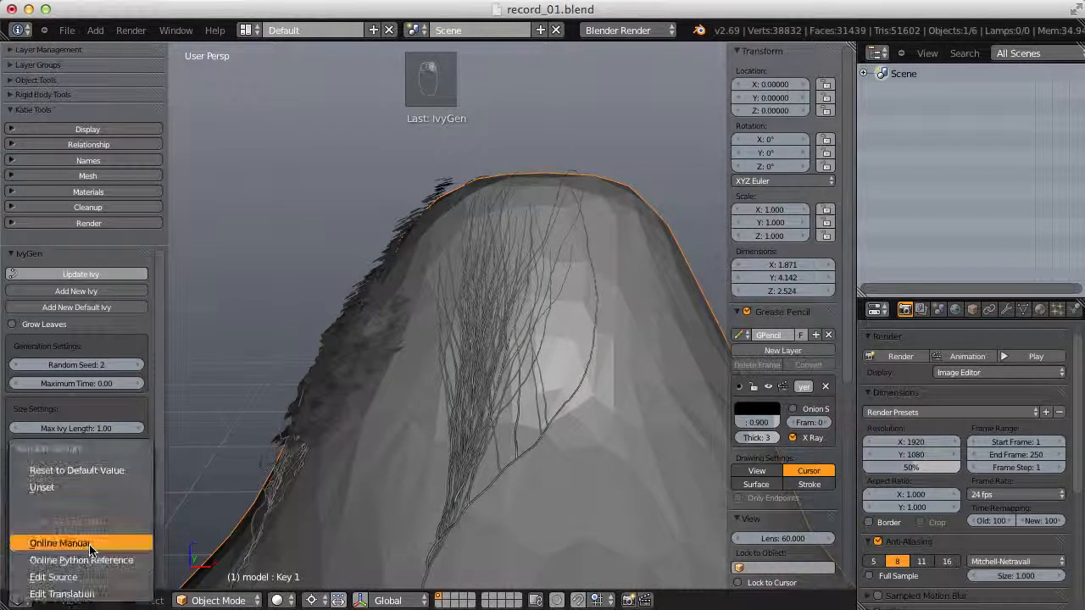
click(89, 471)
scroll(161, 483, down, 3)
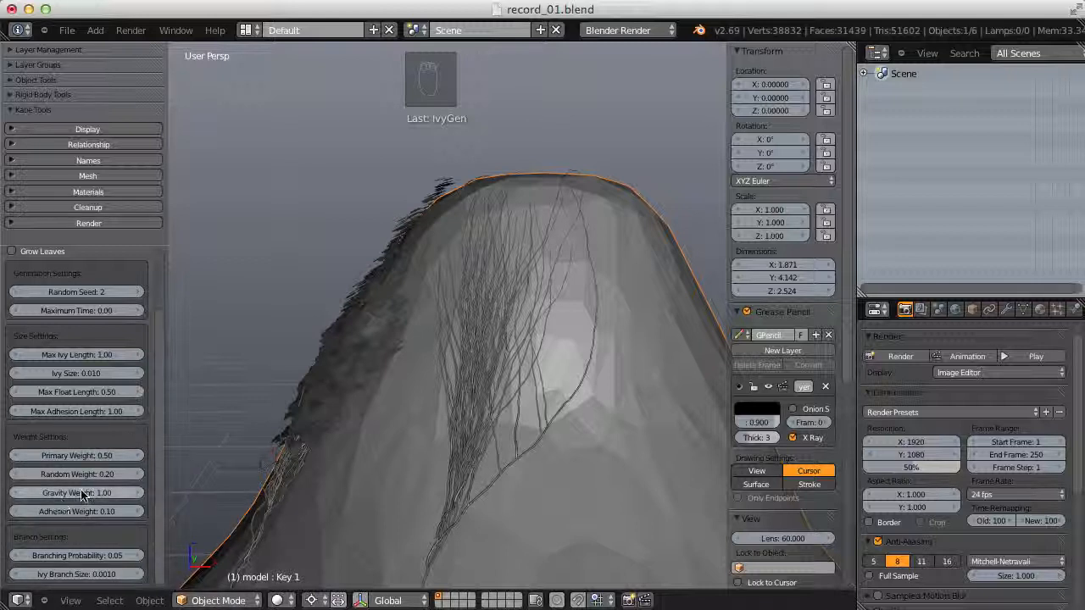
click(80, 491)
scroll(47, 502, up, 1)
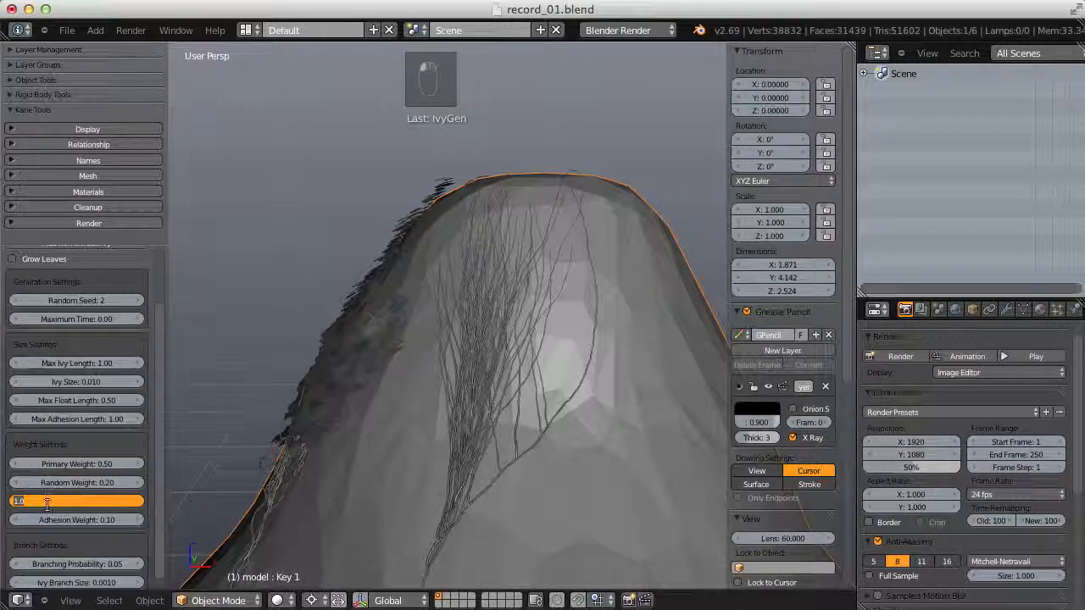
click(154, 430)
drag(160, 436, 165, 290)
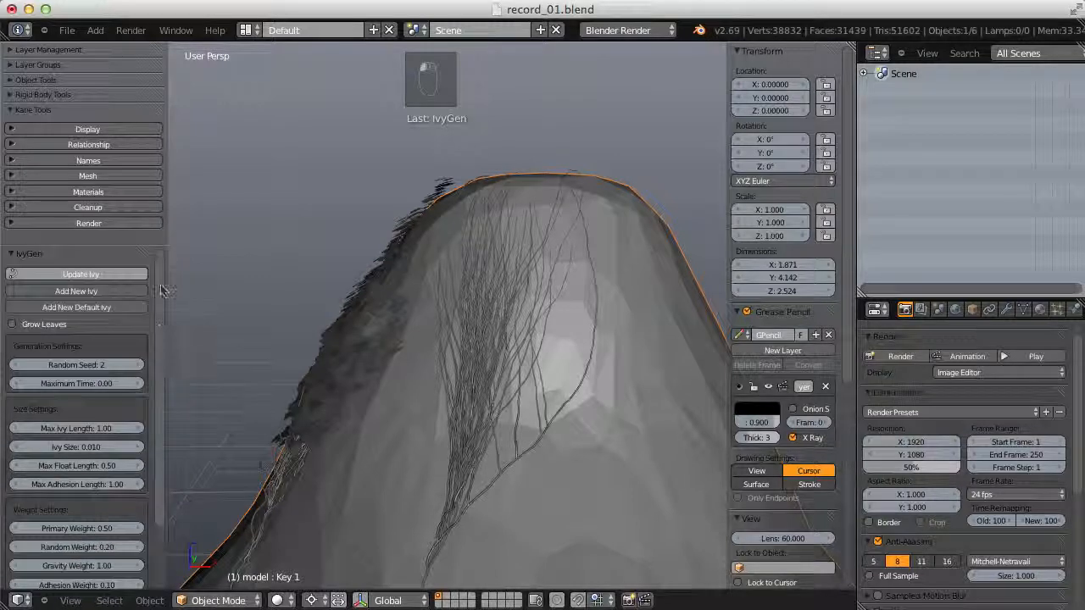
click(87, 277)
- Set the Gravity Weight to 2, update the ivy and view the branch spread from different sides
drag(161, 271, 167, 337)
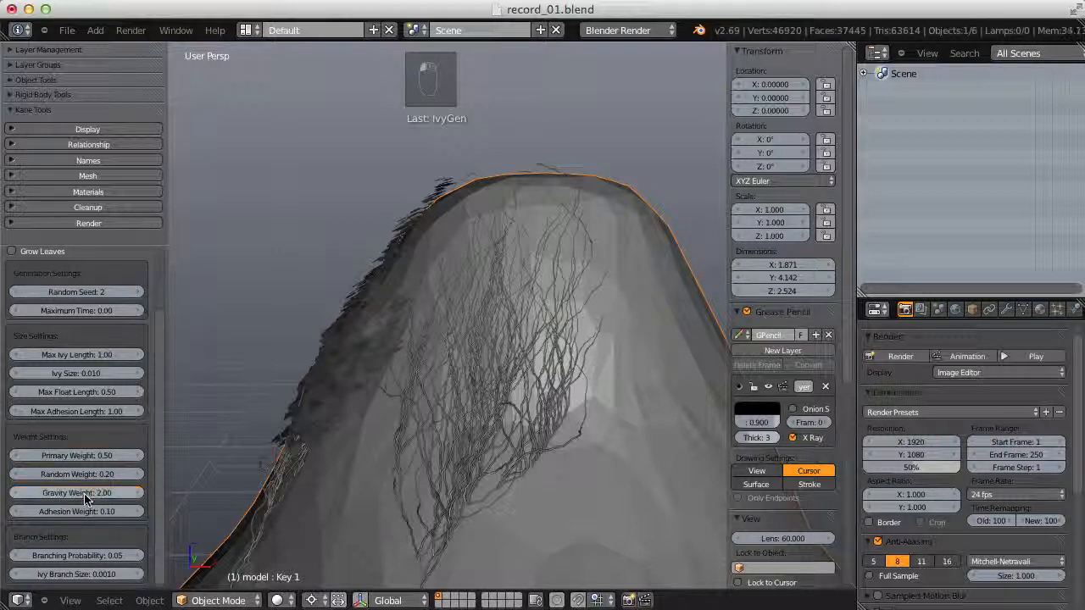
scroll(106, 437, up, 2)
click(81, 273)
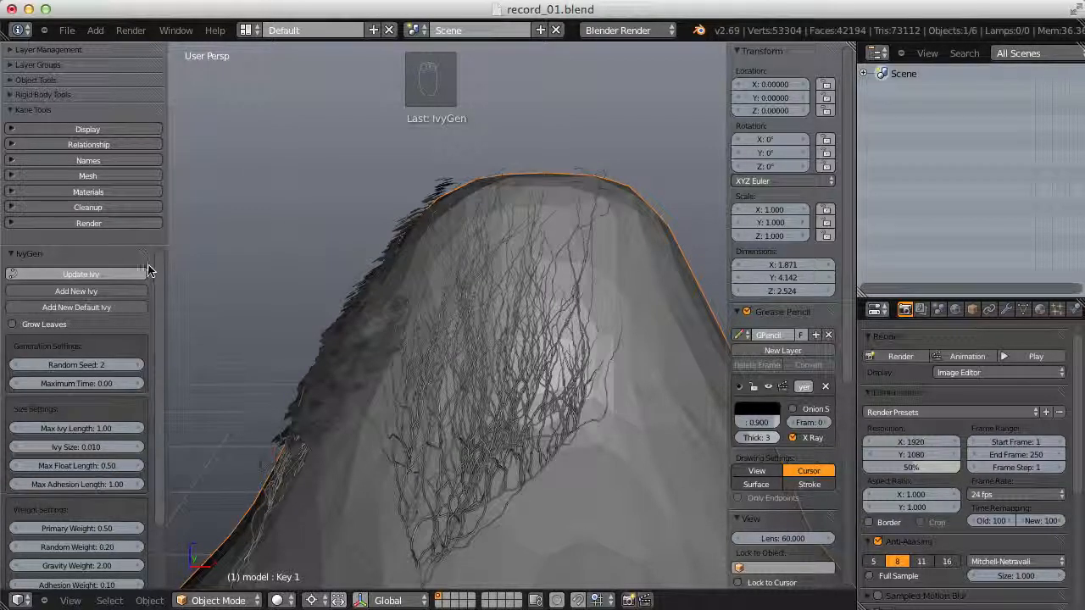
middle_drag(427, 330, 513, 375)
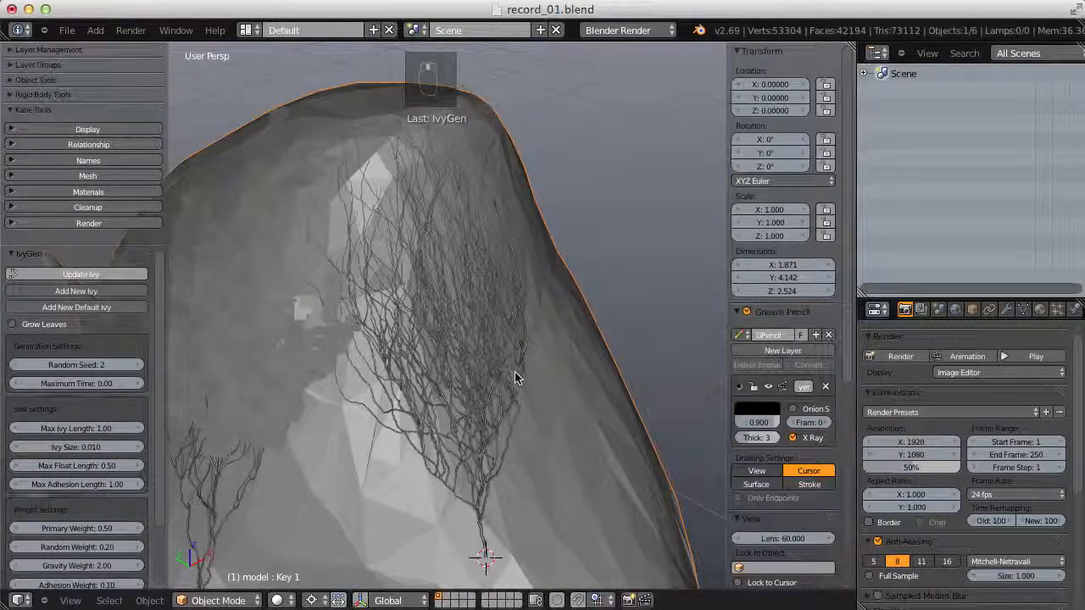
middle_drag(513, 370, 442, 402)
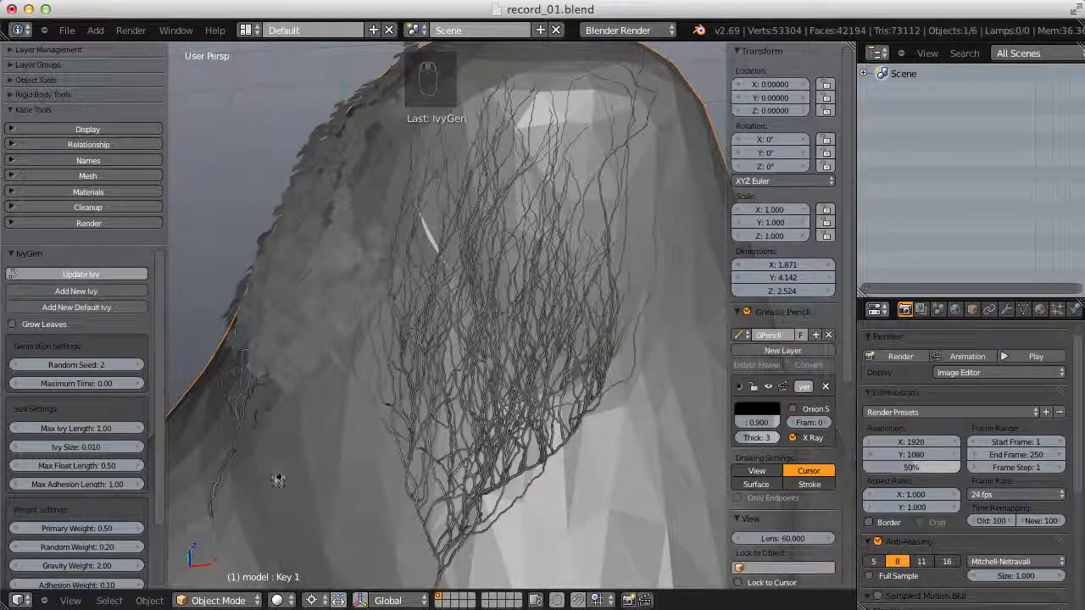
- Increase the Gravity Weight to 4, regenerate the ivy and compare its shape from several angles
scroll(85, 492, down, 3)
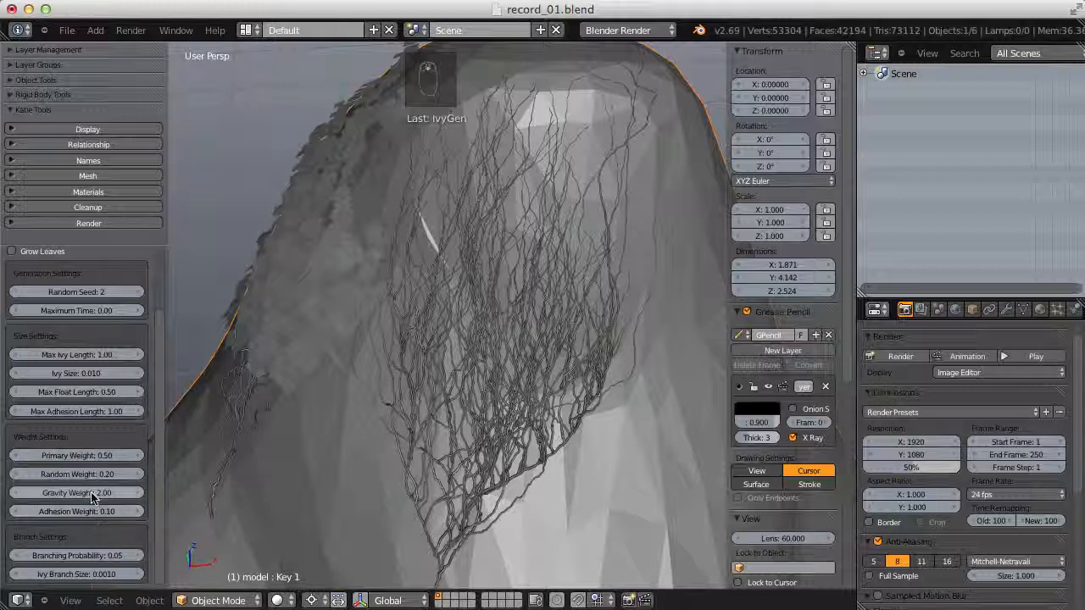
click(91, 493)
text(4)
key(Return)
scroll(93, 494, up, 3)
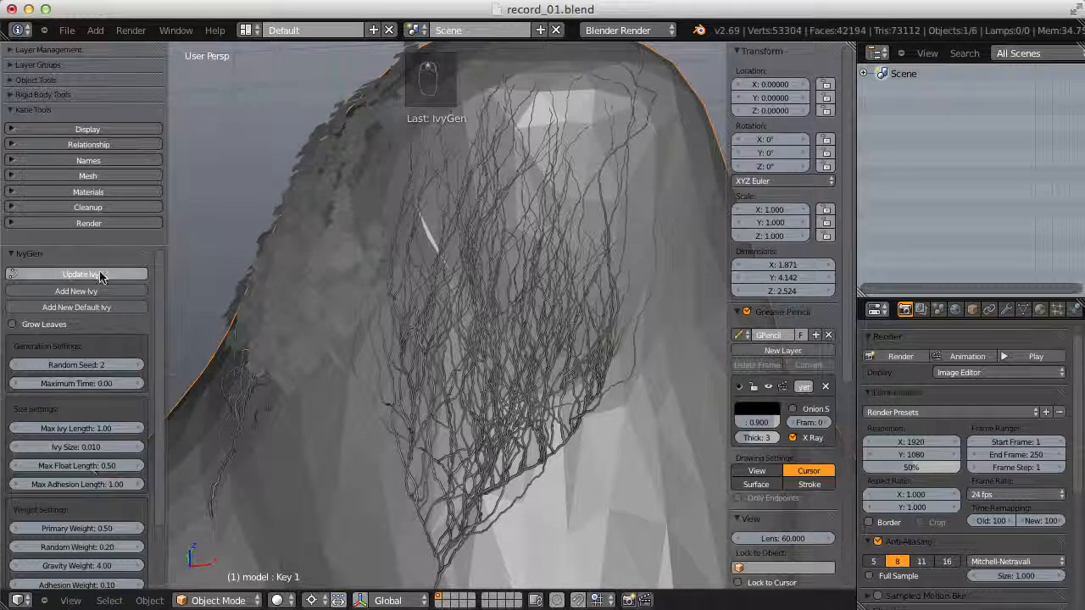
click(102, 276)
middle_drag(340, 301, 518, 332)
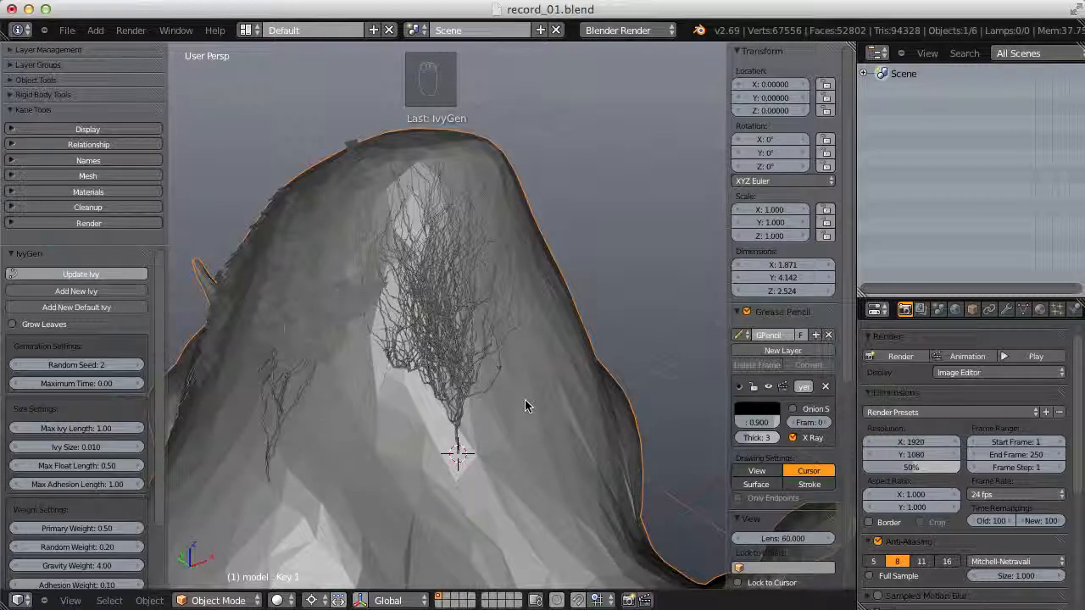
middle_drag(525, 405, 508, 416)
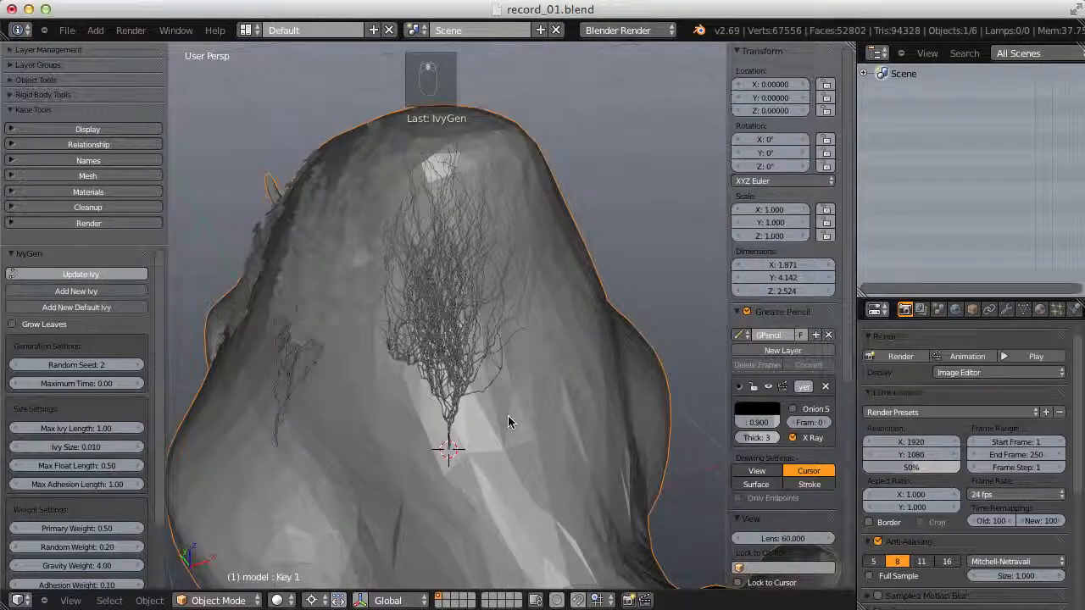
- Sketch freehand Grease Pencil curves sloping outward from both sides of the ivy's base to illustrate its growth direction
key(d)
mouse_move(450, 413)
mouse_down()
mouse_move(498, 464)
mouse_move(593, 512)
mouse_up()
key(d)
drag(356, 482, 283, 485)
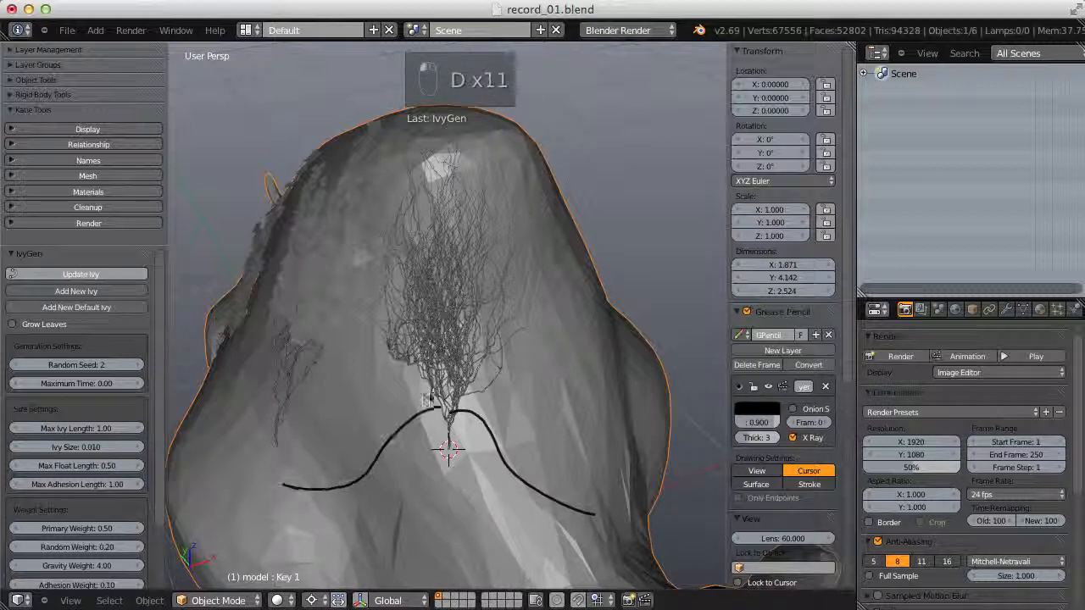
drag(422, 387, 324, 411)
- Raise the Gravity Weight to 8, update the ivy and inspect the dense branches near its root
scroll(161, 335, down, 3)
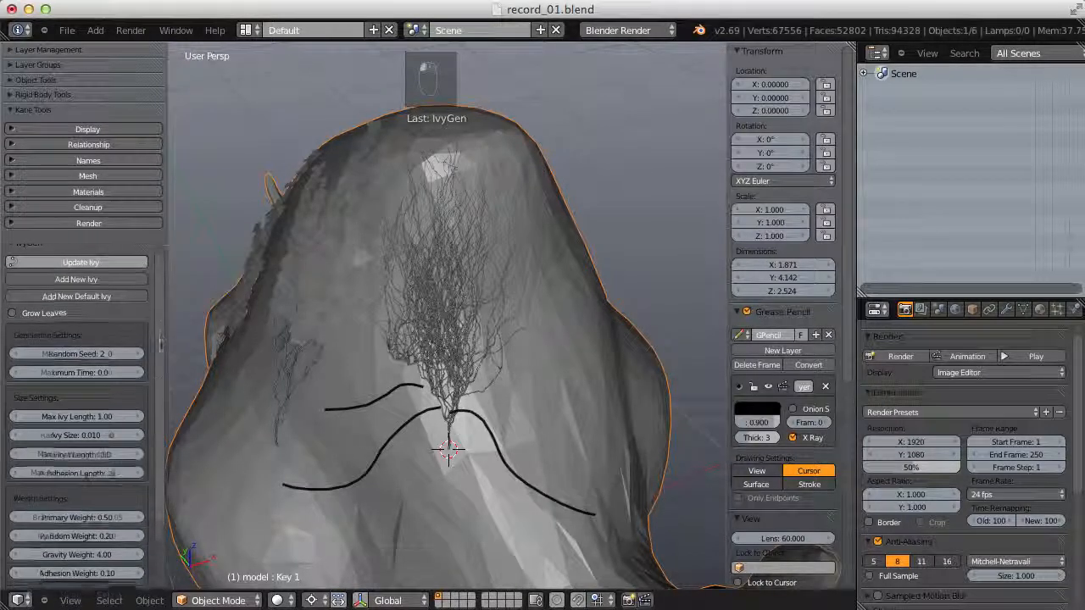
click(76, 495)
text(8)
key(Return)
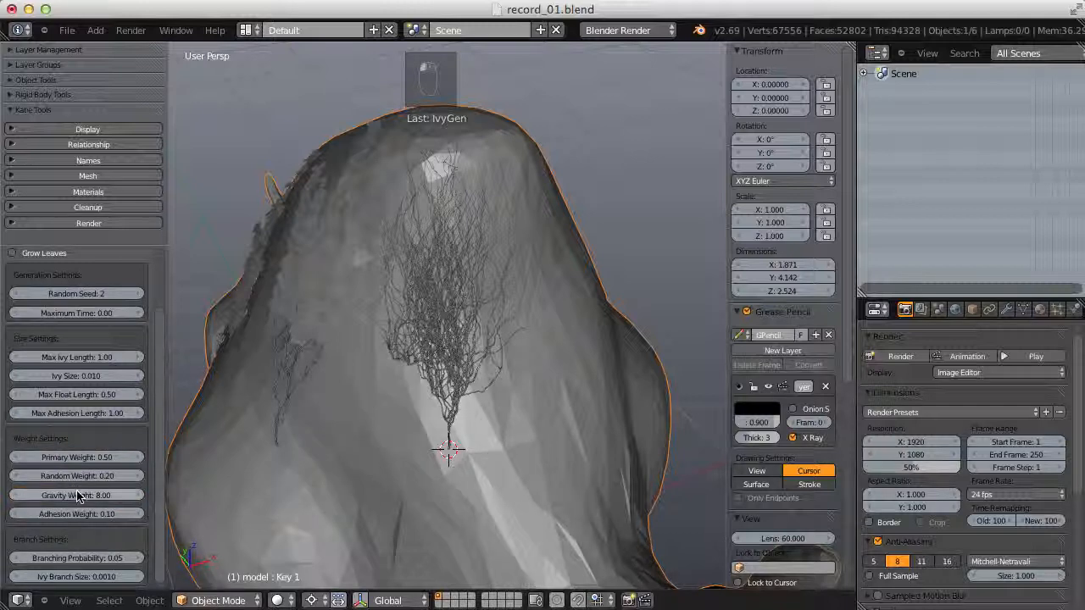
scroll(155, 354, up, 3)
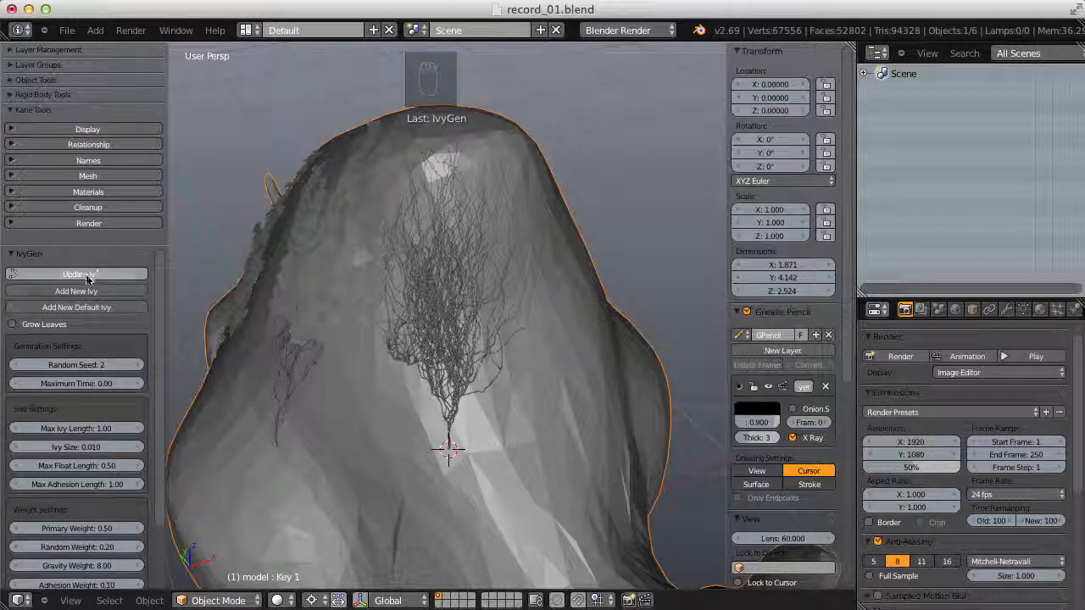
middle_drag(557, 311, 557, 379)
scroll(453, 406, up, 4)
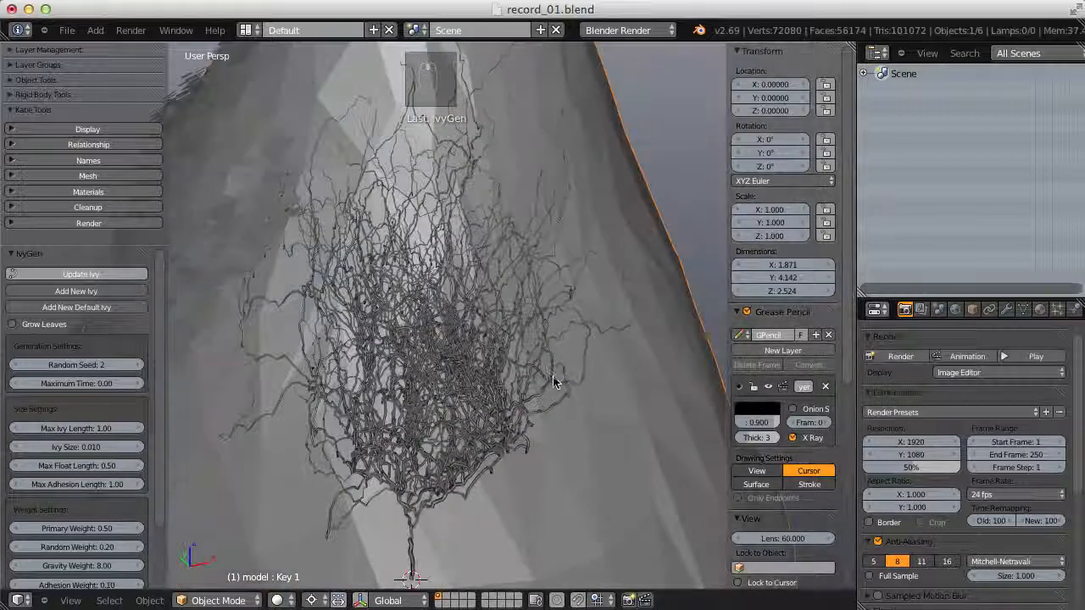
scroll(465, 387, down, 1)
scroll(465, 387, down, 1)
scroll(375, 373, down, 2)
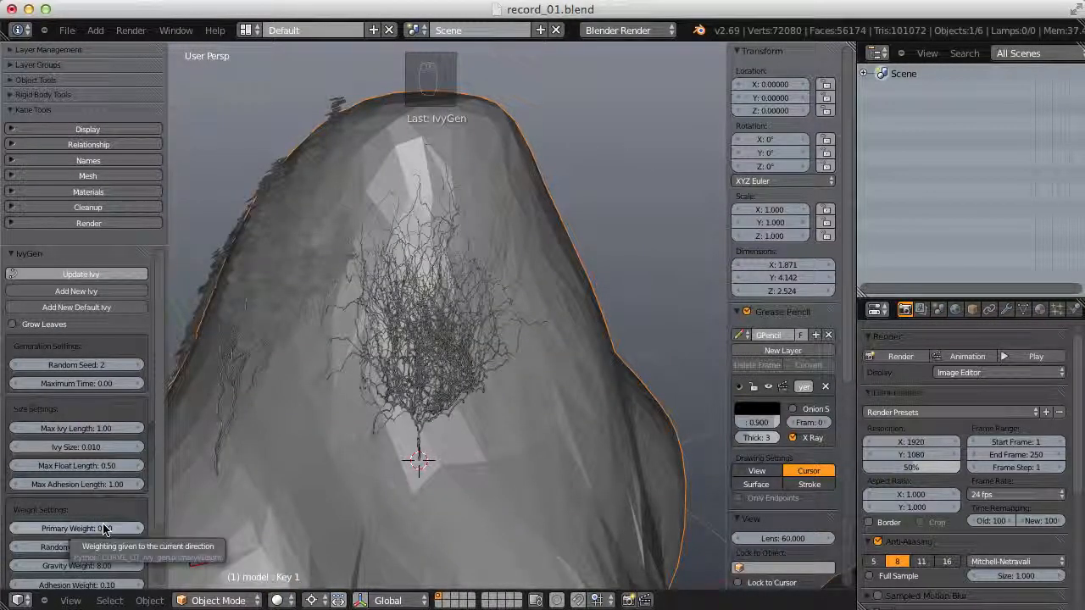
- Return the Gravity Weight to 1 in the ivy's weight settings
scroll(158, 480, down, 3)
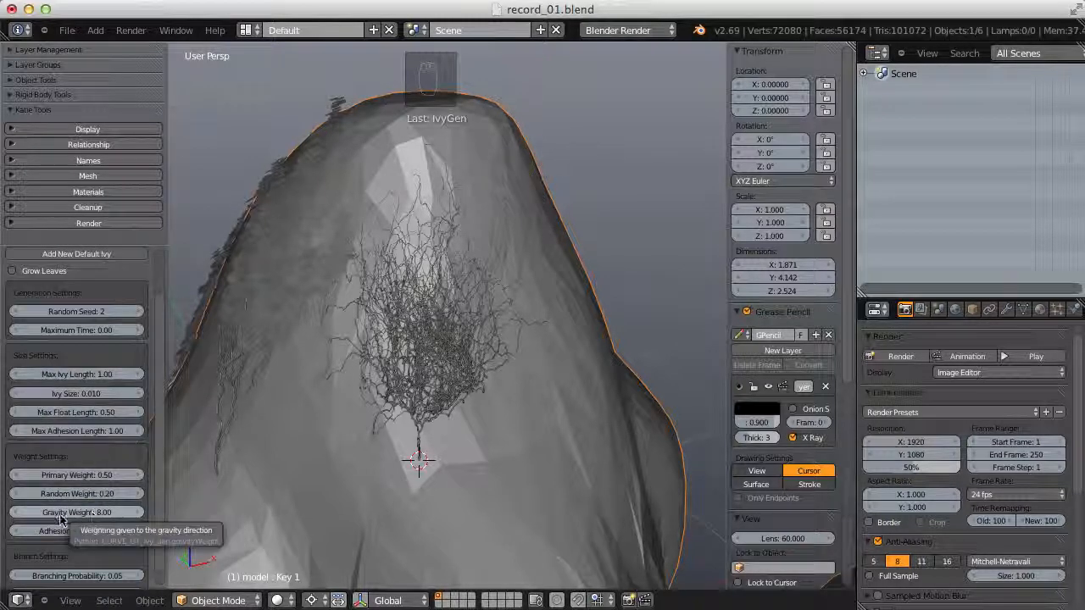
click(81, 512)
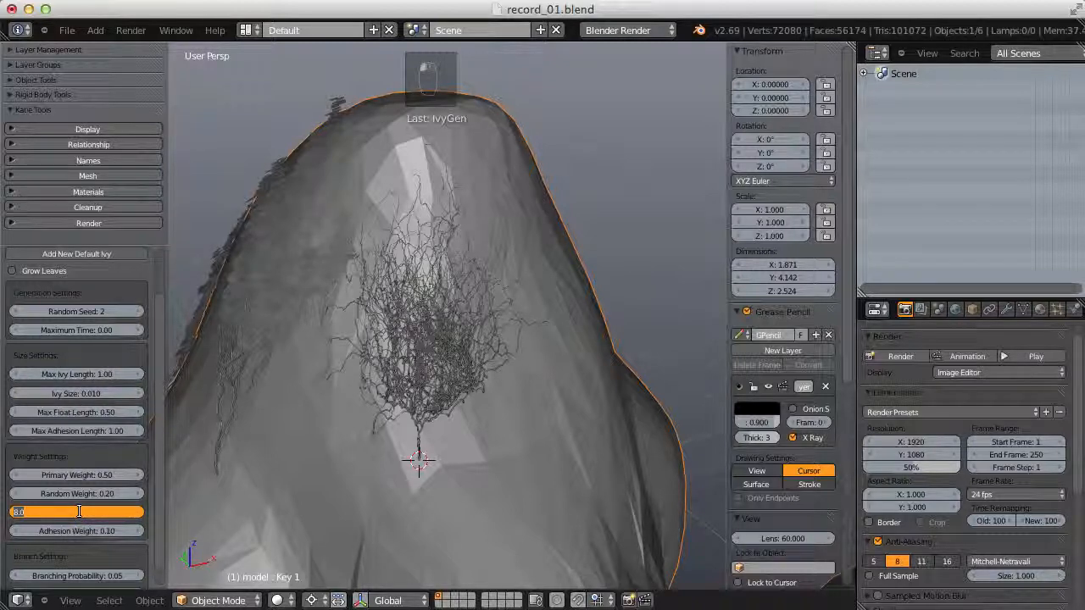
text(1)
key(Return)
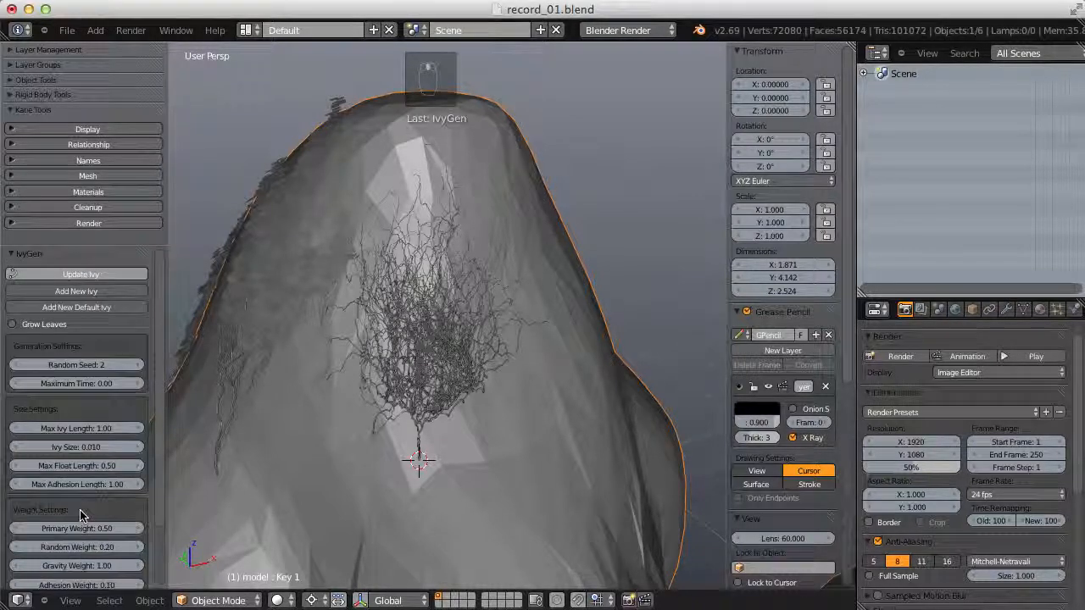
scroll(82, 508, down, 2)
click(76, 495)
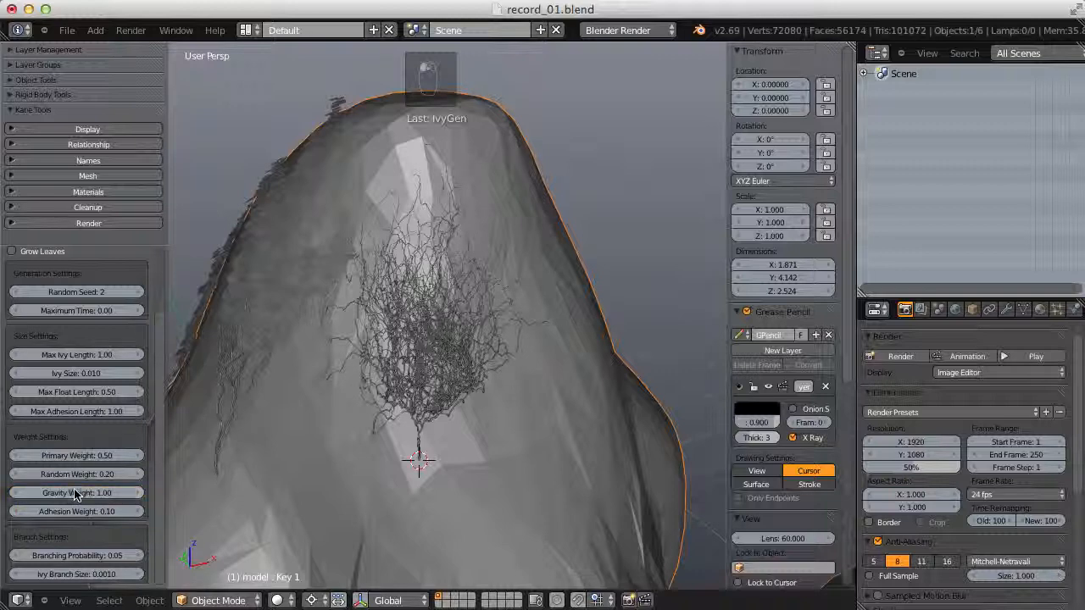
- Set the ivy's Gravity Weight to 0.5, update the ivy and inspect its growth from another angle
text(.5)
key(Return)
scroll(94, 356, up, 3)
click(100, 271)
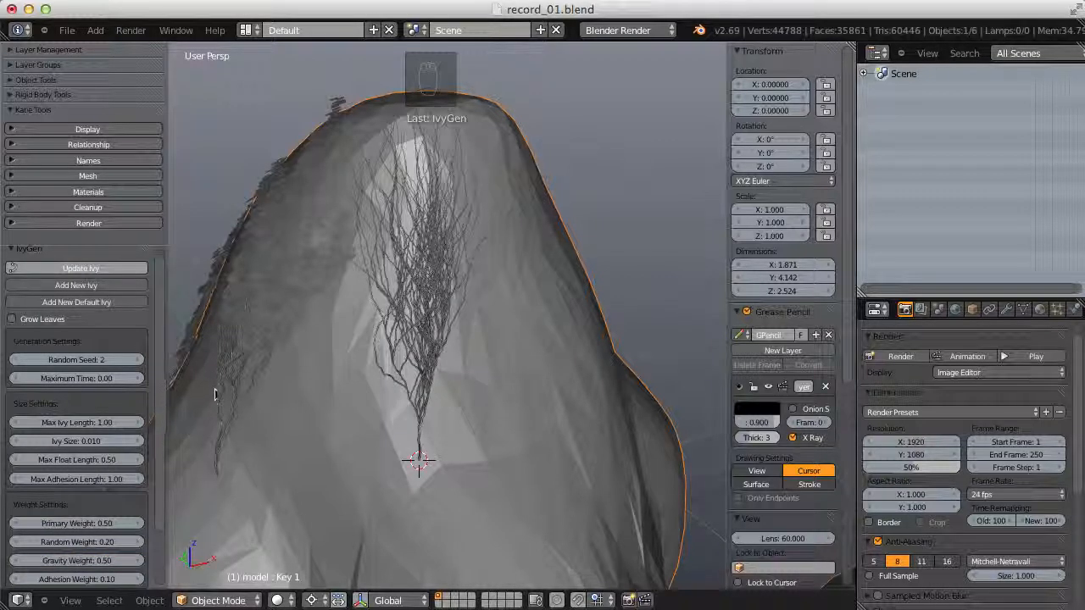
middle_drag(477, 286, 542, 390)
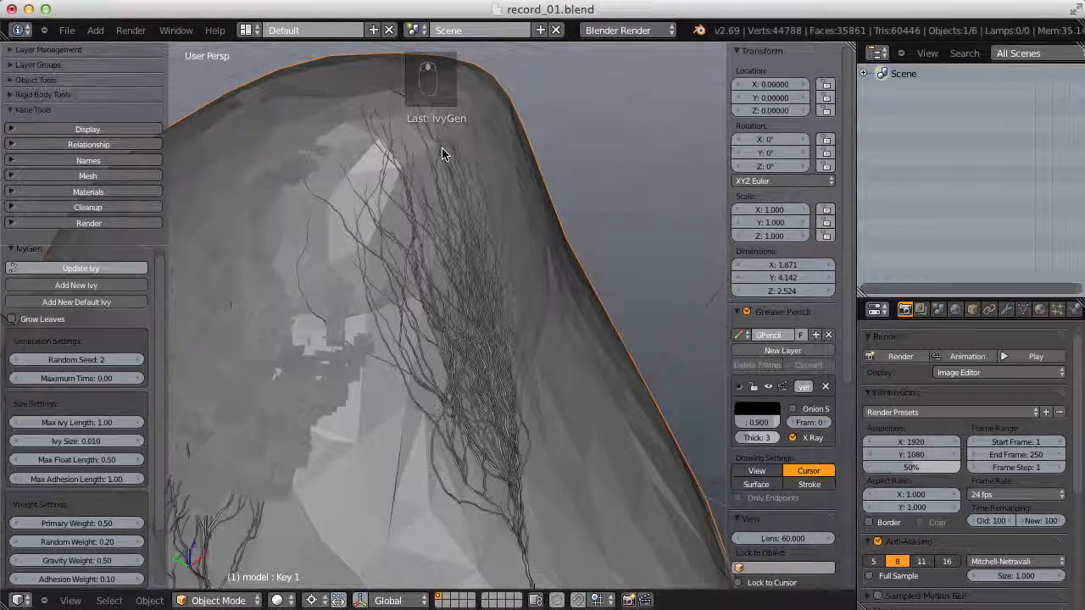
- Reset the Gravity Weight to its default value and view the ivy from the other side of the model
right_click(77, 560)
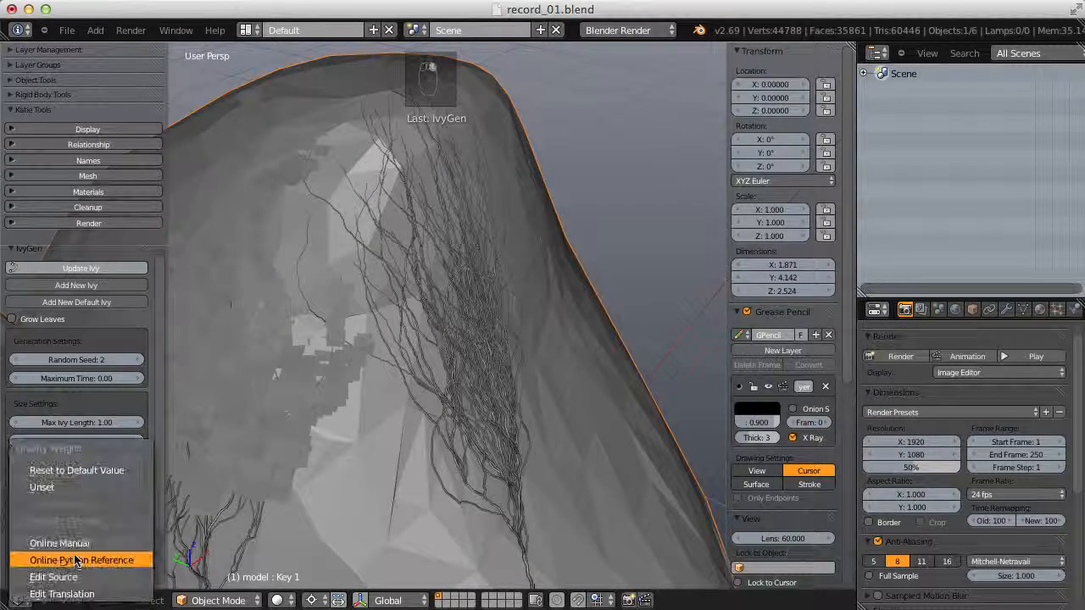
click(77, 471)
scroll(155, 433, down, 3)
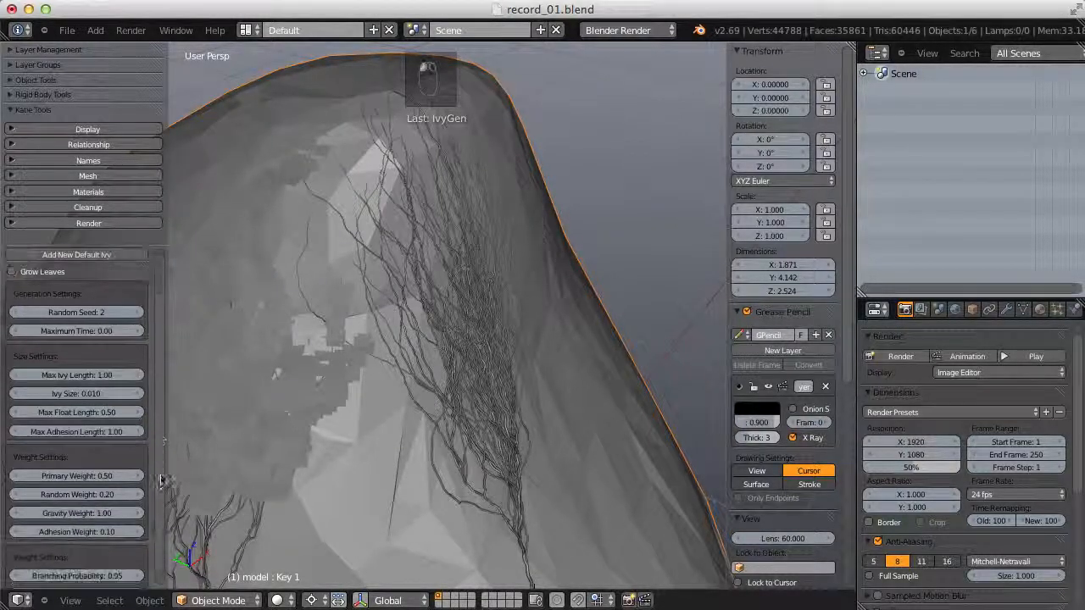
middle_drag(588, 338, 479, 313)
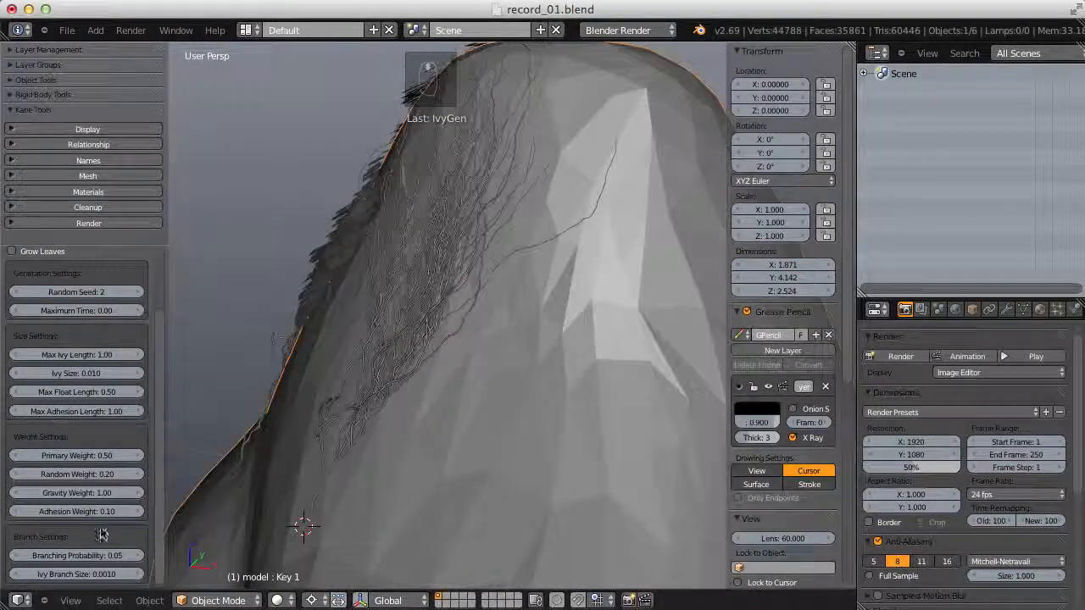
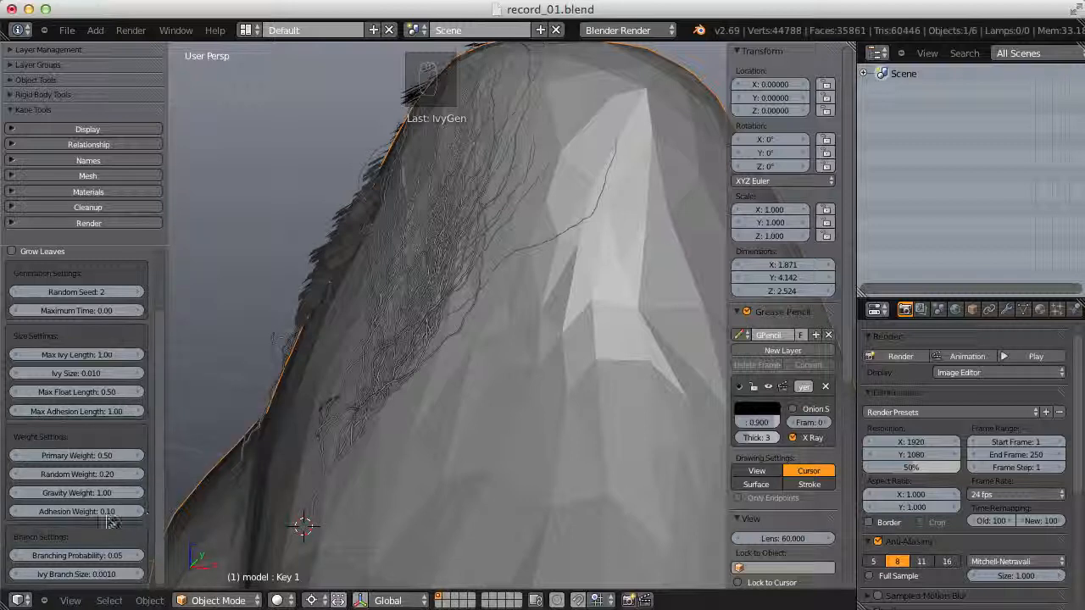
- Raise the Adhesion Weight to 0.20, update the ivy and inspect how its branches follow the model's surface
click(55, 512)
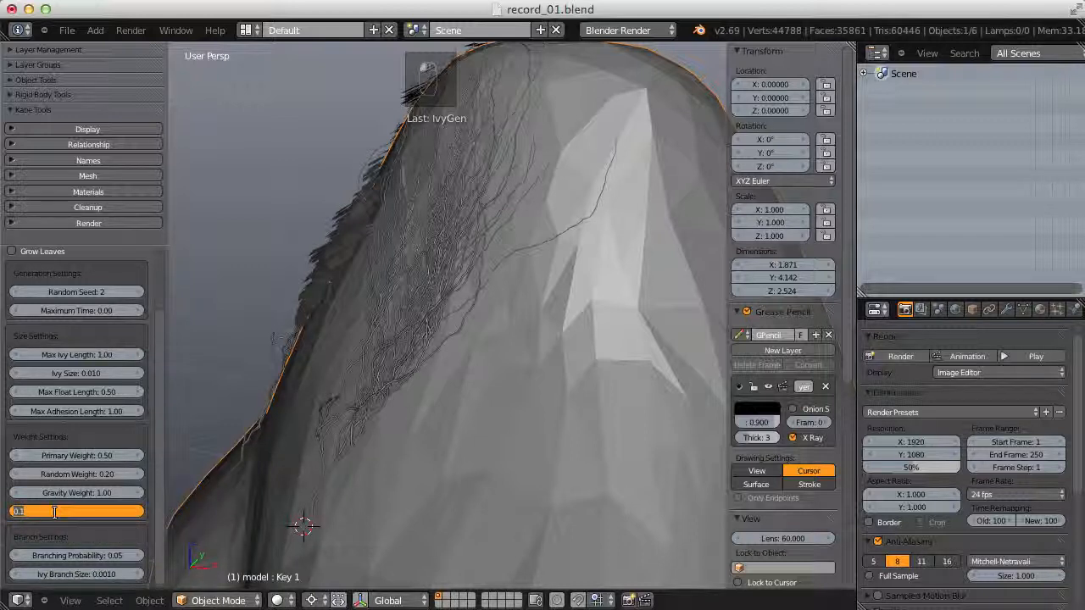
scroll(56, 411, up, 3)
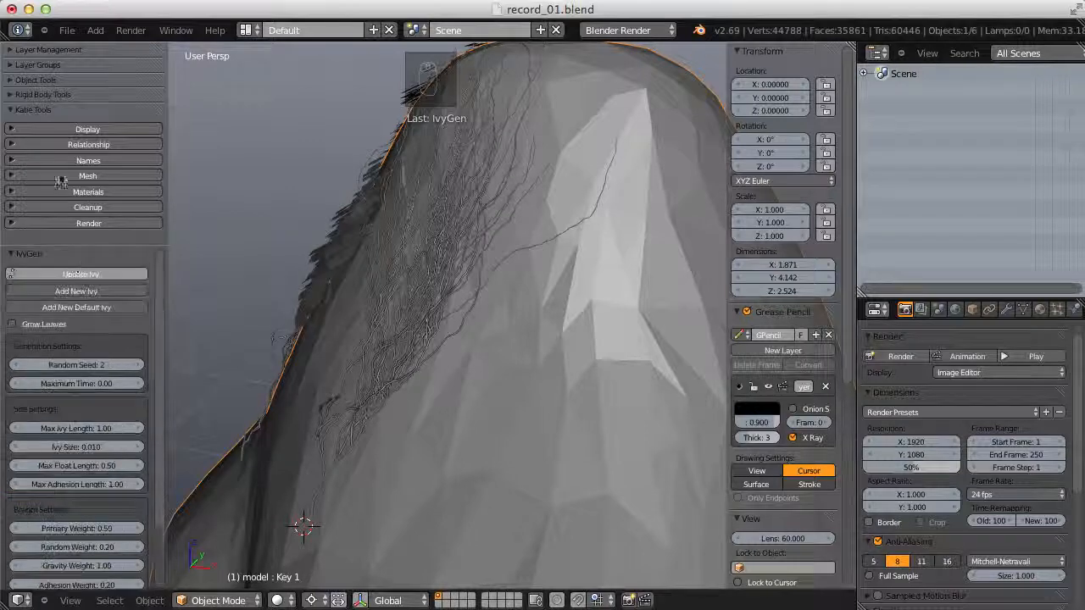
click(93, 274)
mouse_move(500, 278)
middle_down()
mouse_move(407, 252)
mouse_move(373, 339)
mouse_move(484, 255)
mouse_move(547, 259)
mouse_move(480, 283)
mouse_move(388, 274)
mouse_move(407, 254)
mouse_move(479, 273)
mouse_move(472, 283)
middle_up()
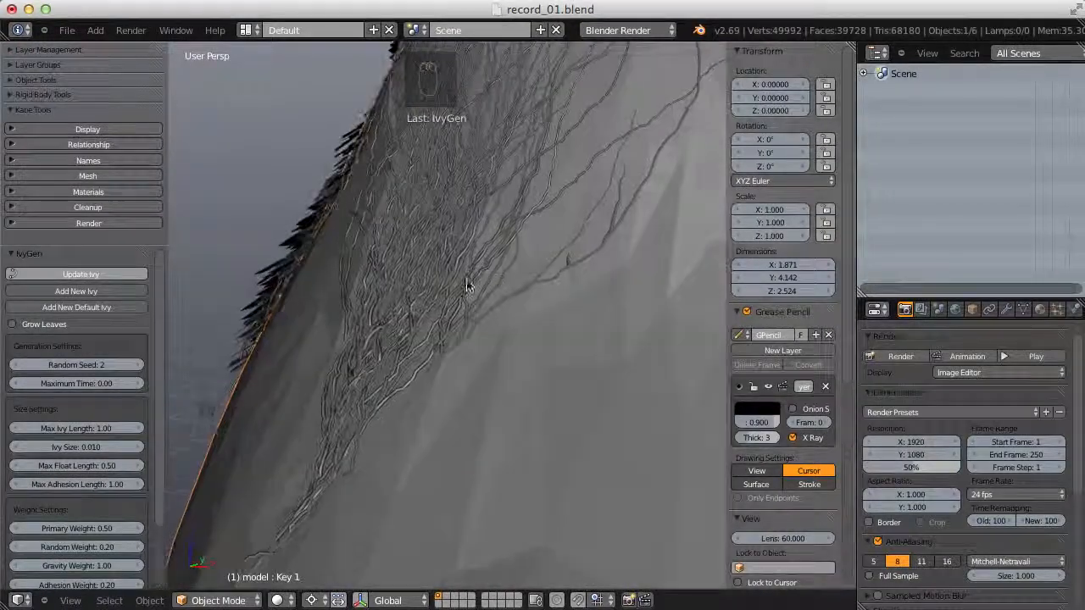
- Lower the Adhesion Weight to 0.05, update the ivy and inspect its branches along the model's edge from both sides
scroll(104, 453, down, 4)
click(76, 511)
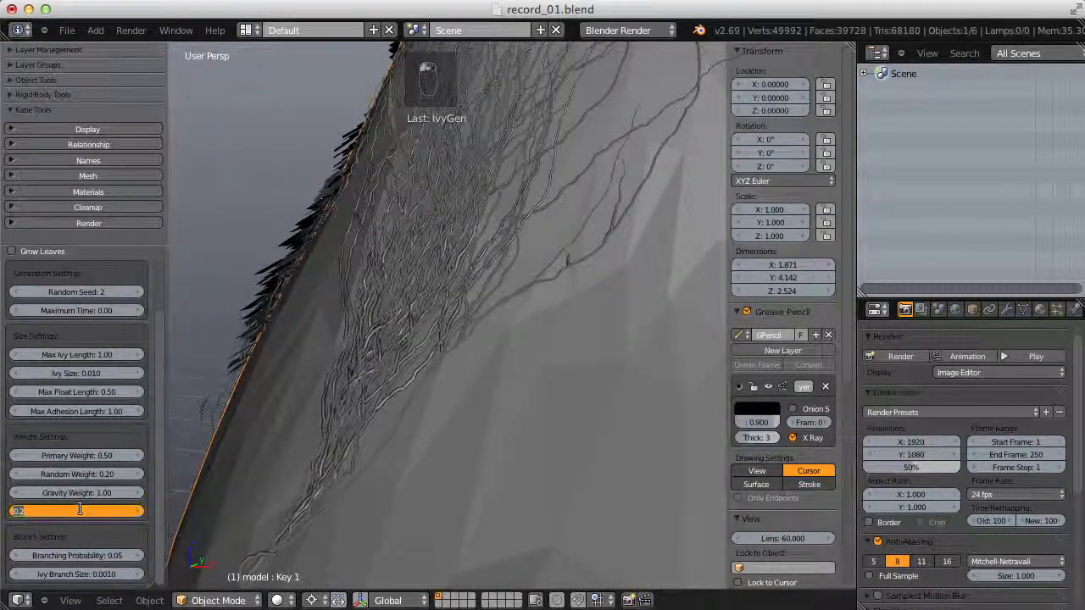
scroll(81, 475, up, 4)
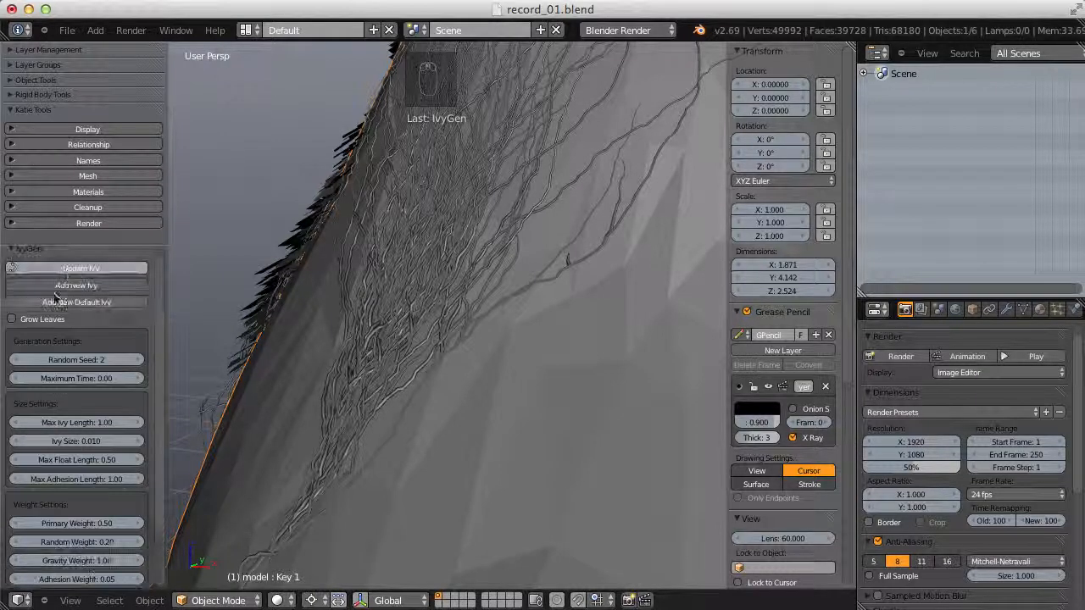
click(81, 267)
mouse_move(468, 317)
middle_down()
mouse_move(359, 296)
mouse_move(416, 315)
mouse_move(575, 315)
mouse_move(478, 347)
mouse_move(455, 327)
middle_up()
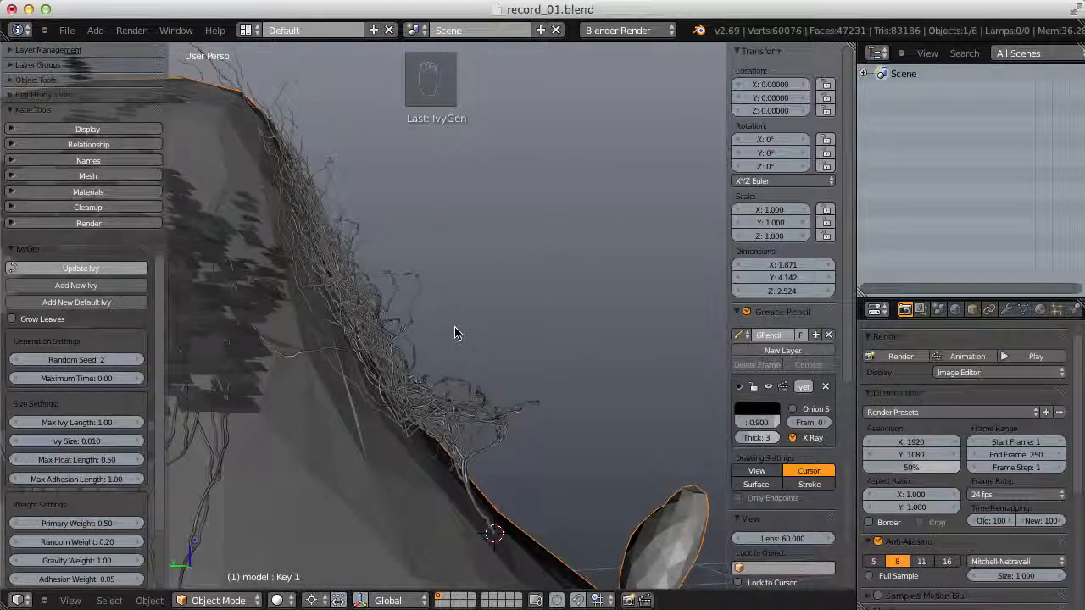
middle_drag(455, 327, 195, 342)
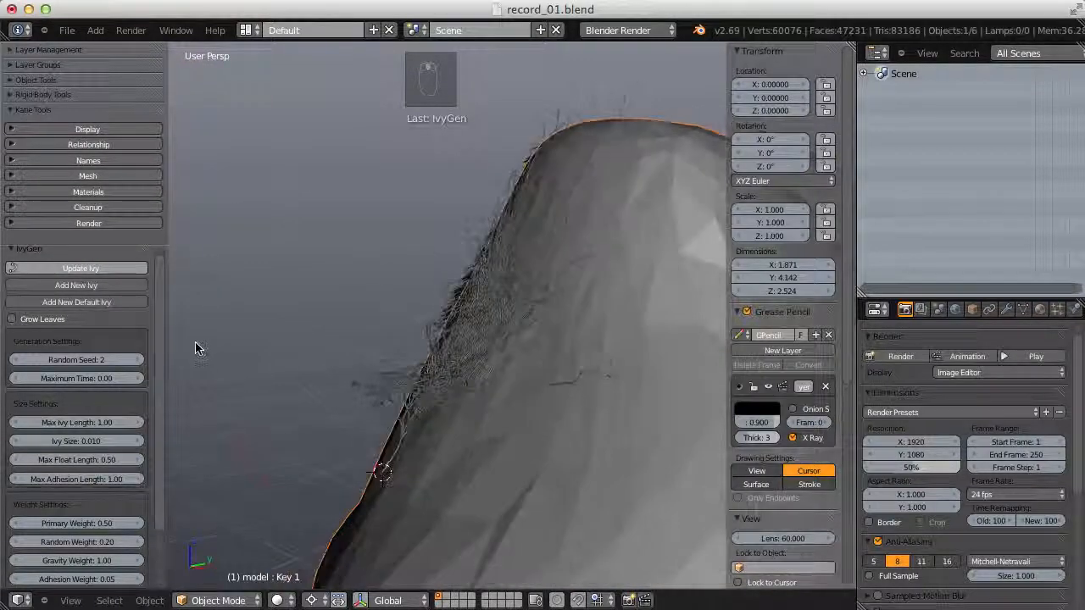
- Reset the Adhesion Weight to its default value, regenerate the ivy and examine its shape from the side and front
scroll(161, 382, down, 4)
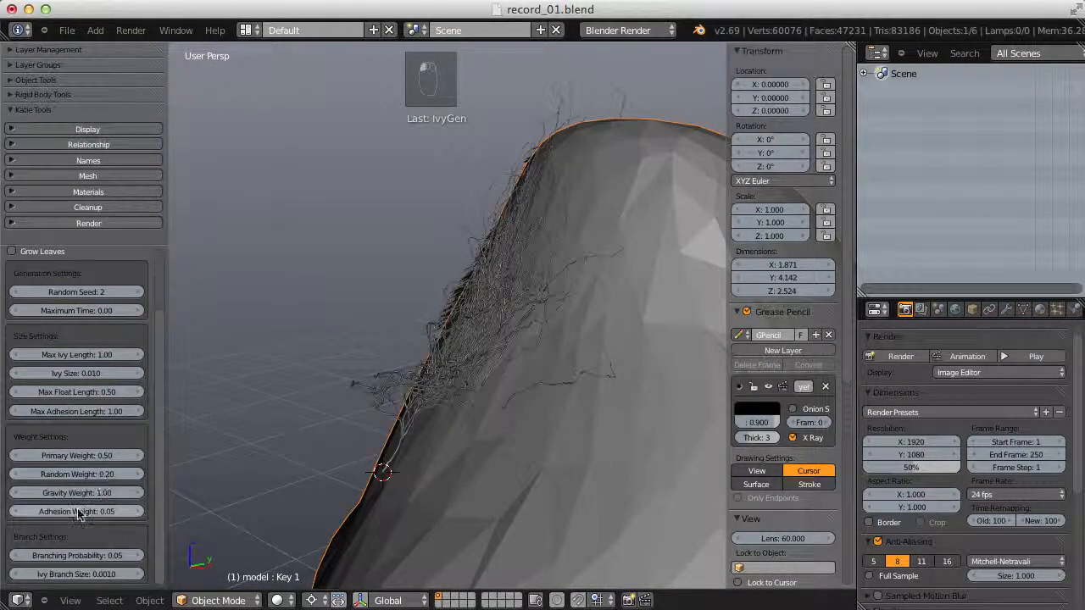
right_click(76, 511)
click(73, 470)
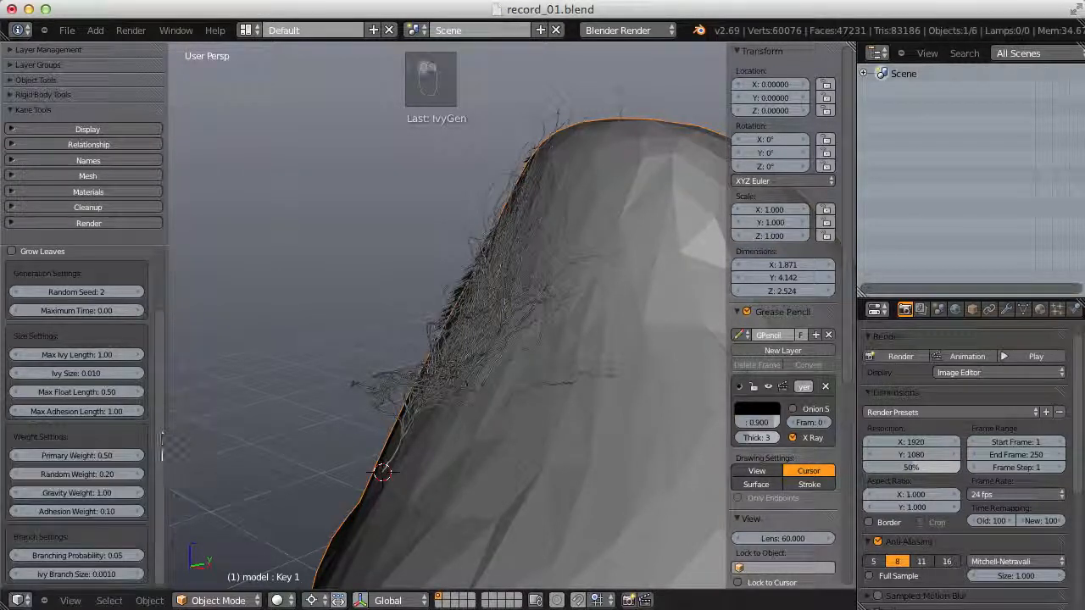
middle_drag(436, 297, 305, 332)
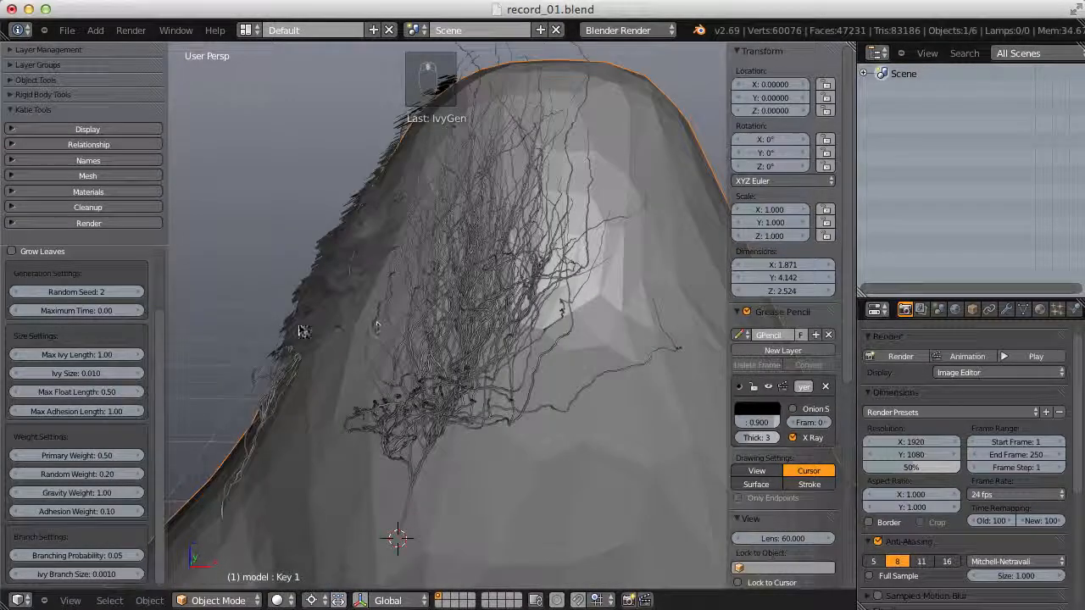
scroll(91, 329, up, 4)
scroll(91, 328, up, 1)
click(85, 278)
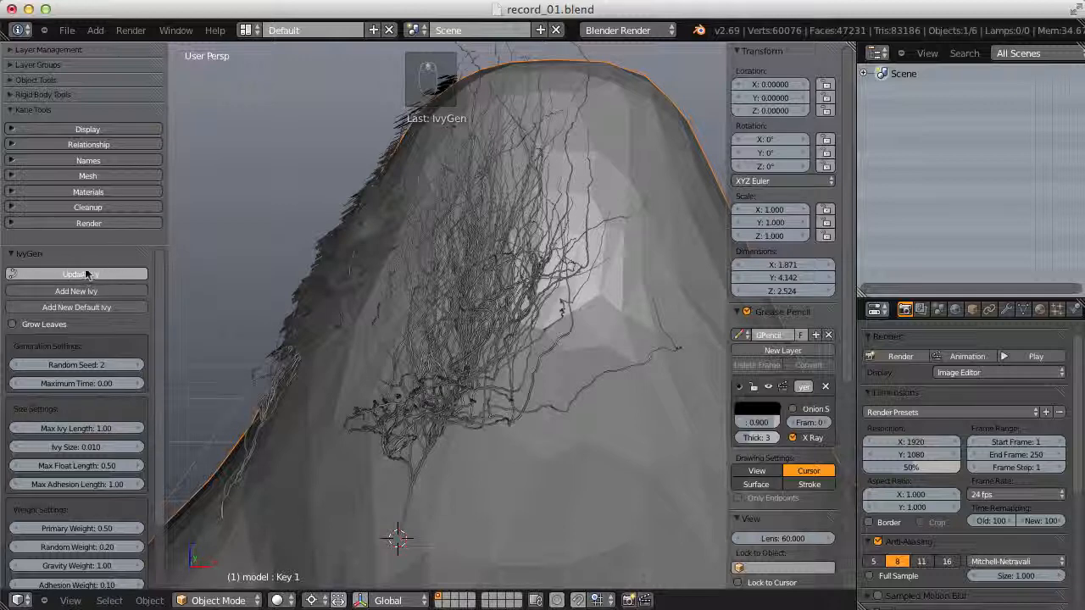
scroll(162, 365, down, 2)
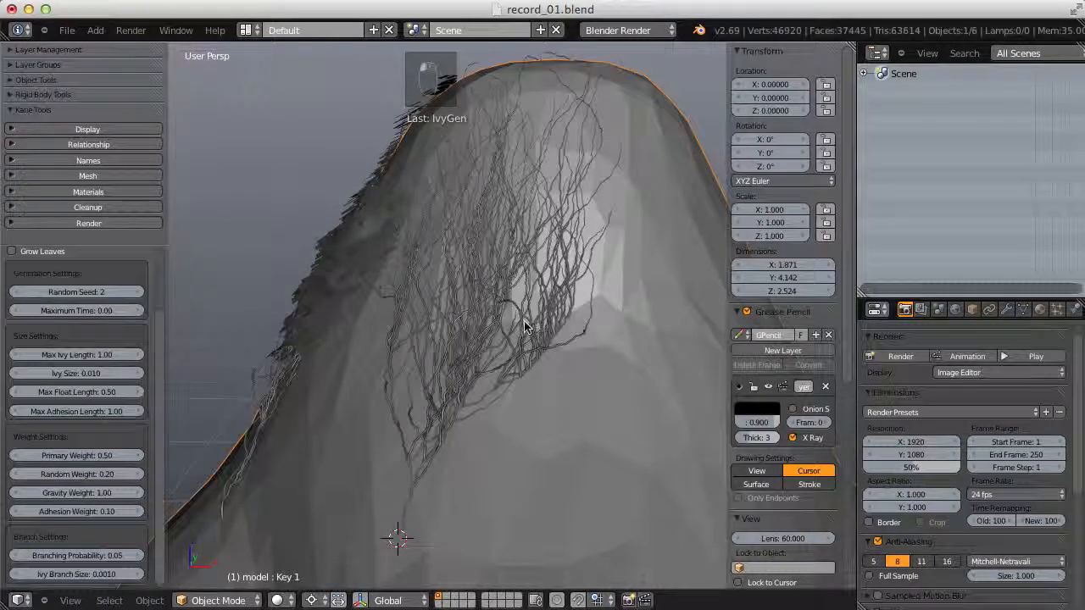
middle_drag(290, 494, 483, 403)
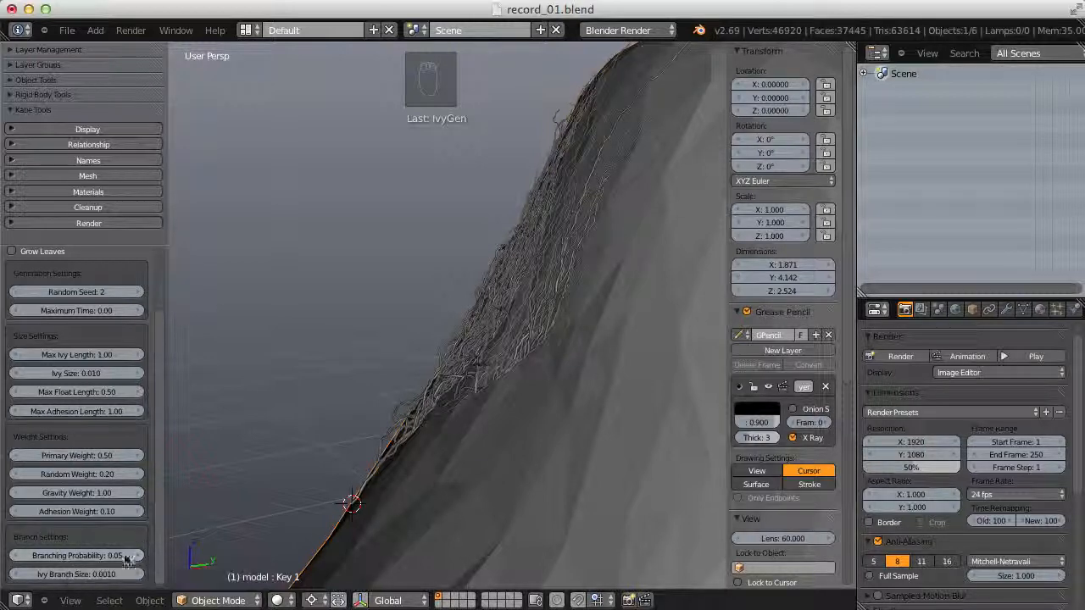
middle_drag(271, 543, 490, 281)
scroll(497, 254, down, 3)
scroll(463, 302, up, 2)
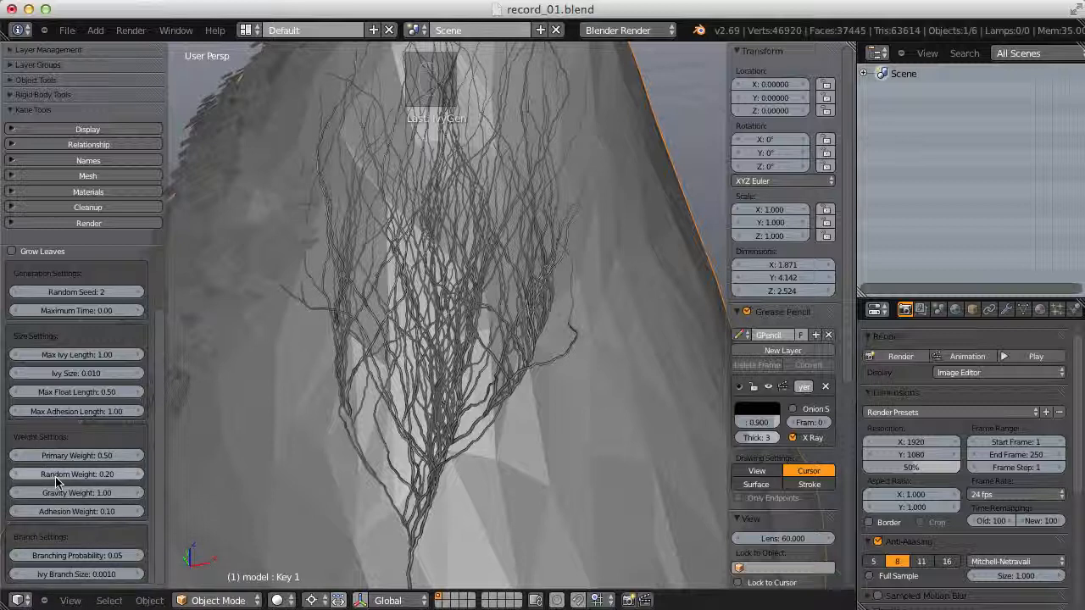
- Set the Branching Probability to 0.10, update the ivy and inspect its branching from several angles
click(85, 554)
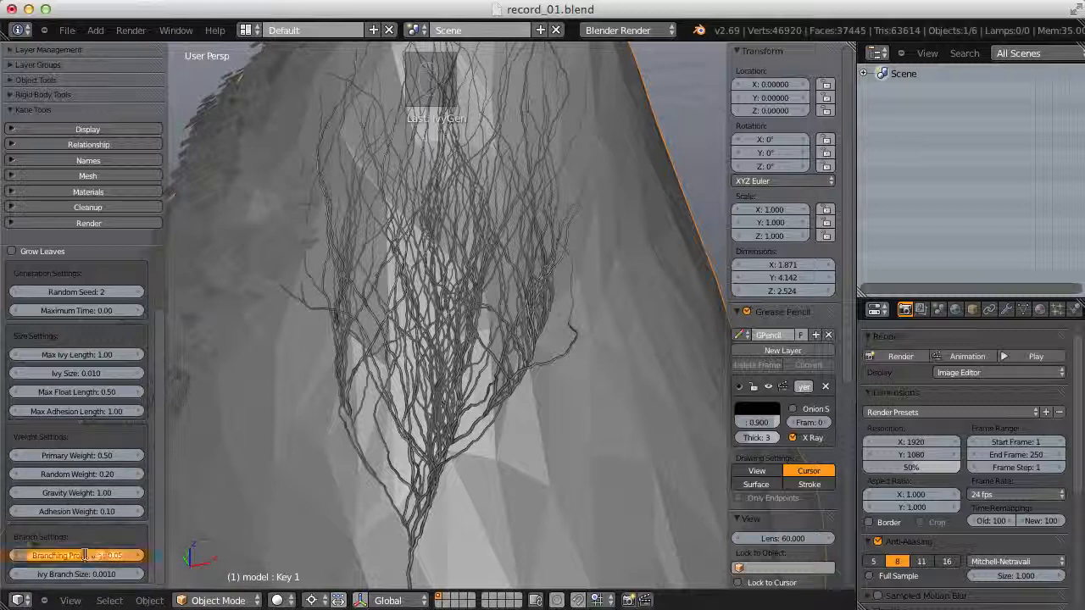
key(Return)
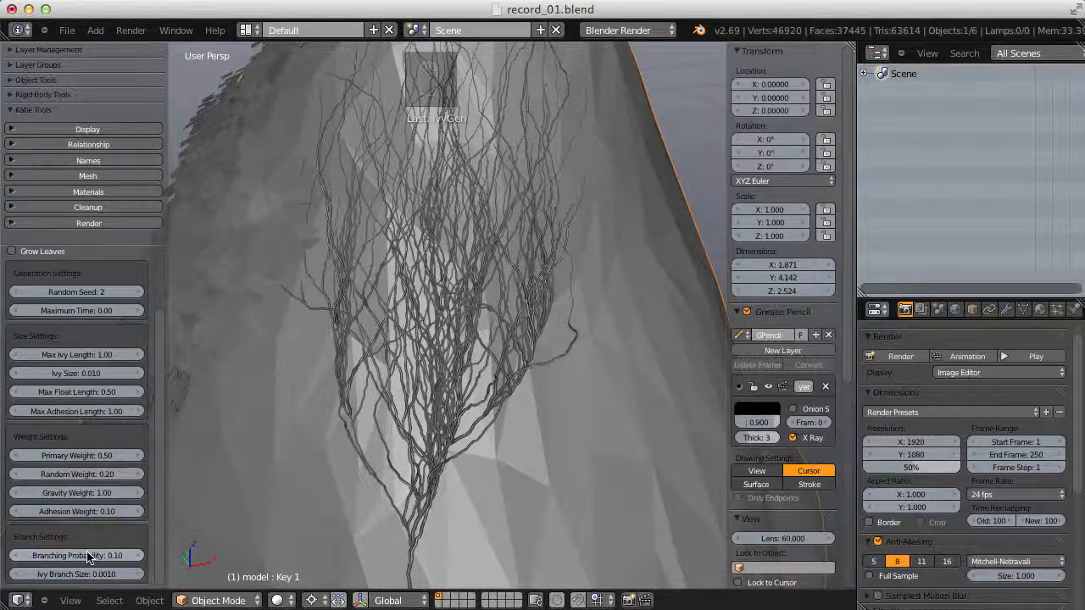
click(64, 273)
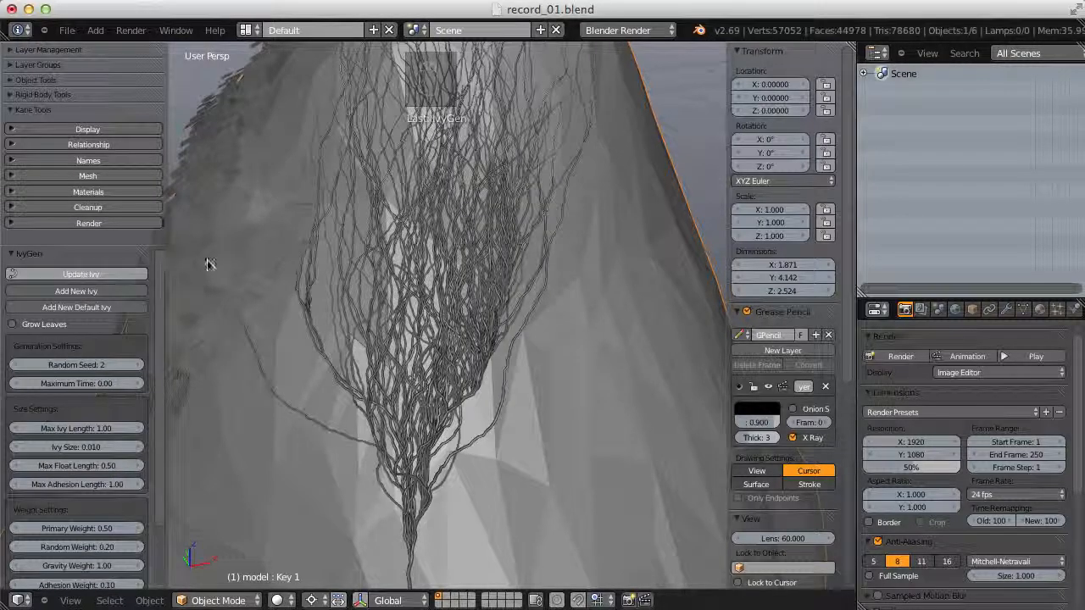
middle_drag(461, 278, 622, 295)
scroll(496, 279, up, 3)
scroll(513, 398, down, 3)
scroll(514, 397, down, 2)
middle_drag(462, 306, 432, 322)
- Increase the Branching Probability to 0.50, update the ivy and examine the dense branches near its root up close
scroll(111, 466, down, 3)
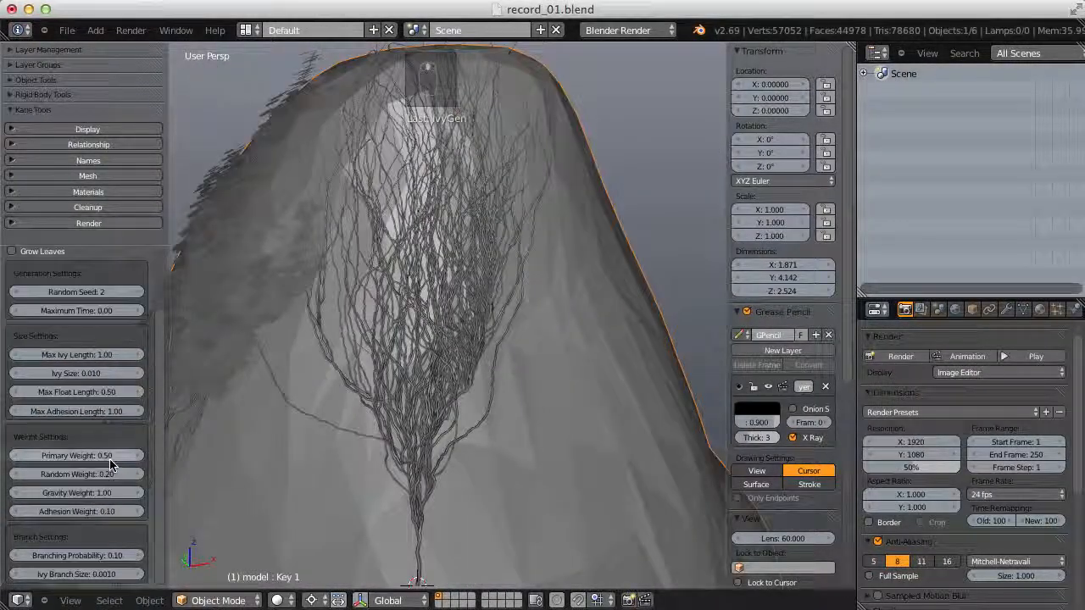
click(92, 555)
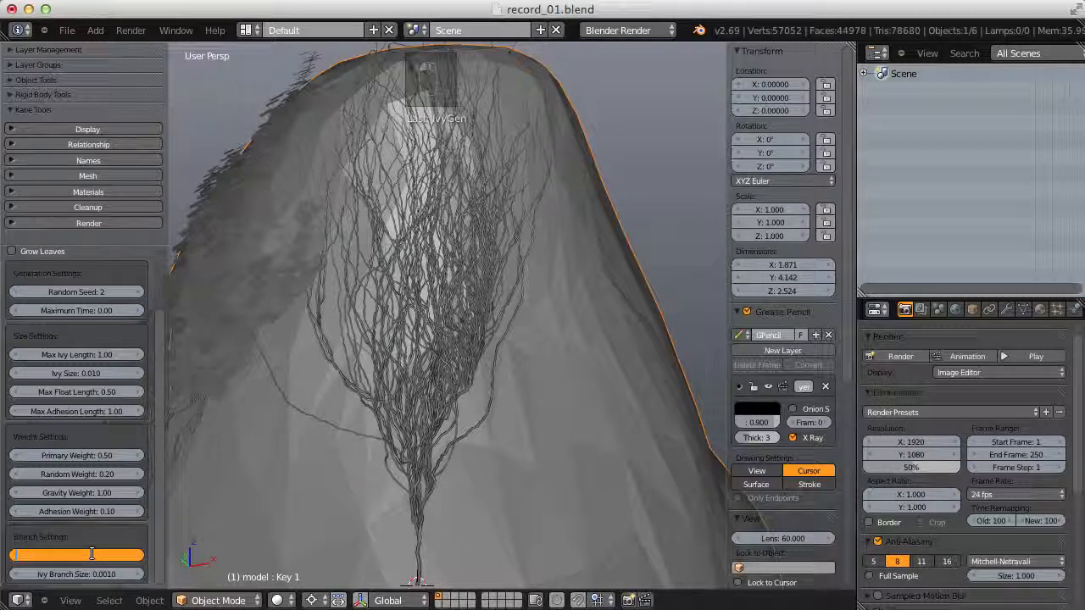
key(Return)
scroll(104, 519, up, 4)
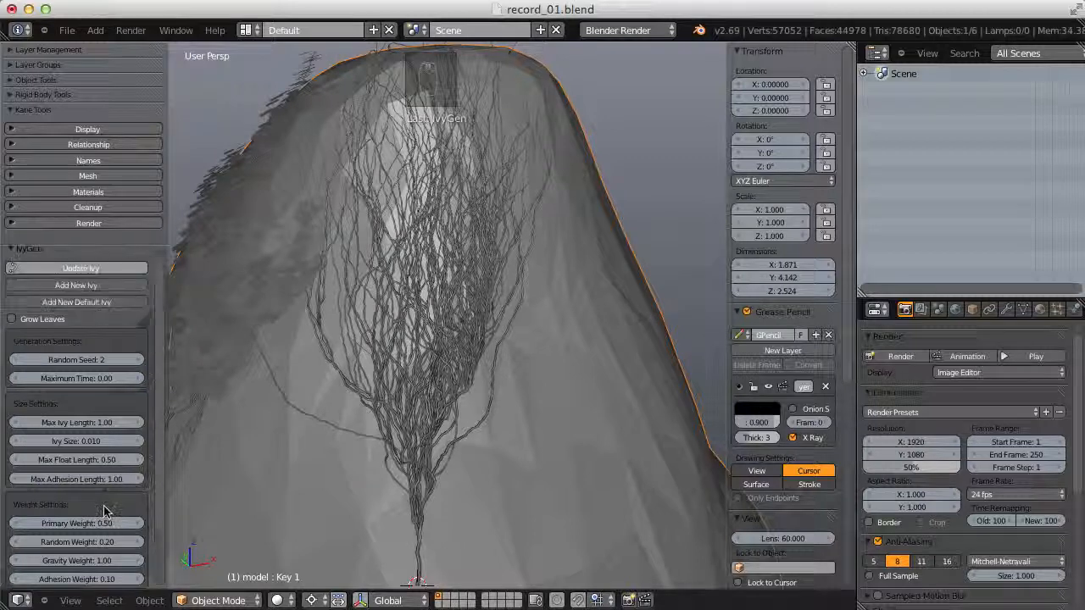
click(61, 275)
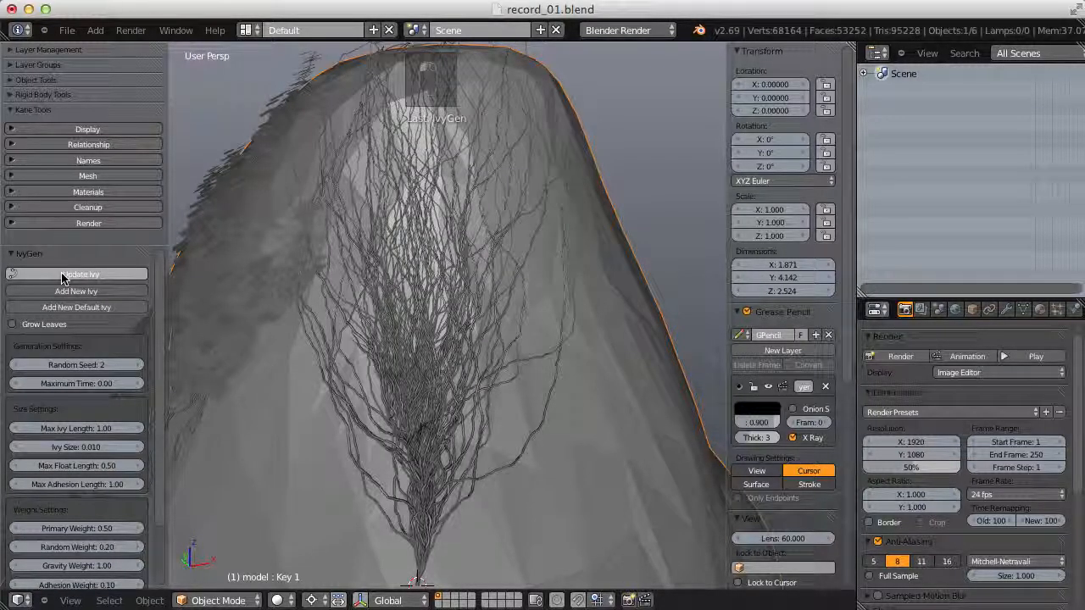
scroll(484, 322, up, 6)
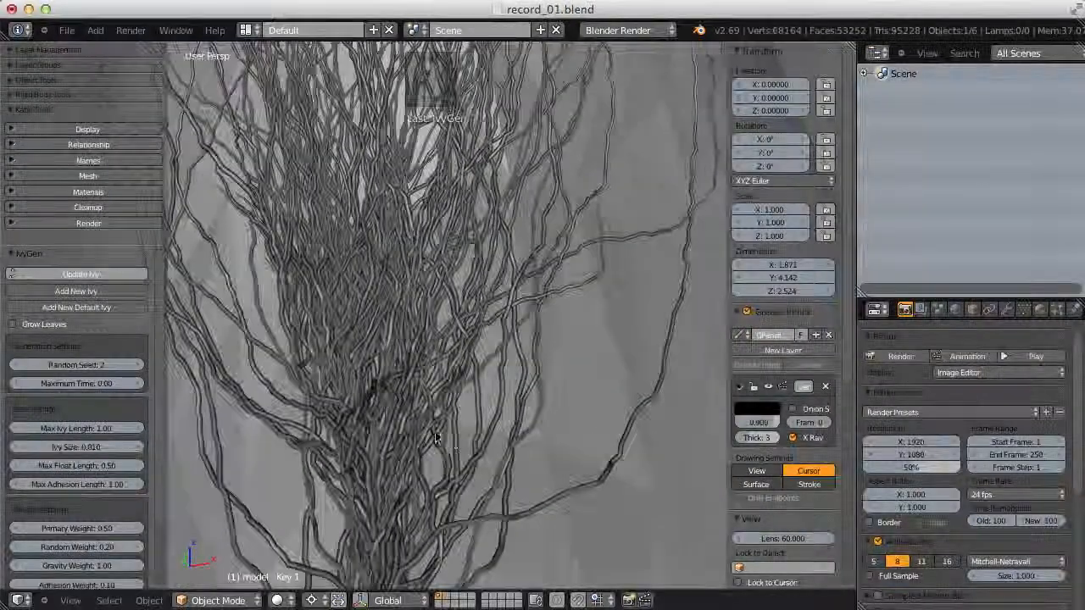
shift+middle_drag(436, 438, 426, 413)
shift+middle_drag(391, 306, 410, 421)
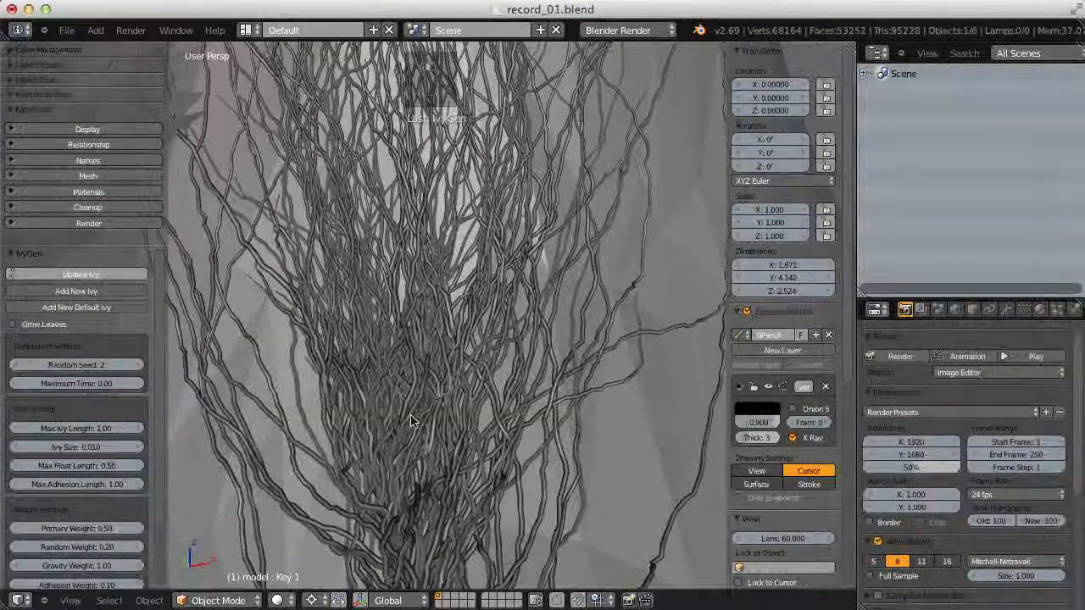
scroll(410, 422, down, 4)
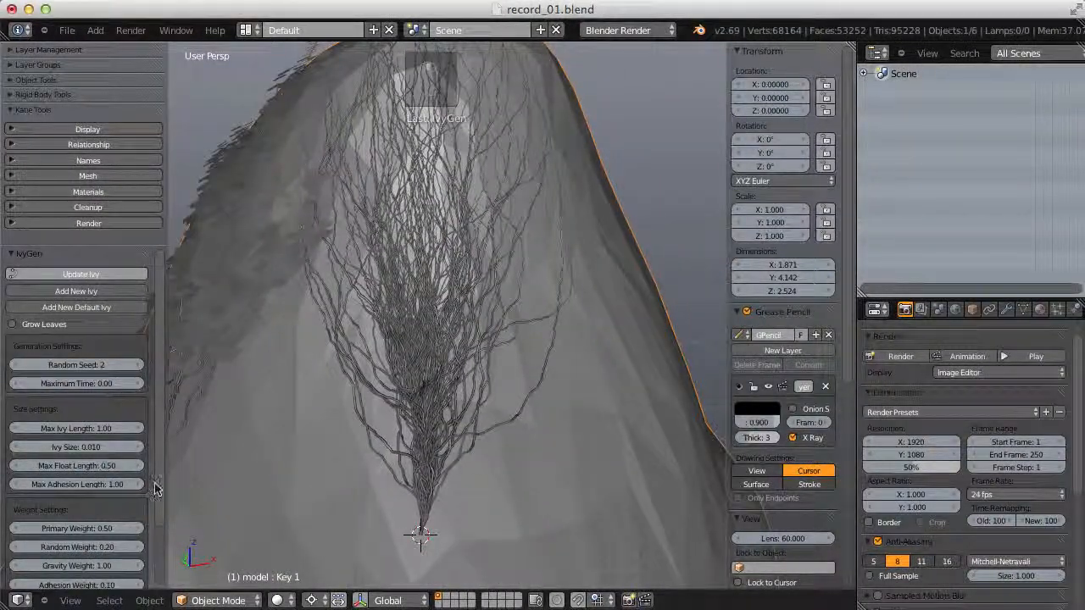
- Raise the Branching Probability to 1.00, regenerate the ivy and inspect where its branches split at the base
scroll(156, 489, down, 3)
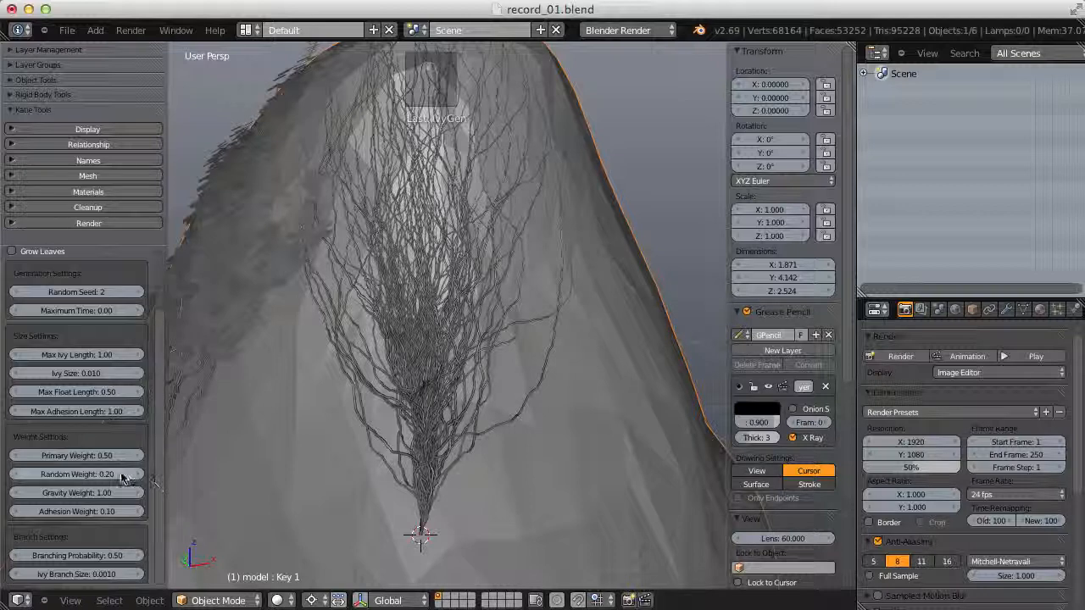
click(89, 555)
key(Return)
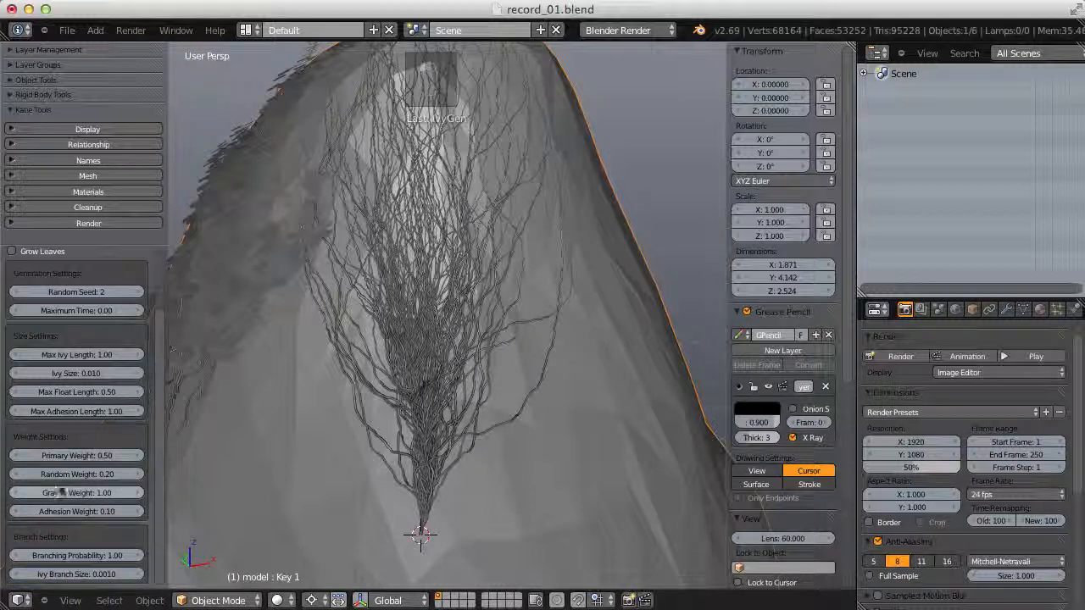
scroll(76, 492, up, 3)
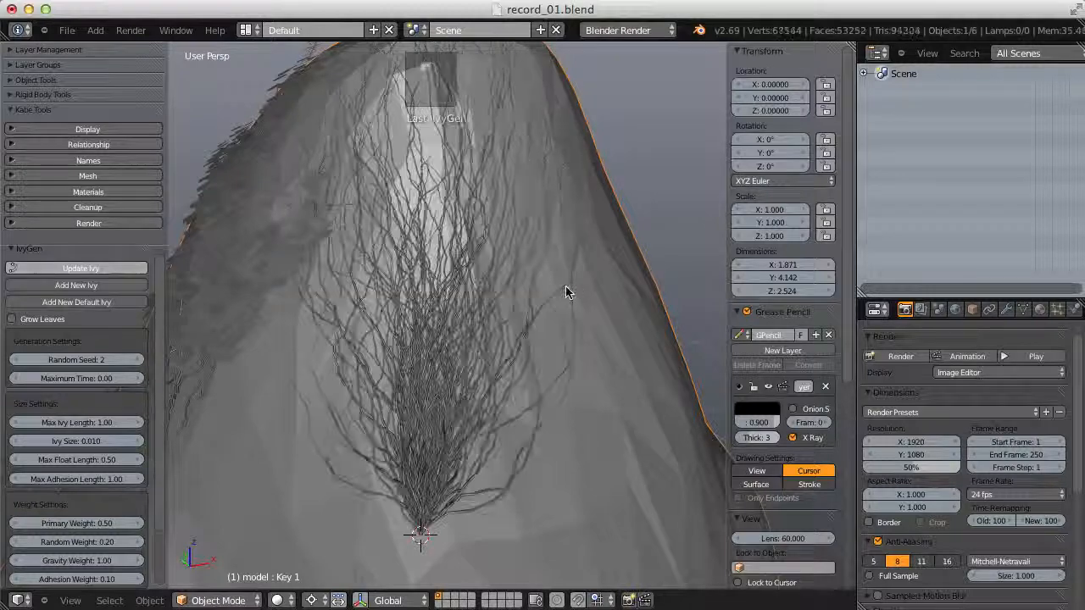
middle_drag(564, 330, 500, 387)
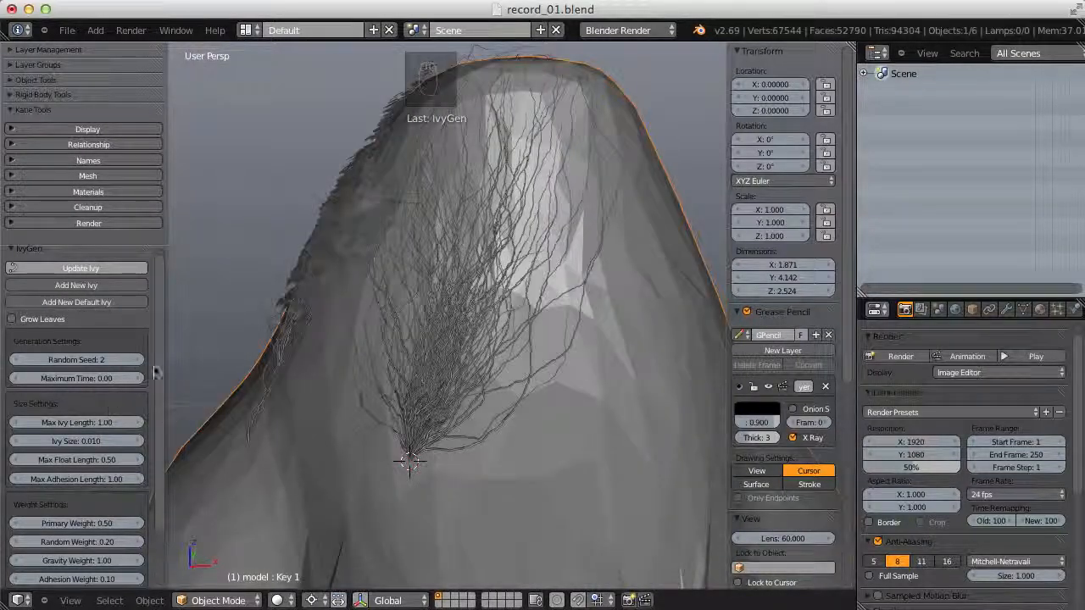
- Reset the Branching Probability, set it to 0.03, update the ivy and inspect its branching from the front
scroll(134, 425, down, 2)
right_click(98, 559)
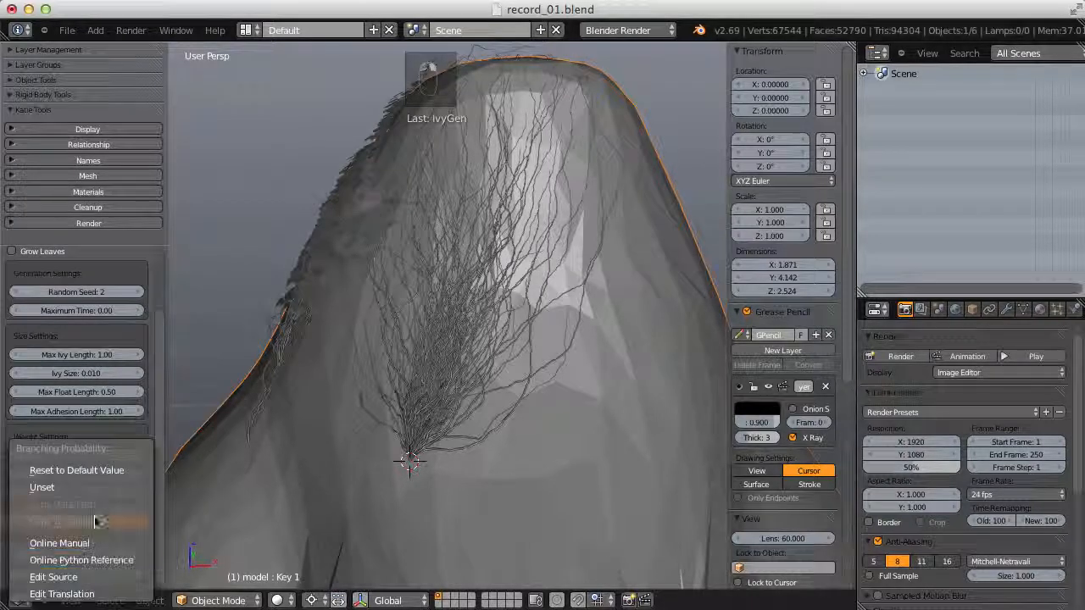
click(97, 477)
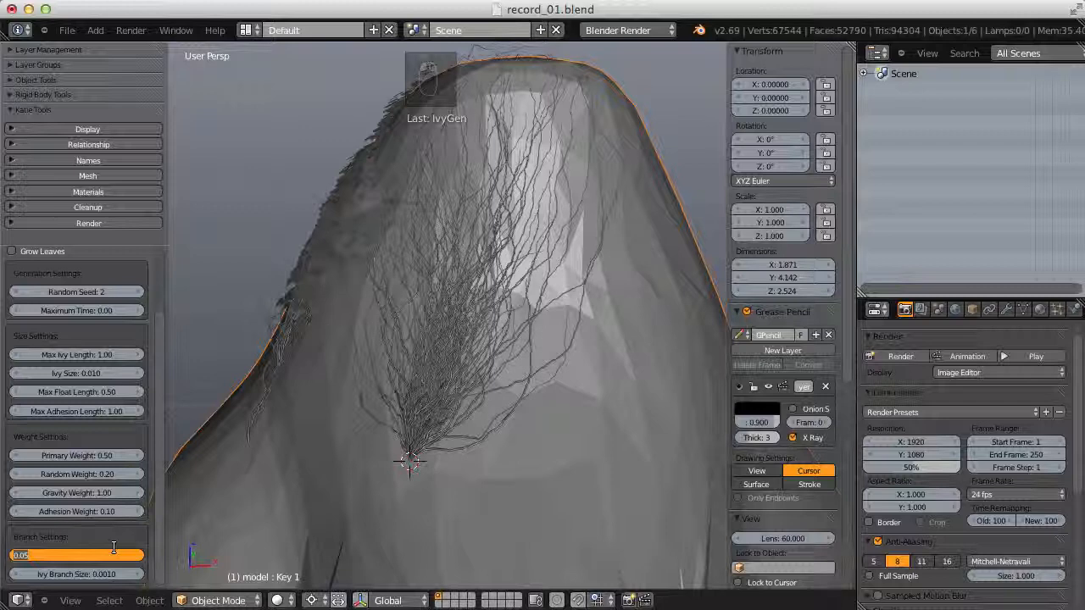
key(Return)
scroll(114, 517, up, 2)
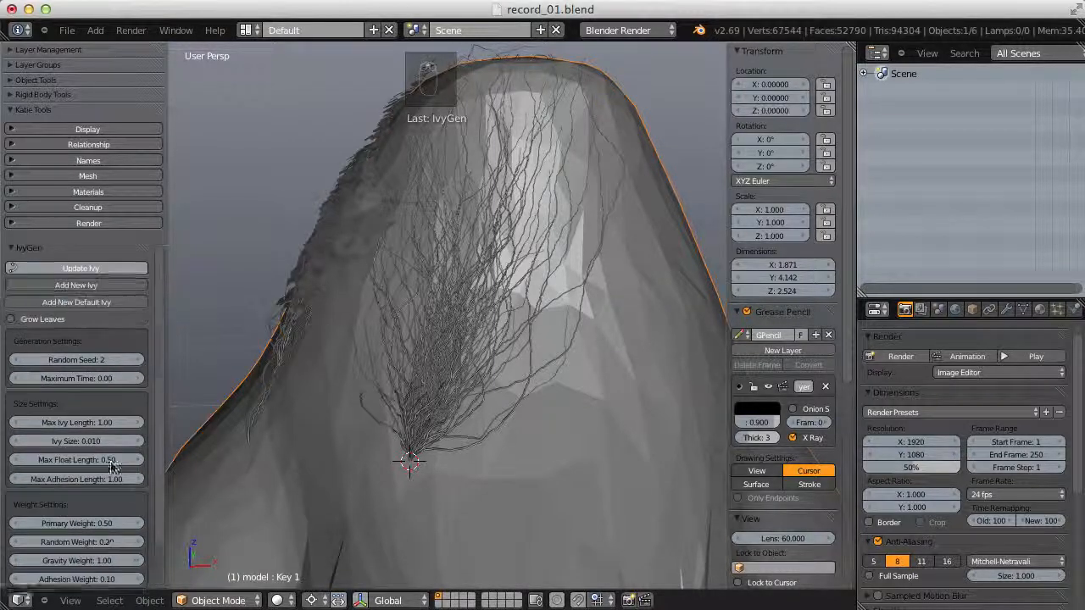
click(84, 276)
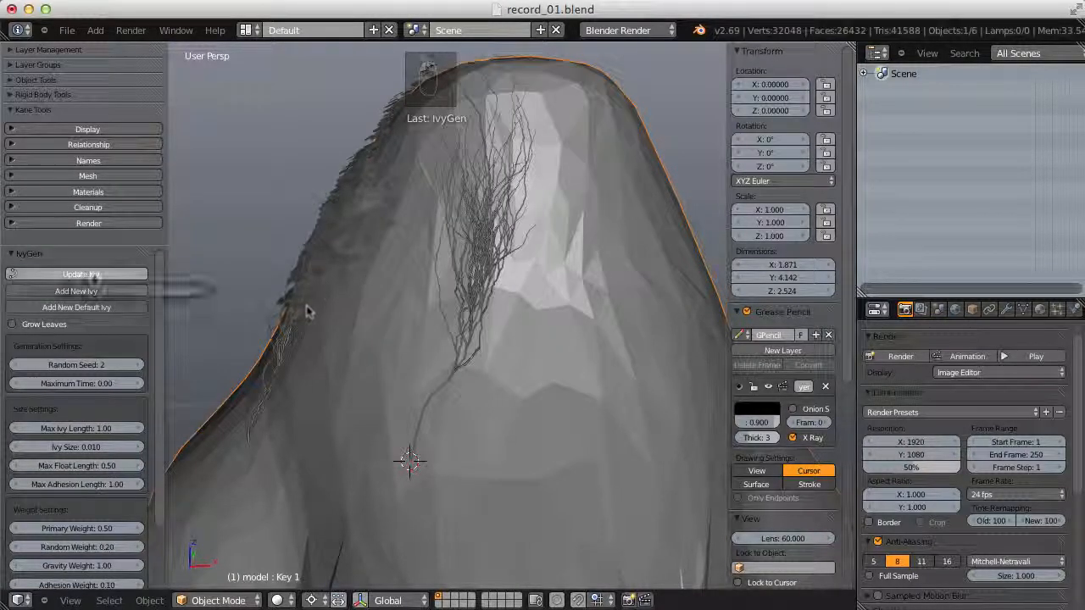
middle_drag(369, 286, 477, 300)
scroll(535, 238, down, 4)
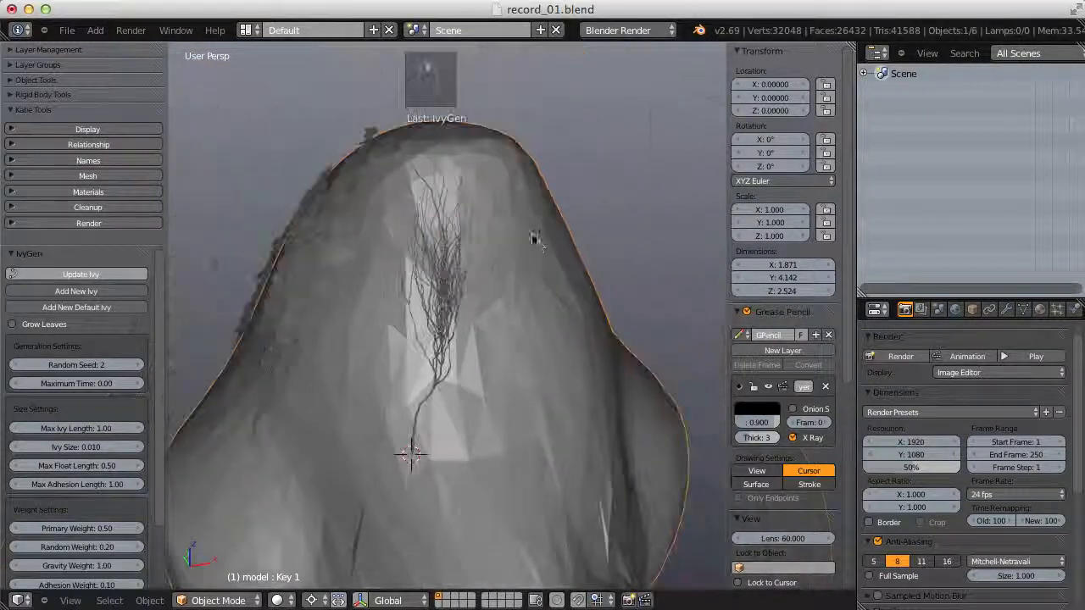
middle_drag(534, 238, 524, 265)
- Lower the Branching Probability to 0.01, regenerate the ivy and examine its sparse branches up close
scroll(159, 339, down, 3)
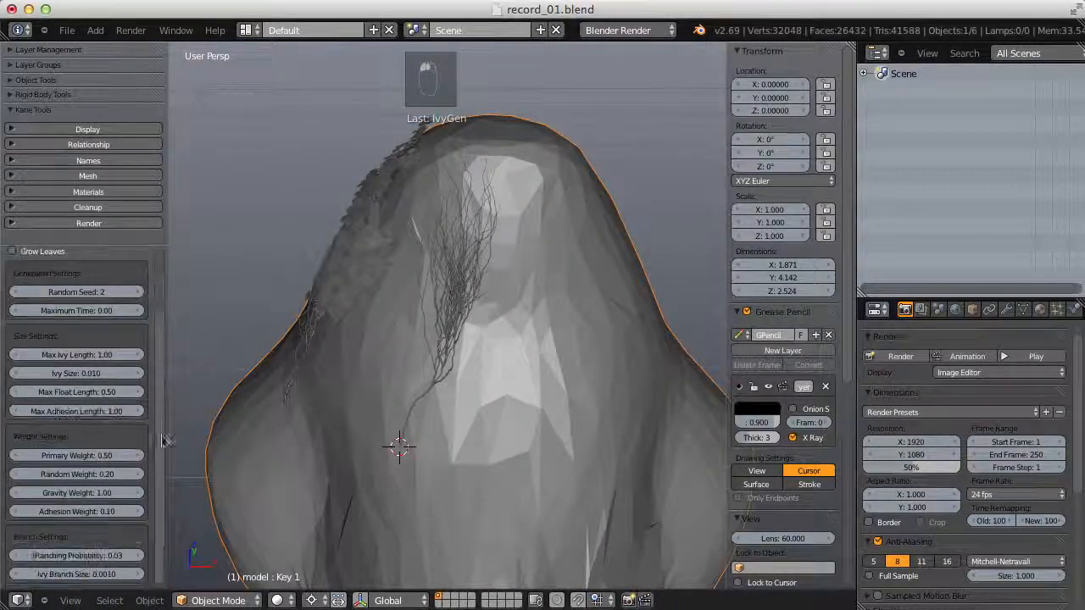
click(96, 555)
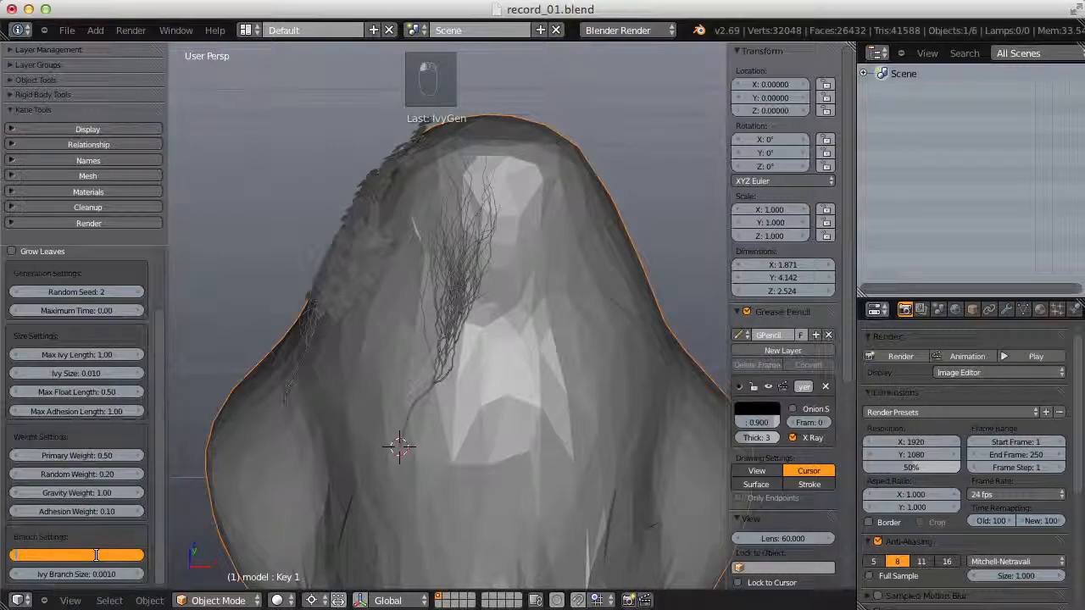
scroll(470, 346, up, 5)
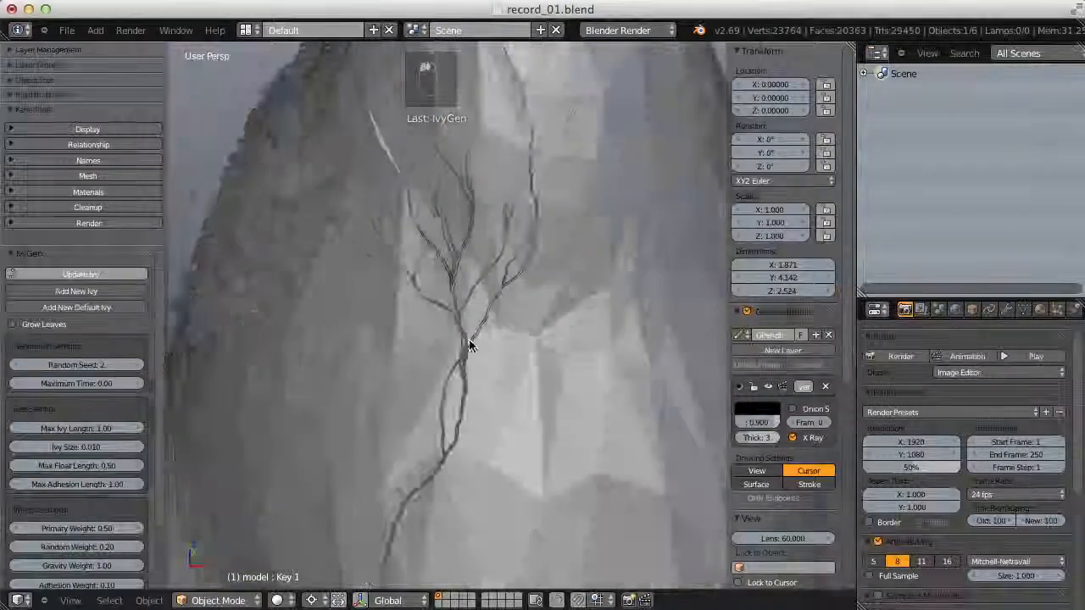
scroll(471, 345, down, 8)
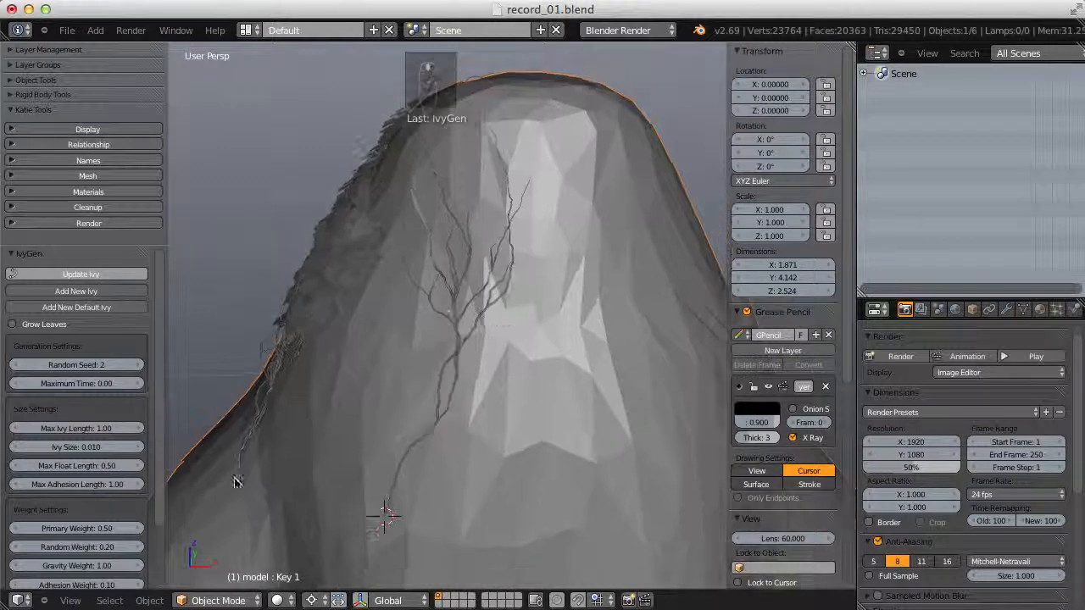
- Reset the Branching Probability to its default value, update the ivy and inspect the branches near its root
scroll(166, 509, down, 3)
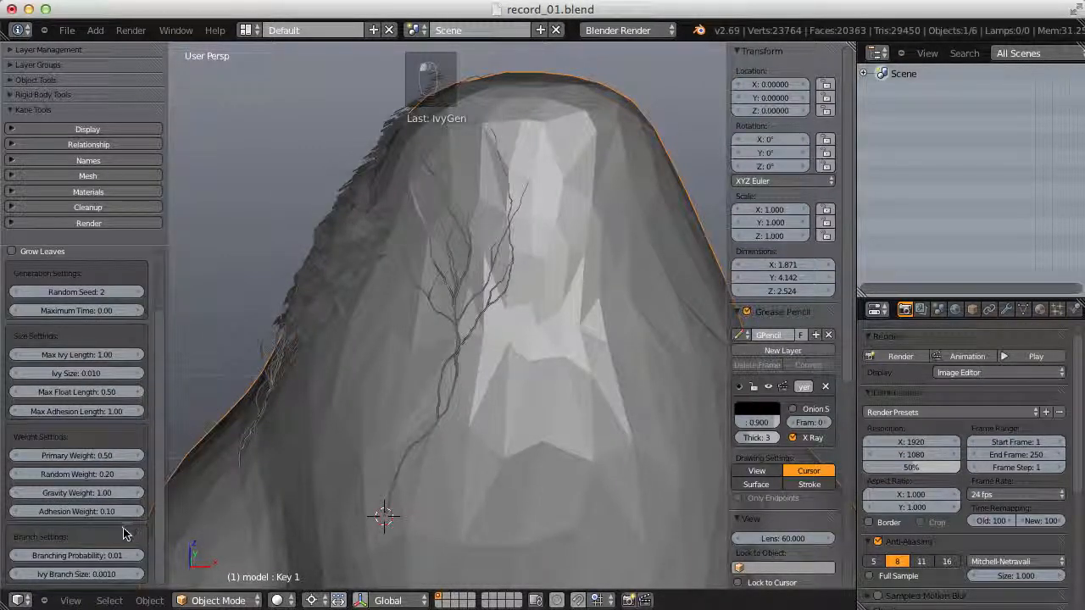
right_click(90, 556)
click(100, 466)
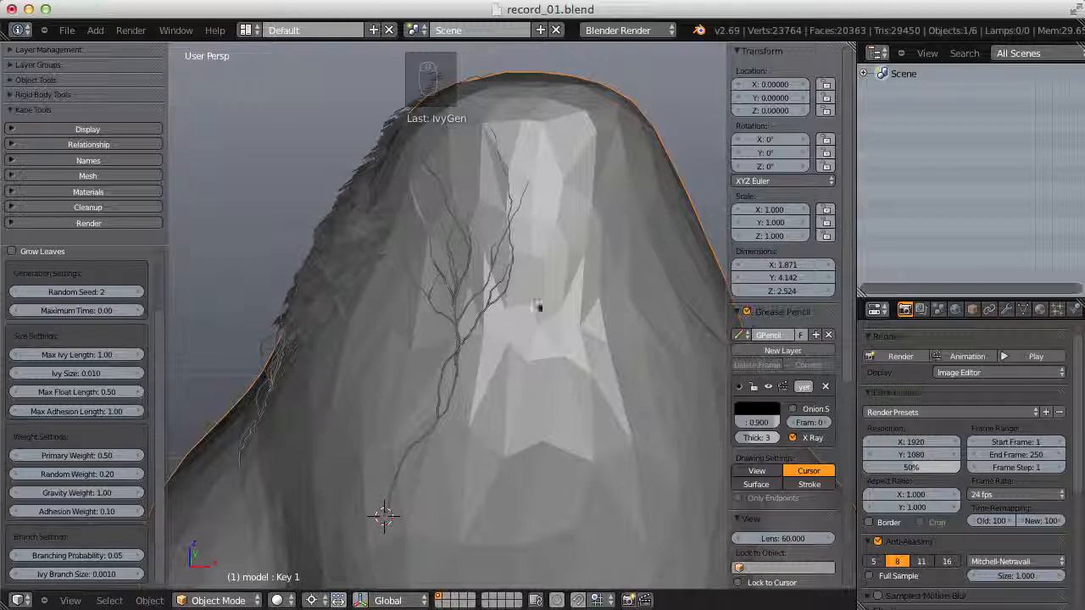
scroll(516, 295, up, 6)
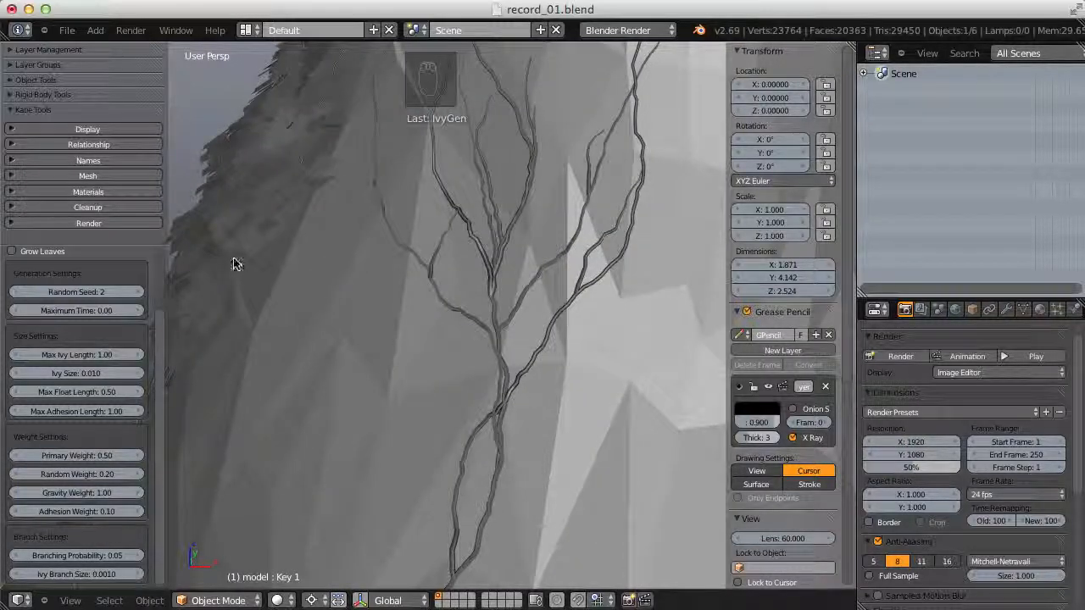
scroll(75, 254, up, 4)
click(80, 274)
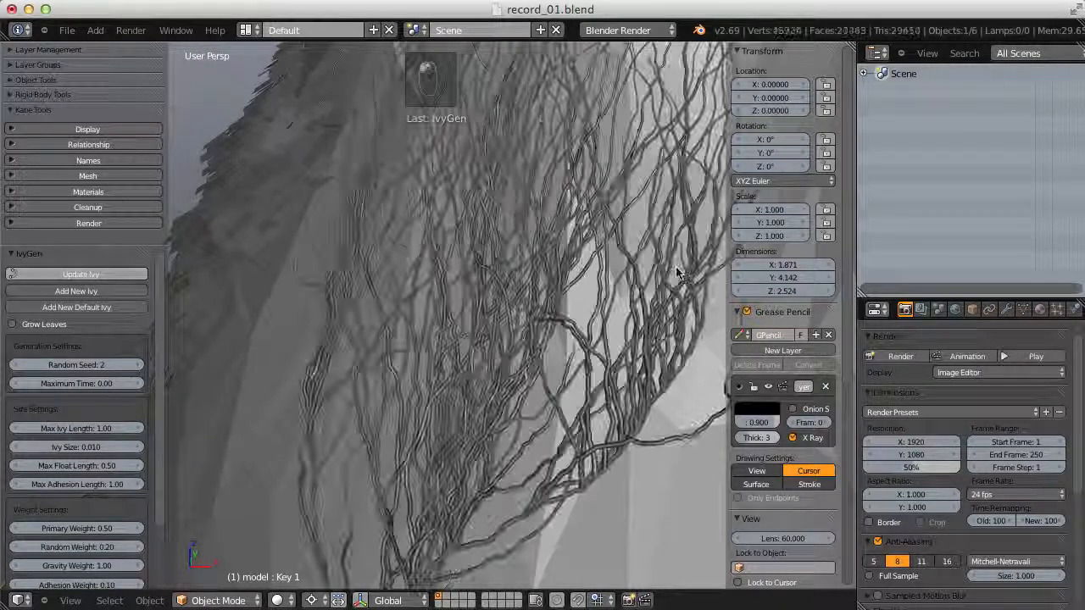
middle_drag(593, 300, 555, 263)
scroll(59, 474, down, 3)
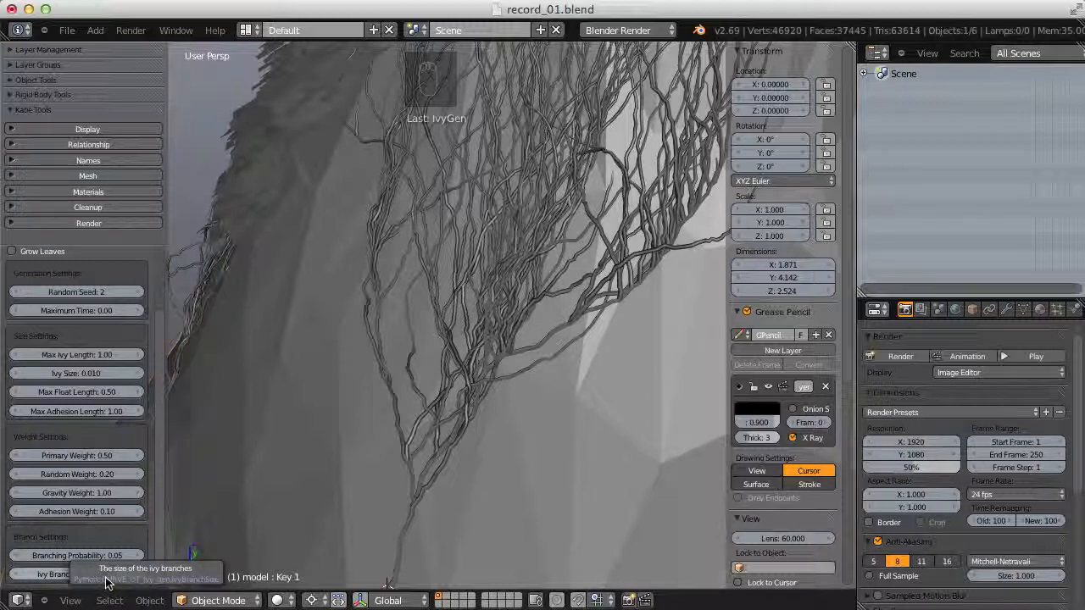
scroll(454, 310, down, 3)
scroll(454, 310, up, 3)
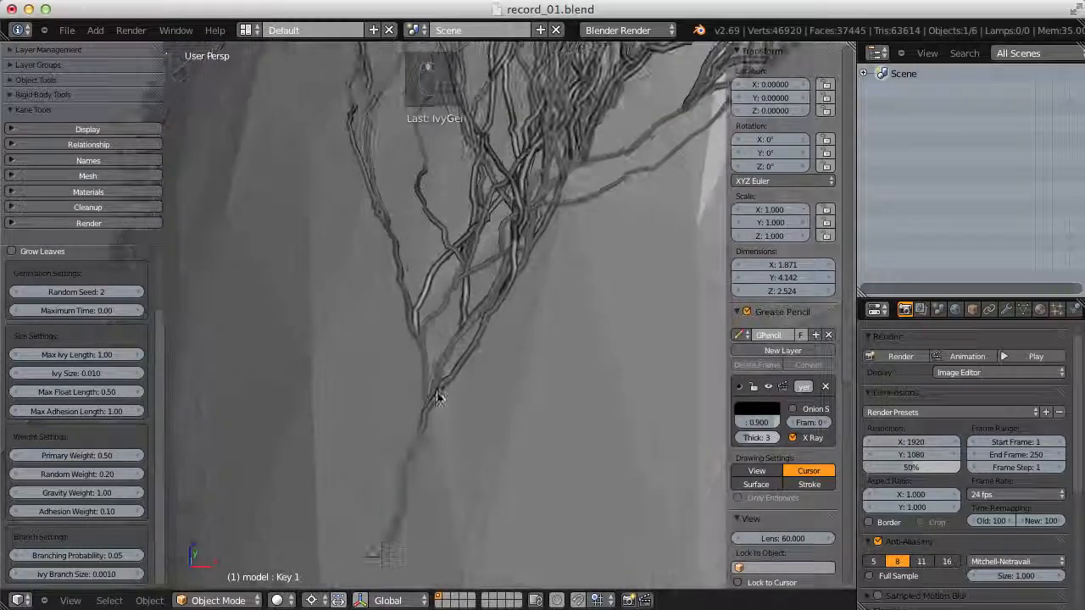
- Set the Ivy Branch Size to 0.002, update the ivy and examine the branch thickness from the front and side
click(95, 577)
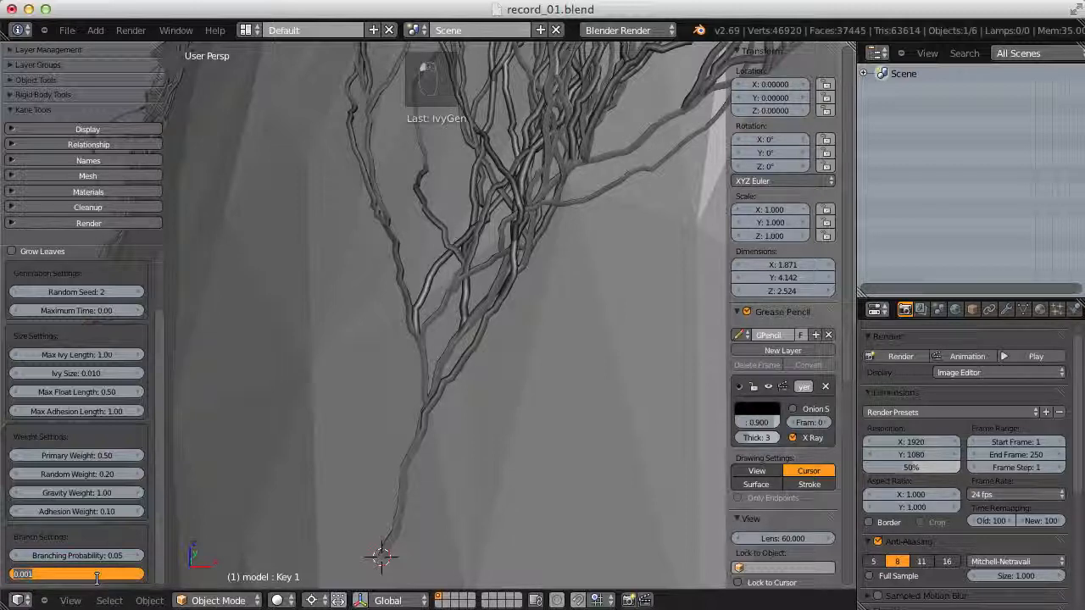
text(0.002)
key(Return)
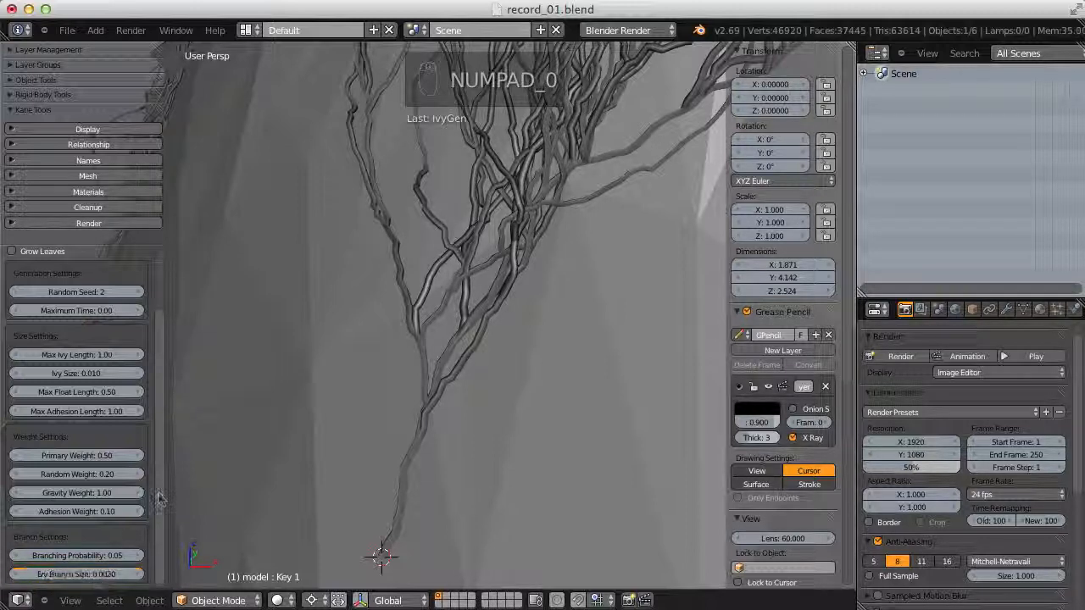
drag(159, 500, 159, 433)
click(95, 274)
middle_drag(385, 288, 534, 224)
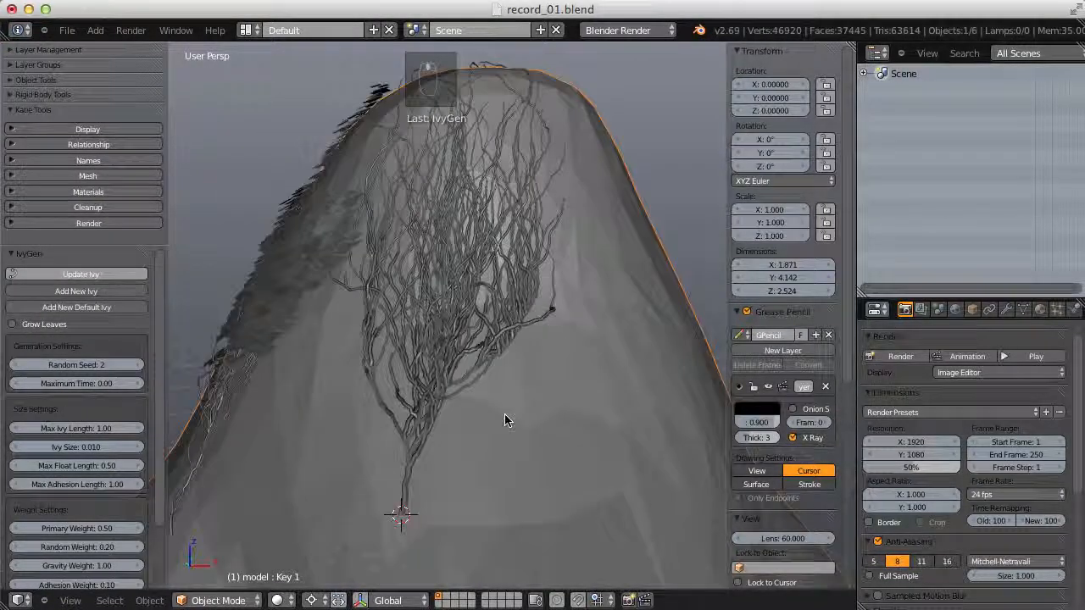
scroll(536, 249, down, 5)
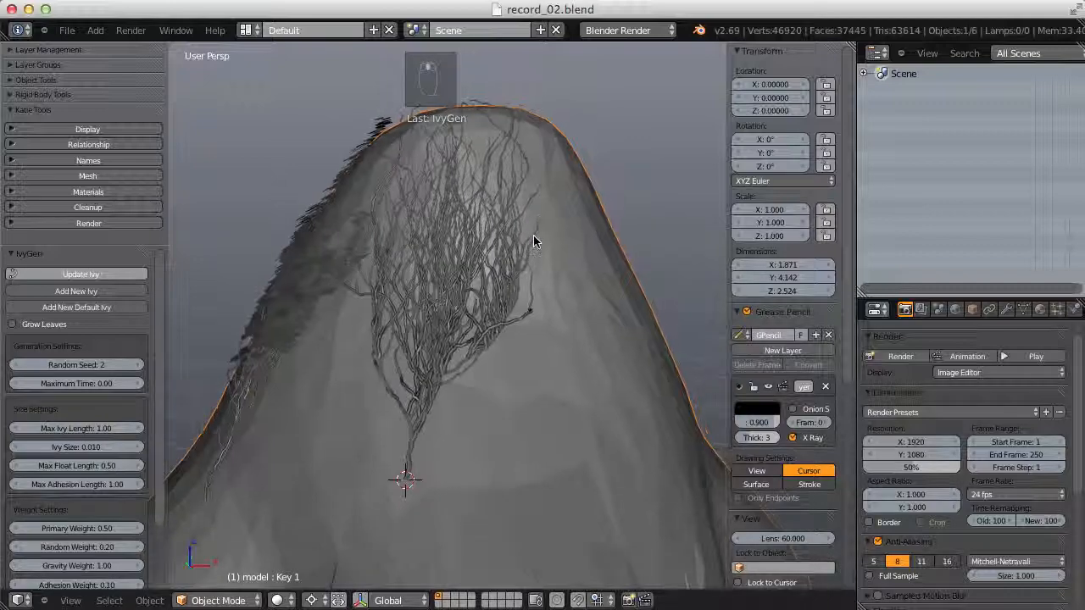
middle_drag(533, 265, 432, 305)
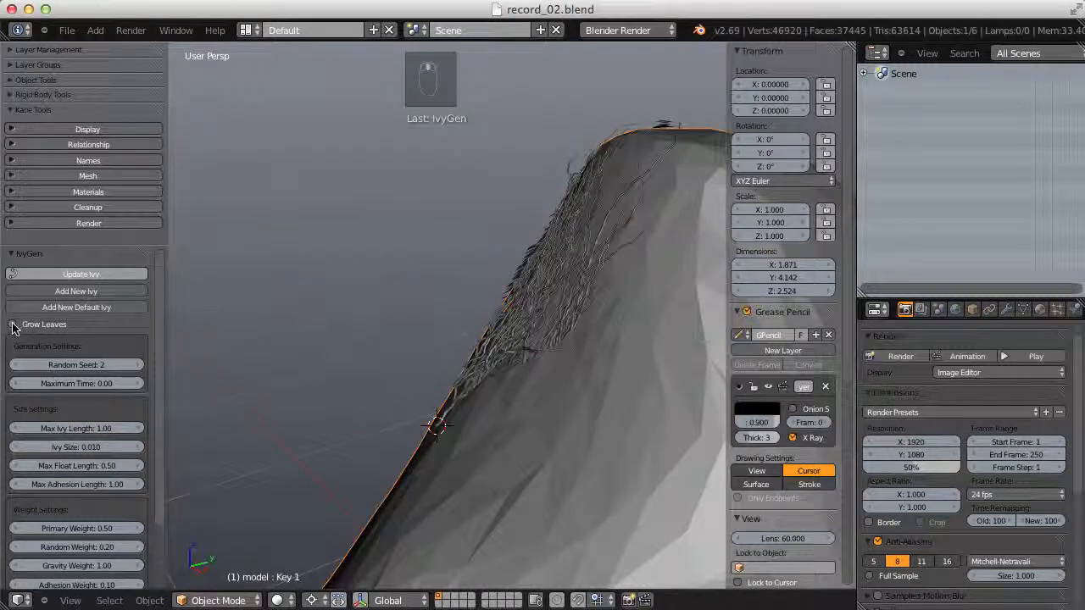
- Look over the leaf settings, enable Grow Leaves and update the ivy so that it grows with leaves
drag(158, 284, 174, 429)
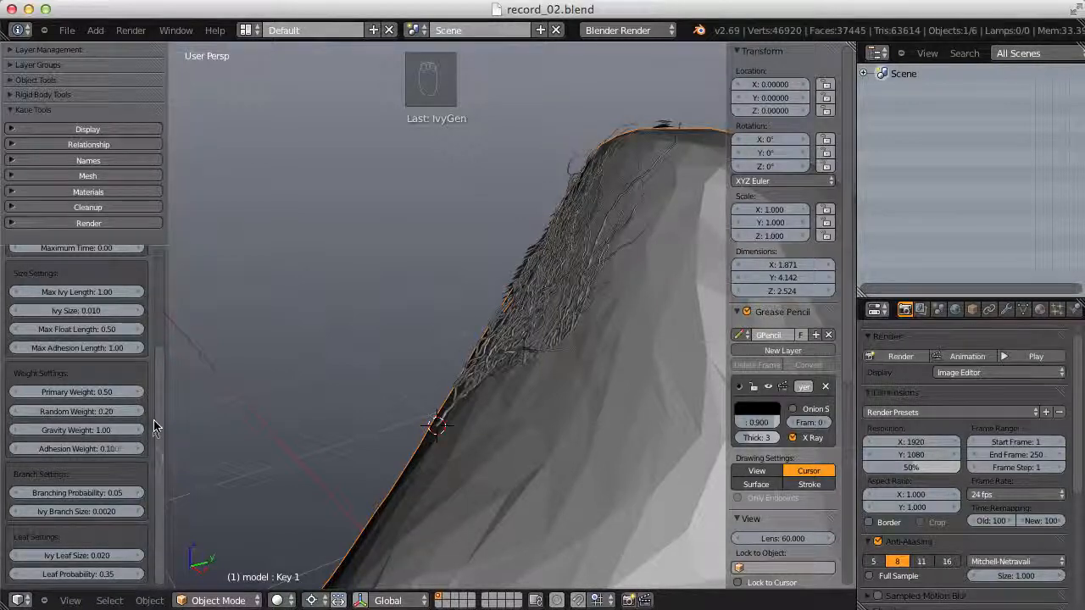
drag(156, 424, 169, 276)
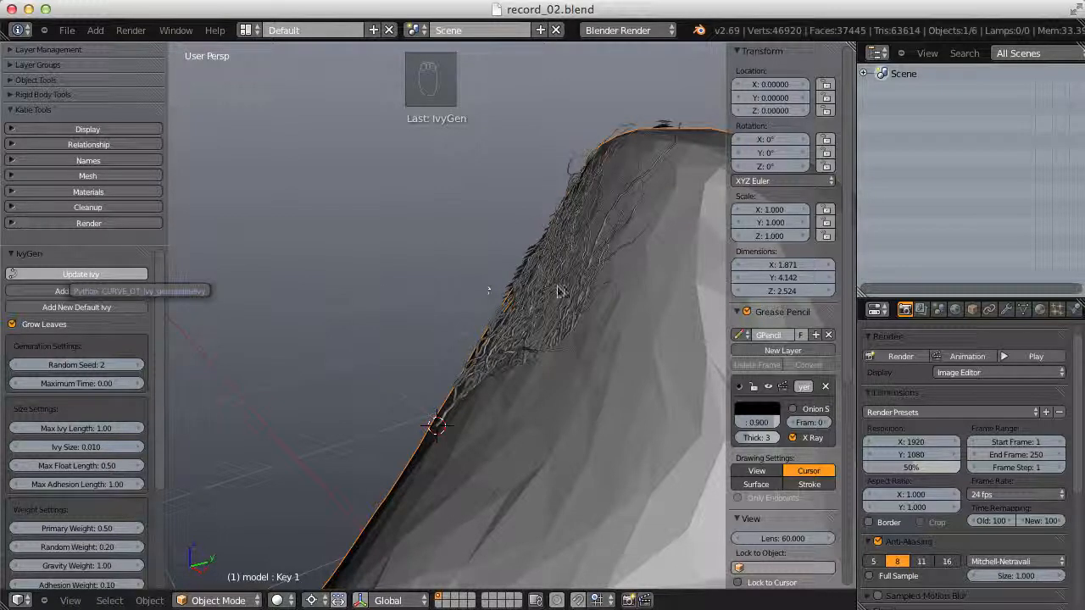
middle_drag(533, 297, 561, 308)
- Increase the Ivy Leaf Size and regenerate the ivy with larger leaves
scroll(157, 330, down, 4)
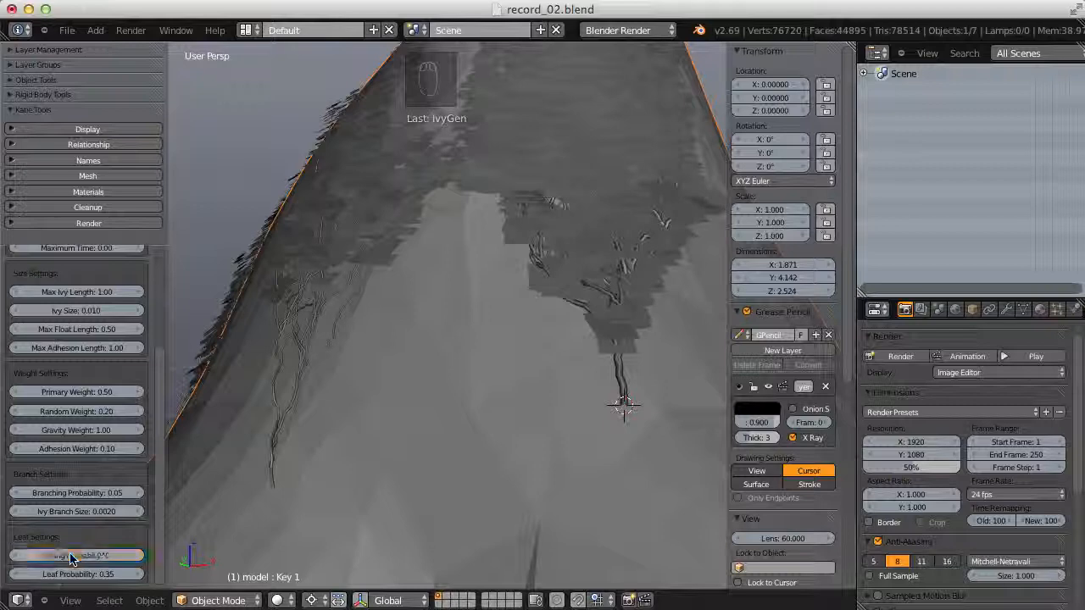
drag(159, 415, 158, 320)
click(108, 276)
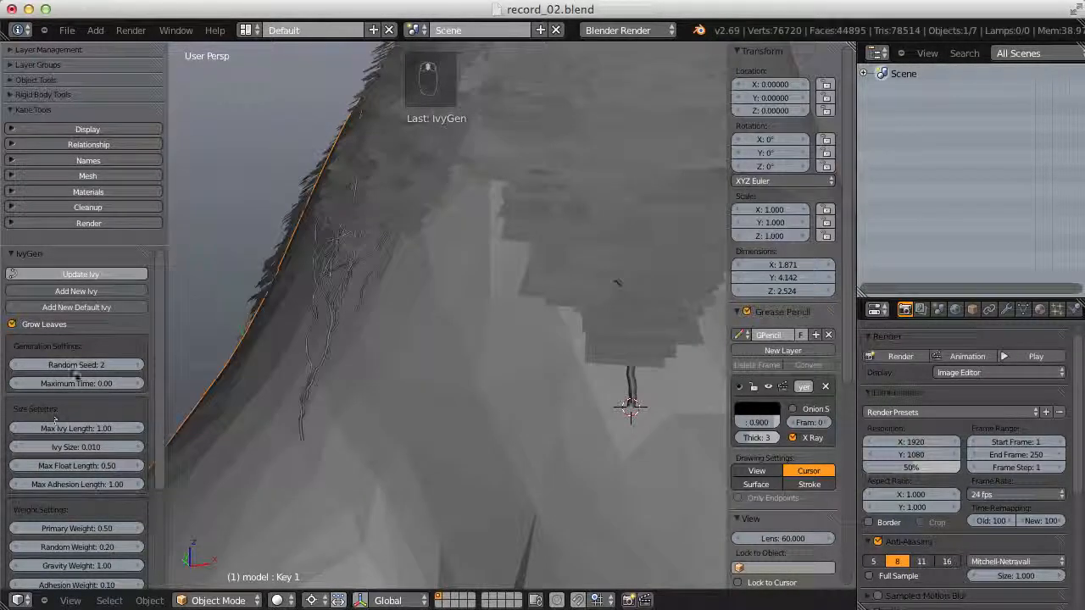
- Reset the Ivy Leaf Size to its default value, update the ivy and view the leaves near its root
drag(158, 300, 161, 436)
right_click(84, 552)
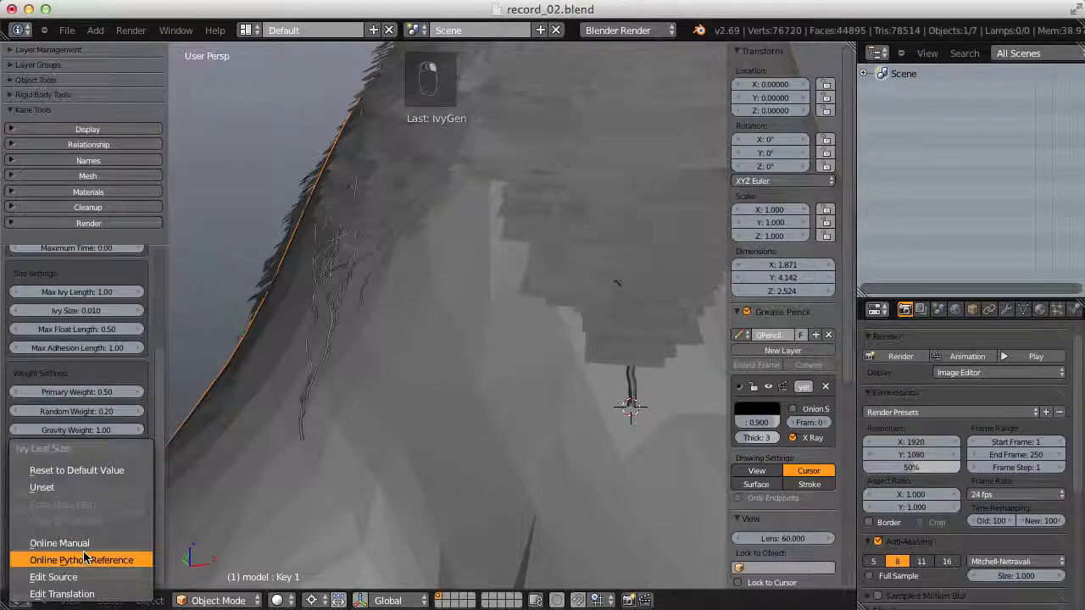
click(93, 471)
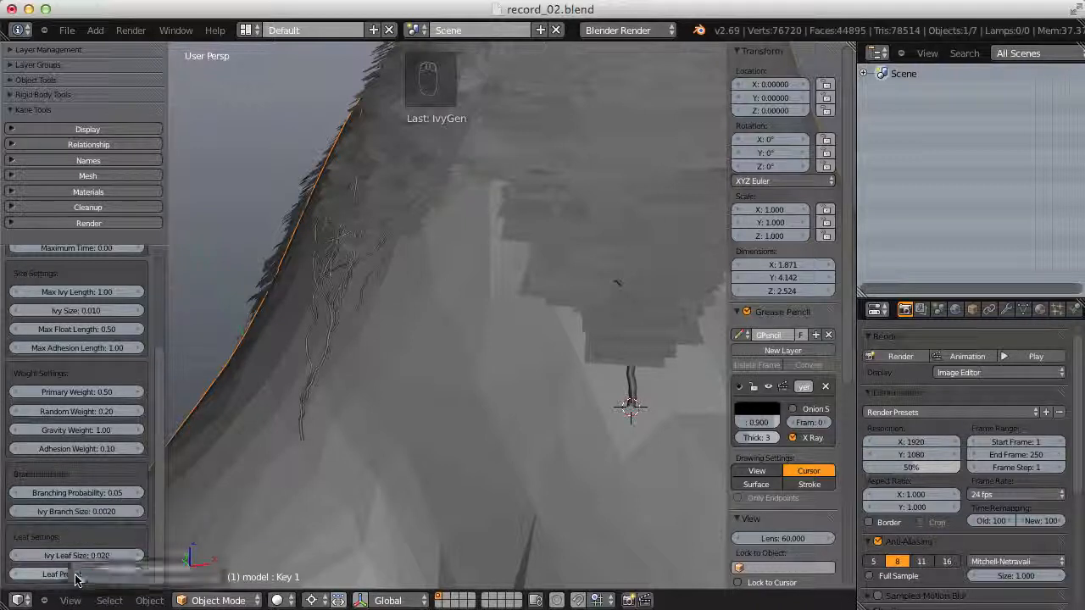
drag(159, 403, 166, 297)
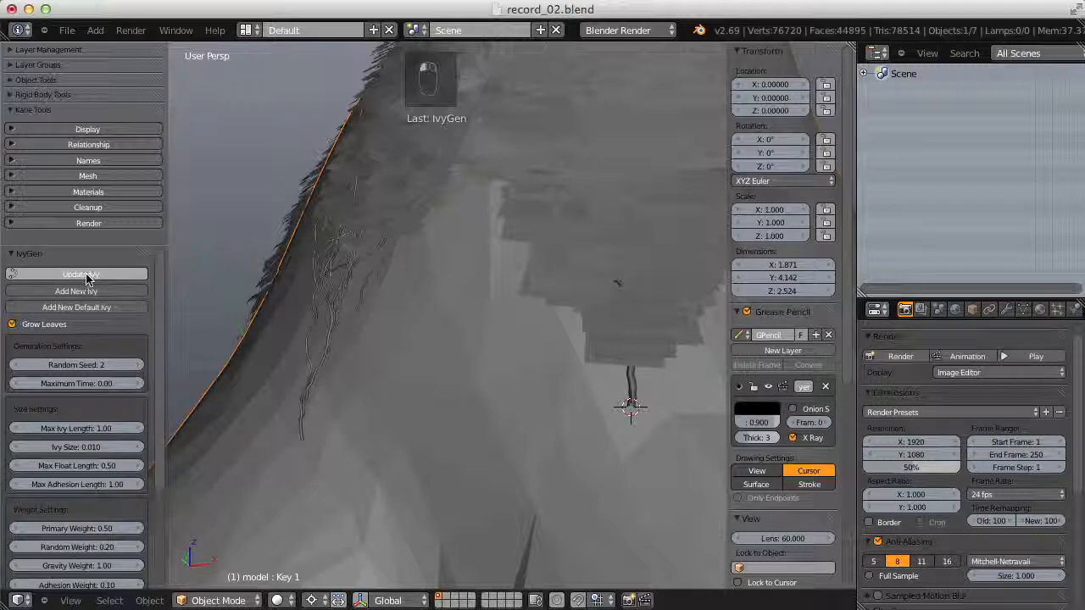
shift+middle_drag(627, 261, 590, 303)
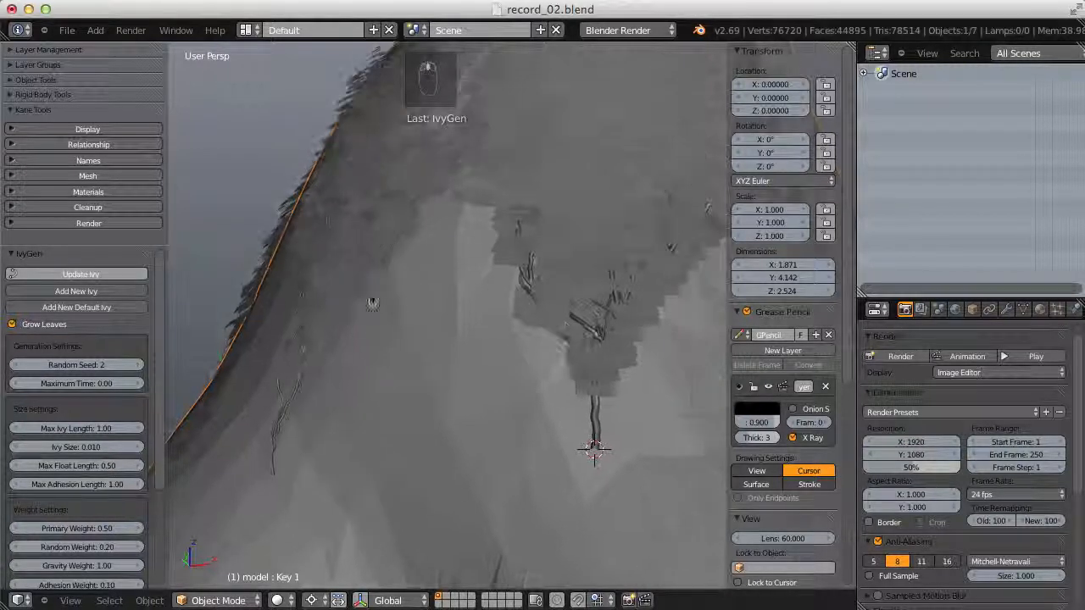
- Increase the Leaf Probability, update the ivy and inspect the leaf coverage over the model from several angles
scroll(94, 356, down, 4)
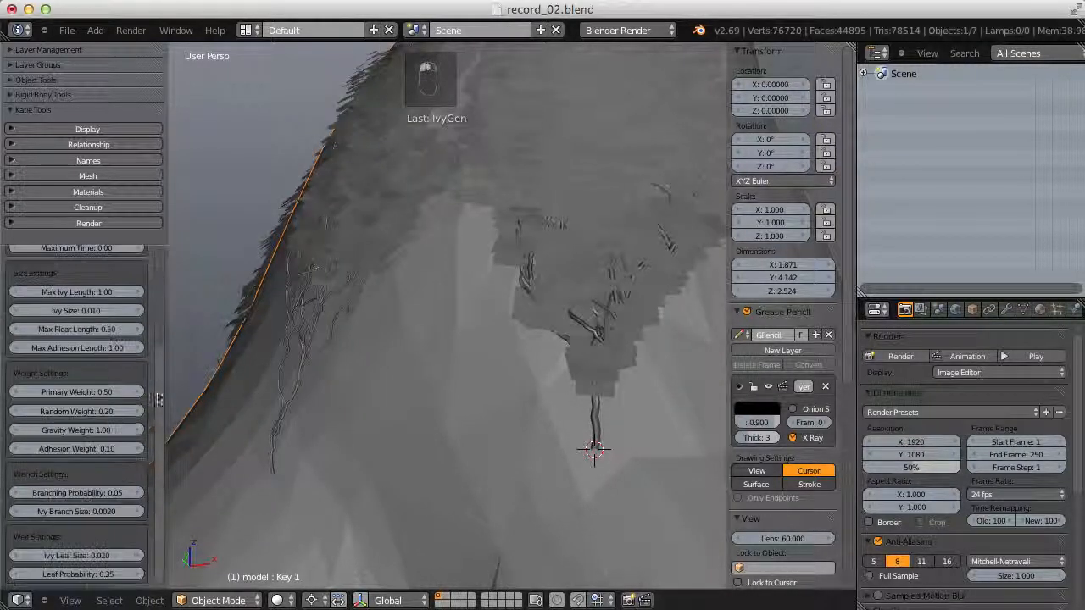
click(79, 575)
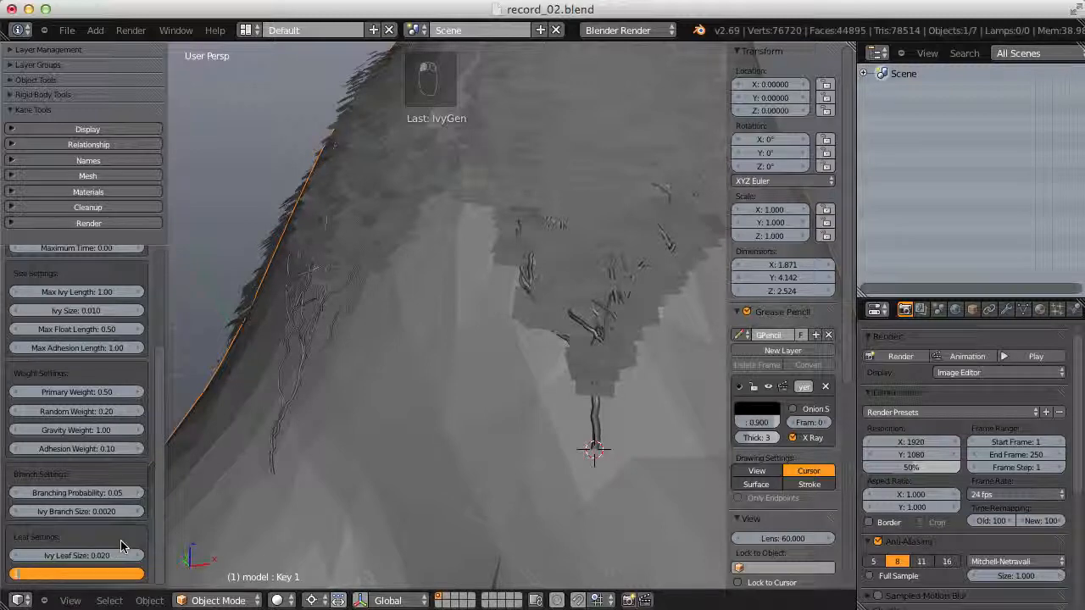
key(Return)
scroll(123, 280, up, 4)
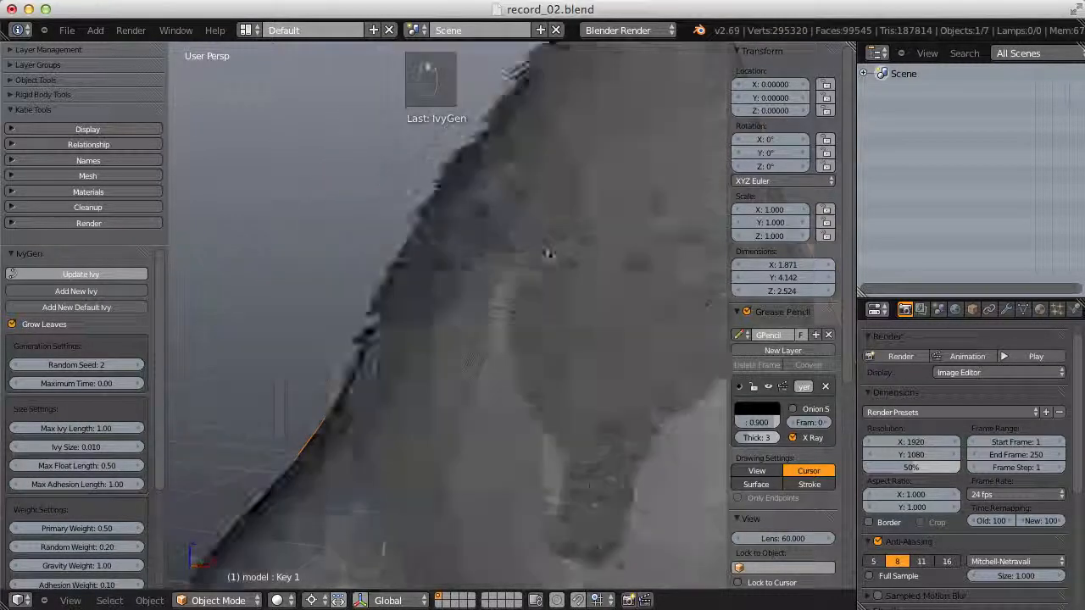
middle_drag(548, 253, 666, 383)
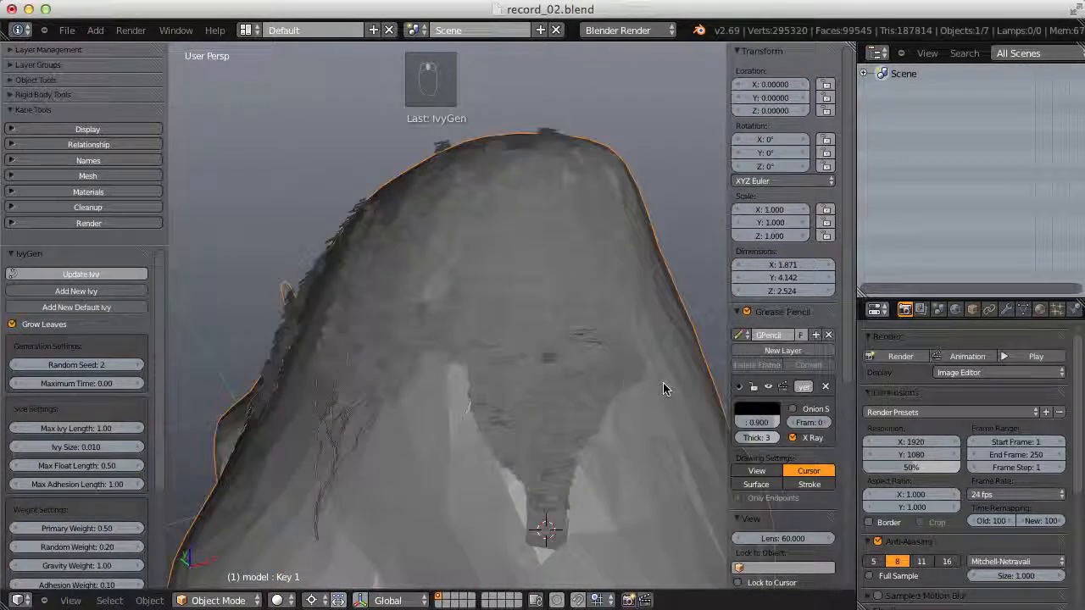
middle_drag(571, 376, 590, 378)
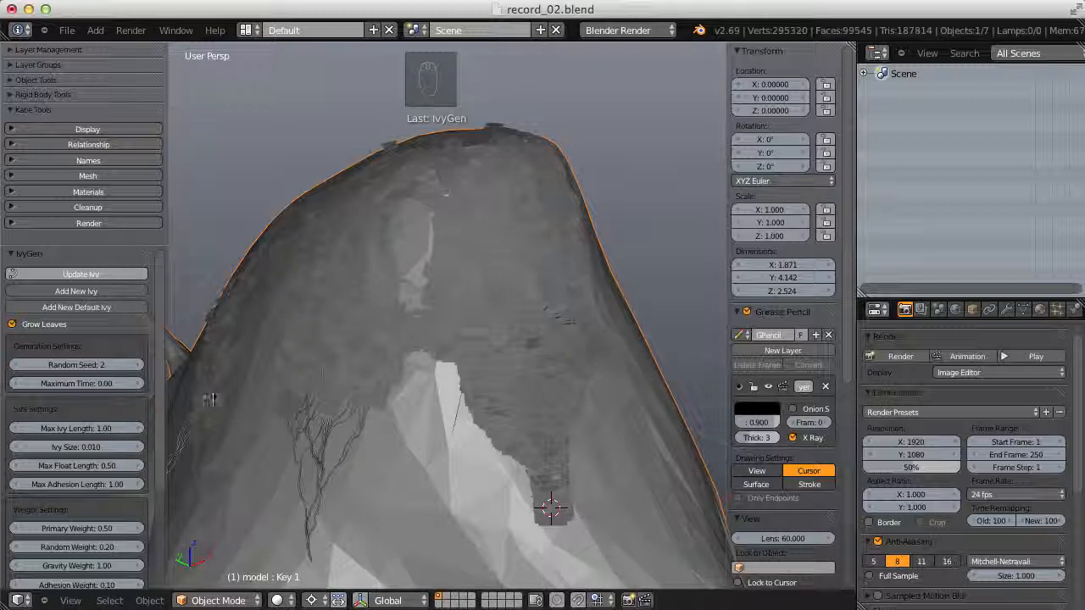
- Disable Grow Leaves, update the ivy and view the bare branches on the model from farther away
click(29, 327)
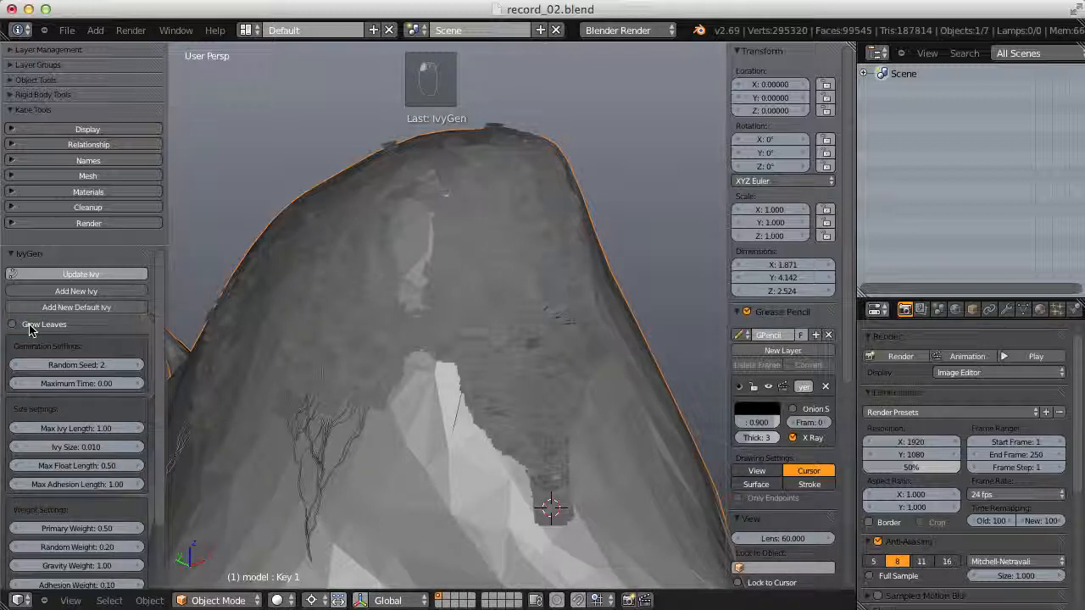
click(78, 281)
scroll(441, 237, down, 2)
middle_drag(449, 232, 528, 284)
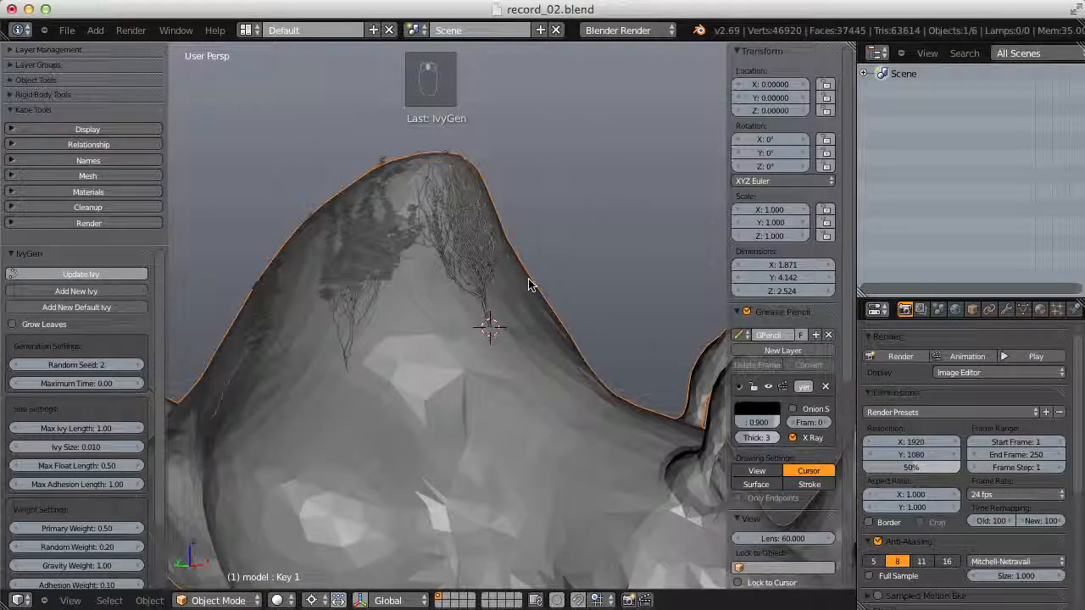